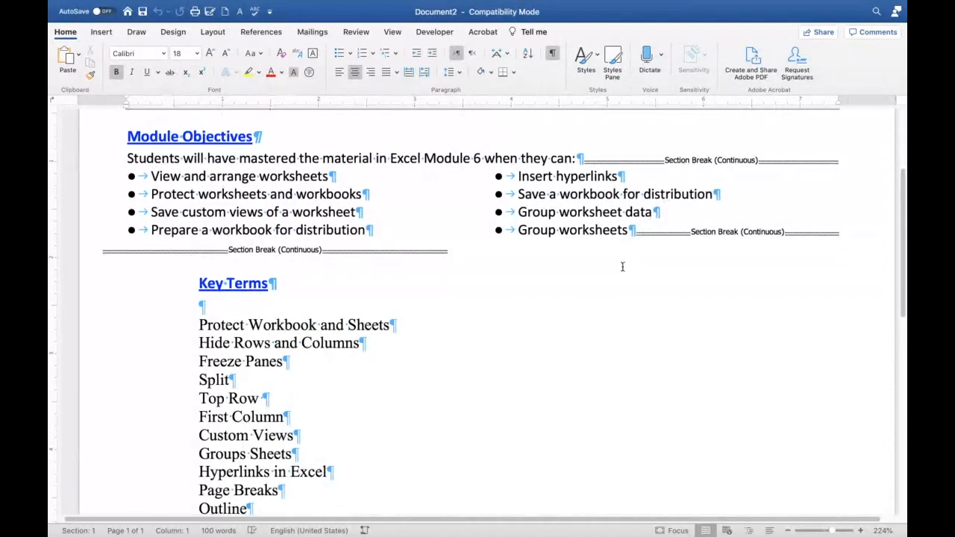
- Scroll through the Key Terms list of the Excel Module 6 handout
scroll(622, 270, down, 3)
scroll(620, 276, down, 2)
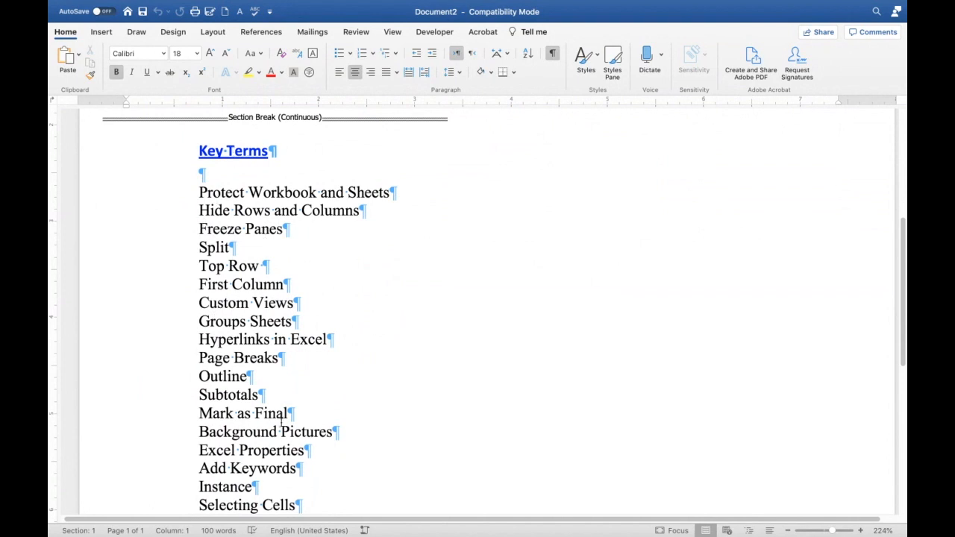
scroll(312, 355, down, 3)
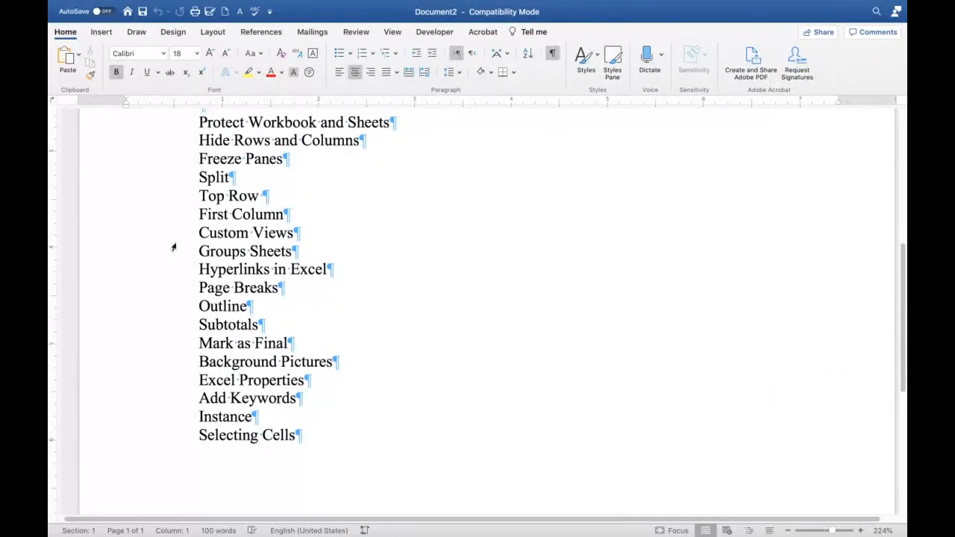
mouse_move(250, 522)
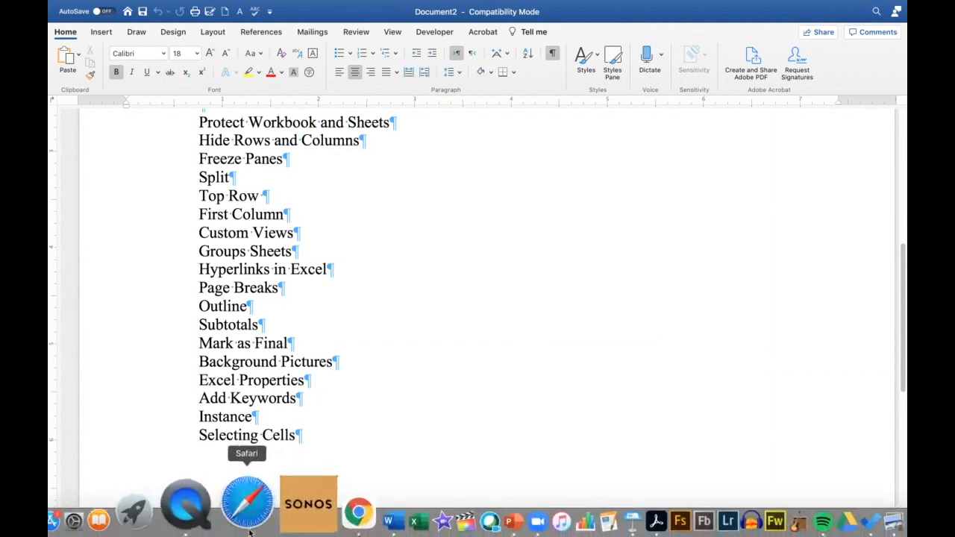
click(340, 517)
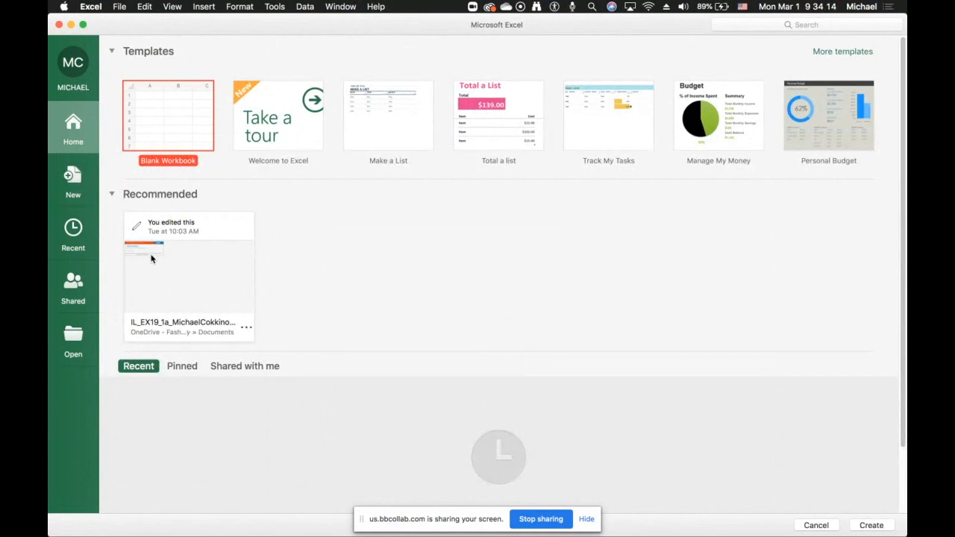
click(174, 270)
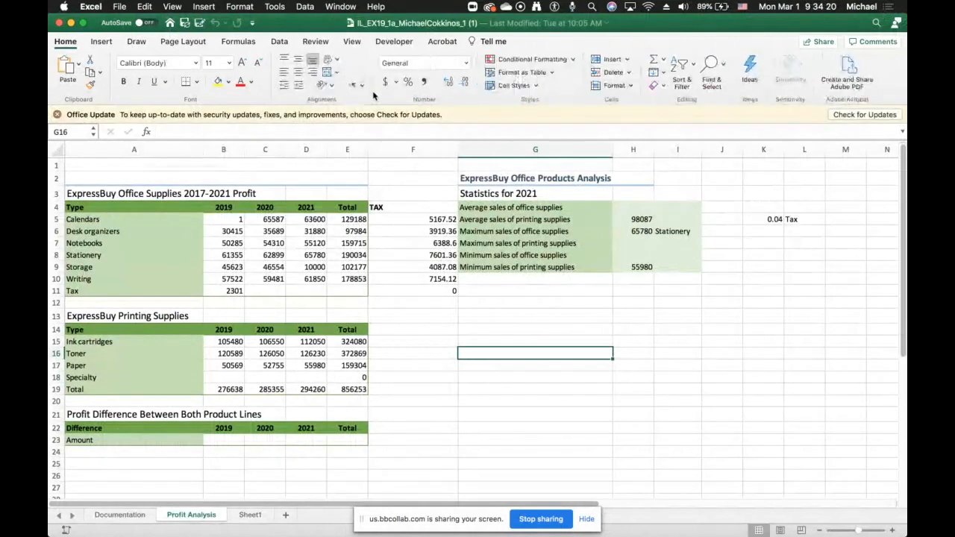
click(87, 8)
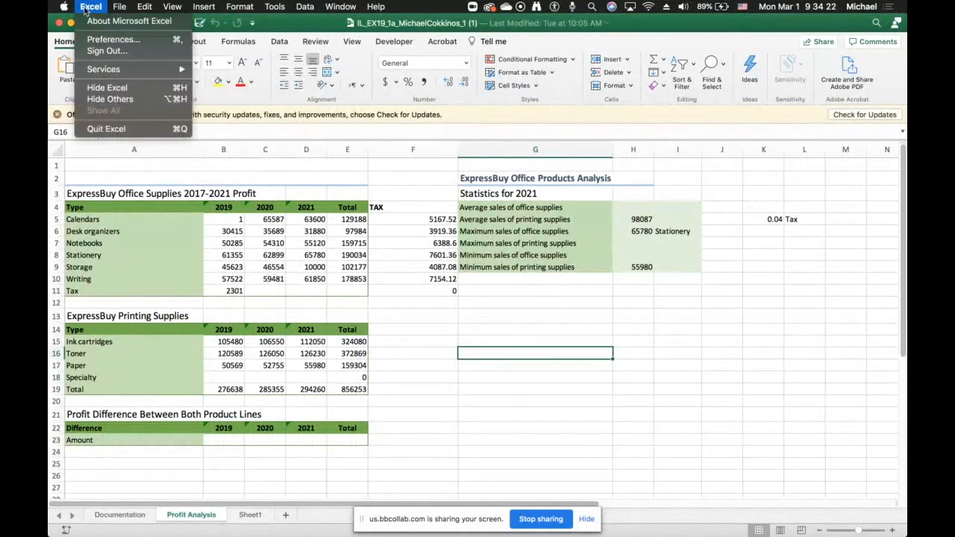
click(95, 129)
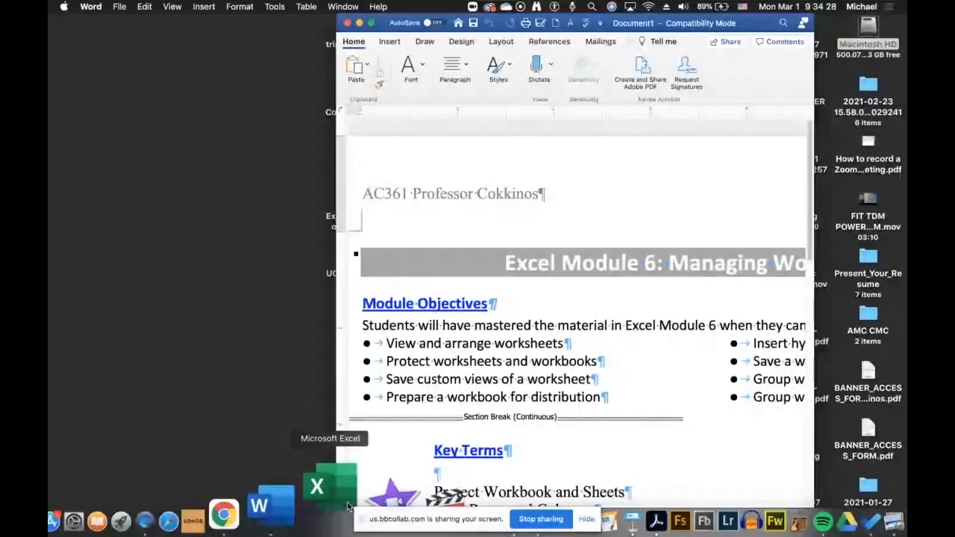
- Switch to Excel, open the IL_EX19_6a_Mac project workbook from the recent files, and maximize its window
click(347, 504)
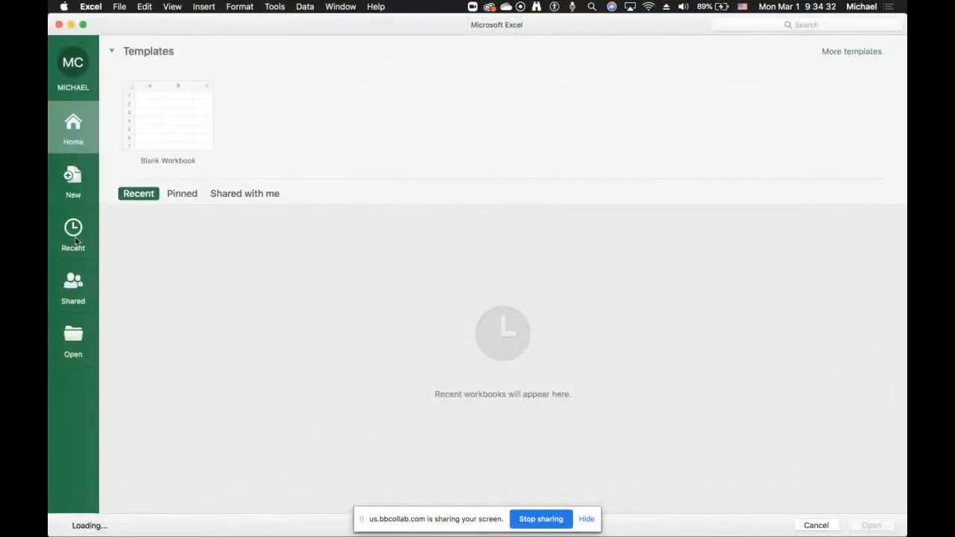
click(76, 241)
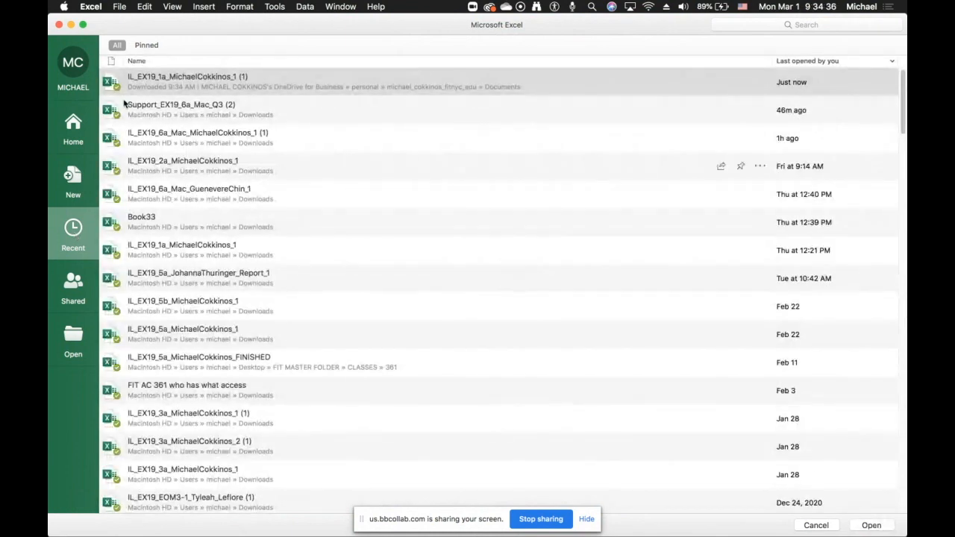
double_click(160, 136)
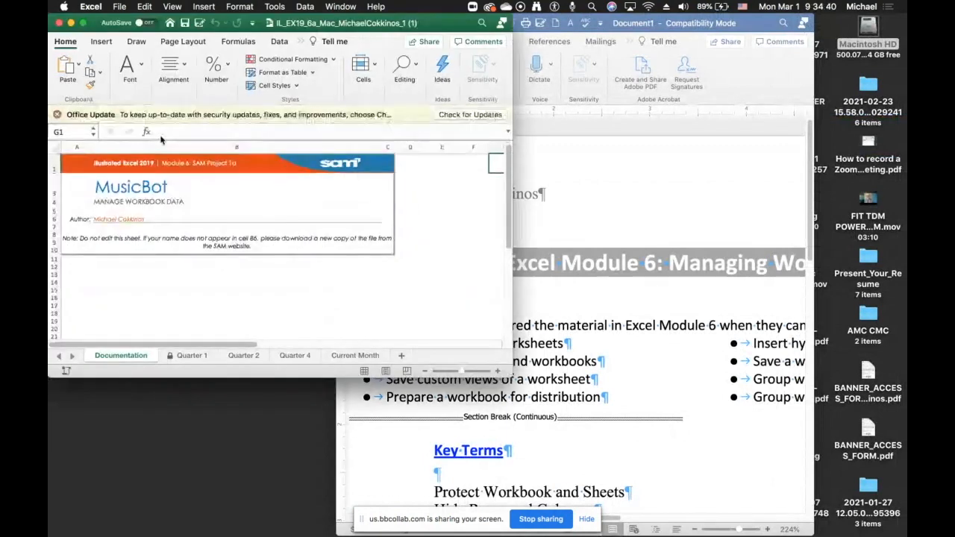
click(83, 23)
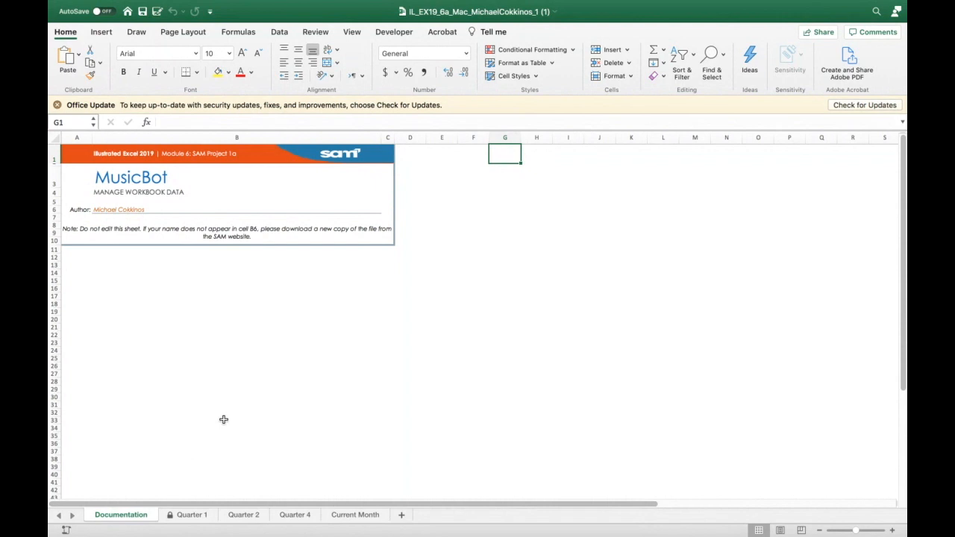
- Open the downloaded Support_EX19_6a_Mac_Q3 workbook from the browser's download bar
mouse_move(254, 526)
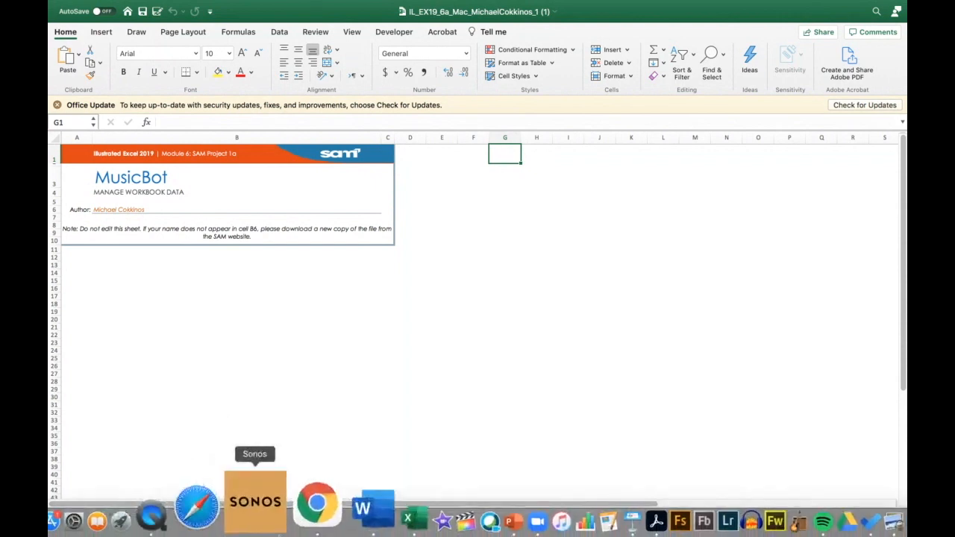
click(299, 520)
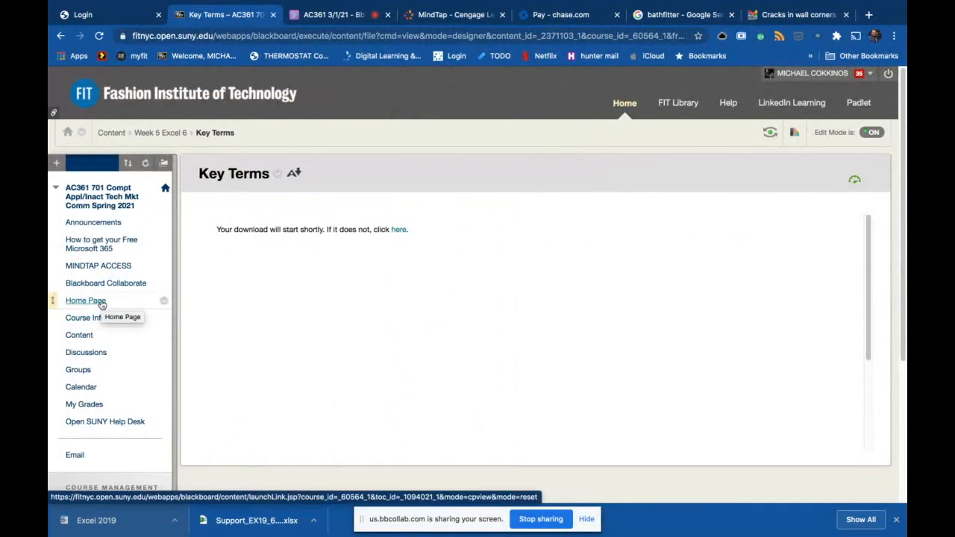
click(284, 520)
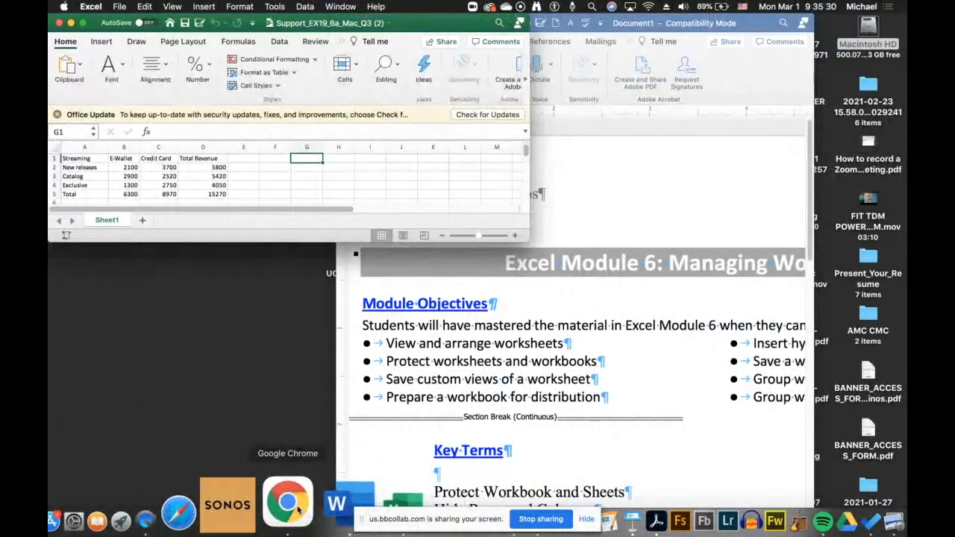
click(297, 510)
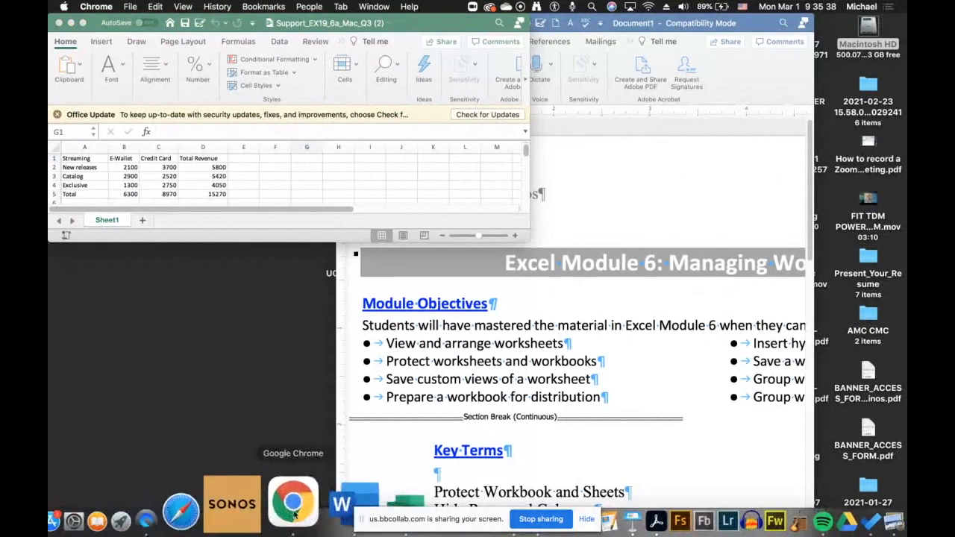
click(293, 513)
click(310, 16)
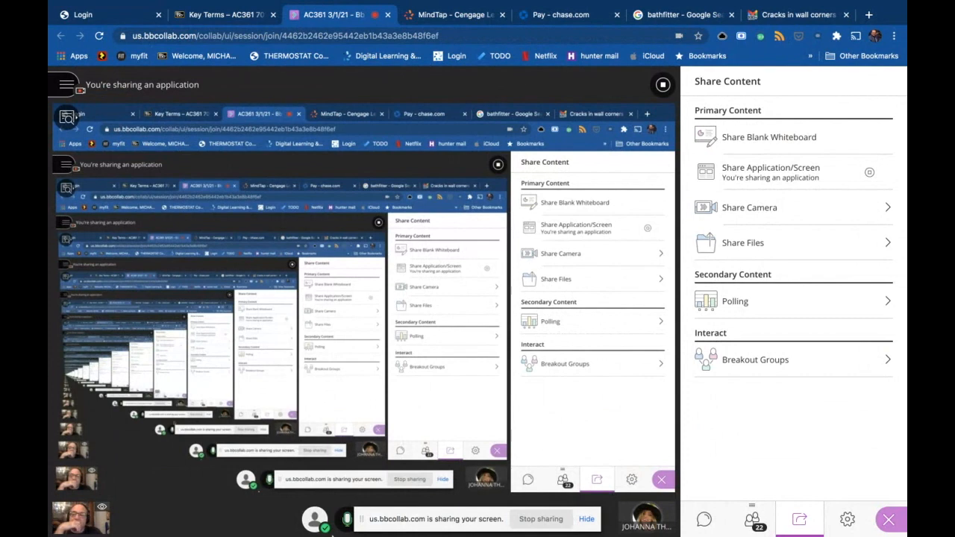
click(343, 522)
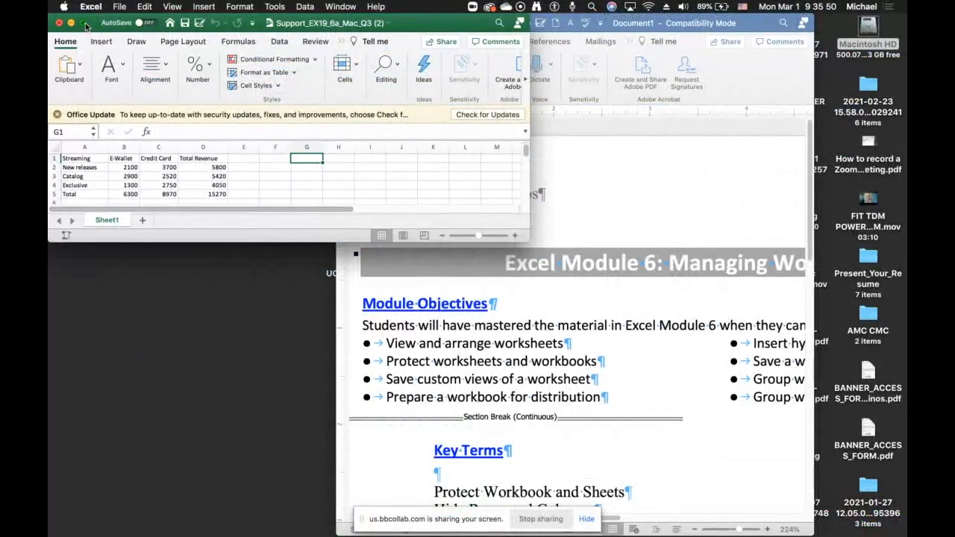
- Maximize and then close the Support_EX19_6a_Mac_Q3 workbook
click(84, 23)
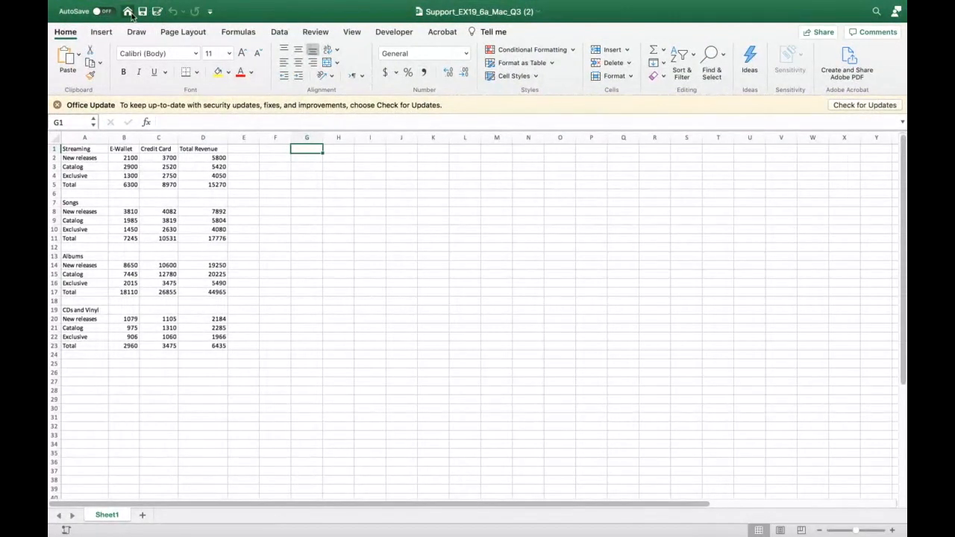
mouse_move(121, 6)
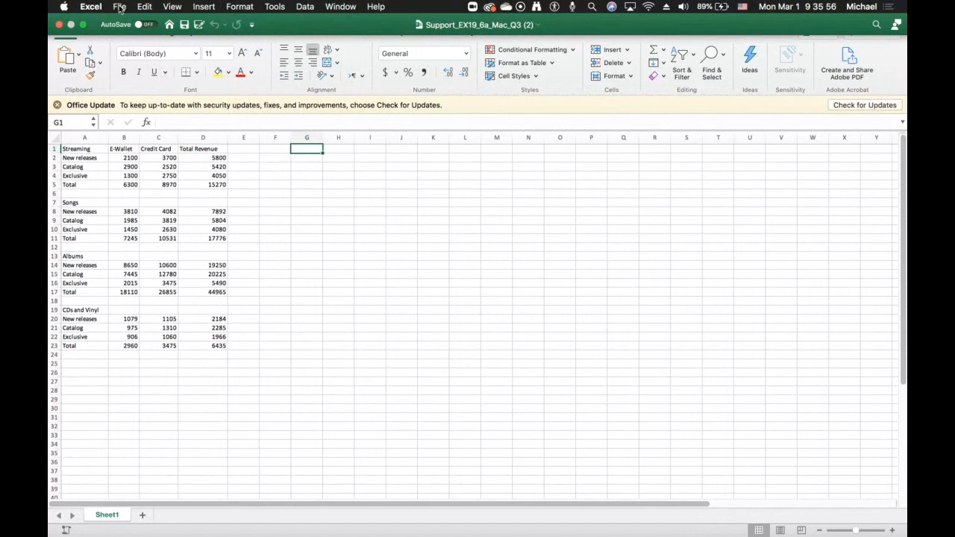
click(92, 9)
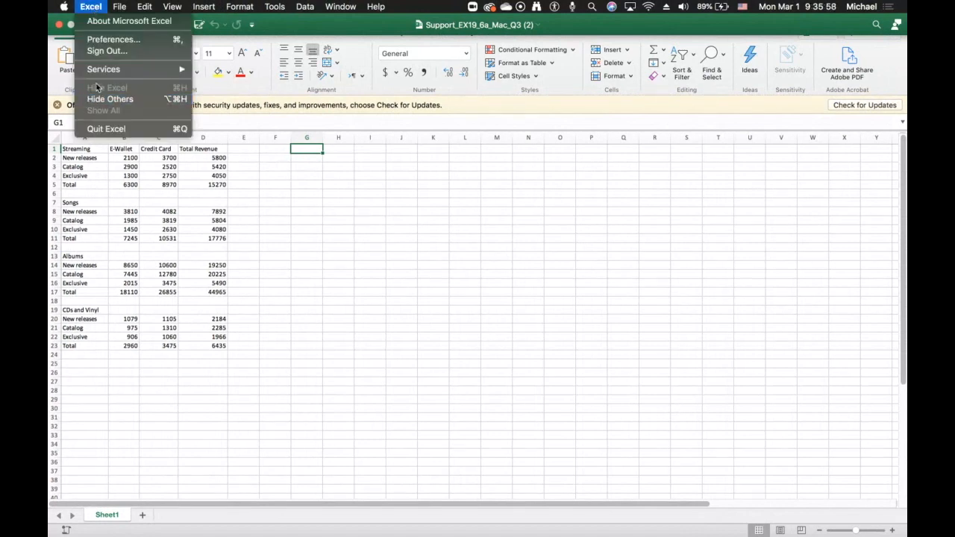
mouse_move(117, 9)
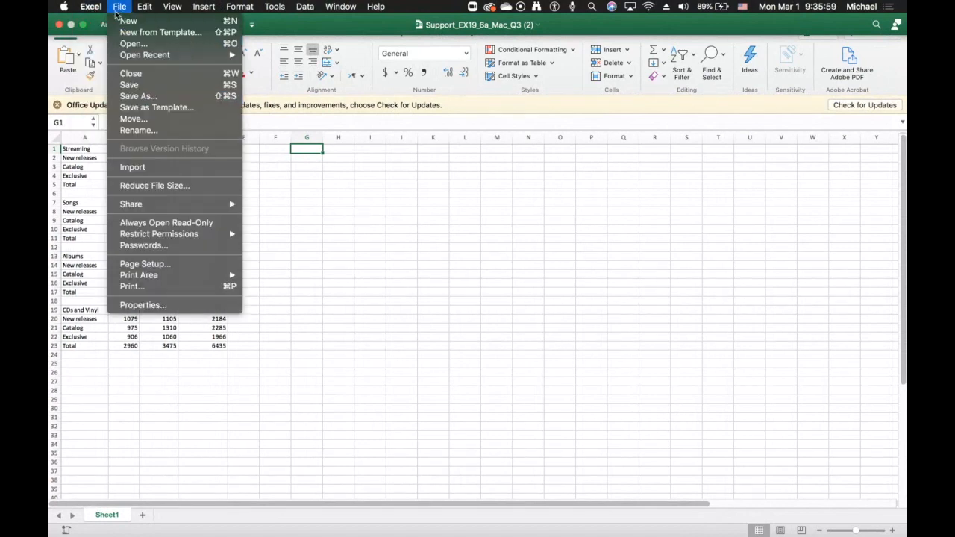
click(127, 74)
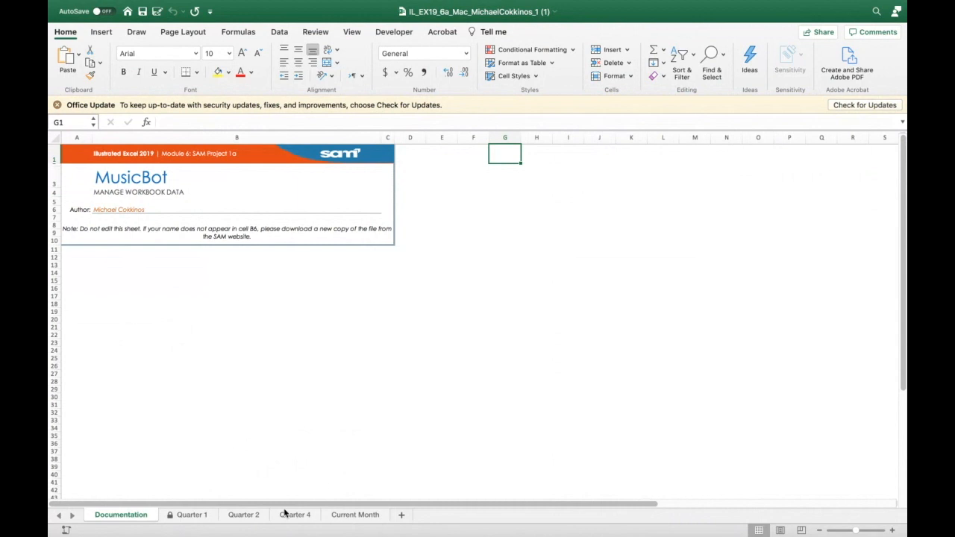
- Go to the Quarter 1 sheet and try to edit cells D12 and C6, dismissing each alert
click(186, 516)
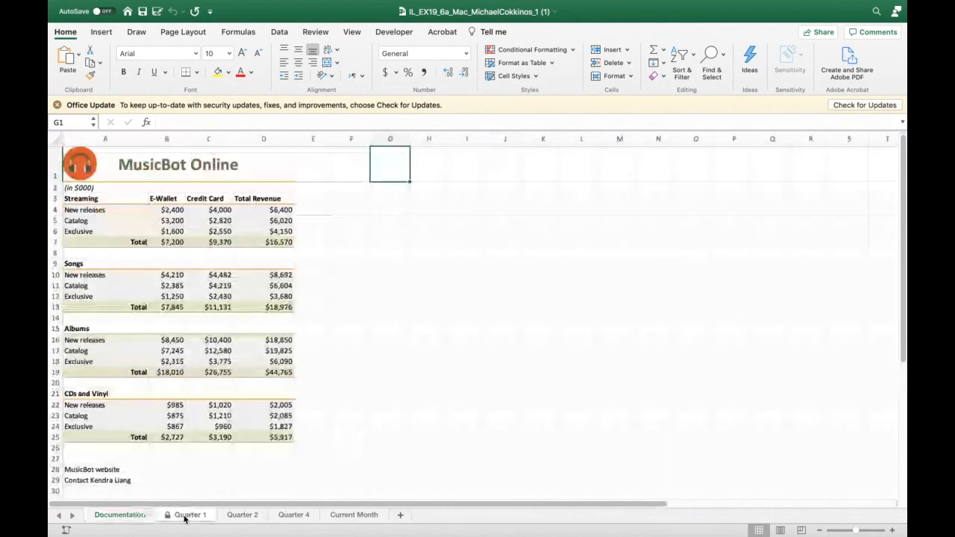
click(279, 298)
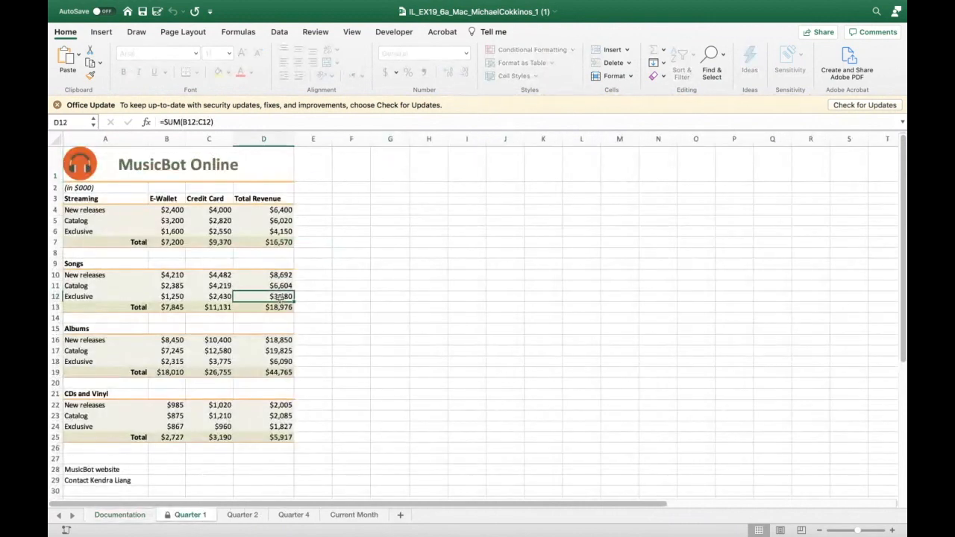
double_click(280, 297)
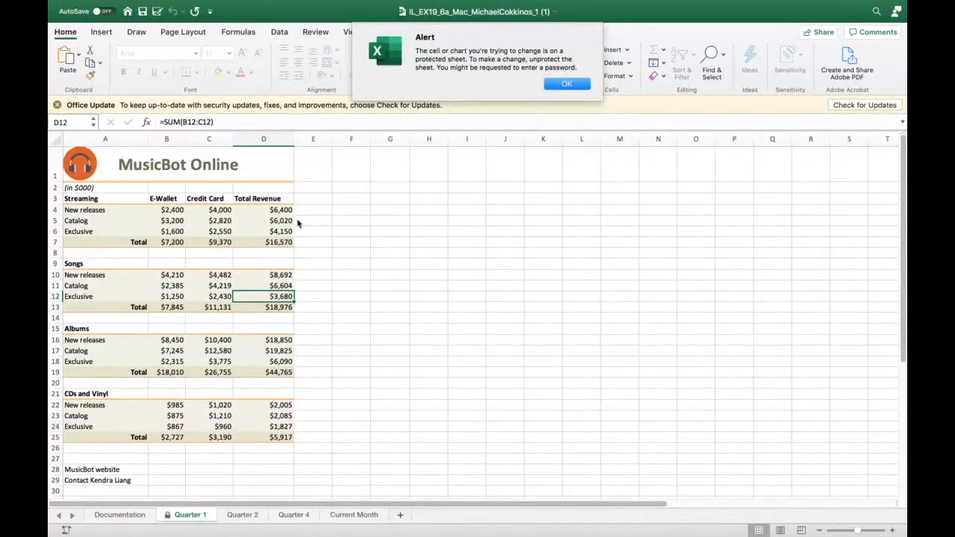
click(561, 87)
click(221, 231)
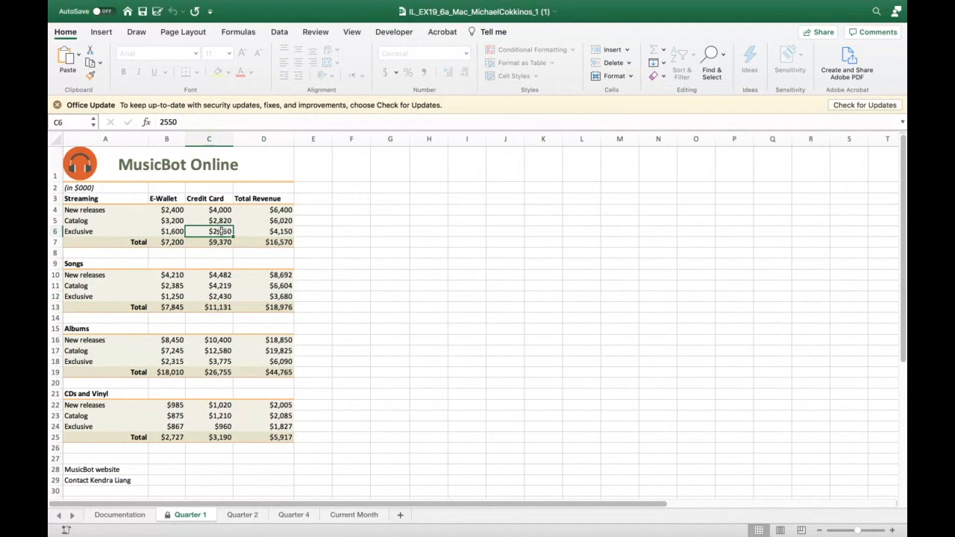
double_click(221, 232)
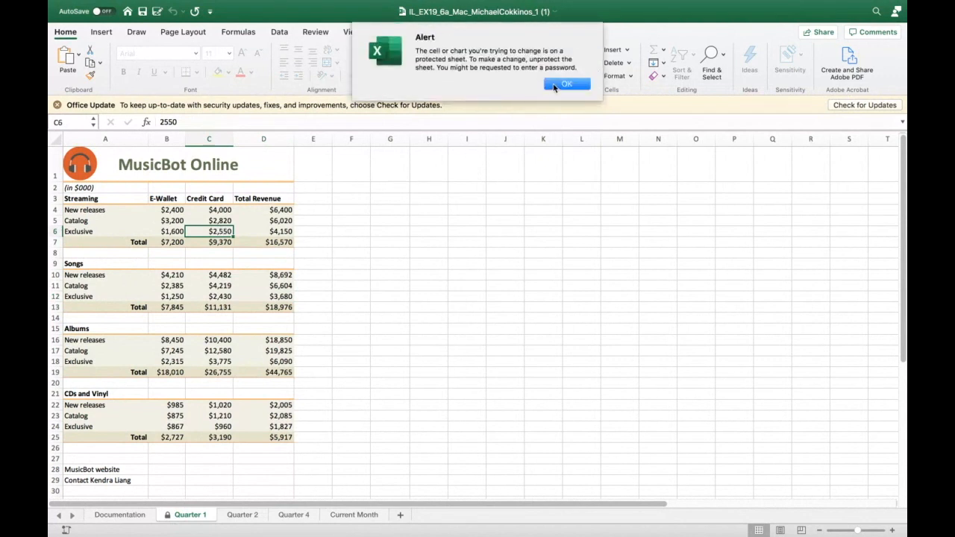
click(556, 86)
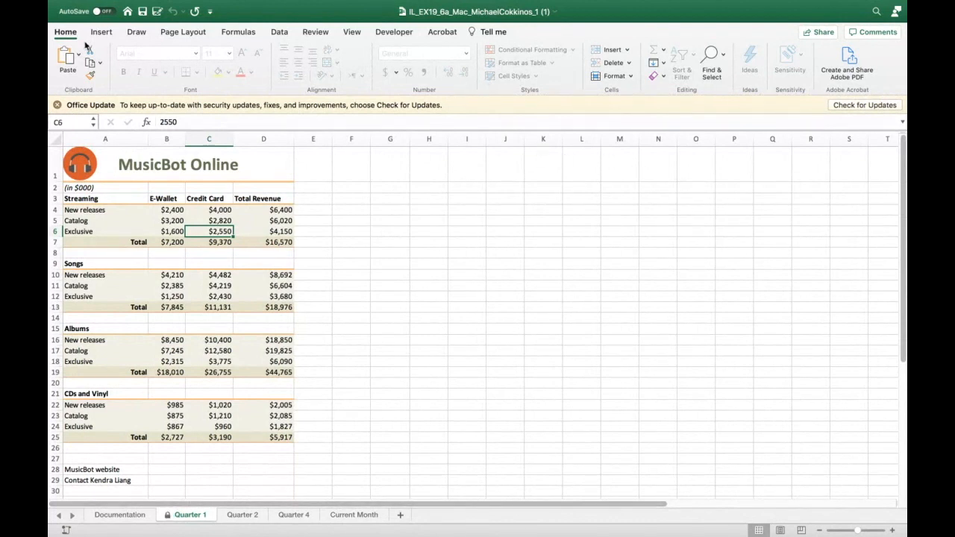
- Unprotect the Quarter 1 sheet
click(631, 77)
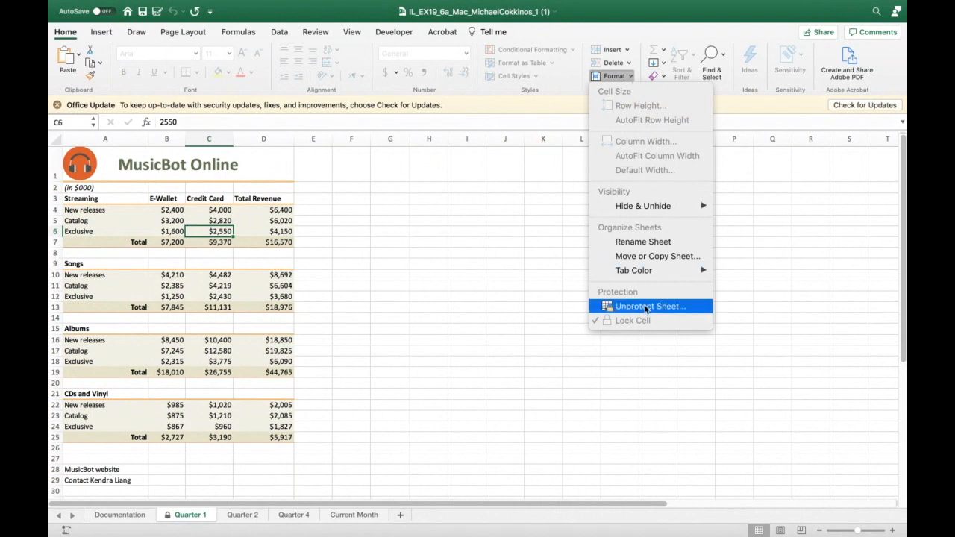
click(646, 307)
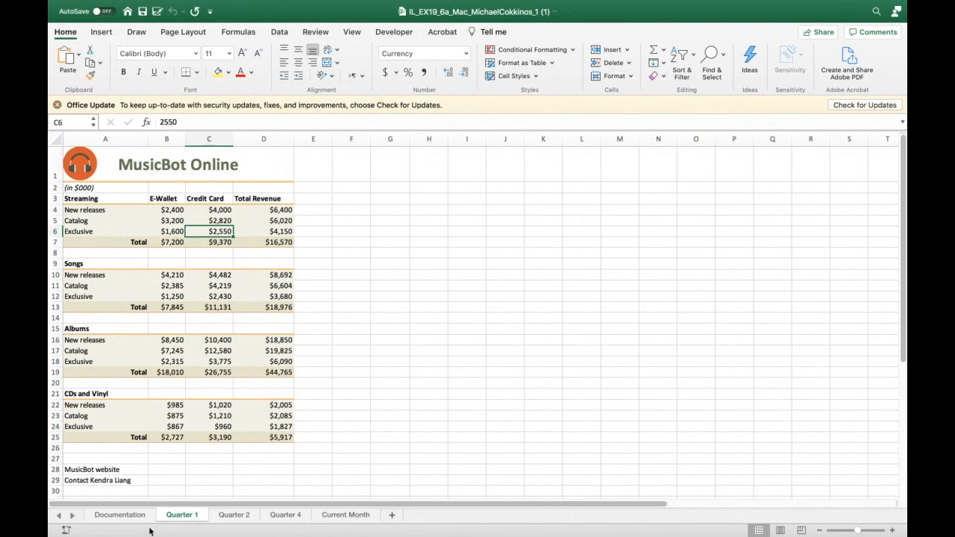
- Enter 78t87t78 in cell D16, then undo the entry
click(265, 340)
text(78t87t78)
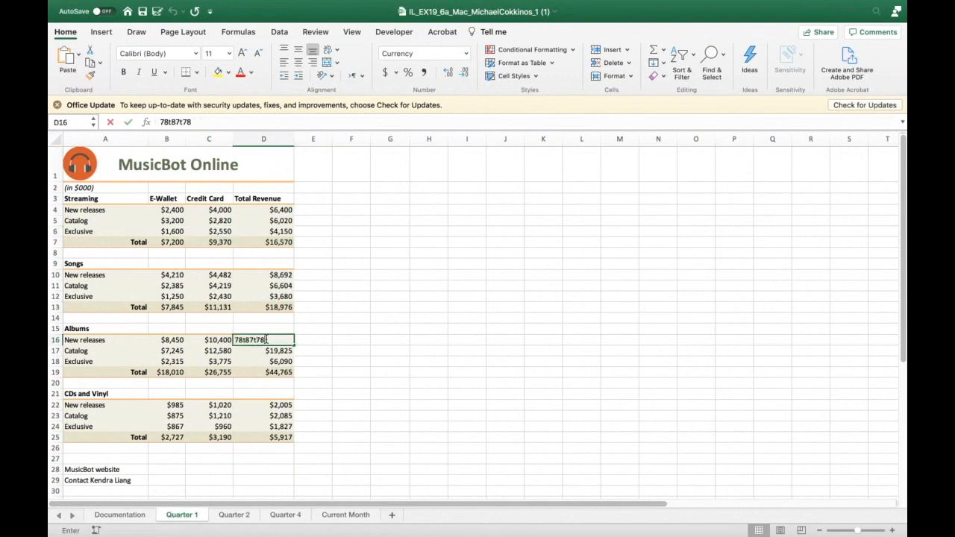
key(Return)
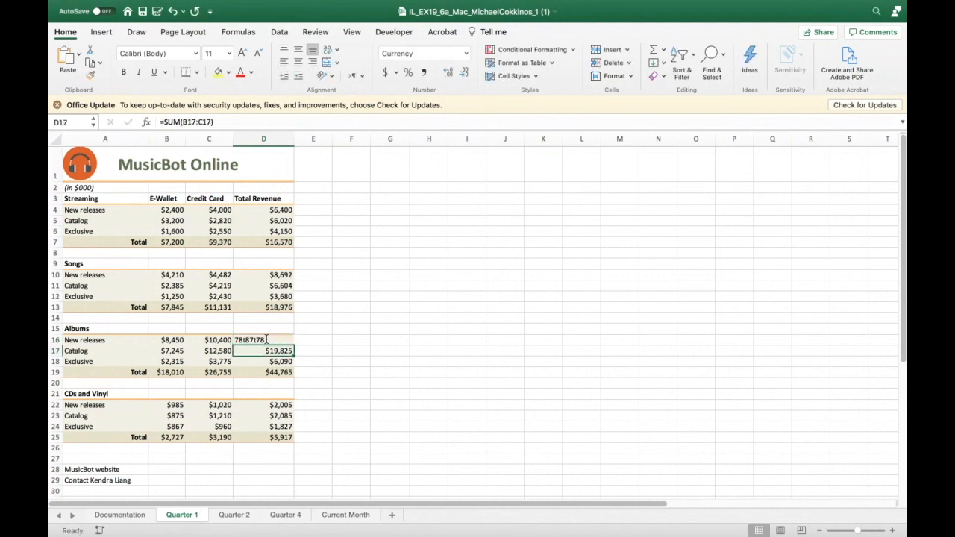
click(172, 12)
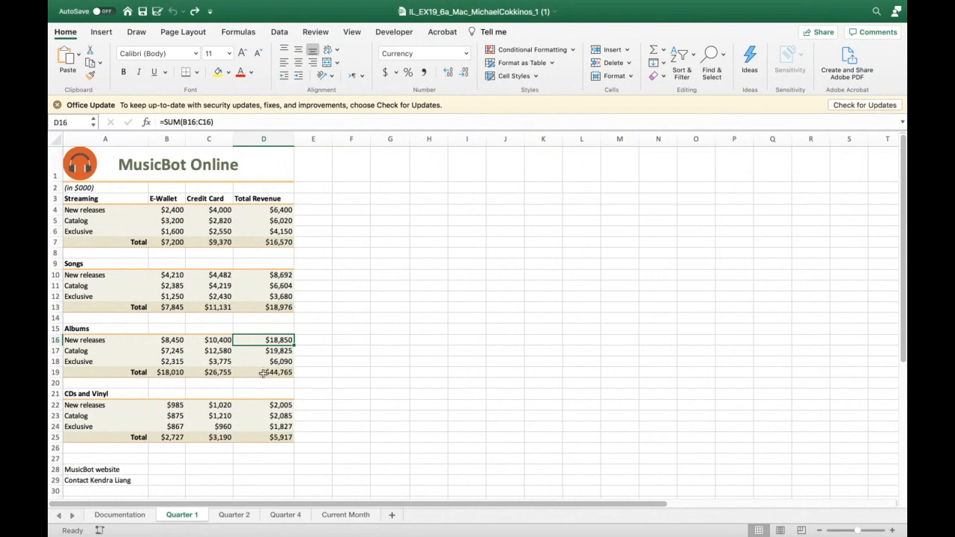
click(630, 77)
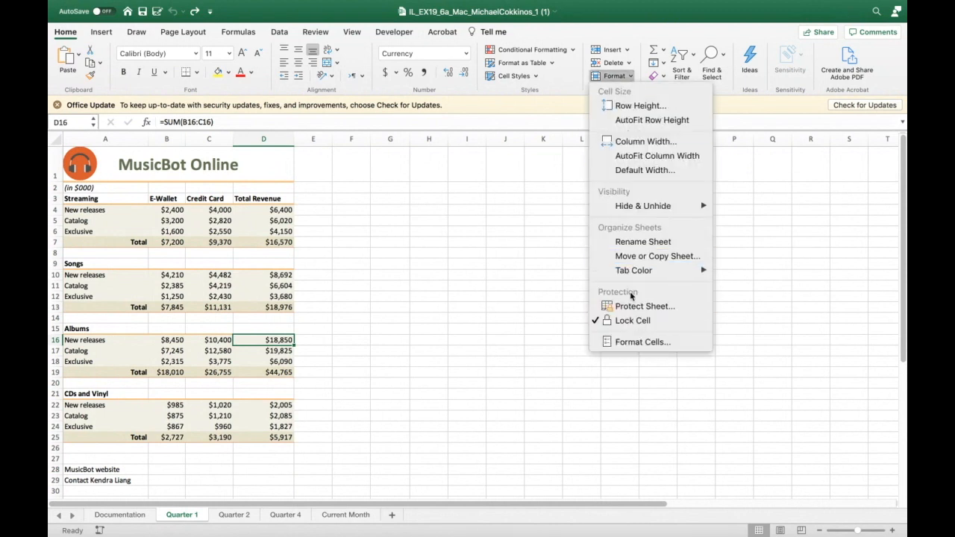
click(541, 260)
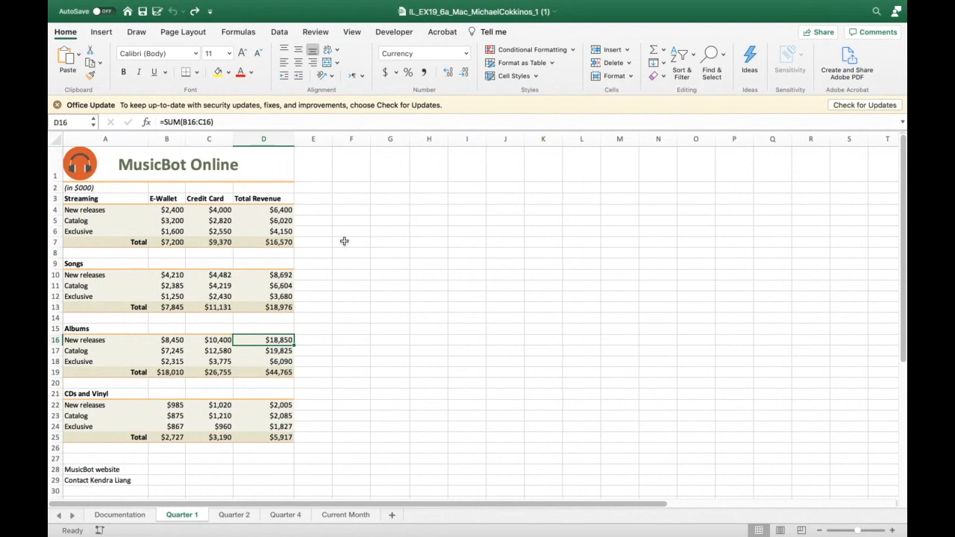
- Inspect the Protection settings in Format Cells for cell D7 and cancel the dialog
right_click(261, 247)
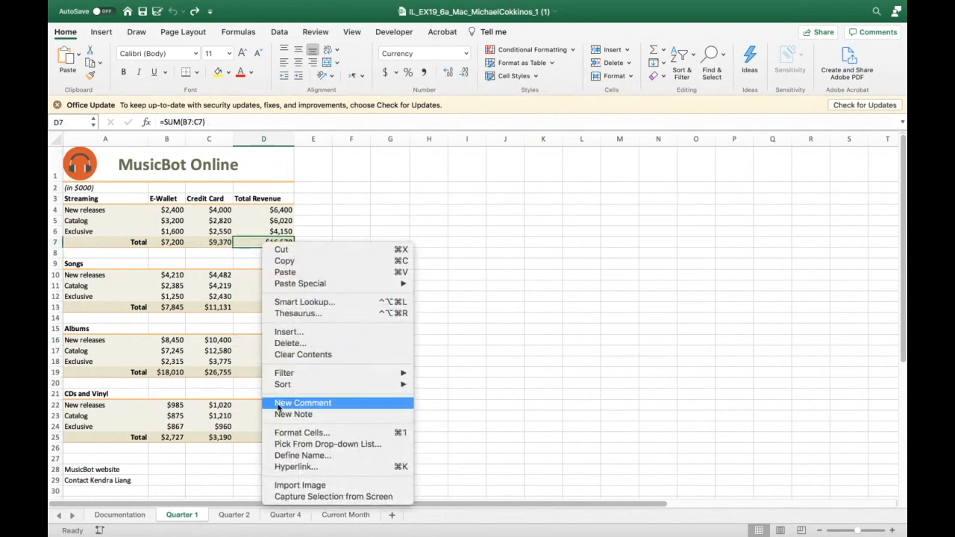
click(286, 437)
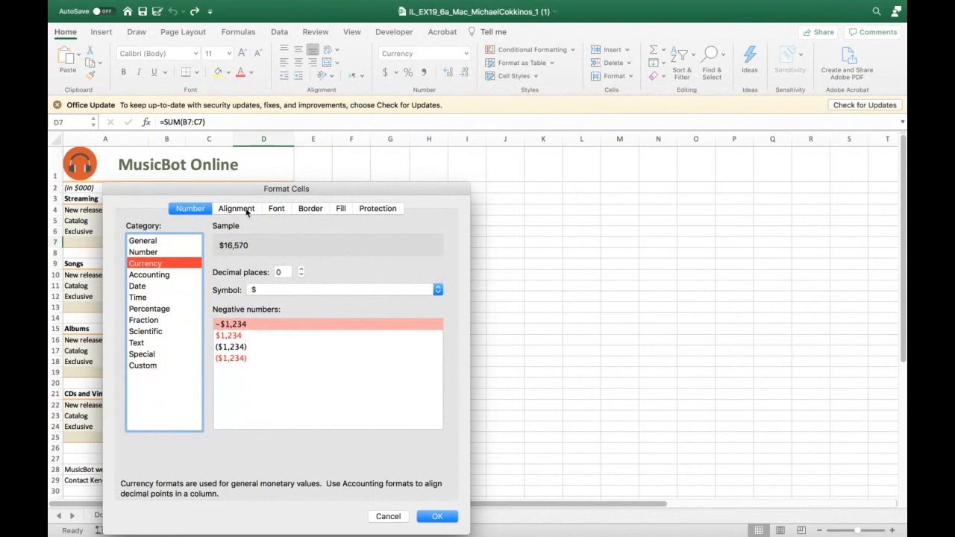
click(362, 211)
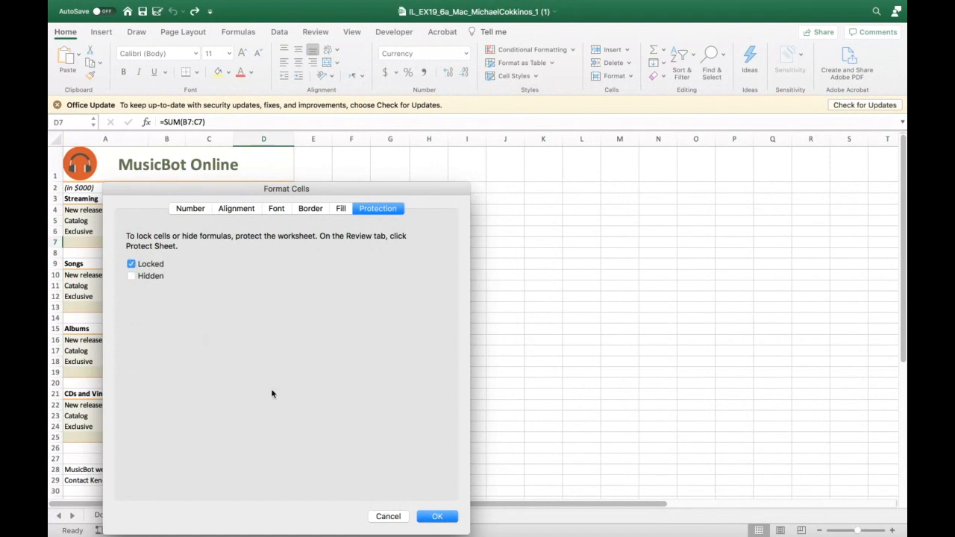
click(386, 516)
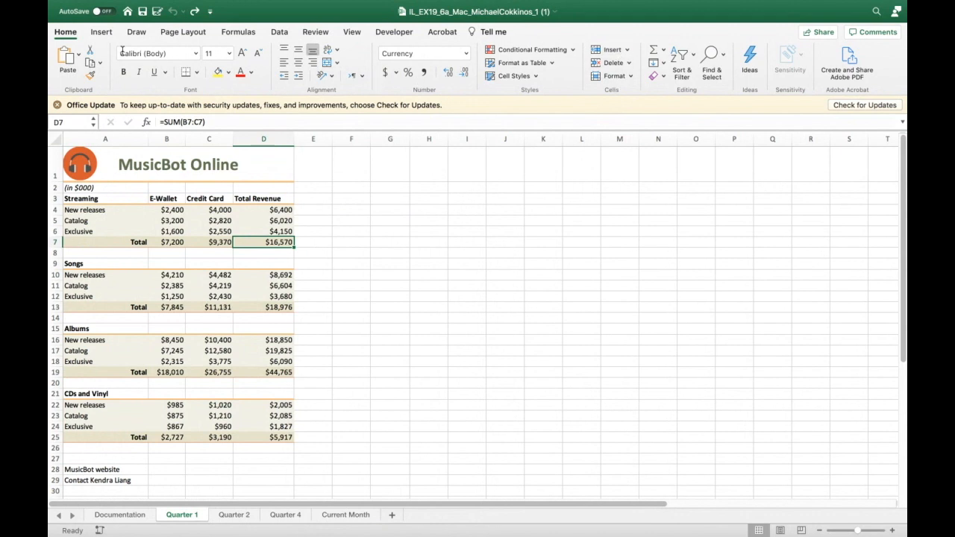
- Turn off ribbon group titles in the View preferences
click(67, 33)
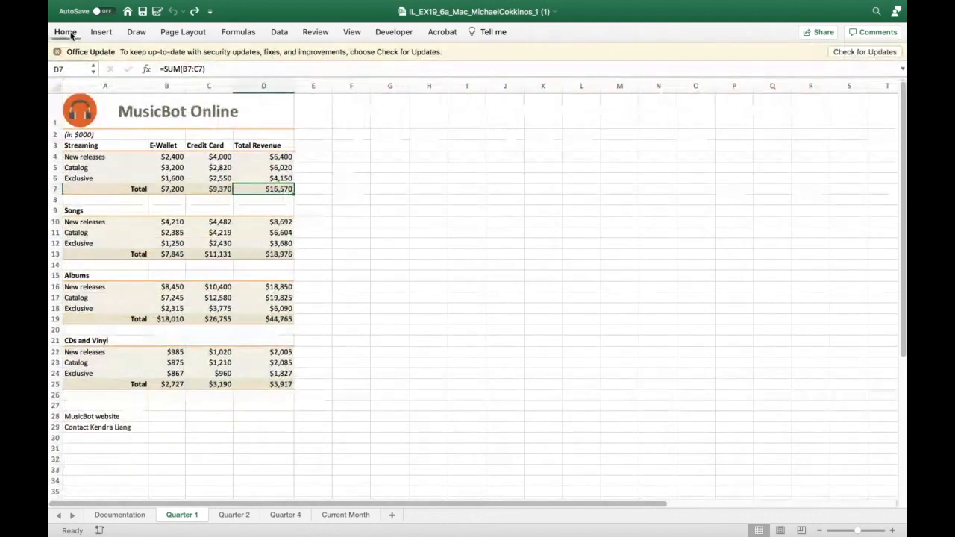
click(65, 32)
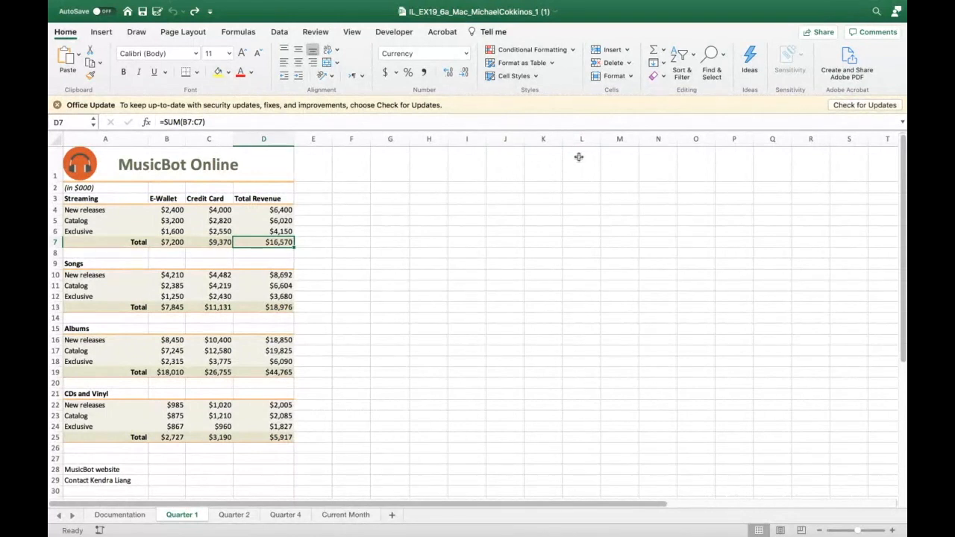
mouse_move(258, 7)
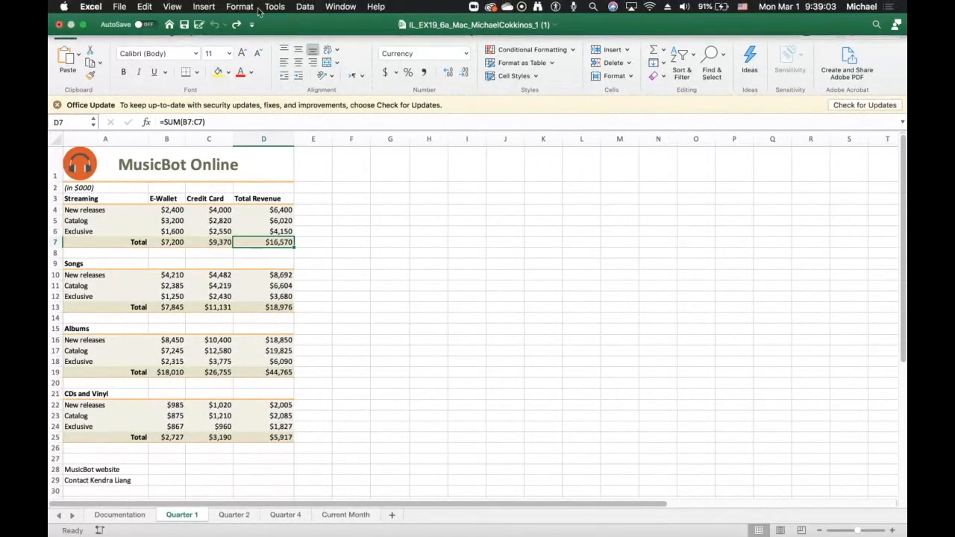
click(172, 7)
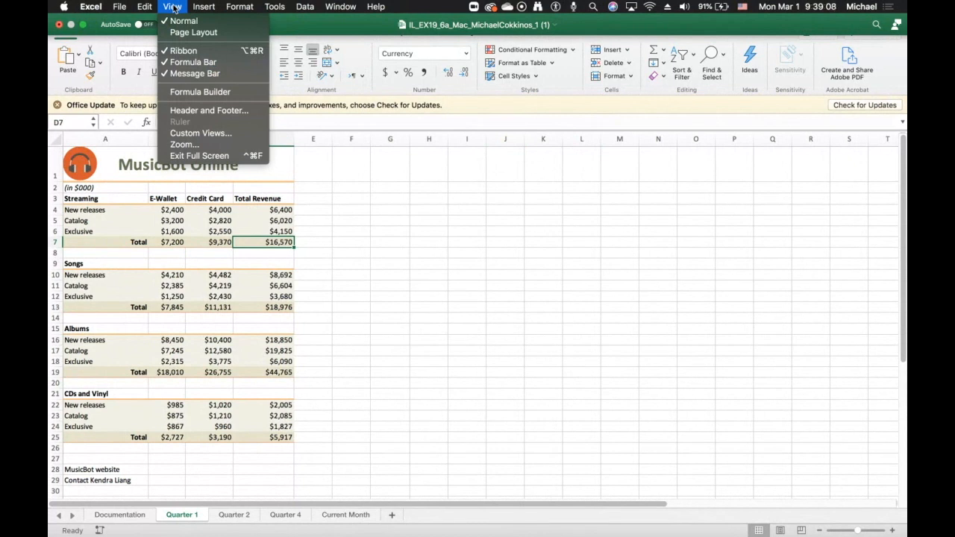
mouse_move(117, 6)
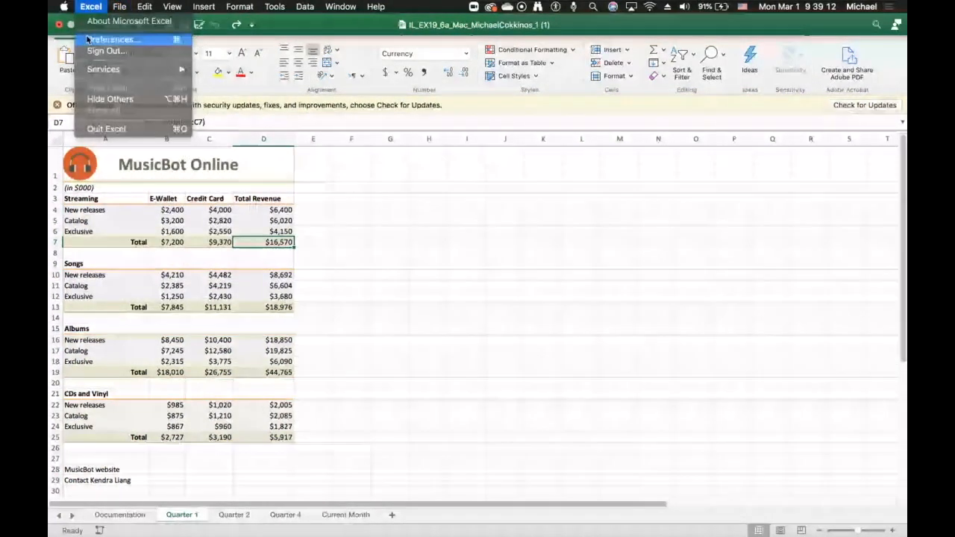
click(104, 38)
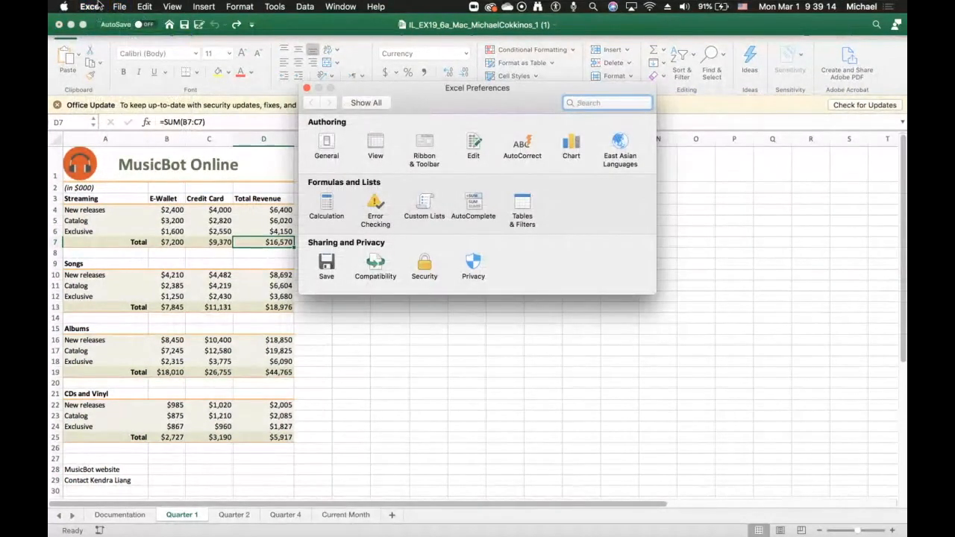
click(375, 143)
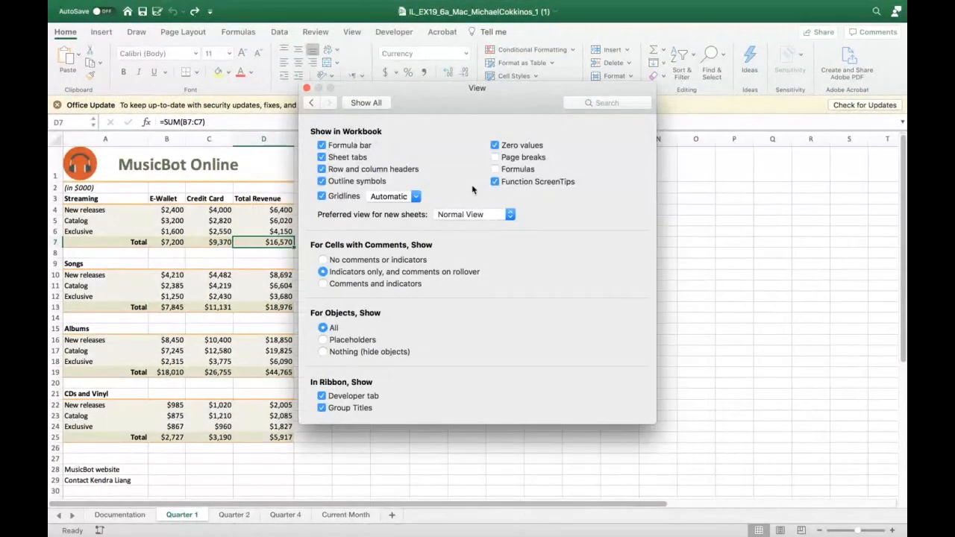
click(322, 408)
click(307, 90)
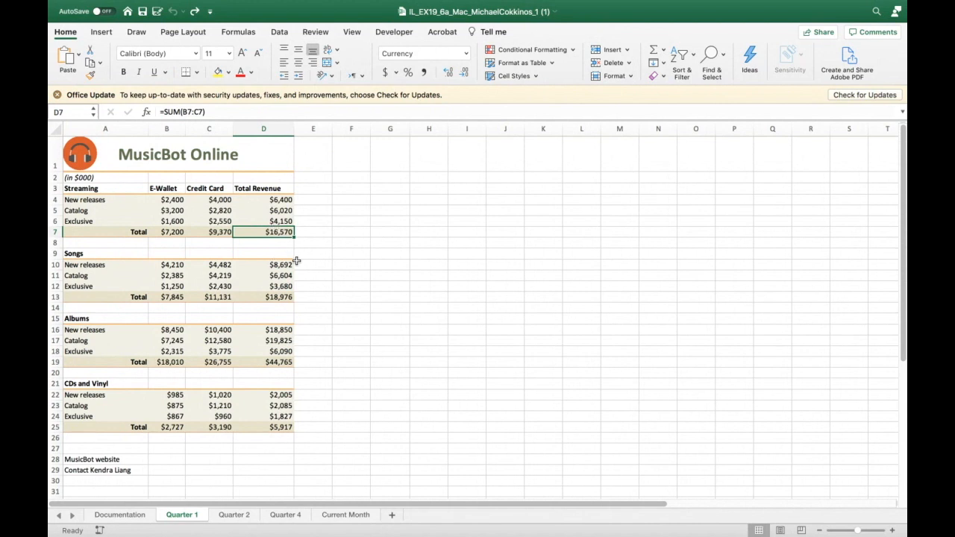
click(322, 262)
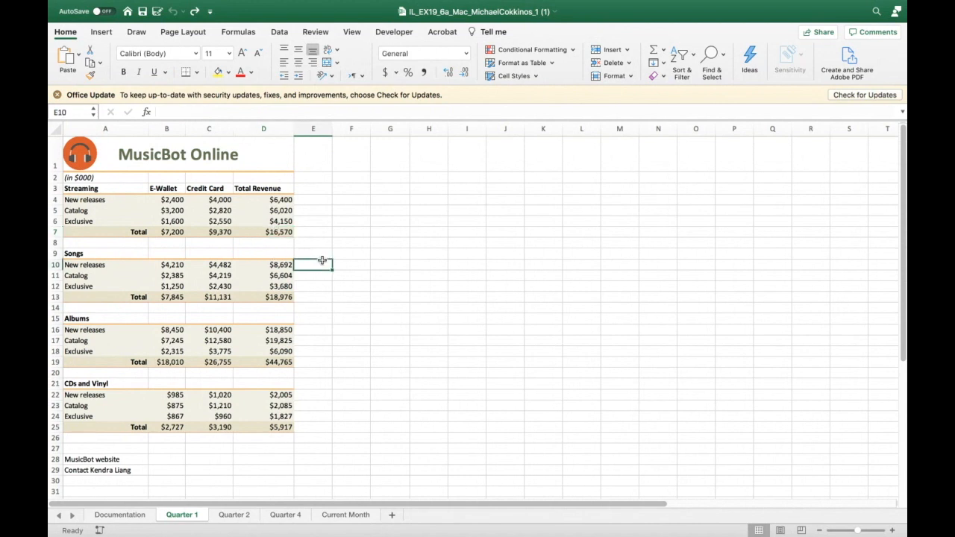
click(262, 212)
click(157, 209)
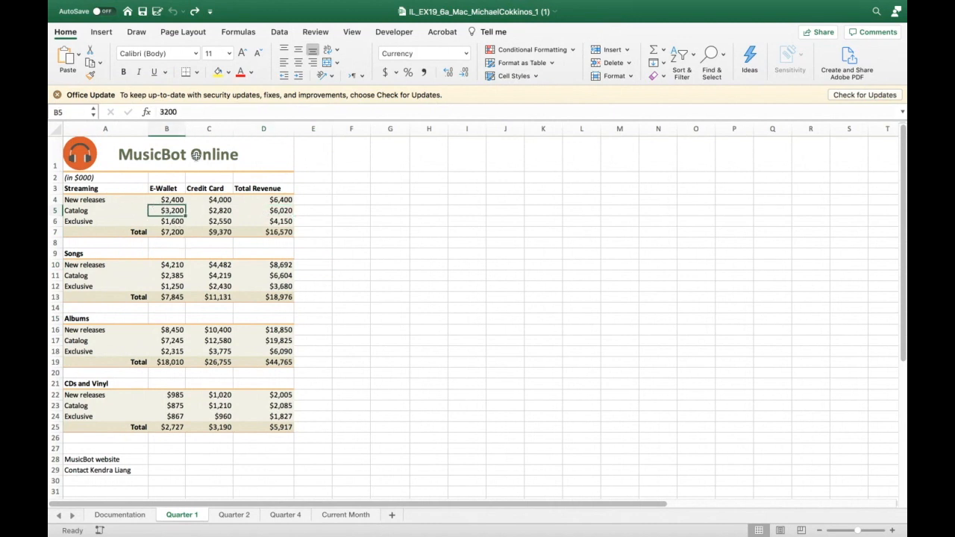
mouse_move(96, 6)
mouse_move(176, 5)
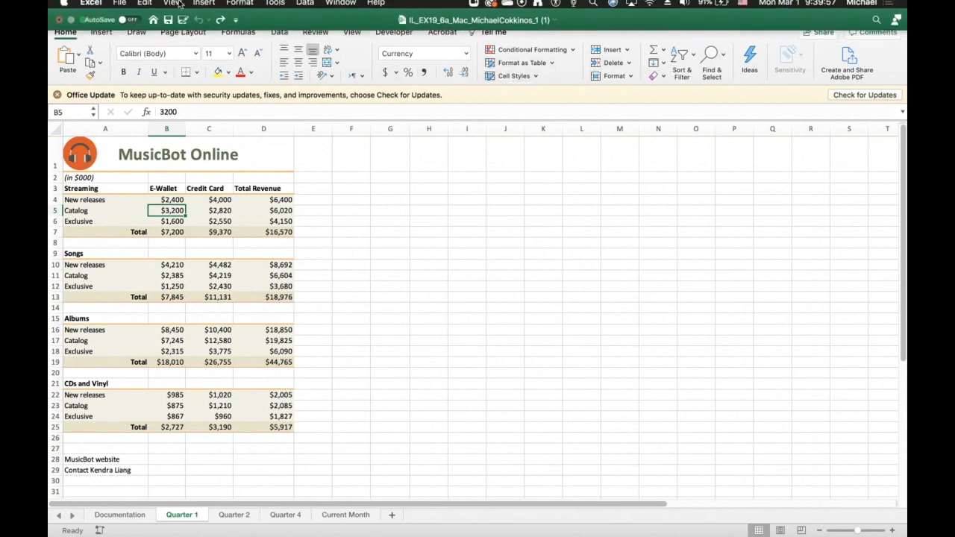
- Turn ribbon group titles back on in the View preferences
click(99, 6)
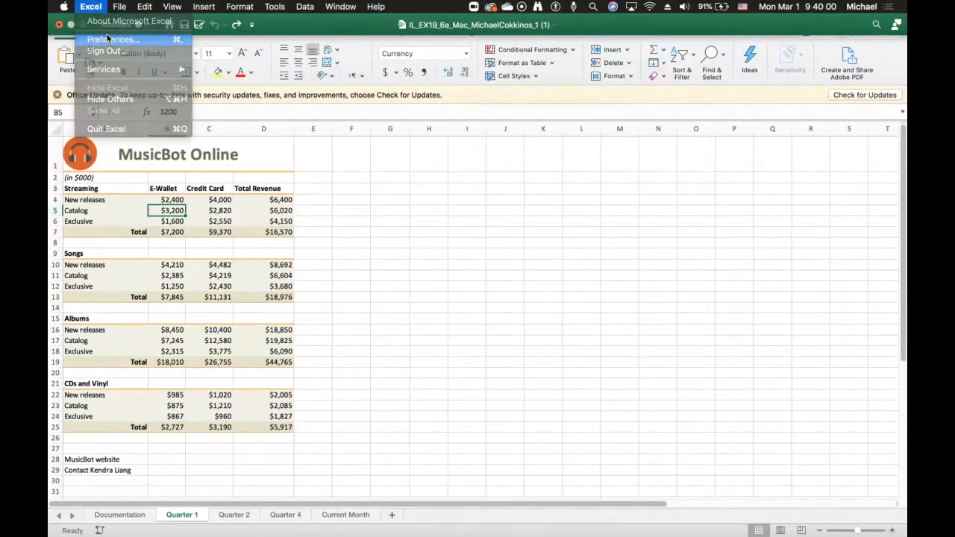
click(108, 39)
click(378, 136)
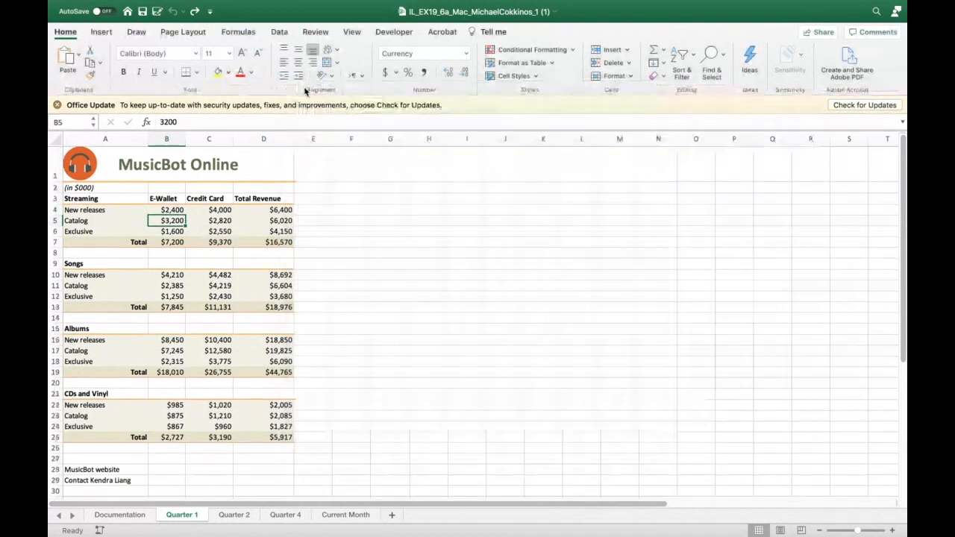
click(306, 88)
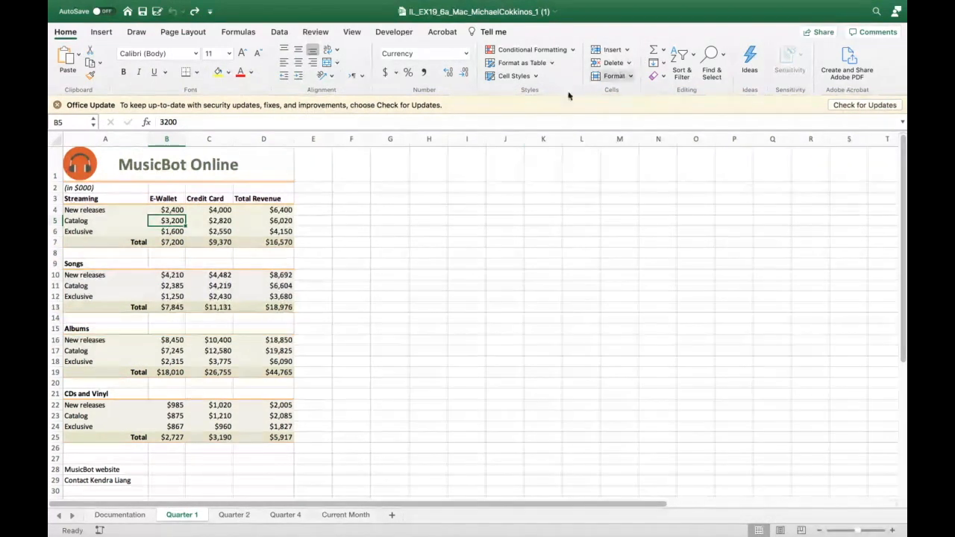
right_click(256, 232)
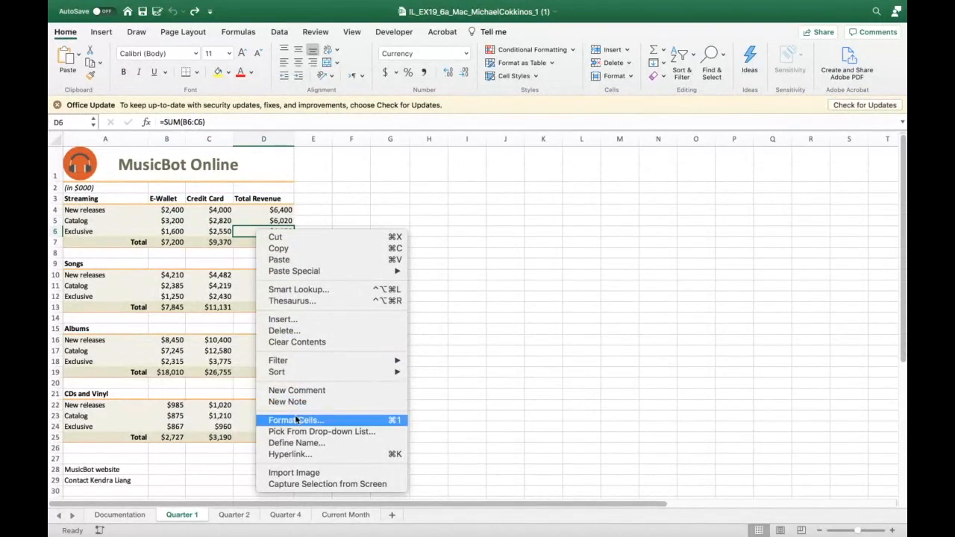
click(509, 210)
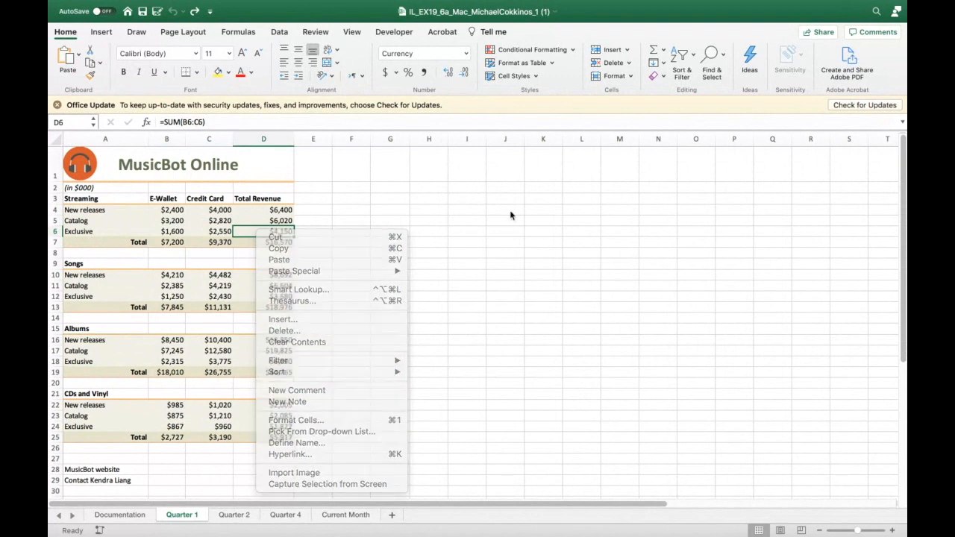
right_click(54, 232)
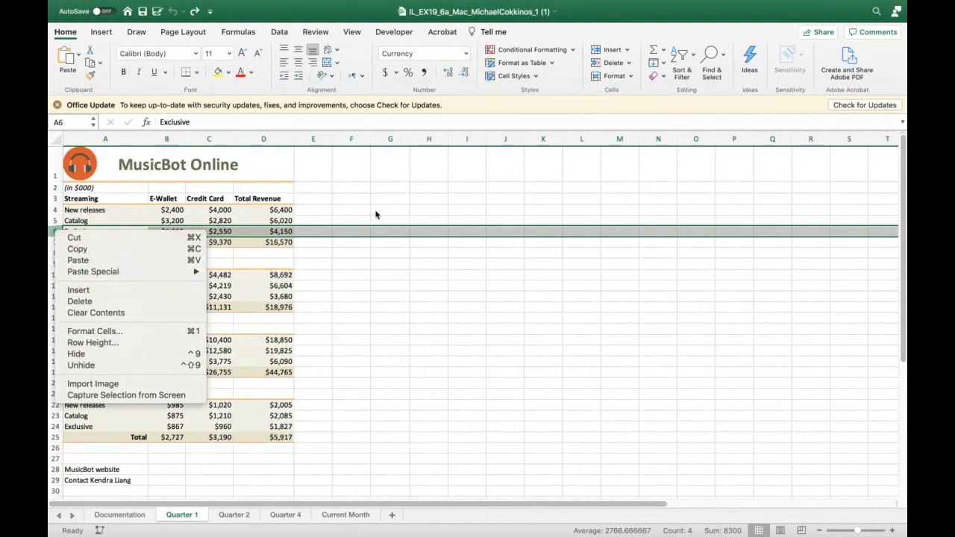
double_click(374, 320)
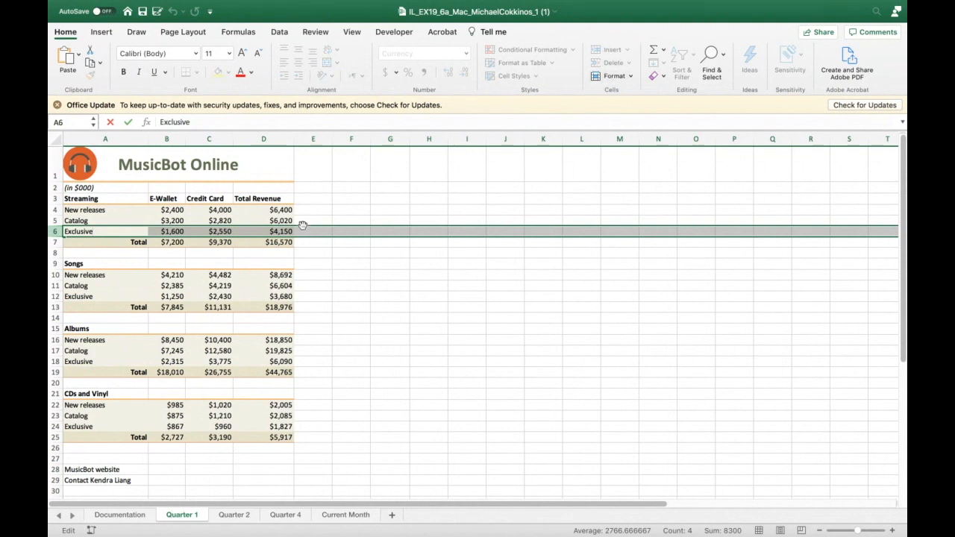
click(253, 222)
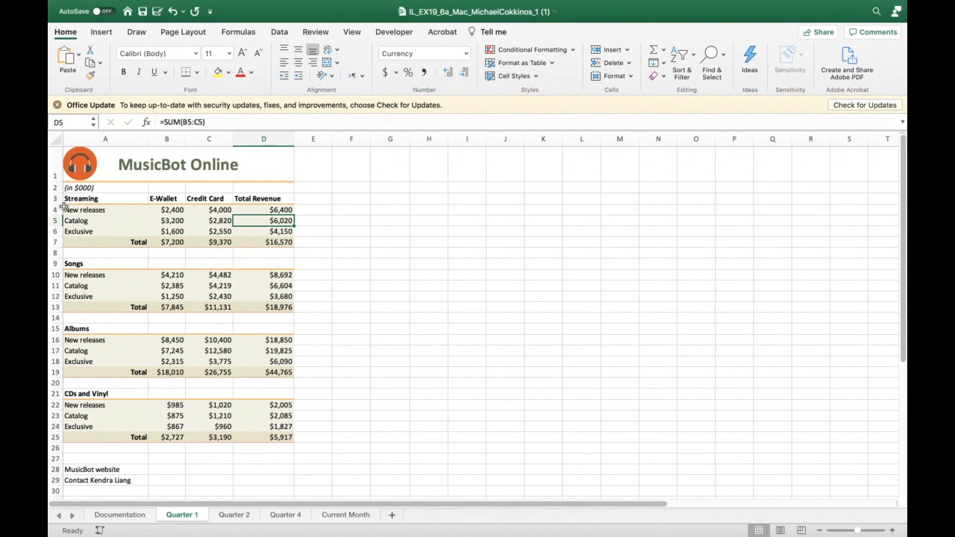
- Hide rows 3 through 20 on the Quarter 1 sheet
drag(62, 200, 102, 381)
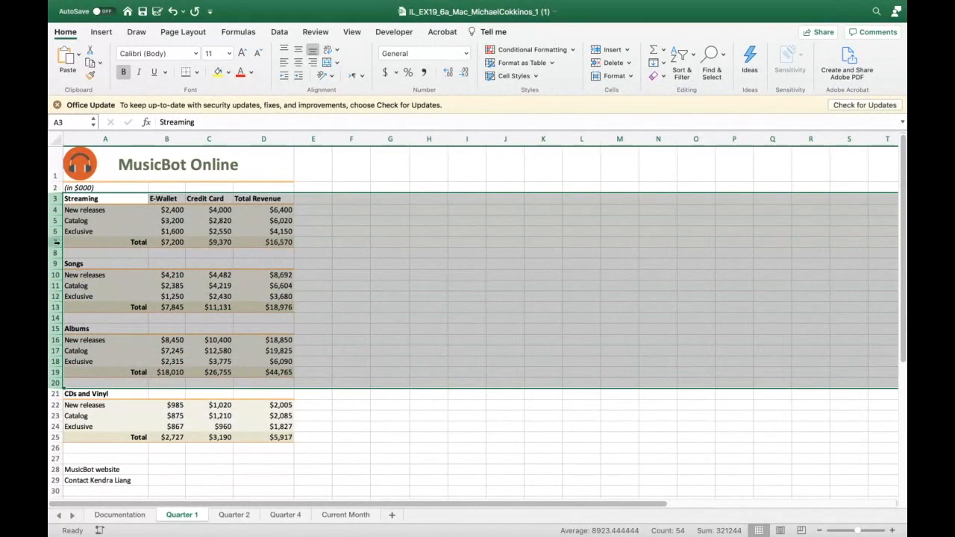
right_click(58, 317)
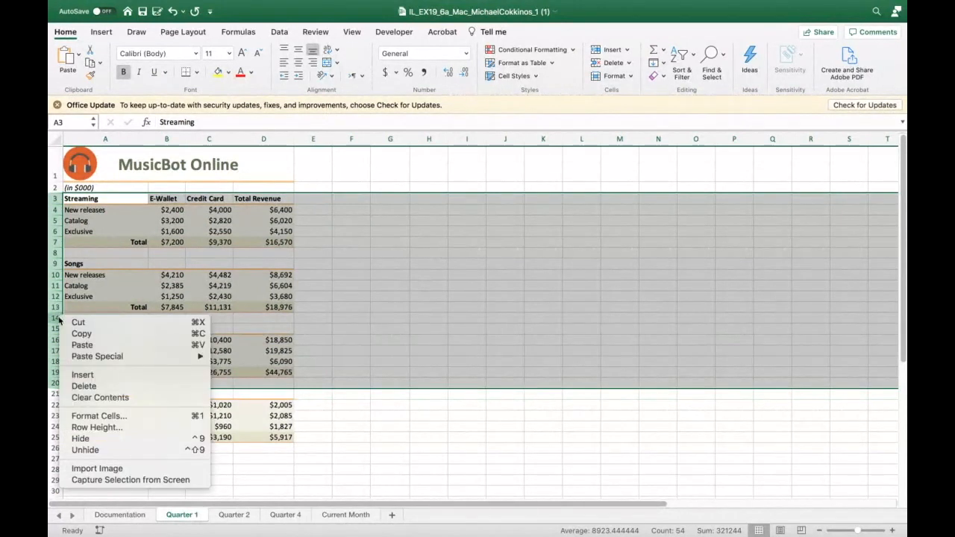
click(80, 439)
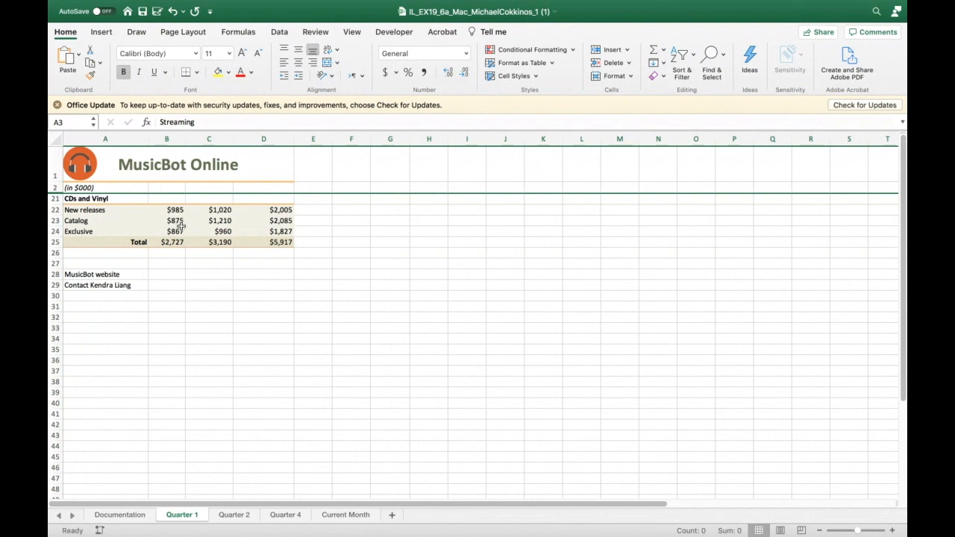
click(394, 156)
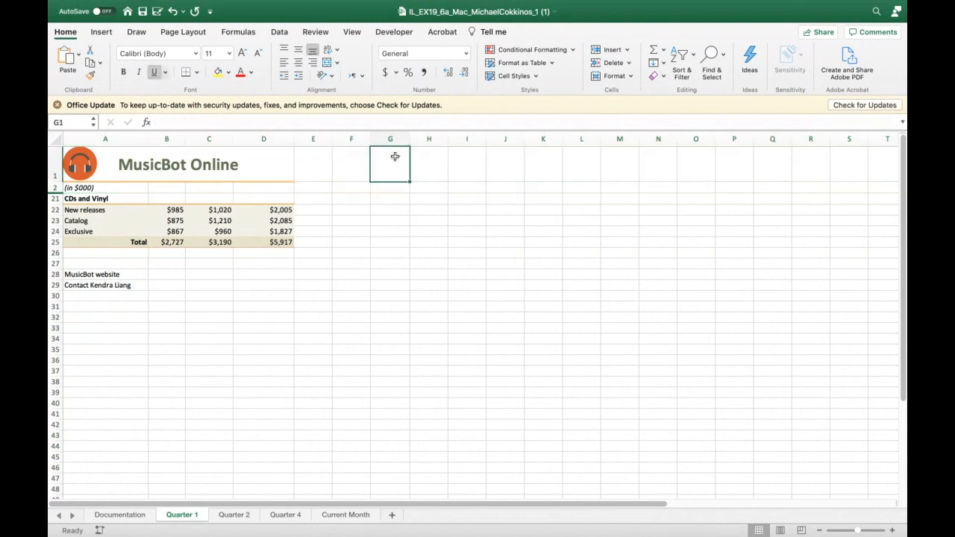
- Add a custom view named CDs_Vinyl for the current sheet layout
click(351, 32)
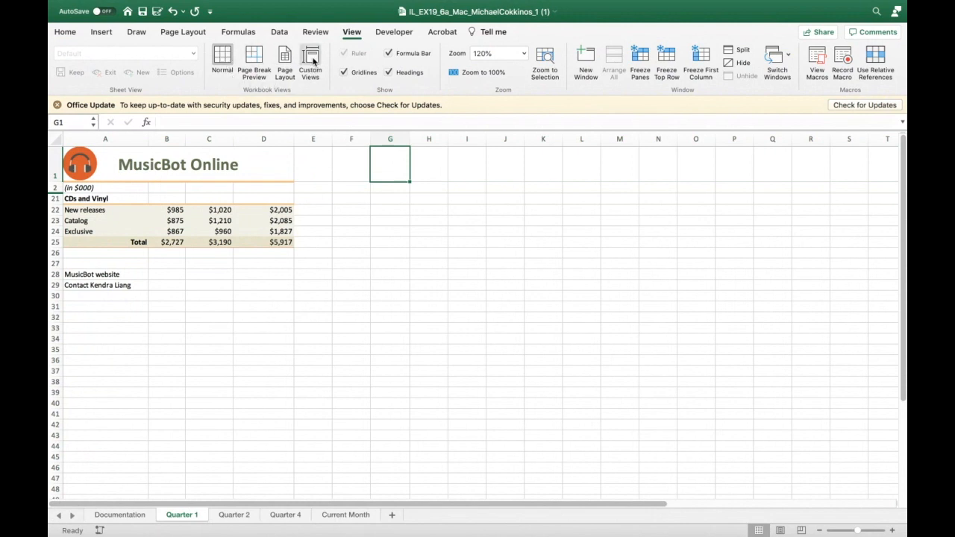
click(311, 63)
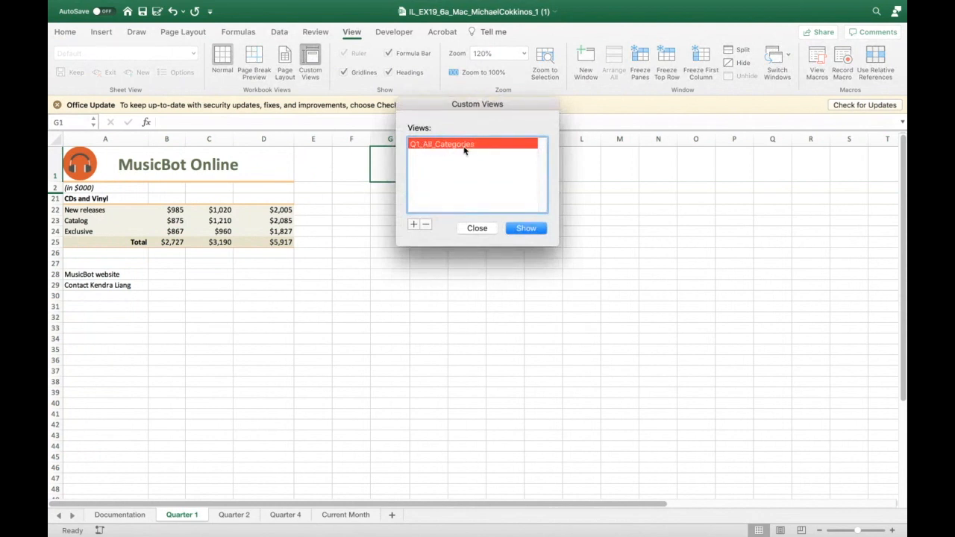
click(414, 224)
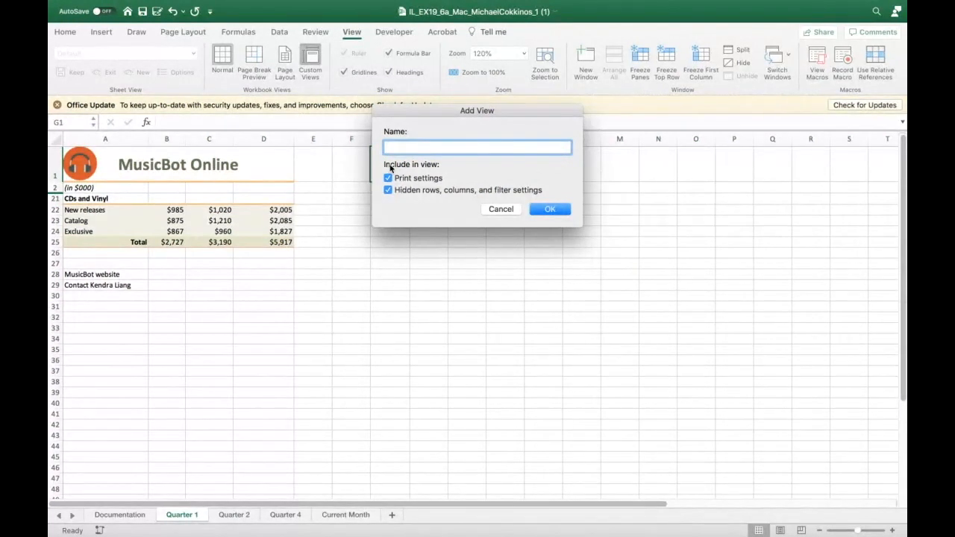
text(CDs_Vinyl)
click(559, 209)
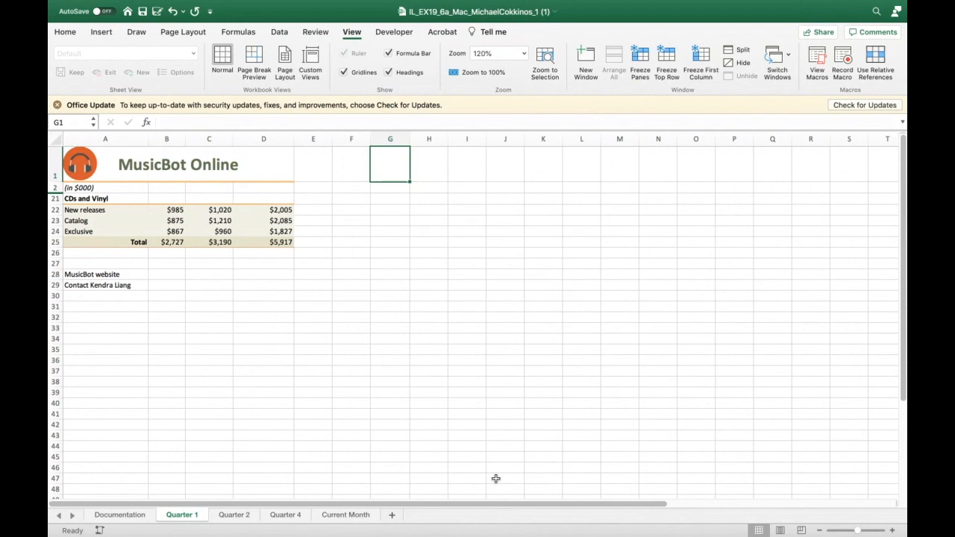
- Show the Q1_All_Categories custom view
click(312, 55)
click(457, 156)
click(521, 229)
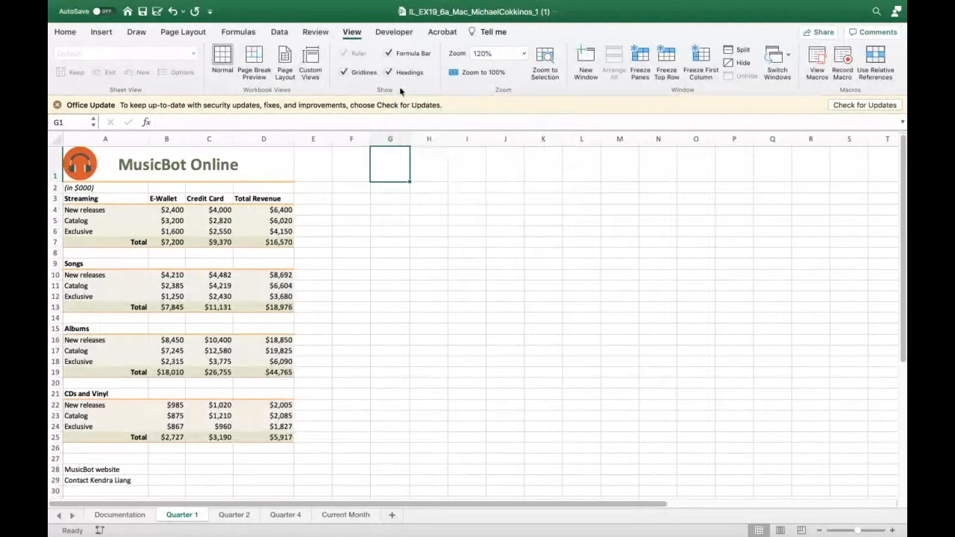
- Show the CDs_Vinyl custom view
click(314, 66)
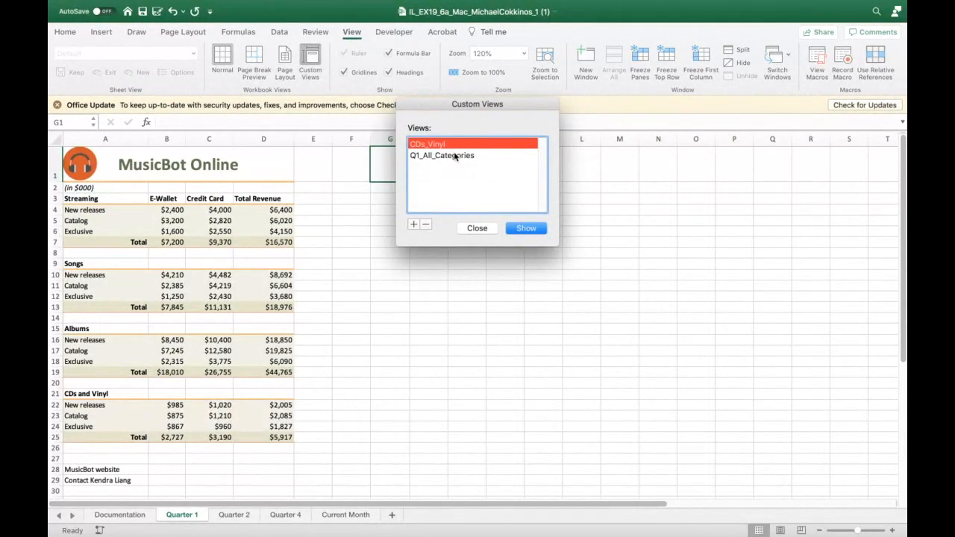
click(526, 229)
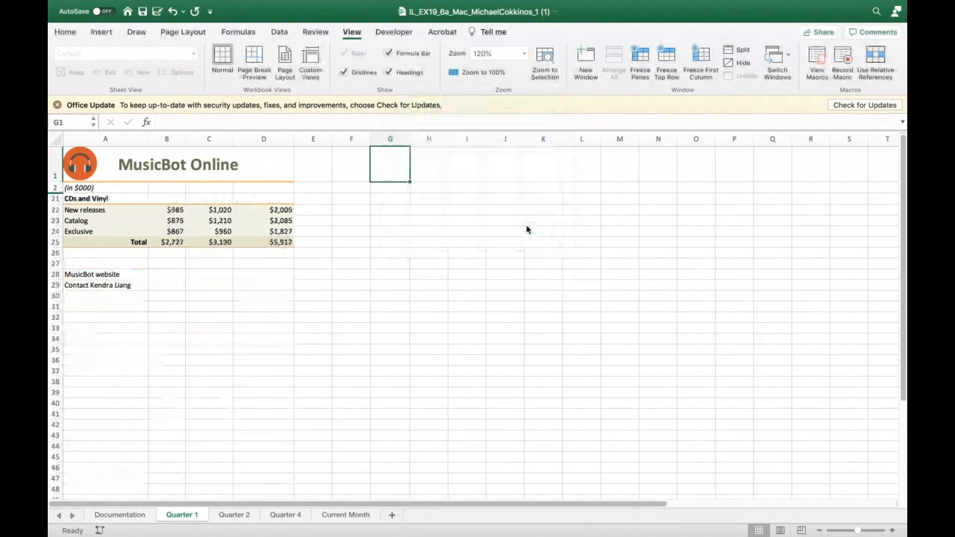
click(501, 232)
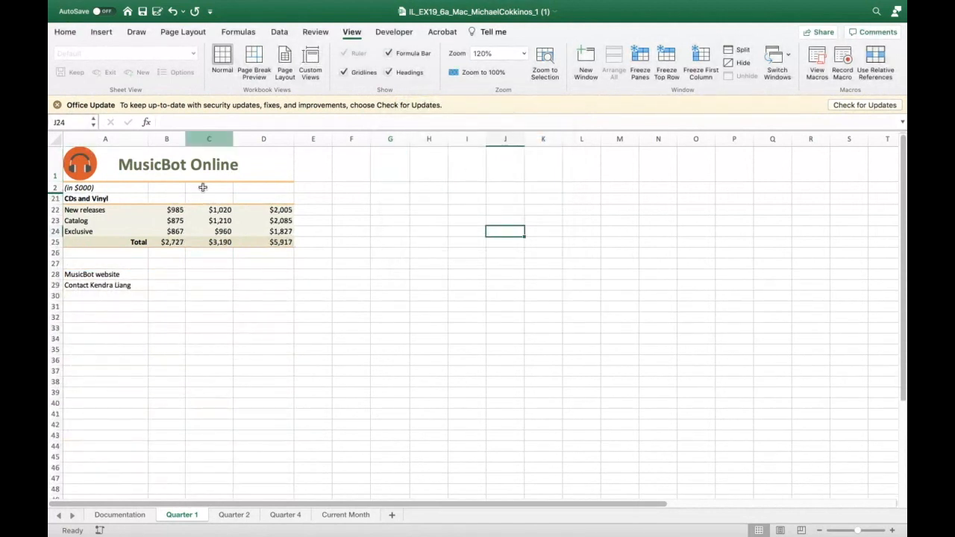
- Show the Q1_All_Categories custom view
click(312, 59)
click(464, 157)
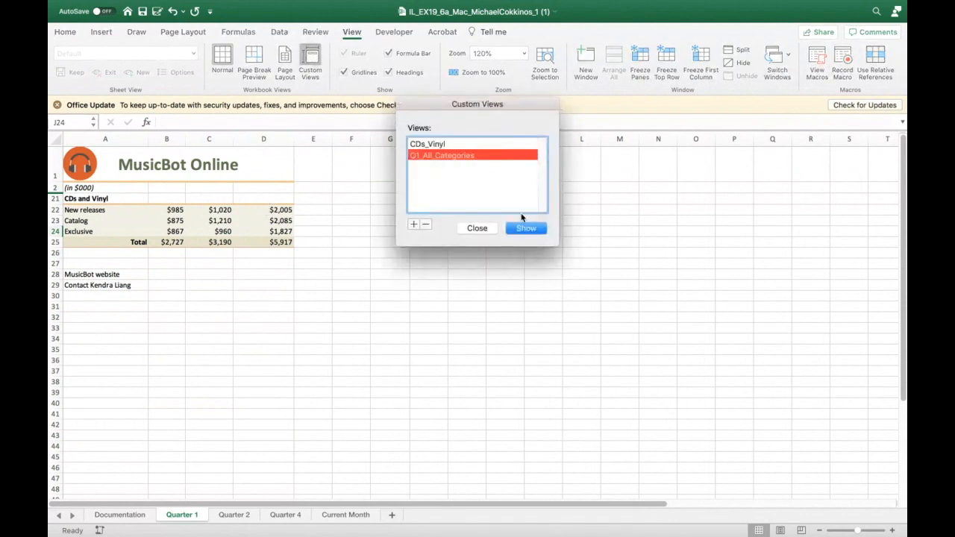
click(524, 228)
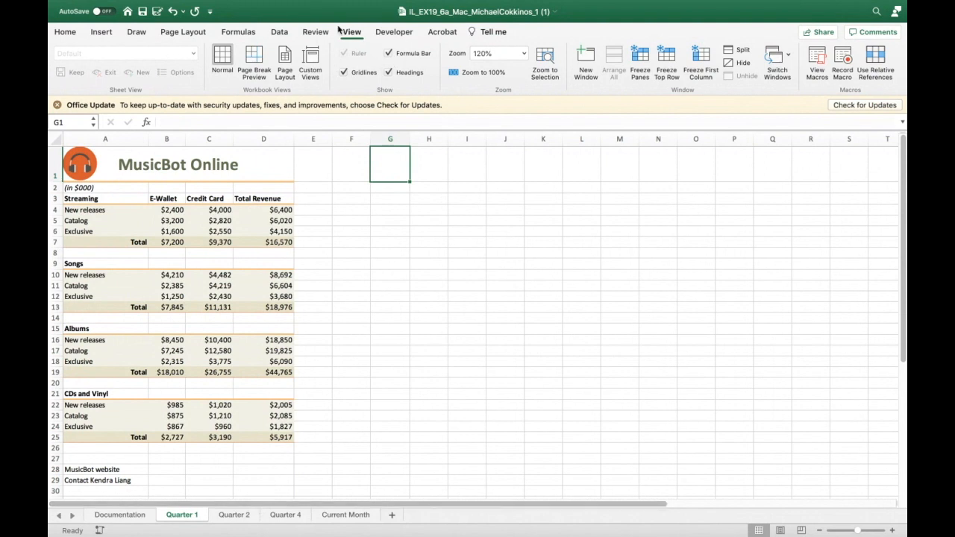
- Show the CDs_Vinyl custom view
click(351, 32)
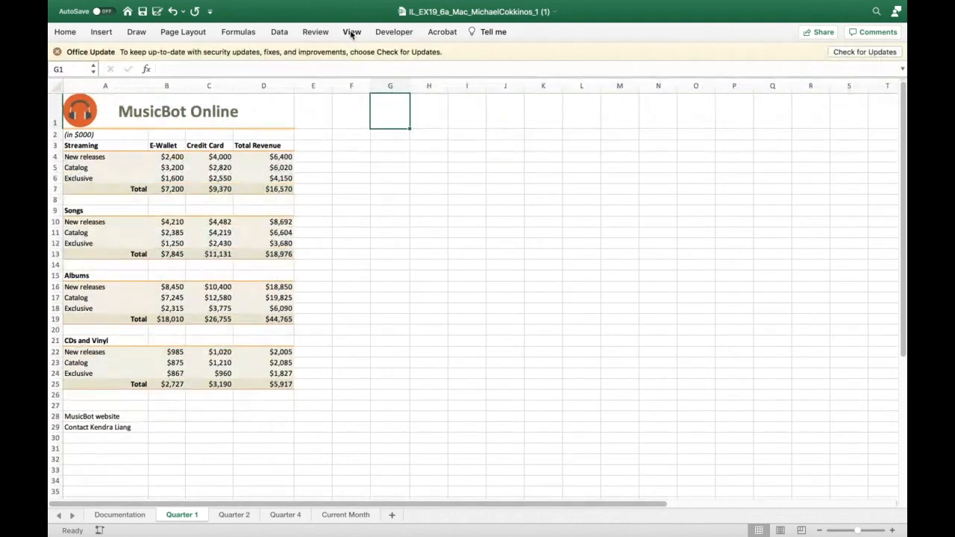
click(351, 32)
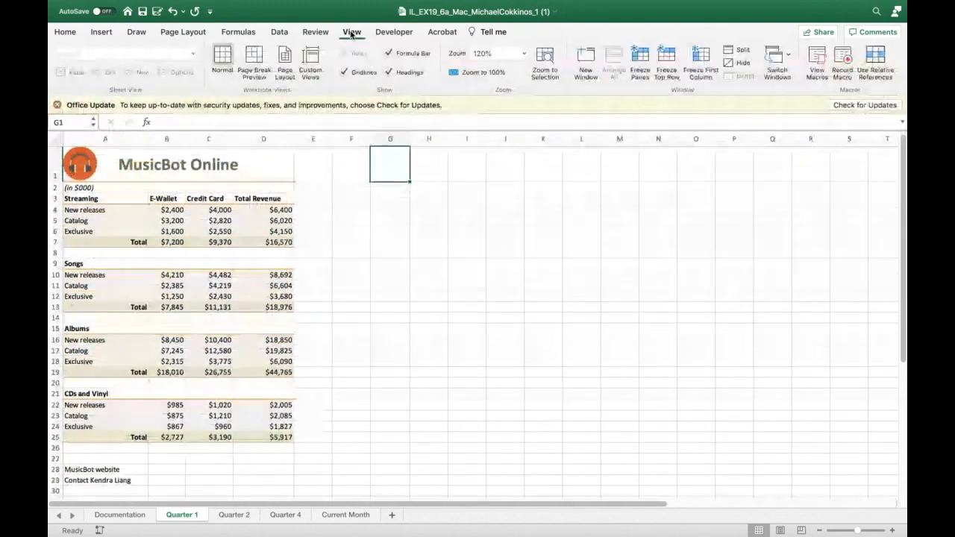
click(312, 63)
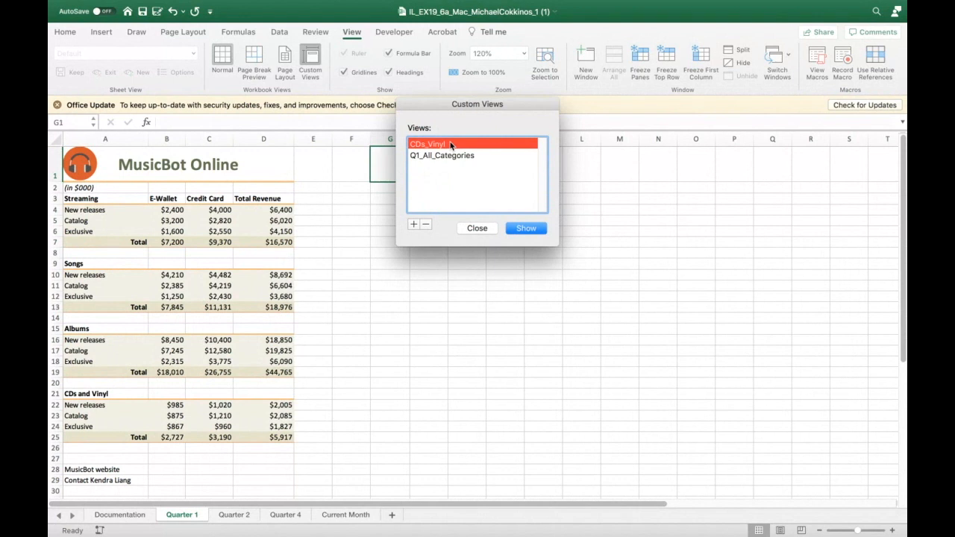
click(434, 158)
click(434, 149)
click(526, 228)
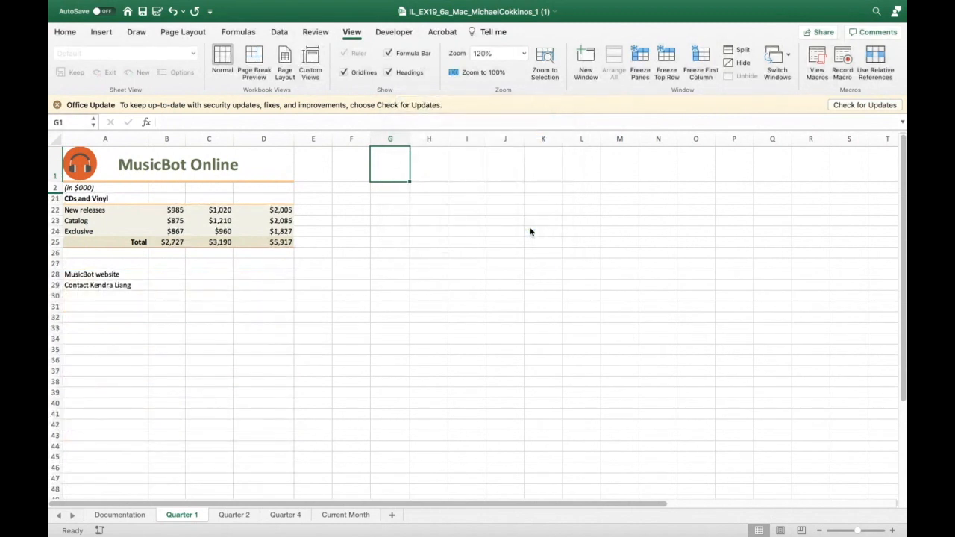
- Show the Q1_All_Categories custom view
click(312, 61)
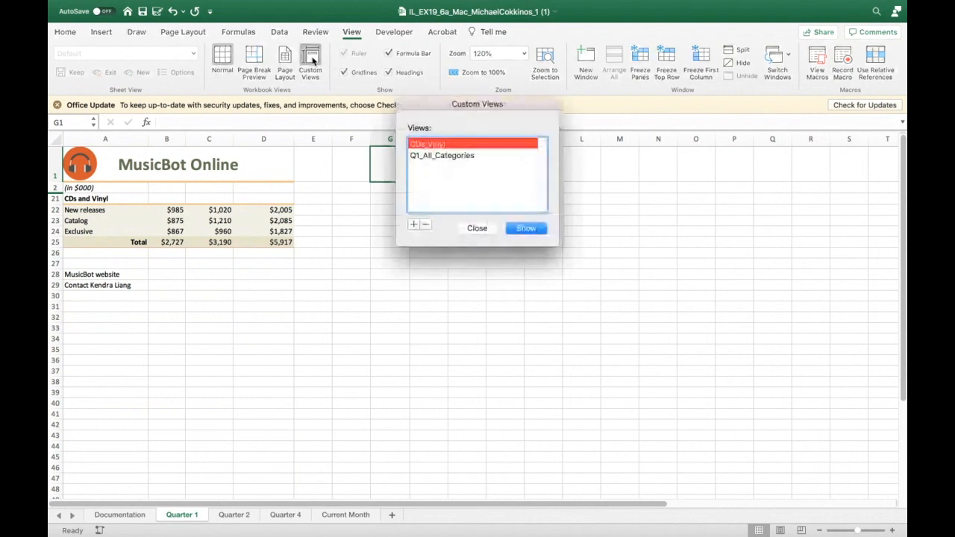
click(434, 155)
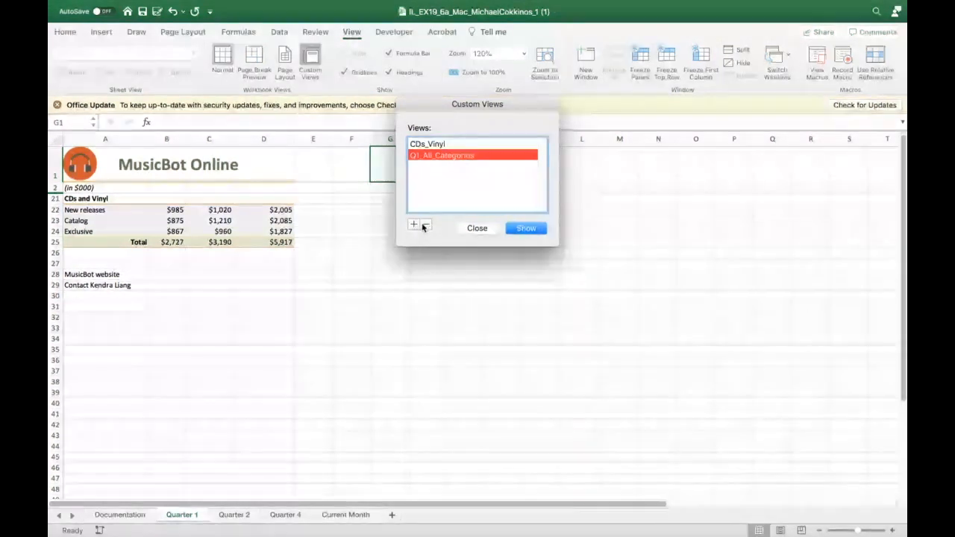
click(523, 228)
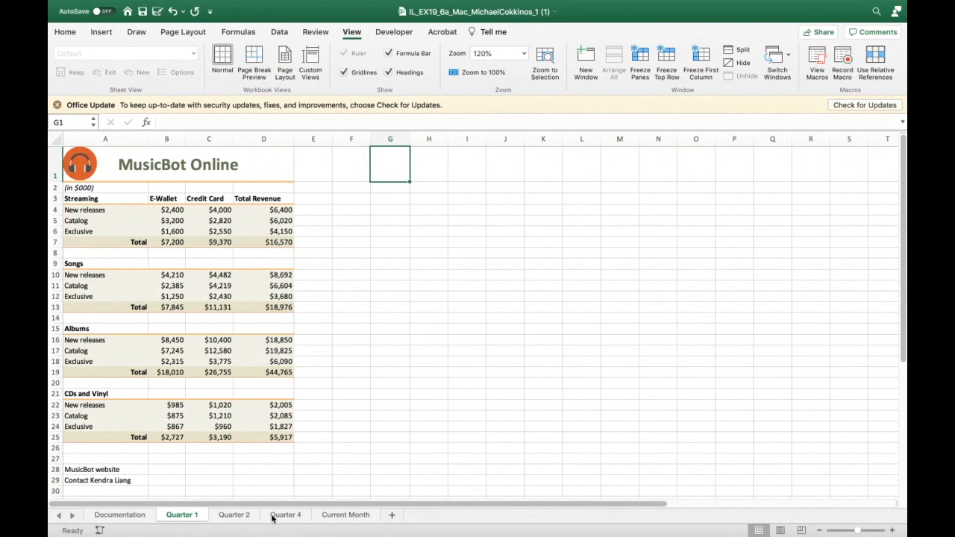
- Unhide the Quarter 3 worksheet
right_click(272, 516)
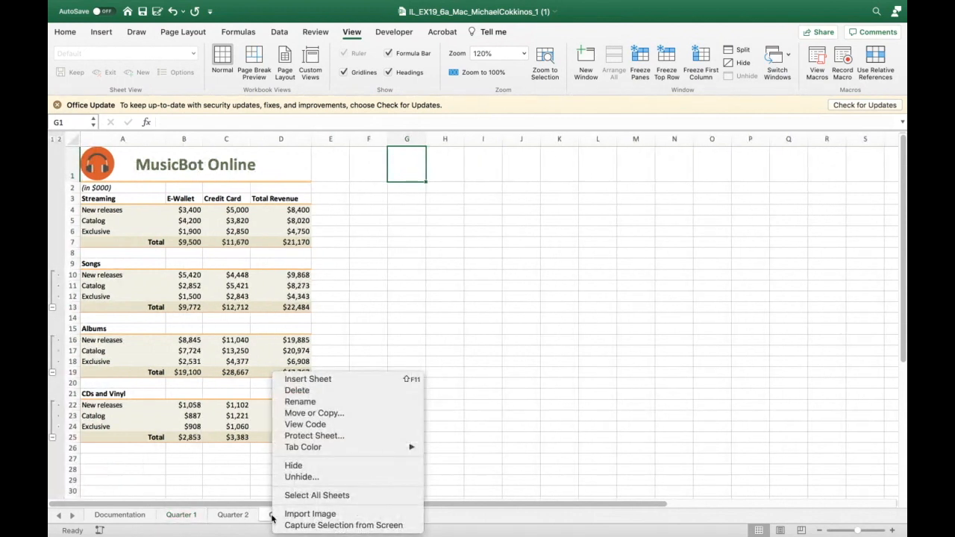
key(Escape)
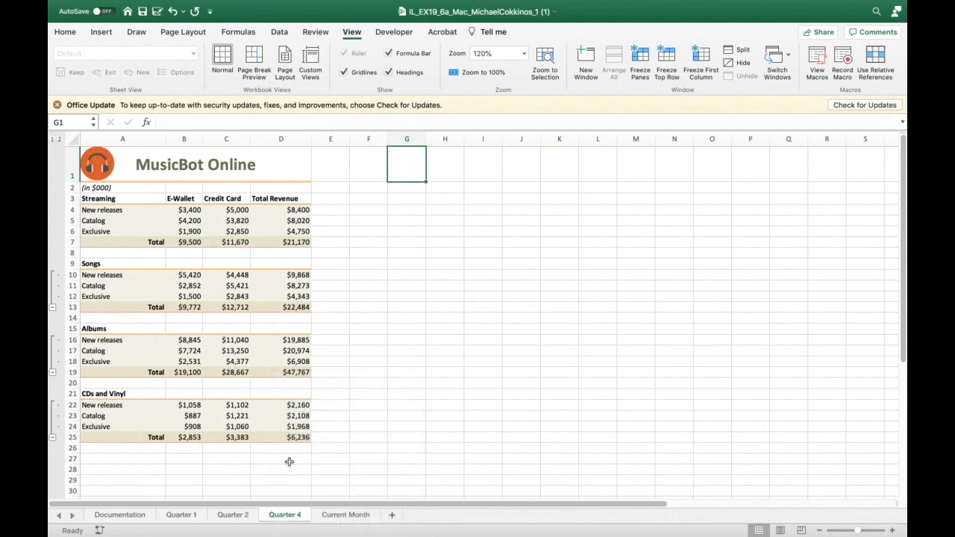
click(231, 515)
click(274, 515)
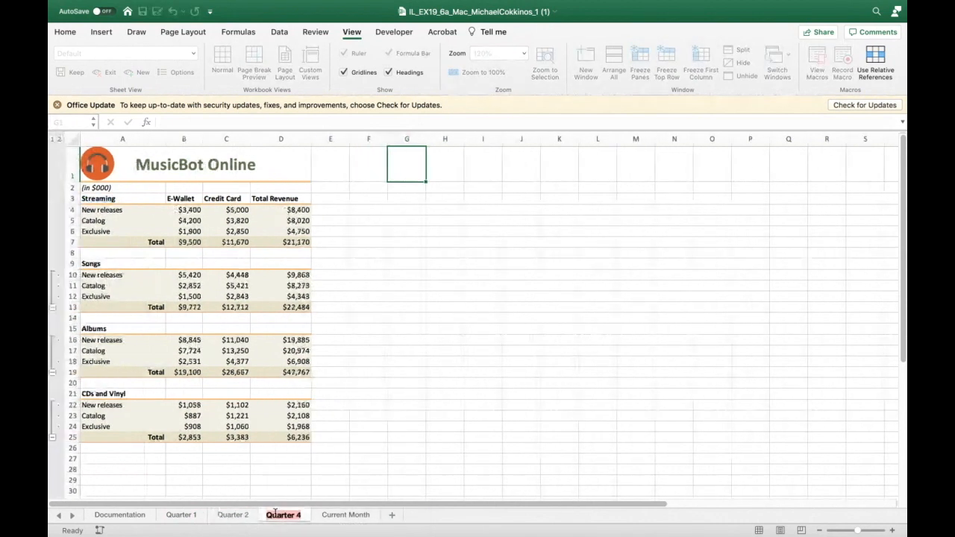
click(242, 516)
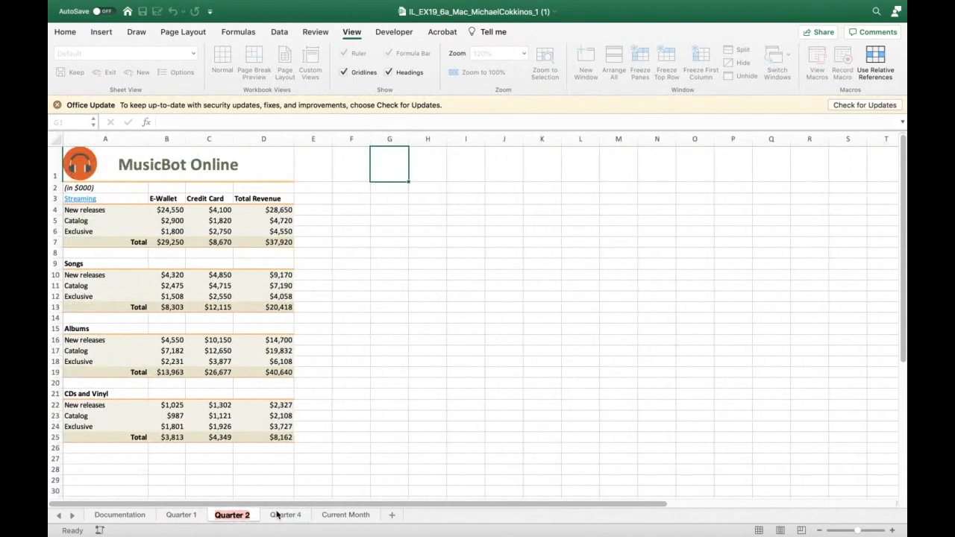
right_click(276, 514)
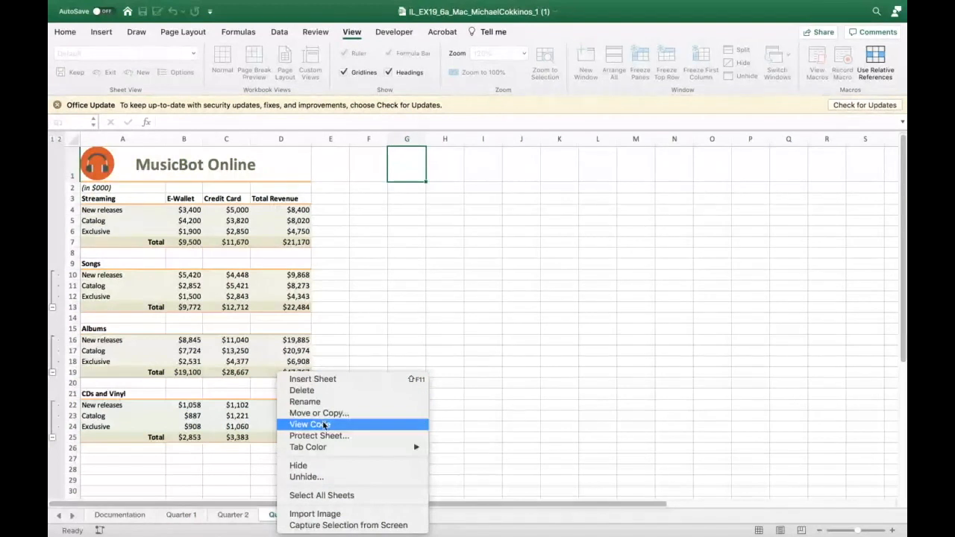
click(314, 478)
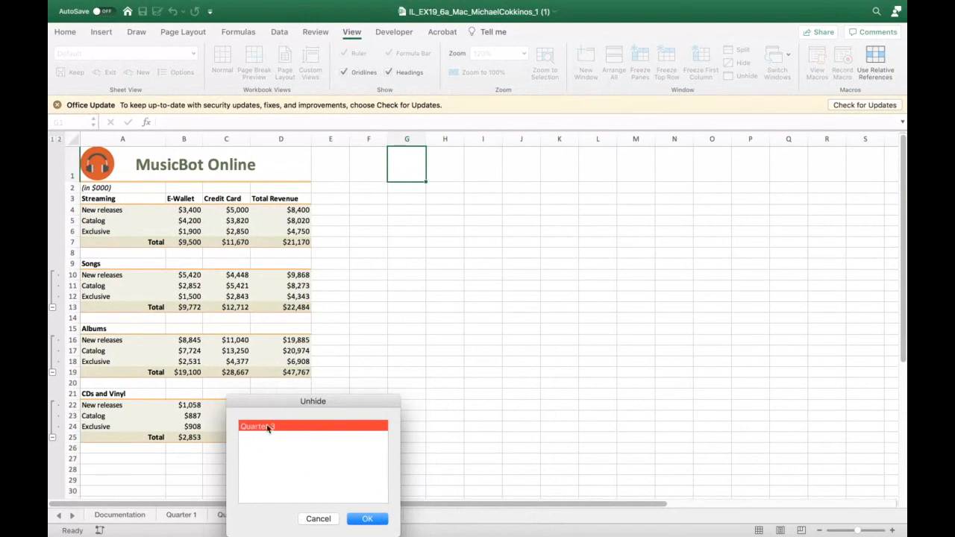
click(361, 517)
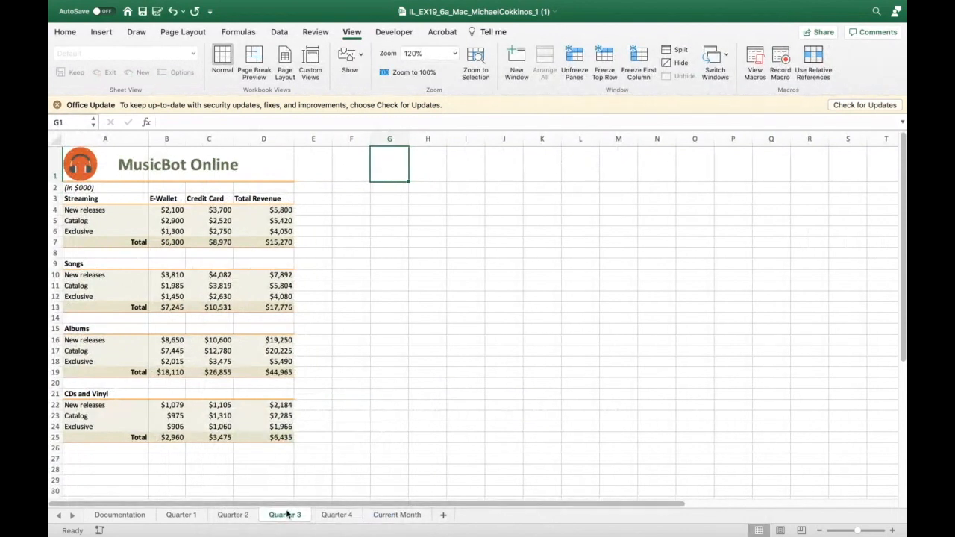
- Unfreeze the panes on the Quarter 3 sheet
click(181, 515)
click(223, 515)
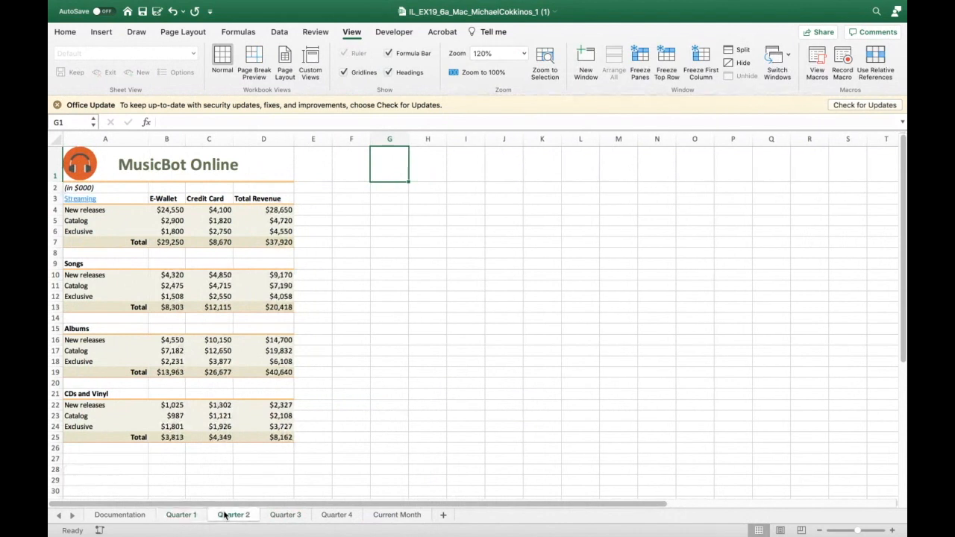
click(181, 515)
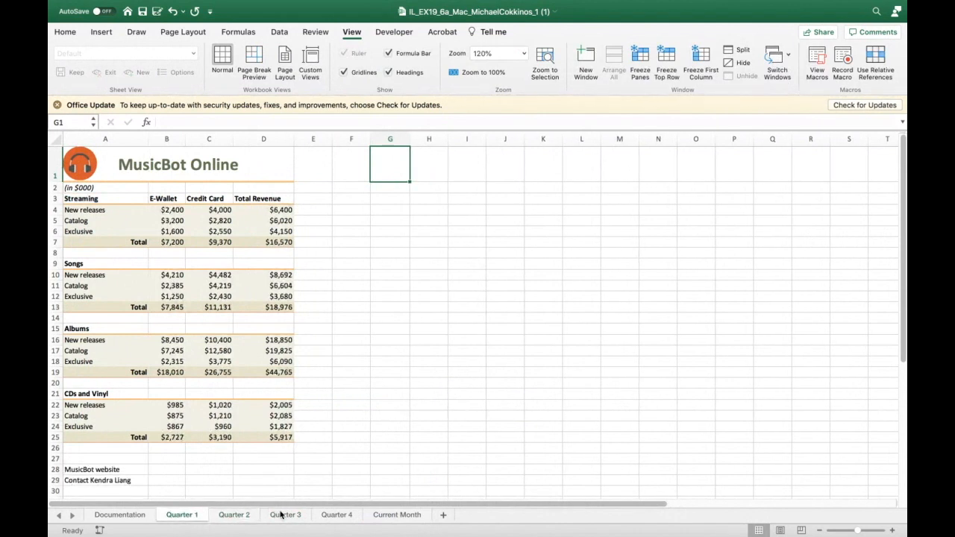
click(280, 515)
click(335, 514)
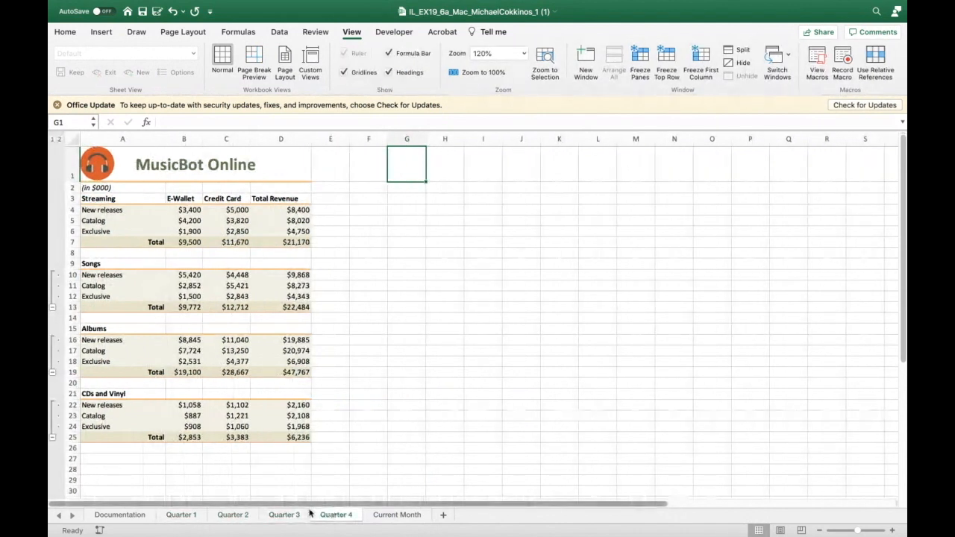
click(286, 514)
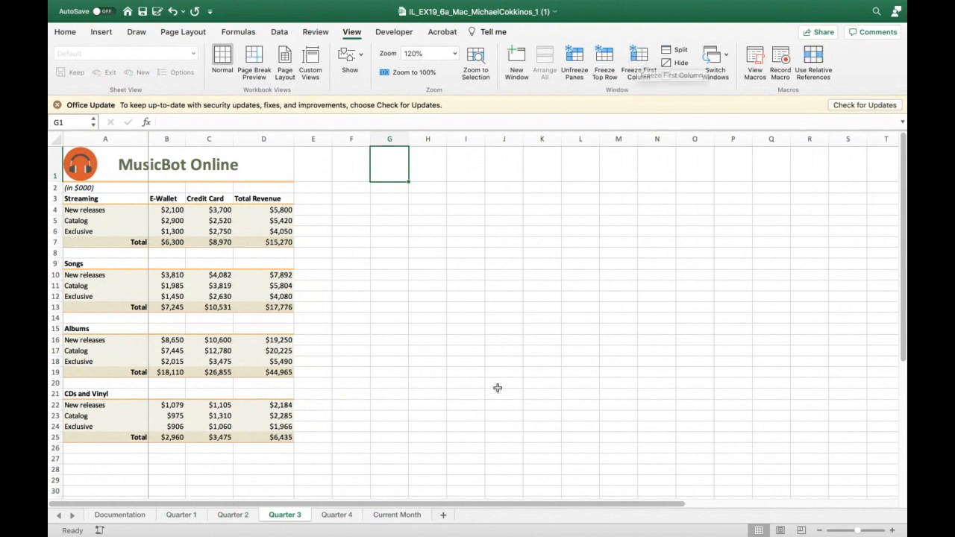
drag(471, 505, 428, 499)
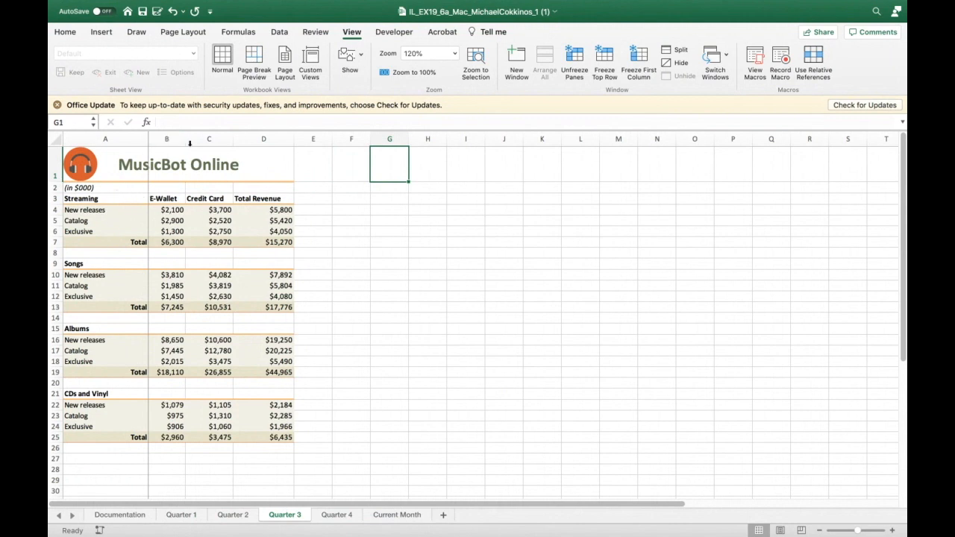
drag(379, 505, 278, 493)
drag(234, 507, 111, 473)
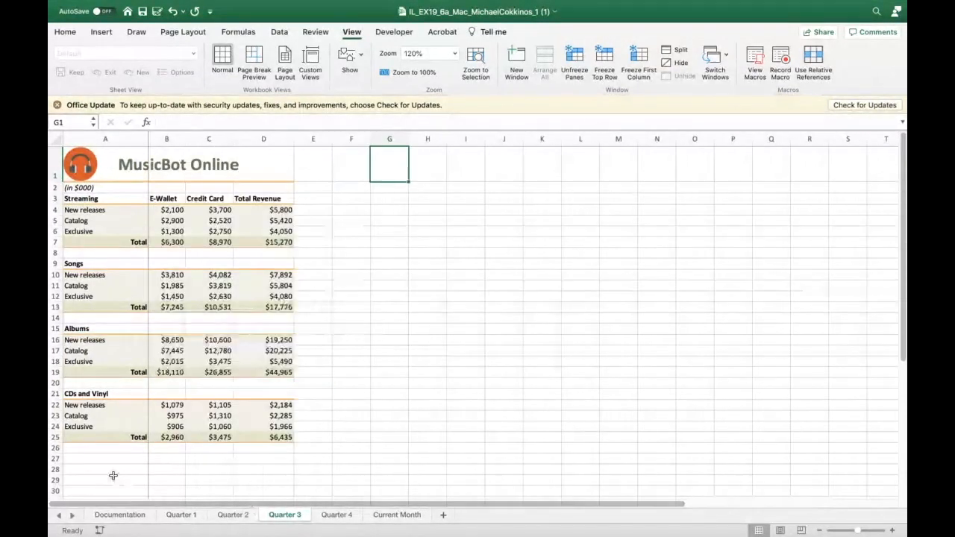
click(572, 51)
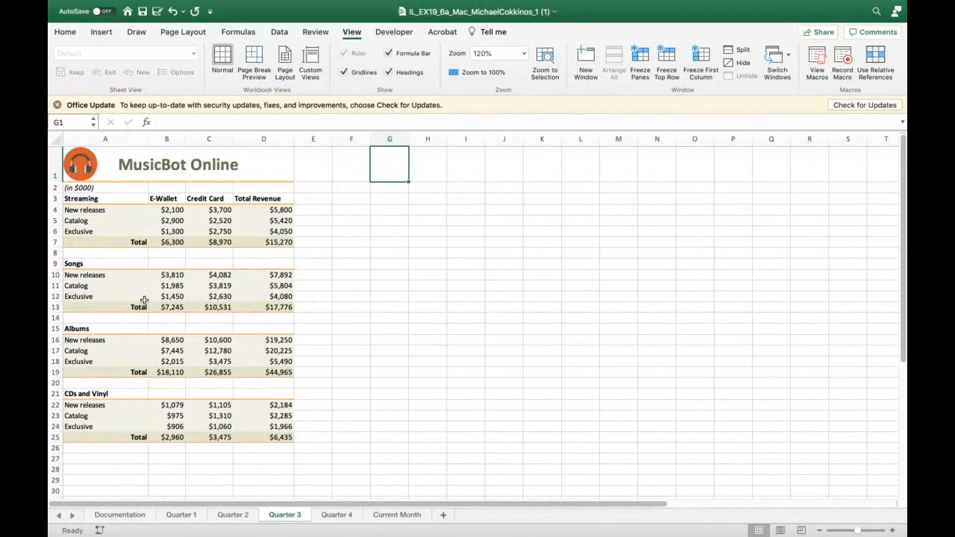
- Hide the Quarter 3 worksheet and unhide it again
drag(185, 507, 65, 452)
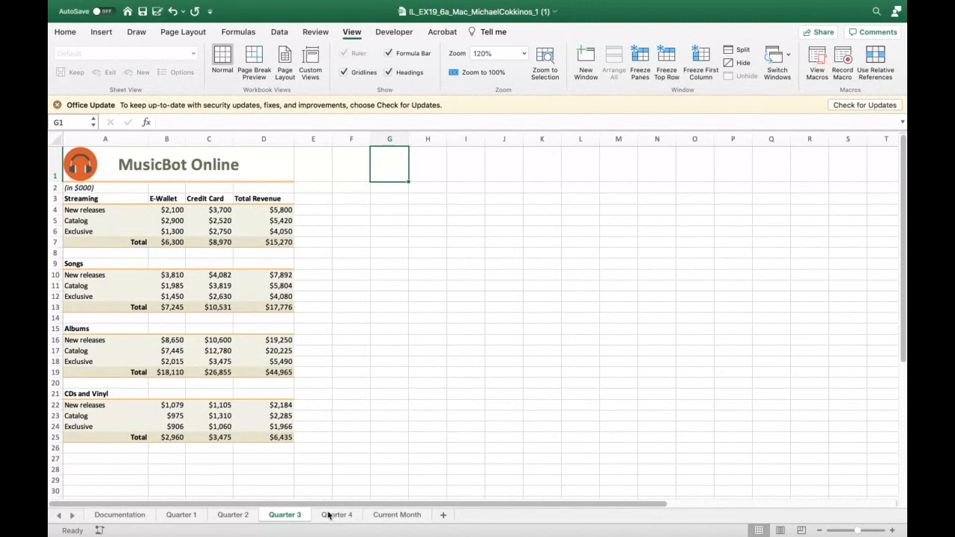
right_click(291, 514)
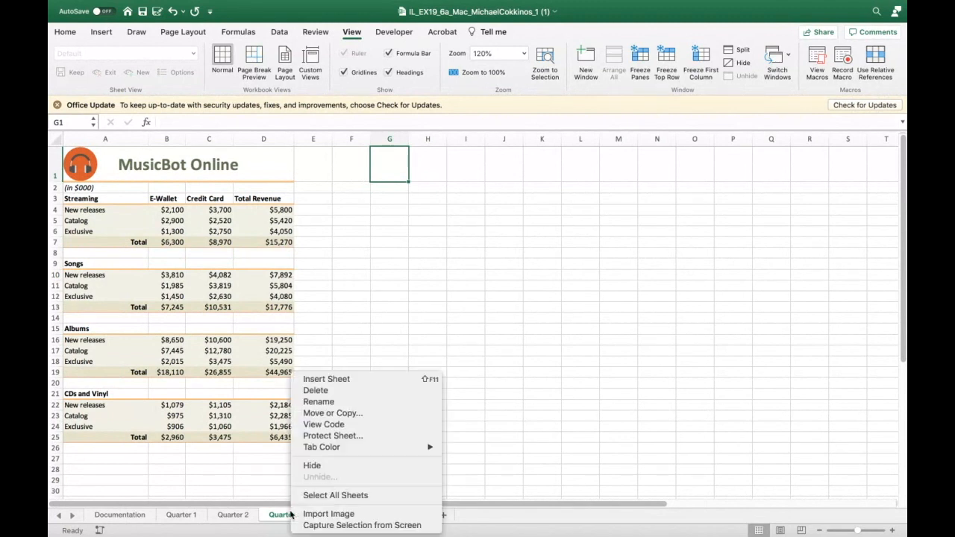
click(326, 467)
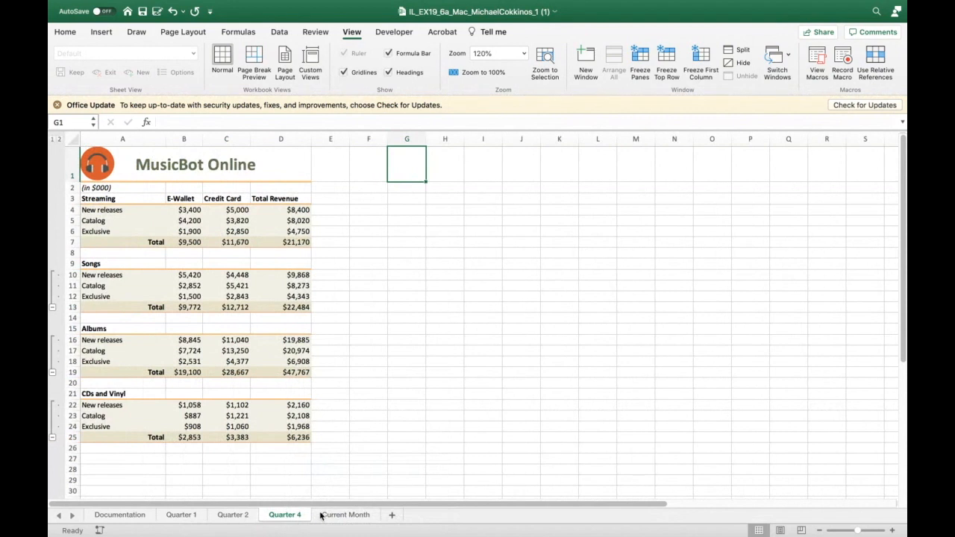
right_click(242, 518)
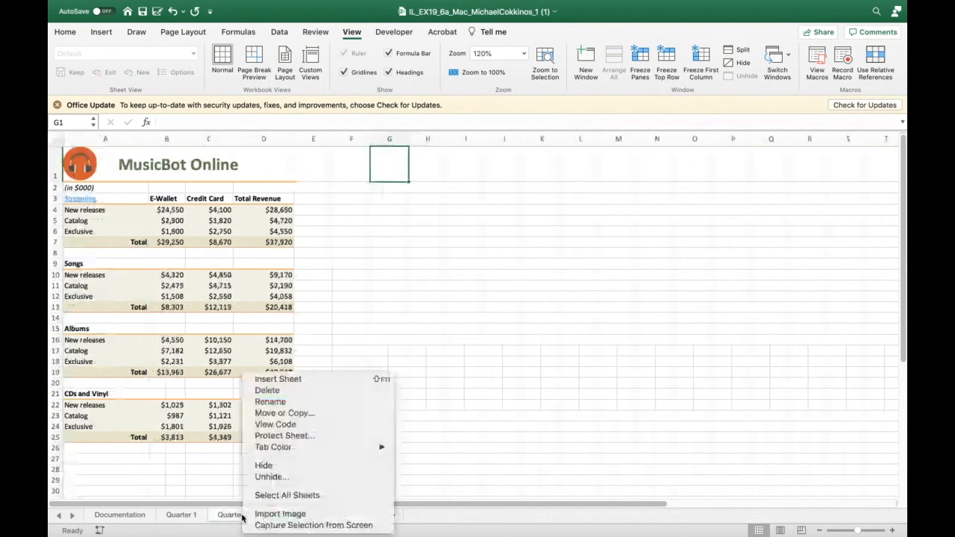
click(267, 478)
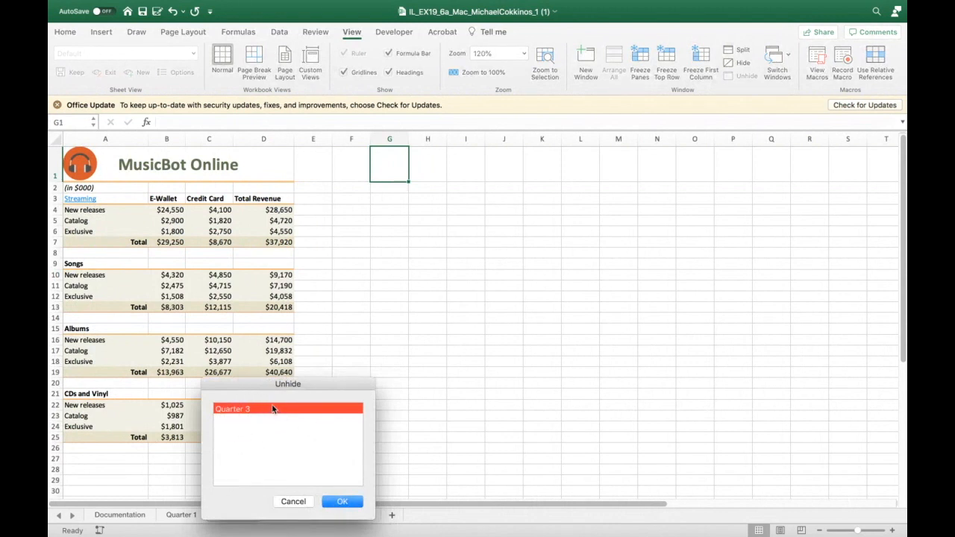
click(341, 502)
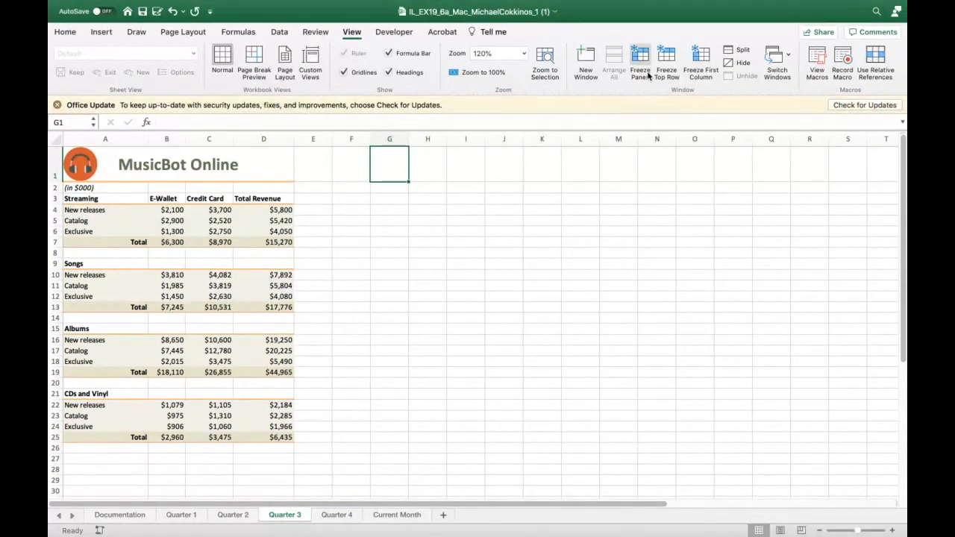
- Freeze panes on the Quarter 3 sheet with column A selected and unfreeze them again
click(136, 137)
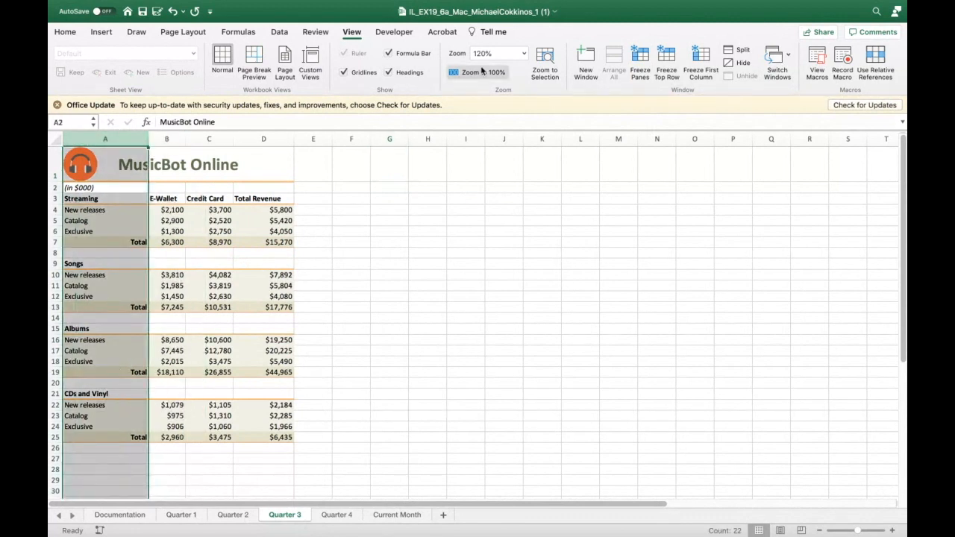
click(640, 59)
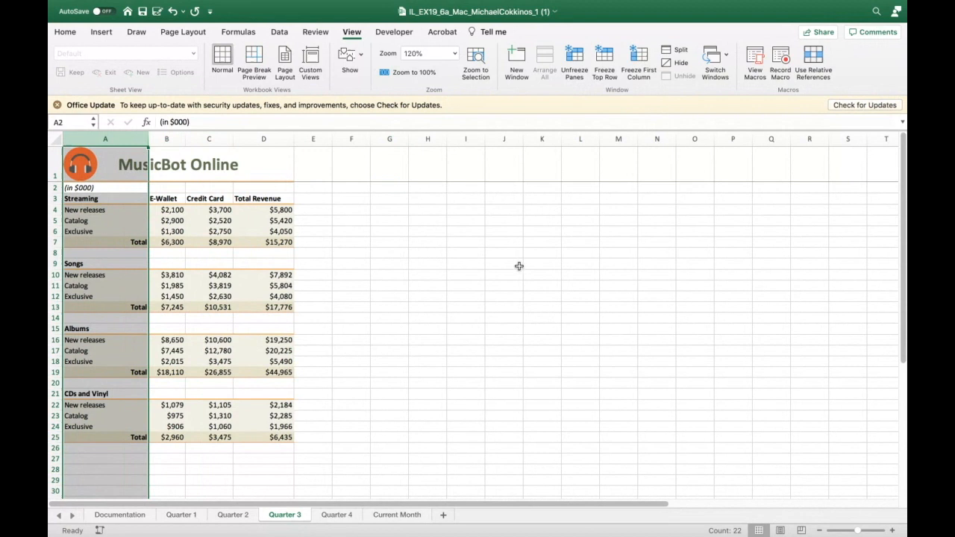
drag(411, 507, 430, 506)
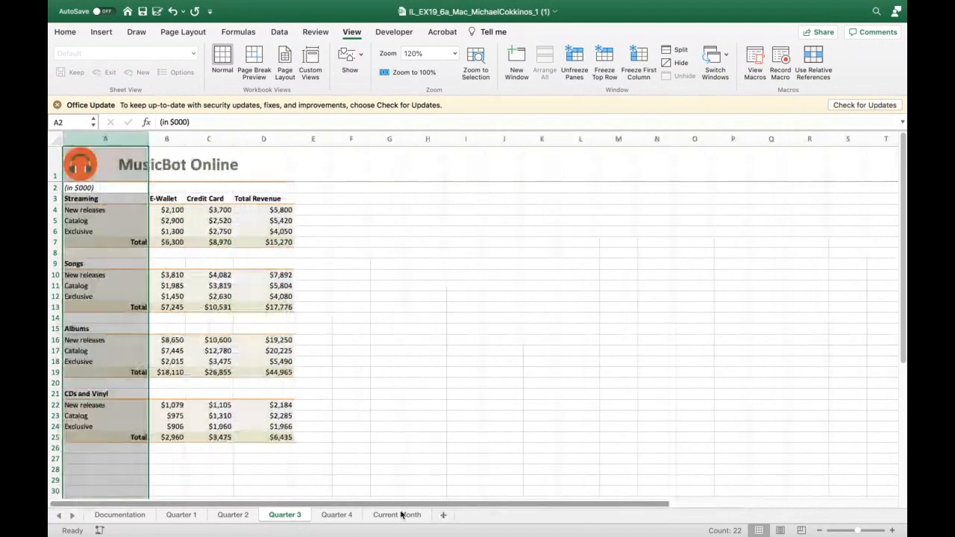
click(410, 369)
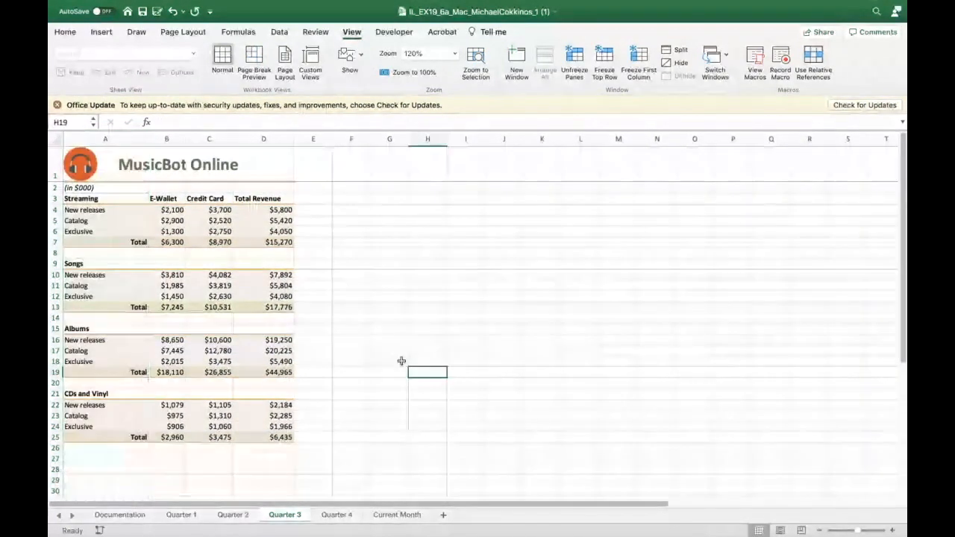
click(138, 138)
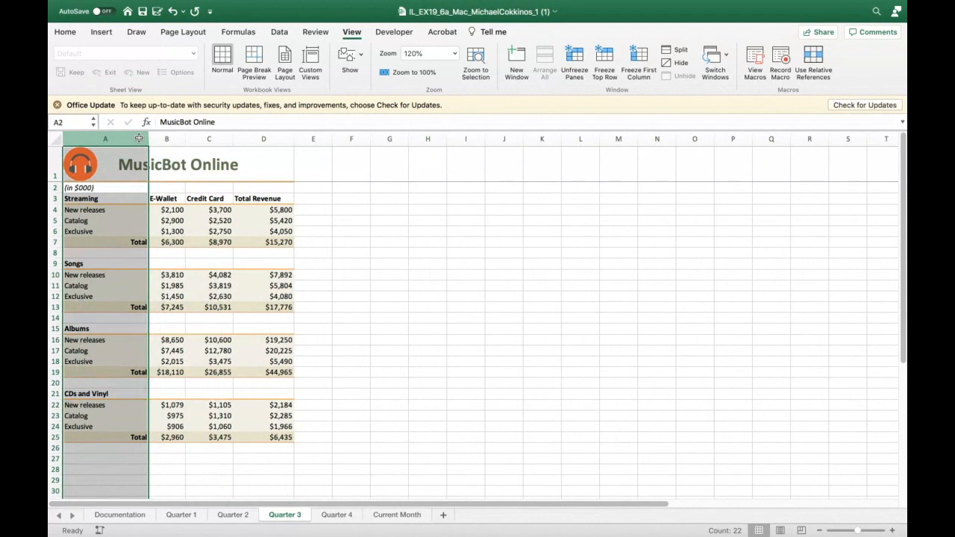
click(574, 66)
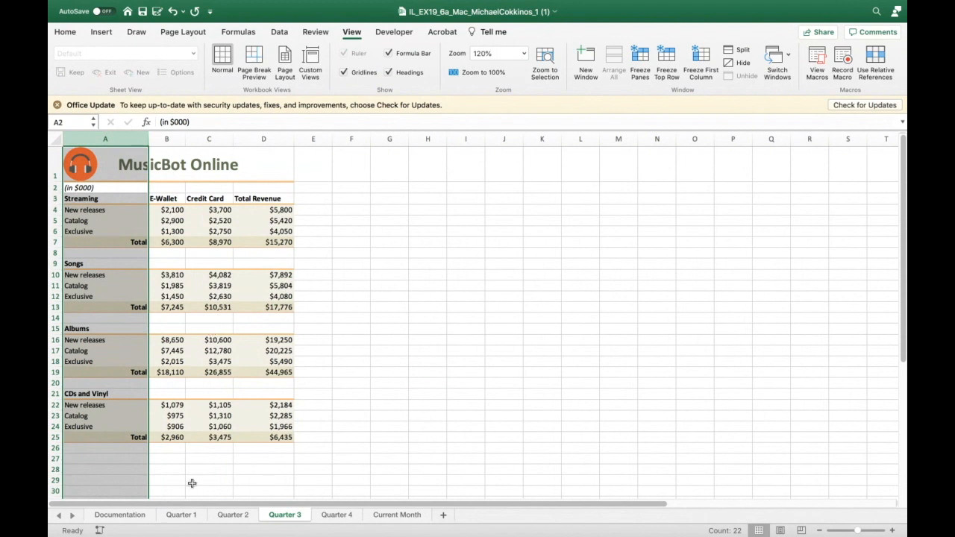
click(222, 515)
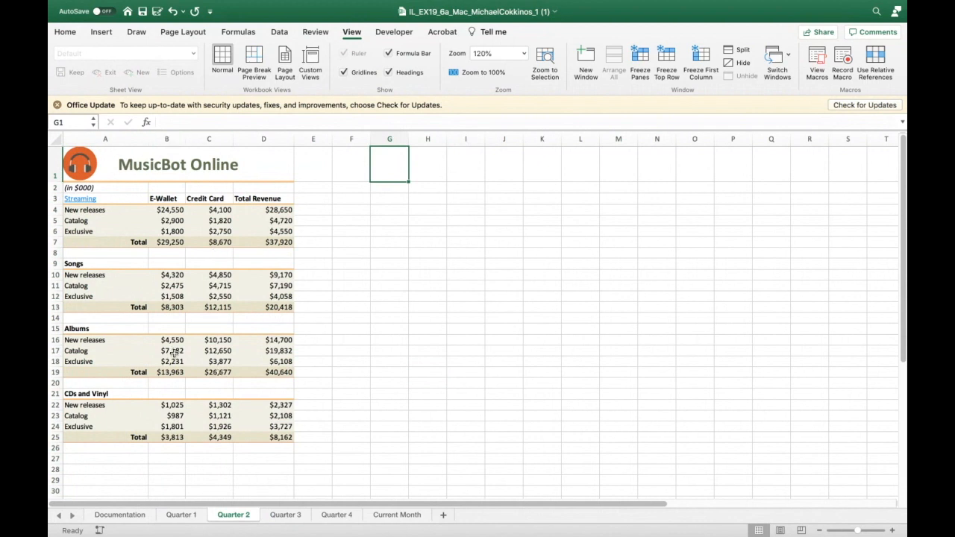
shift+click(180, 514)
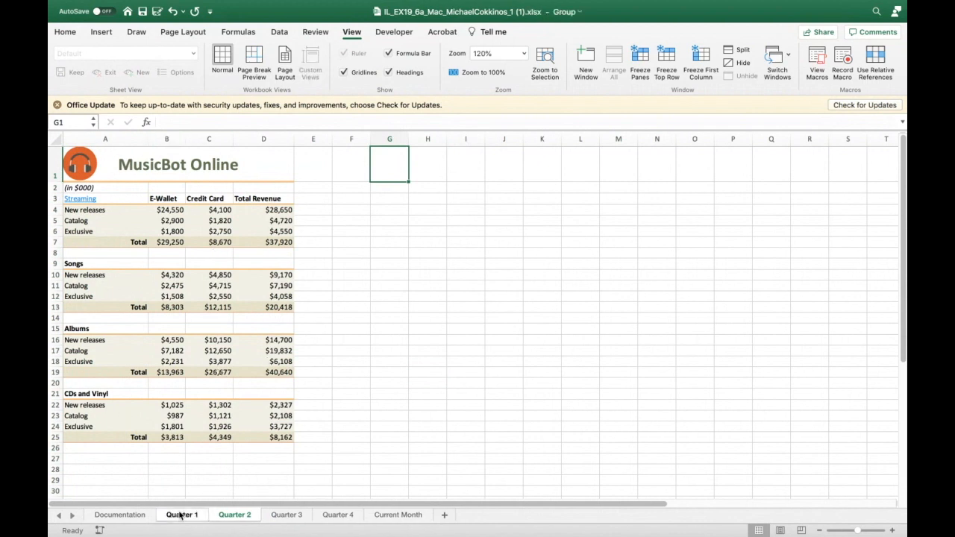
shift+click(278, 515)
shift+click(182, 516)
click(321, 470)
click(288, 480)
shift+click(288, 514)
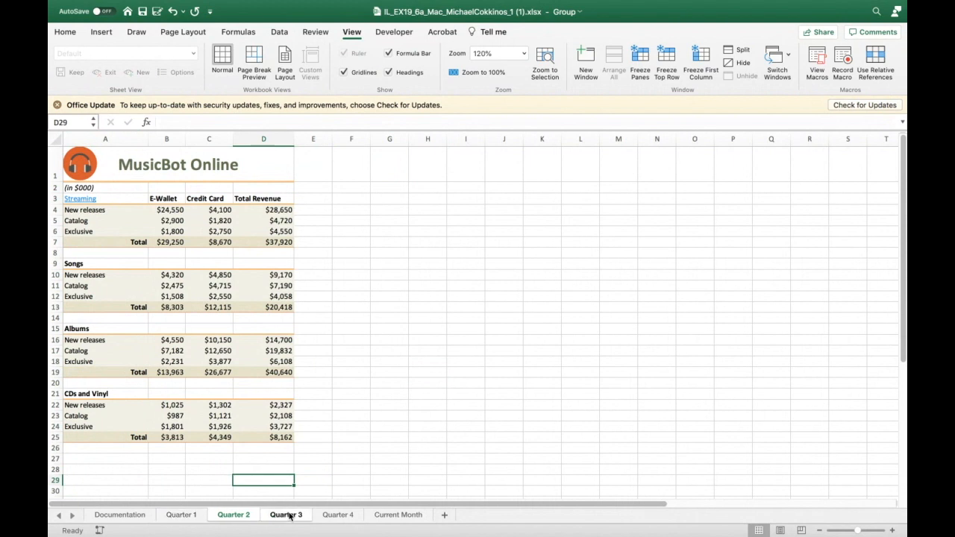
shift+click(196, 517)
click(332, 457)
click(379, 437)
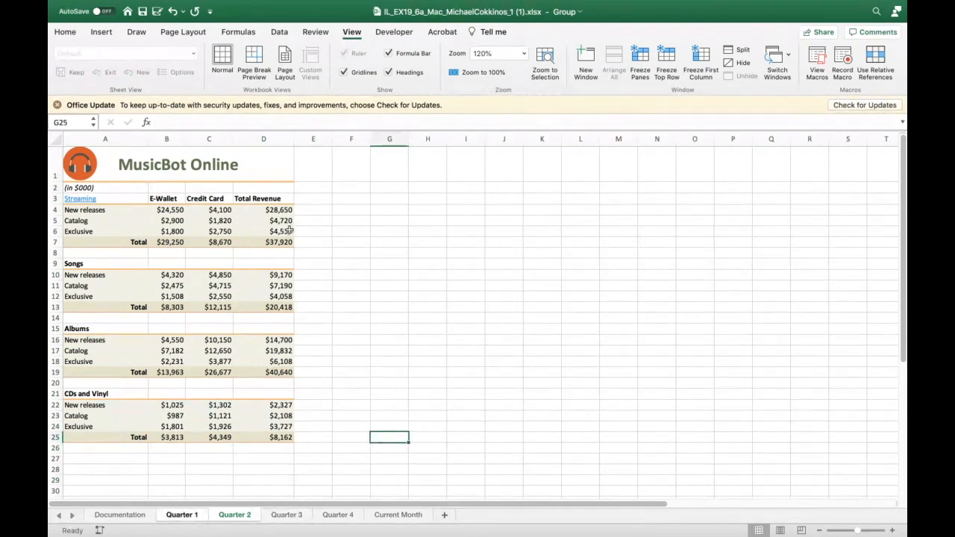
click(251, 514)
click(288, 456)
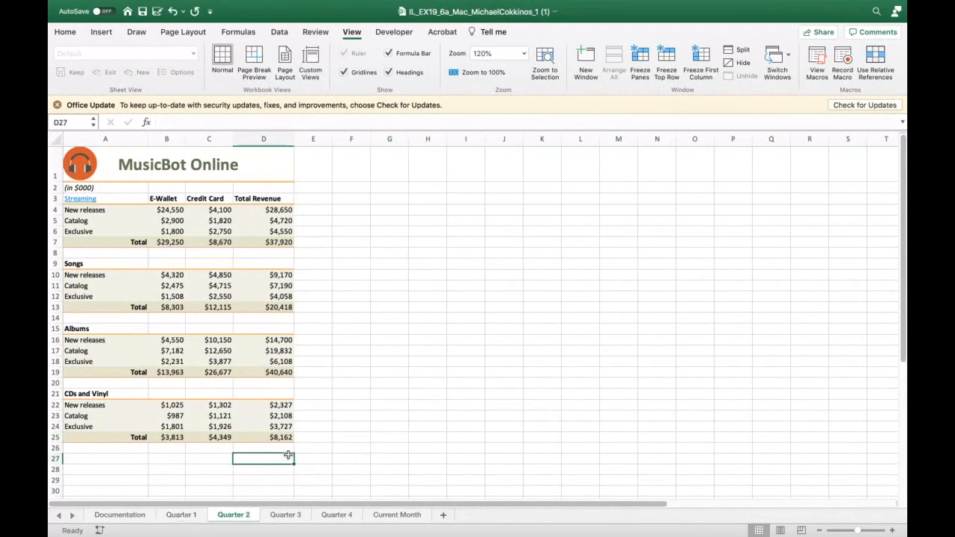
click(182, 514)
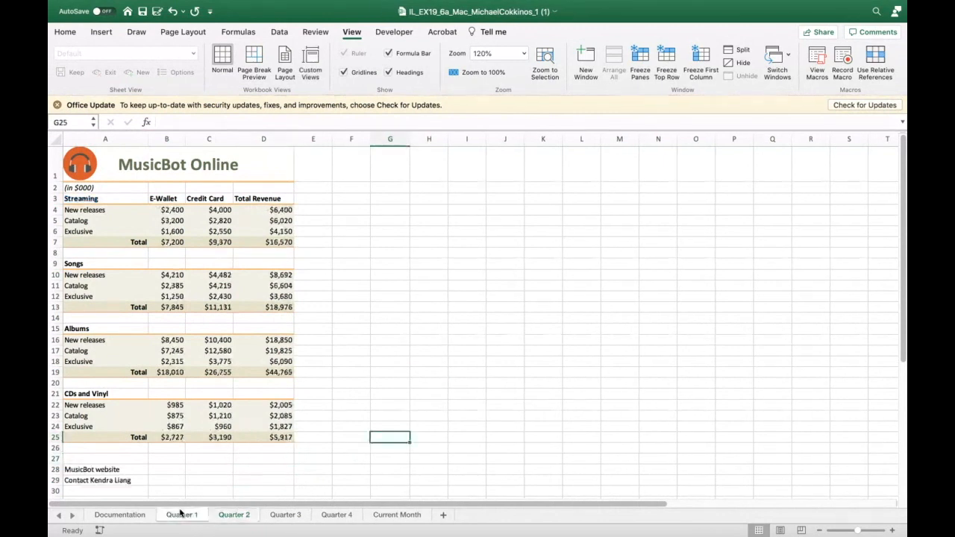
- Group the Quarter 1, Quarter 2, Quarter 3, Quarter 4 and Current Month worksheets together
click(279, 515)
click(180, 515)
shift+click(236, 515)
shift+click(285, 514)
shift+click(324, 514)
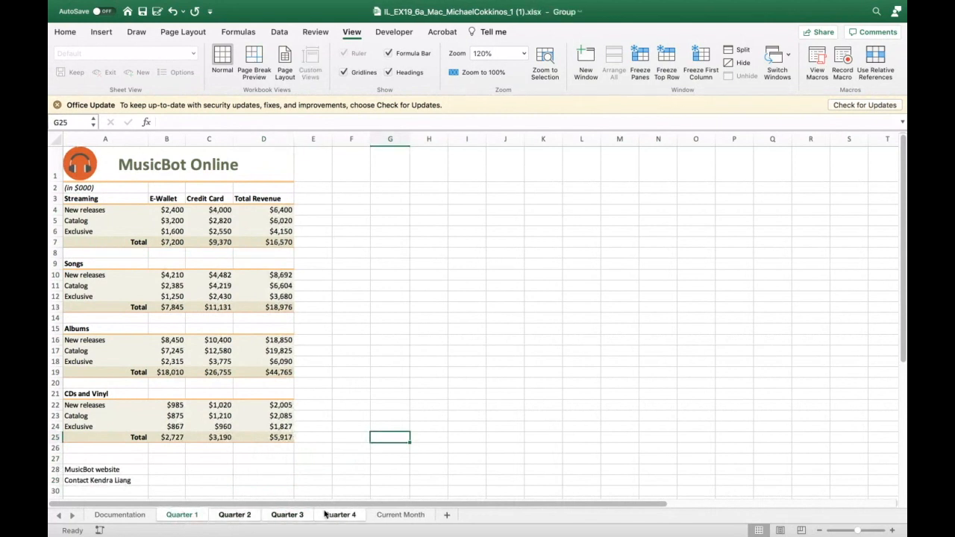
shift+click(400, 515)
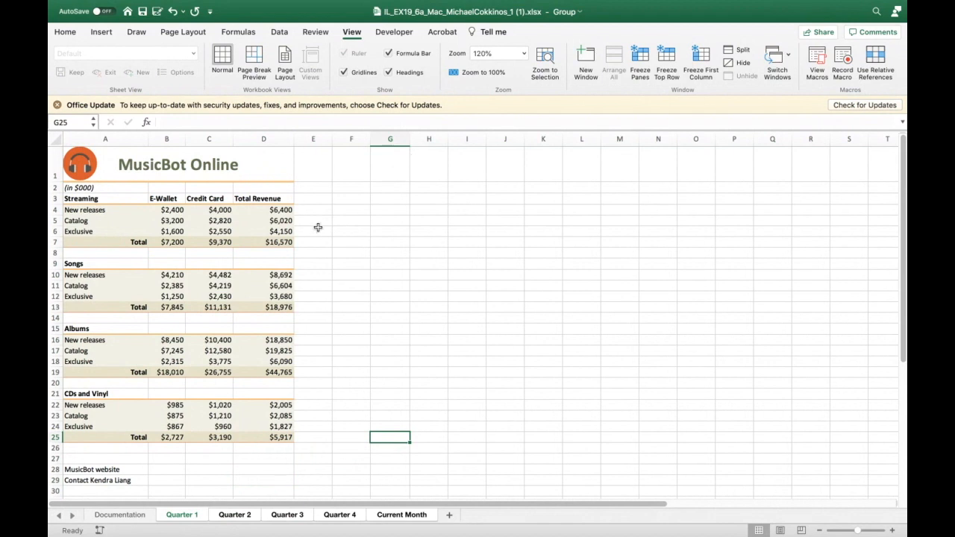
- Edit the title in cell A1 of the grouped sheets to read MusicBot
click(248, 164)
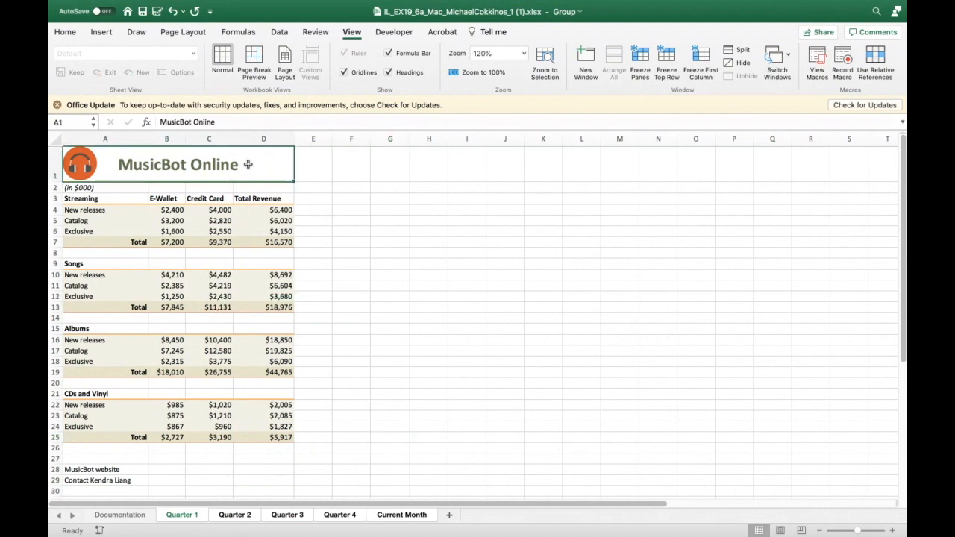
click(222, 122)
key(BackSpace)
key(BackSpace)
key(BackSpace)
key(BackSpace)
key(BackSpace)
key(BackSpace)
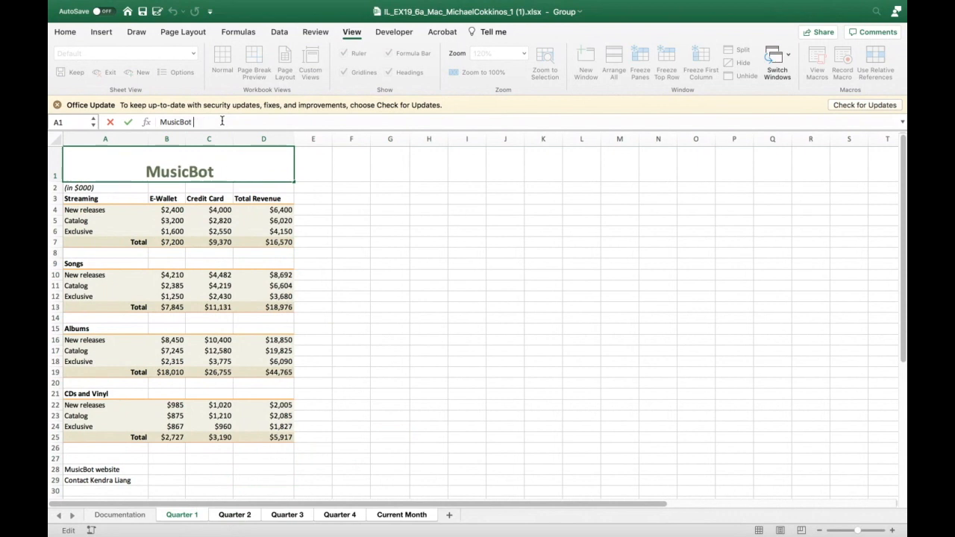
key(Return)
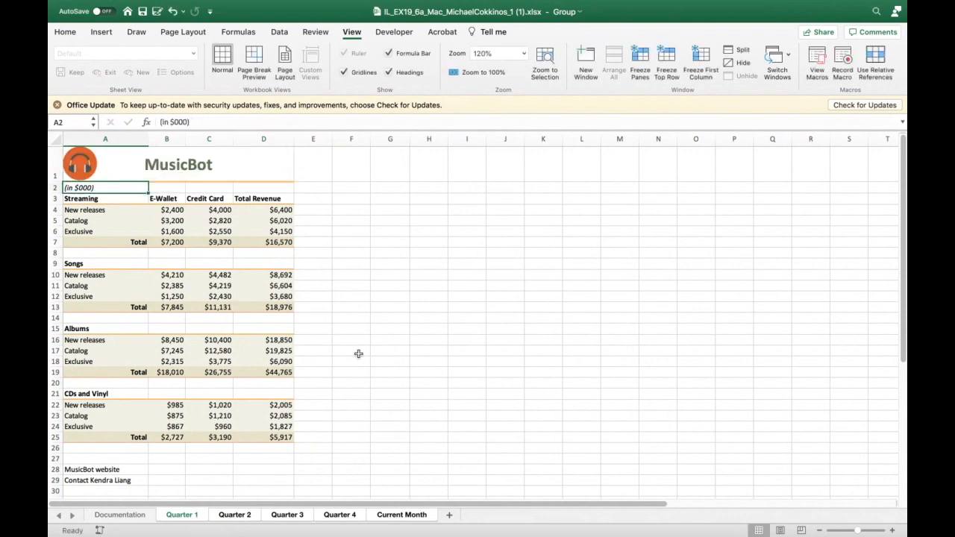
- Check the title in cell A1 on each of the grouped quarter and Current Month worksheets
click(417, 342)
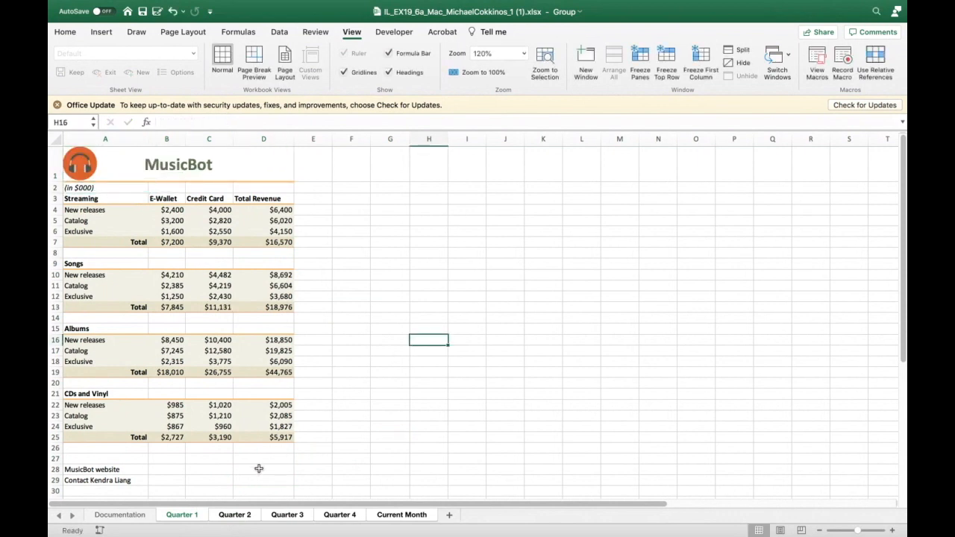
click(249, 514)
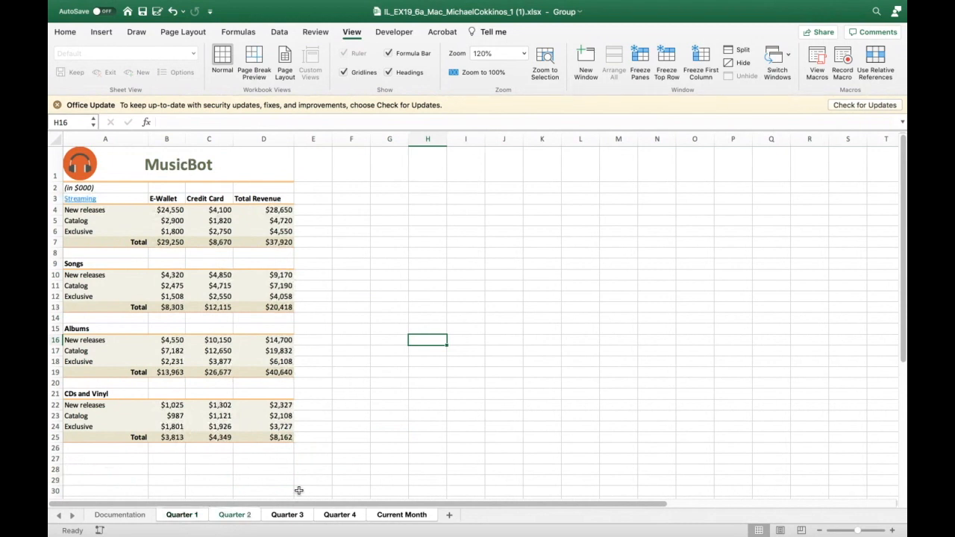
click(291, 515)
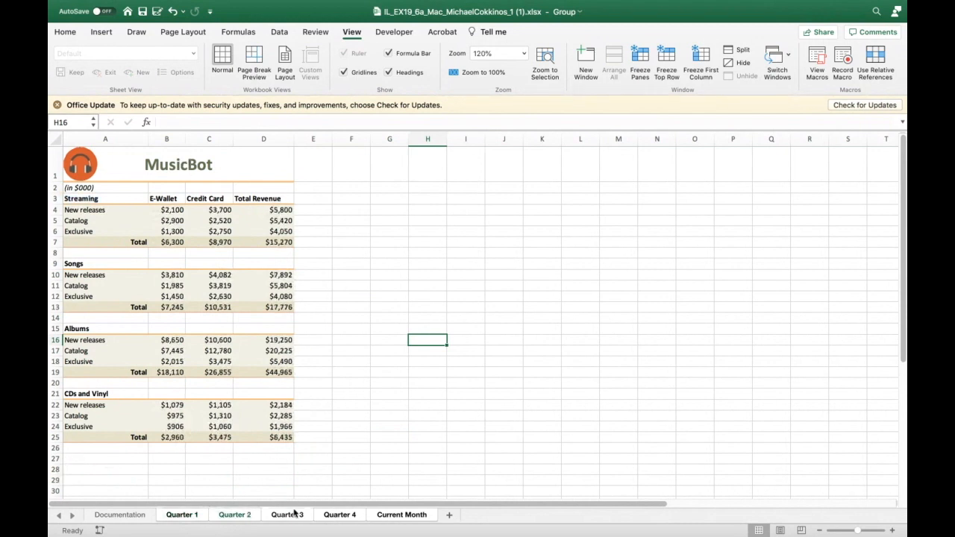
click(337, 515)
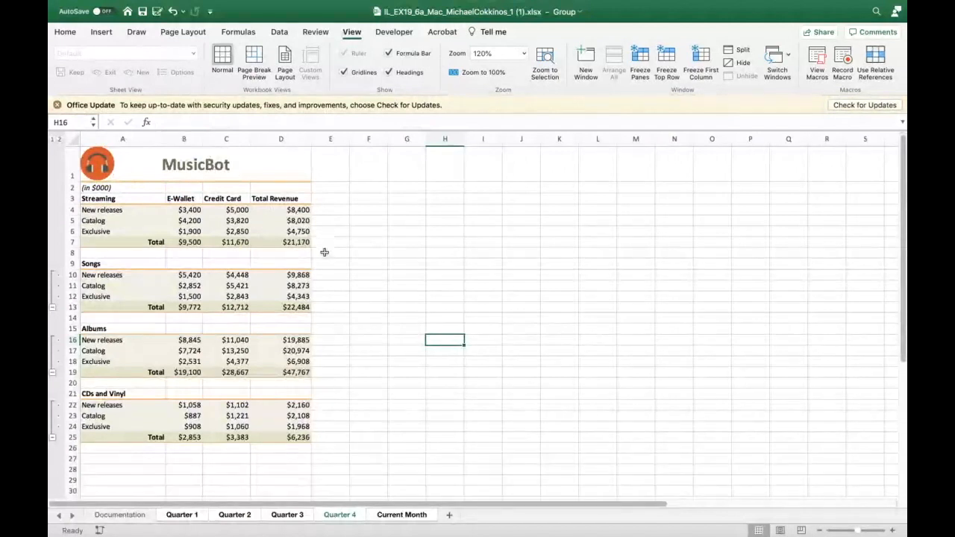
click(401, 515)
click(340, 515)
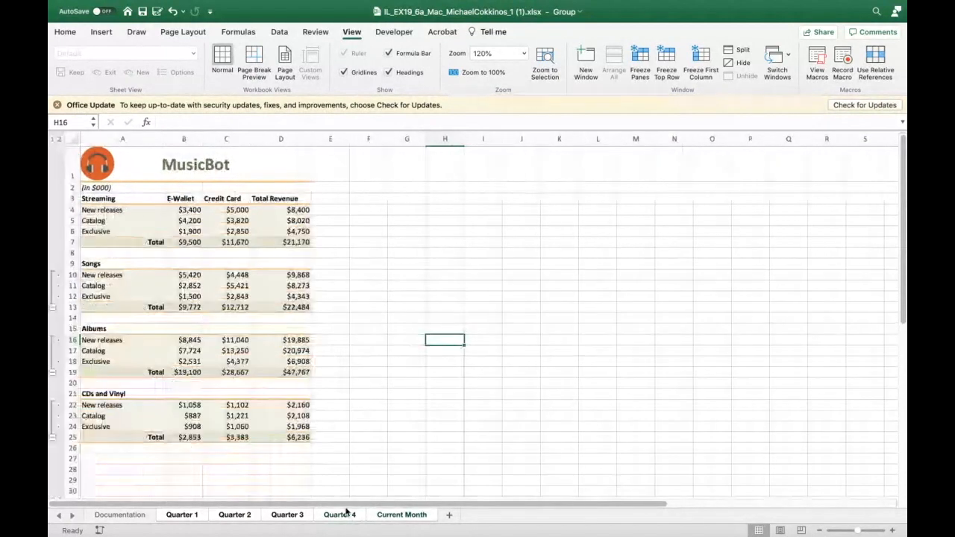
click(287, 514)
click(238, 514)
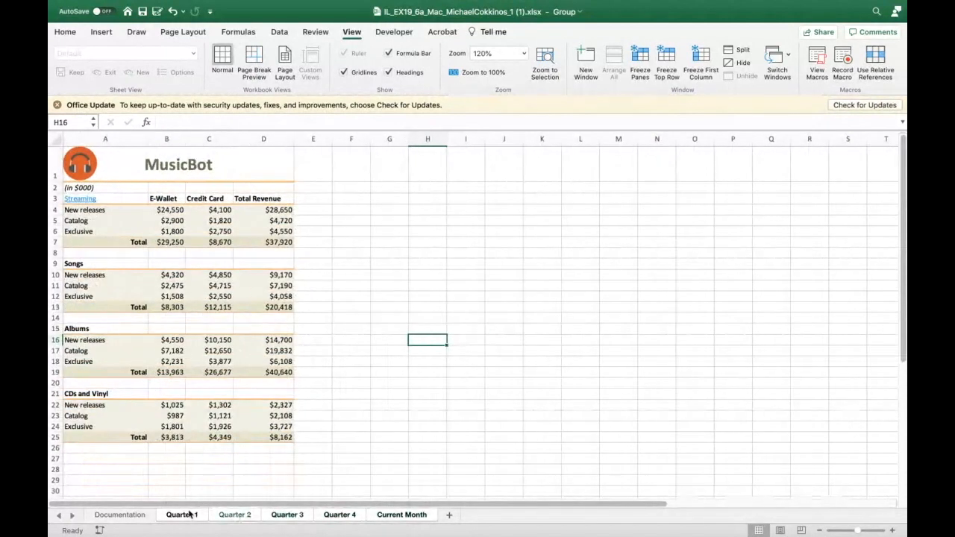
click(185, 515)
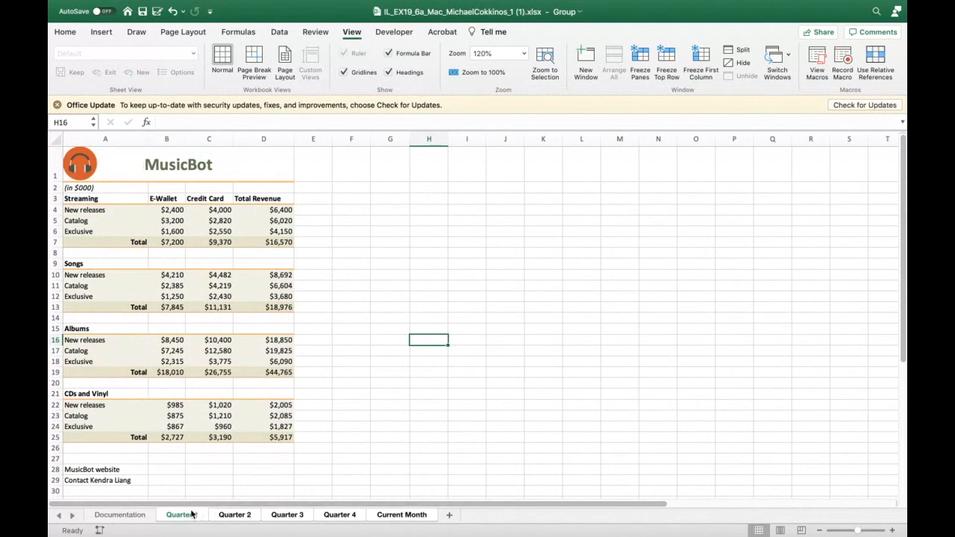
- Fill title cell A1 of the grouped sheets with light orange and check it on Quarter 3 and Quarter 4
click(113, 164)
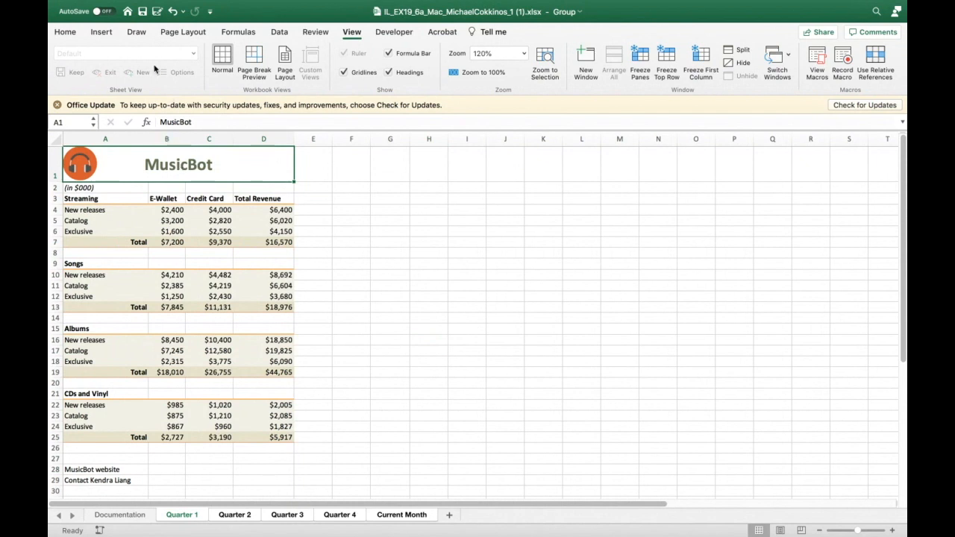
click(67, 32)
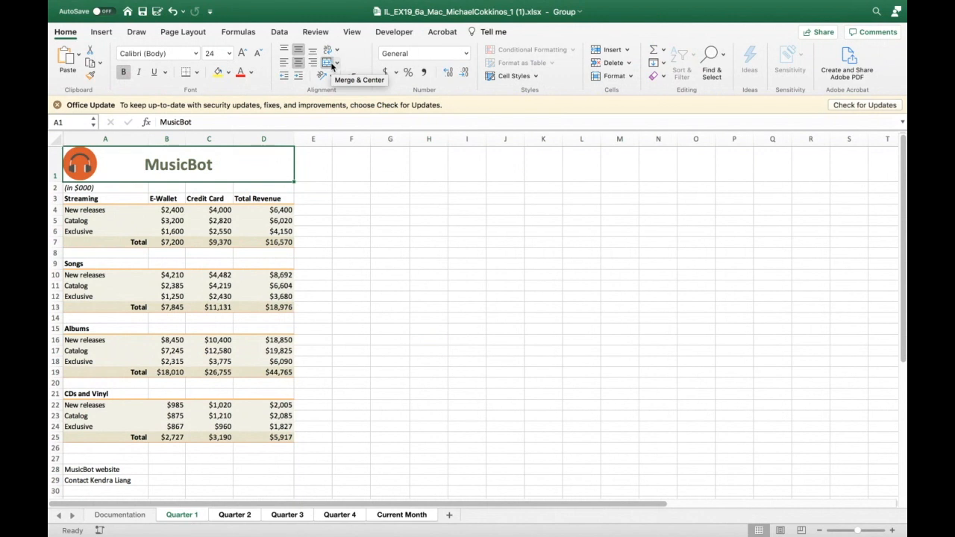
click(227, 72)
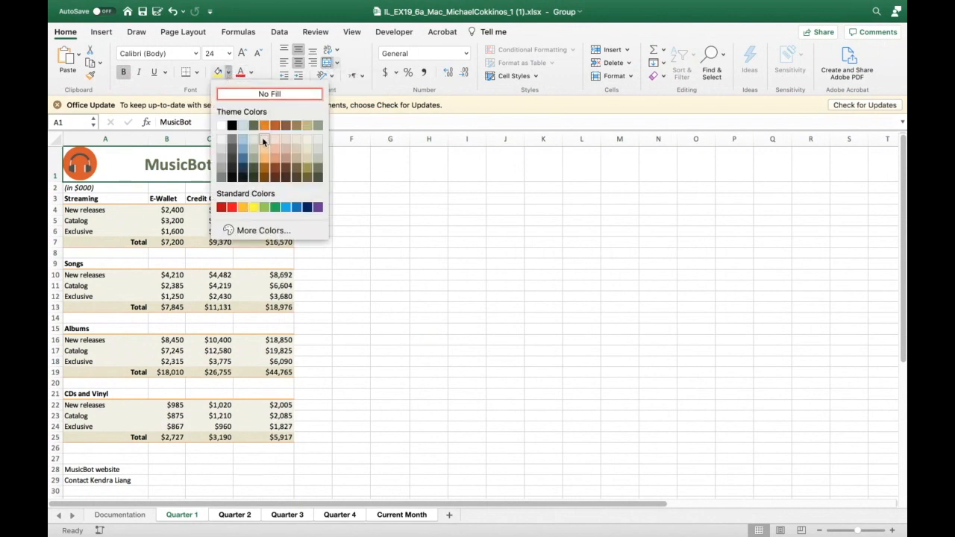
click(263, 141)
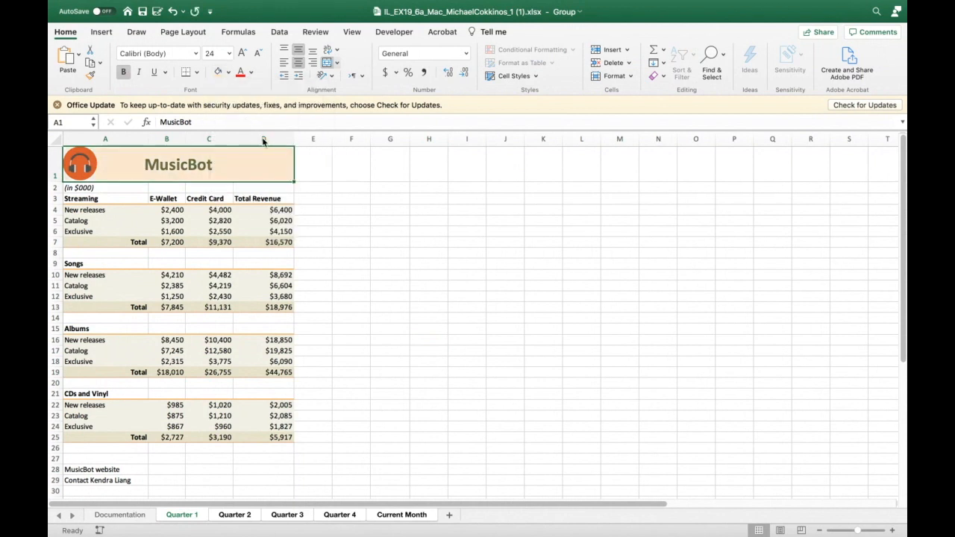
click(396, 355)
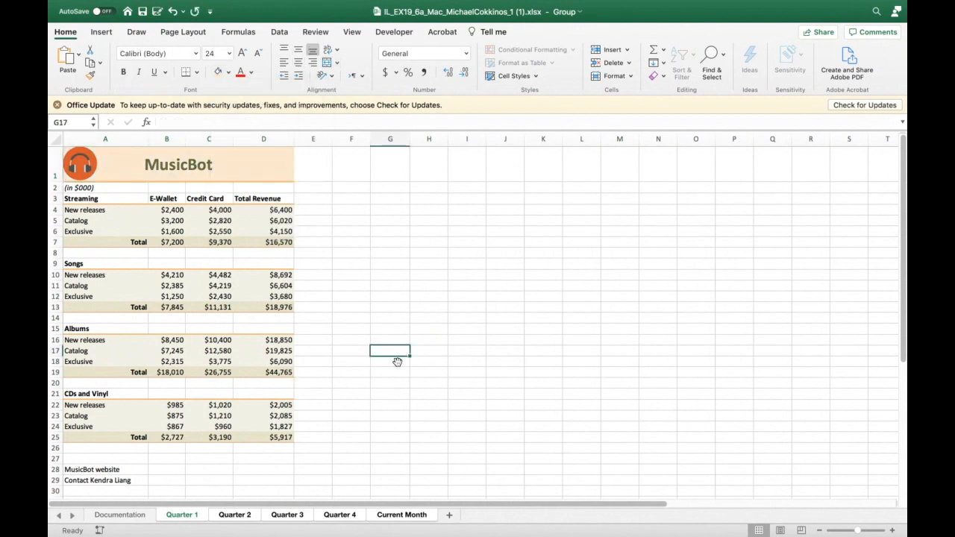
click(305, 515)
click(342, 515)
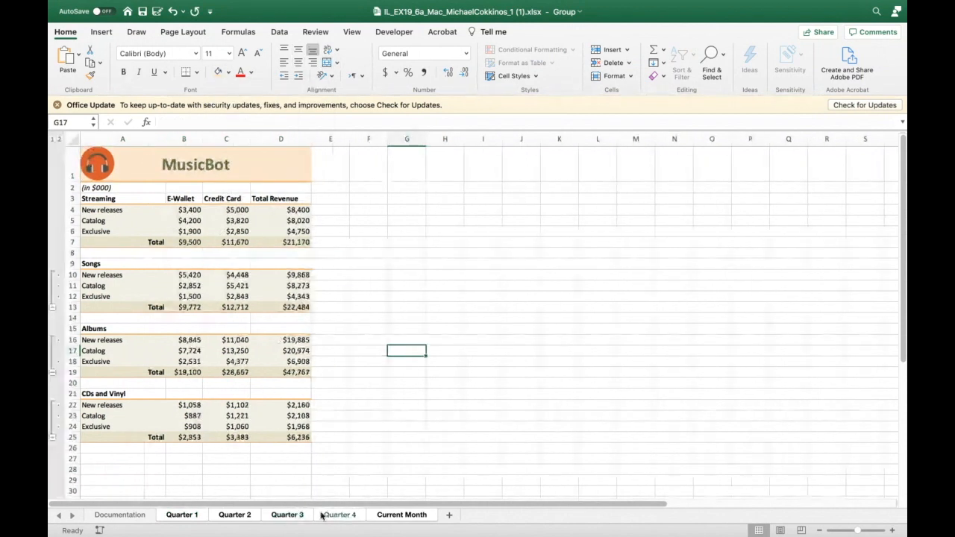
click(201, 516)
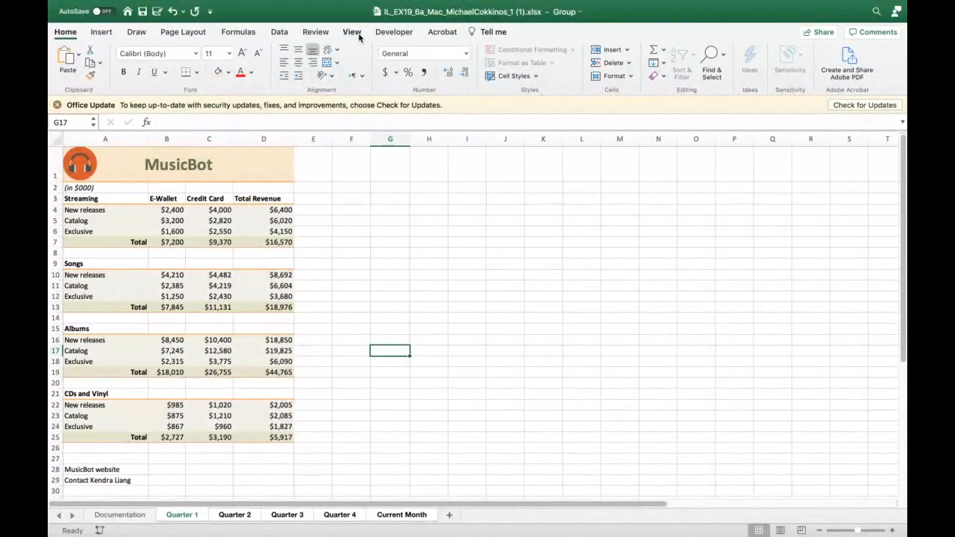
- Set the top margin of the grouped sheets to 1 inch in custom margins
click(191, 32)
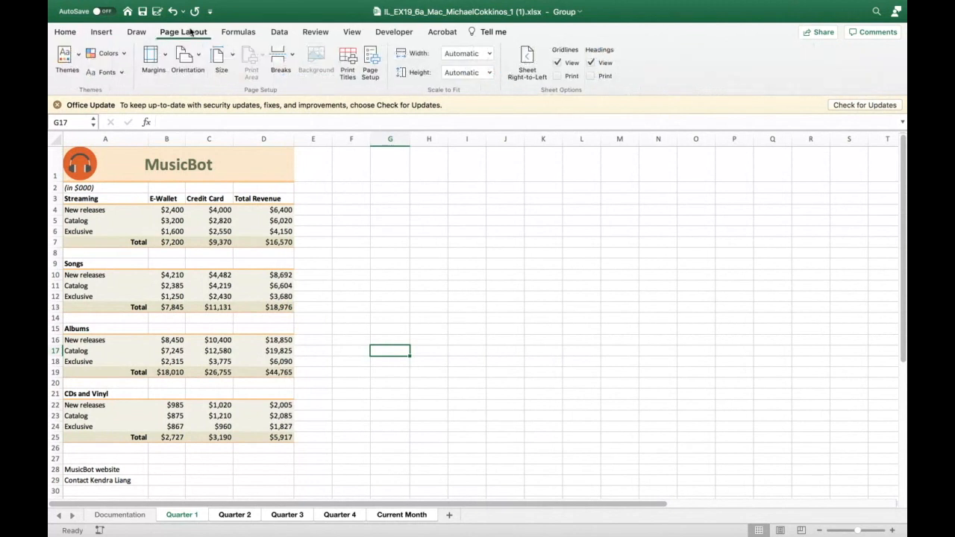
click(166, 66)
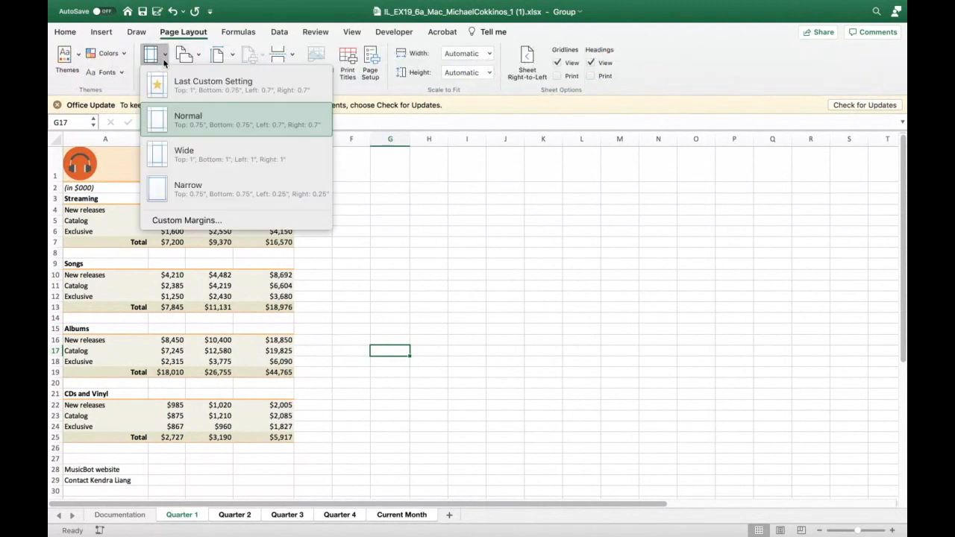
click(181, 220)
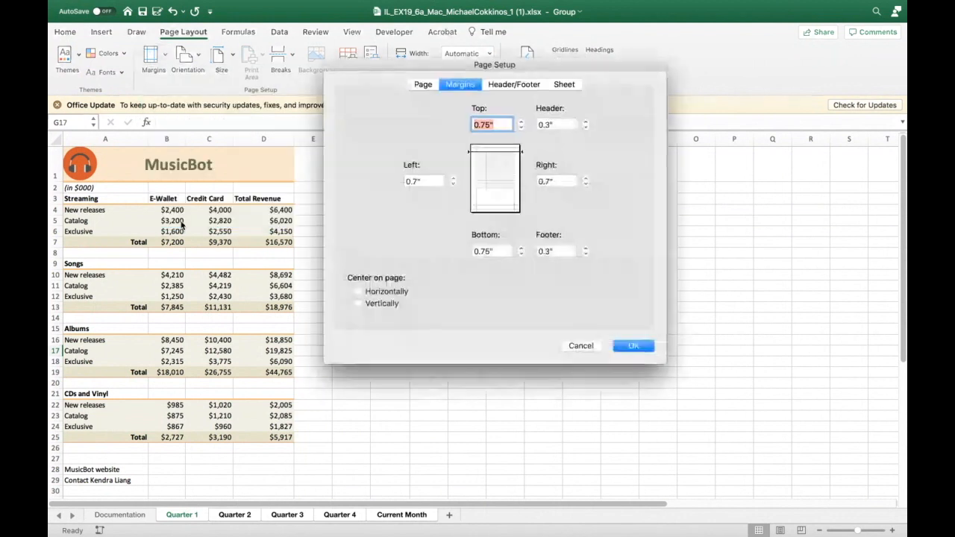
click(521, 121)
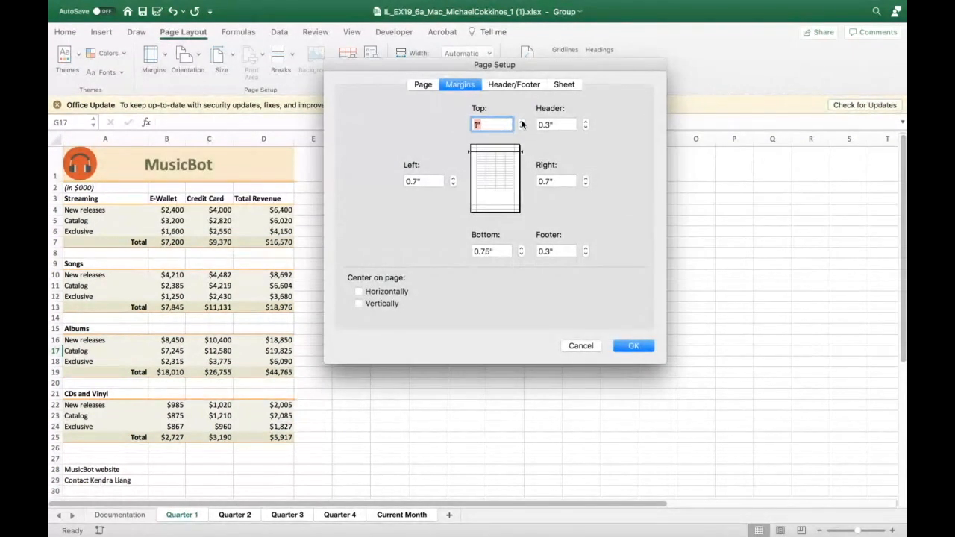
click(521, 128)
click(521, 128)
click(521, 122)
click(520, 122)
click(628, 348)
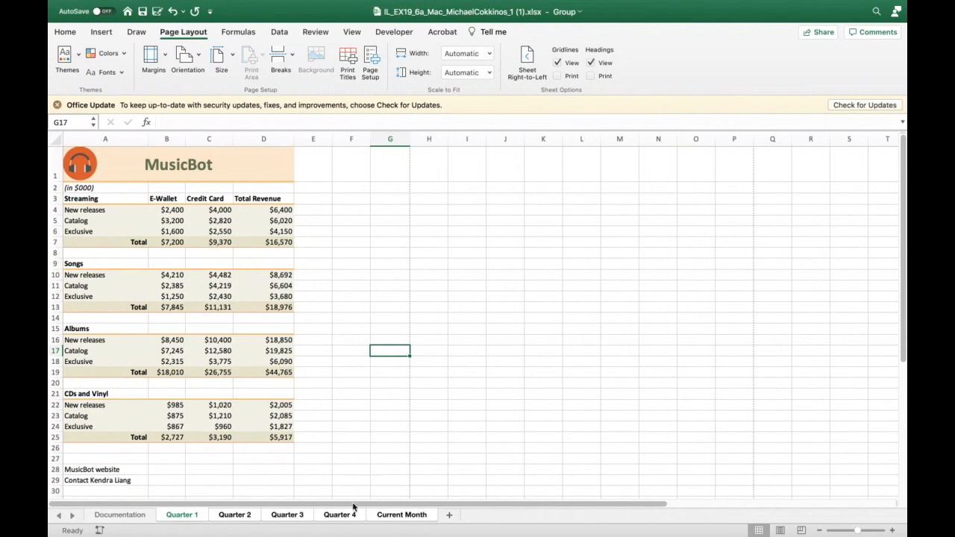
- Ungroup the worksheets by switching to the Documentation sheet and review the quarter sheets
click(124, 516)
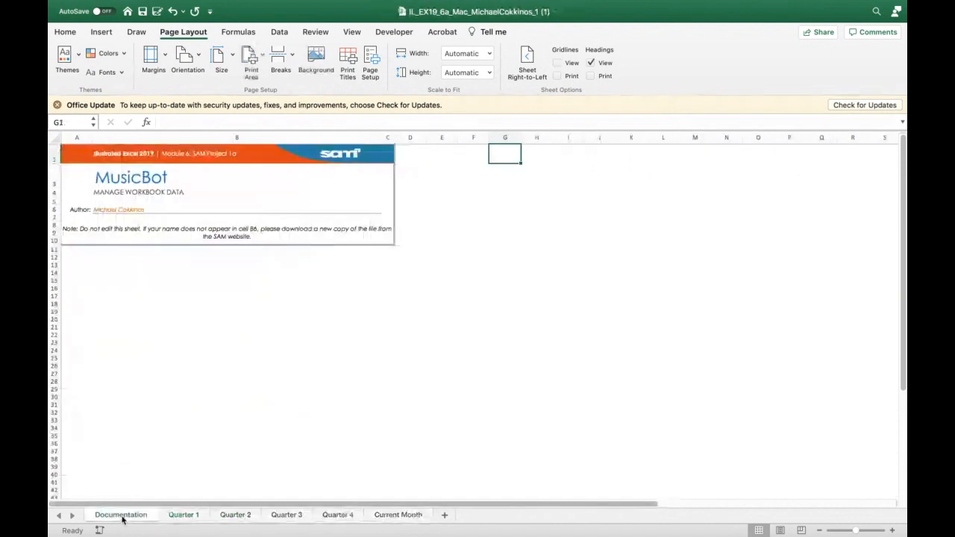
click(179, 515)
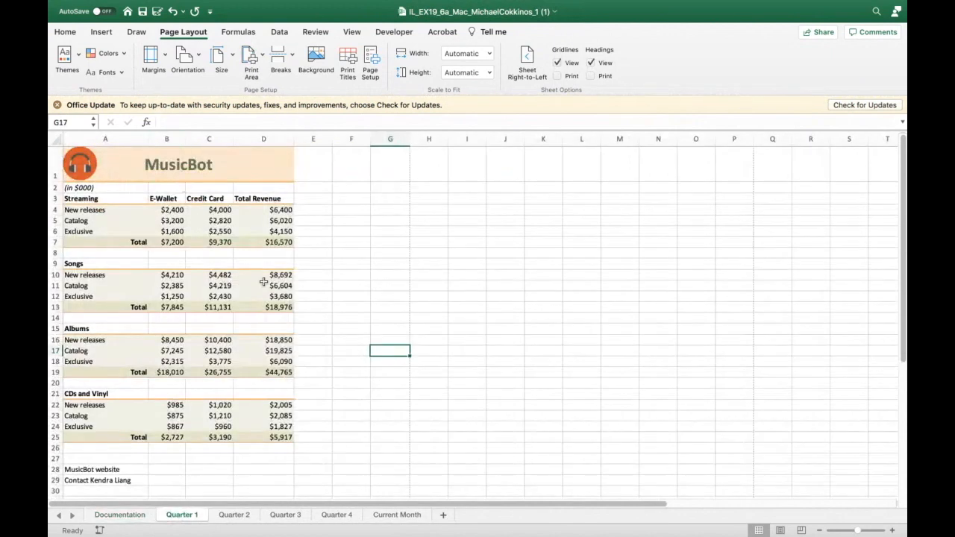
click(231, 515)
click(273, 516)
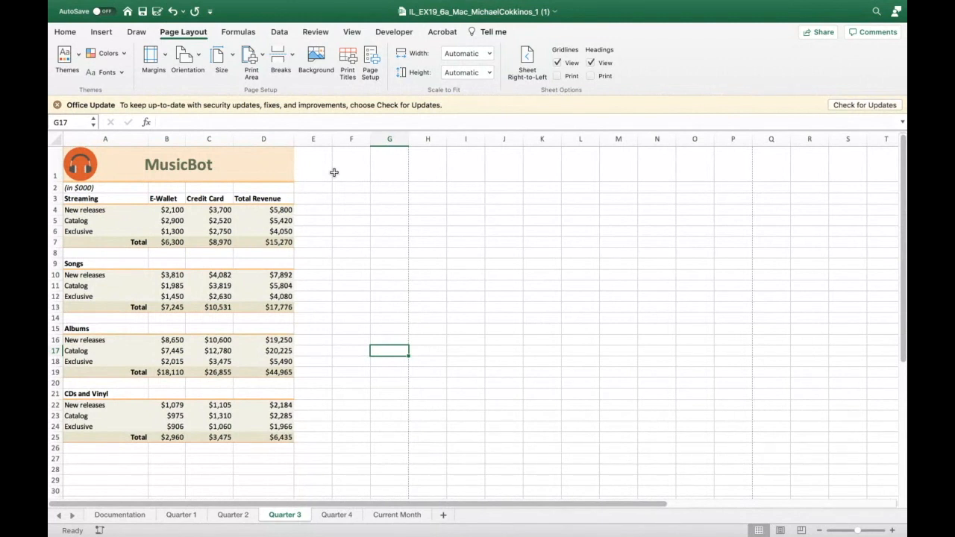
click(111, 515)
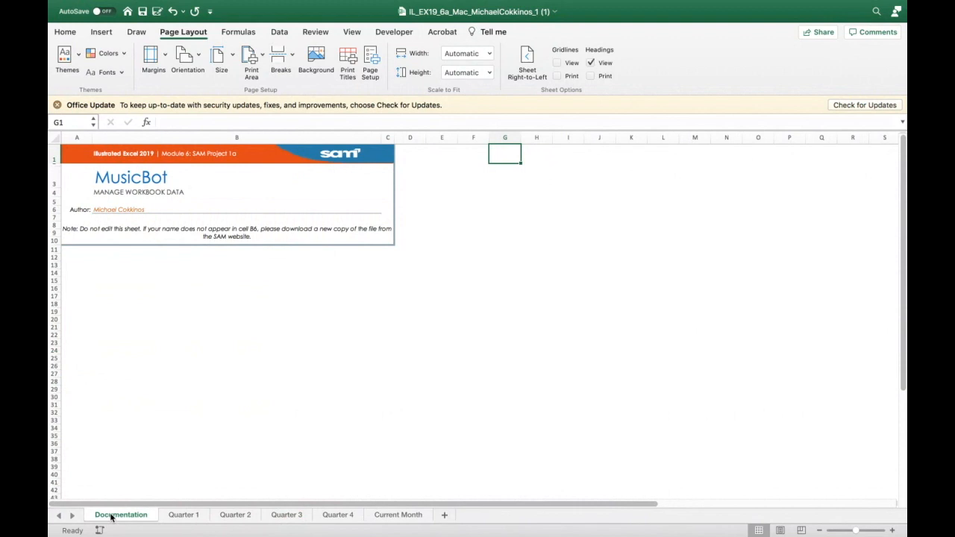
click(171, 516)
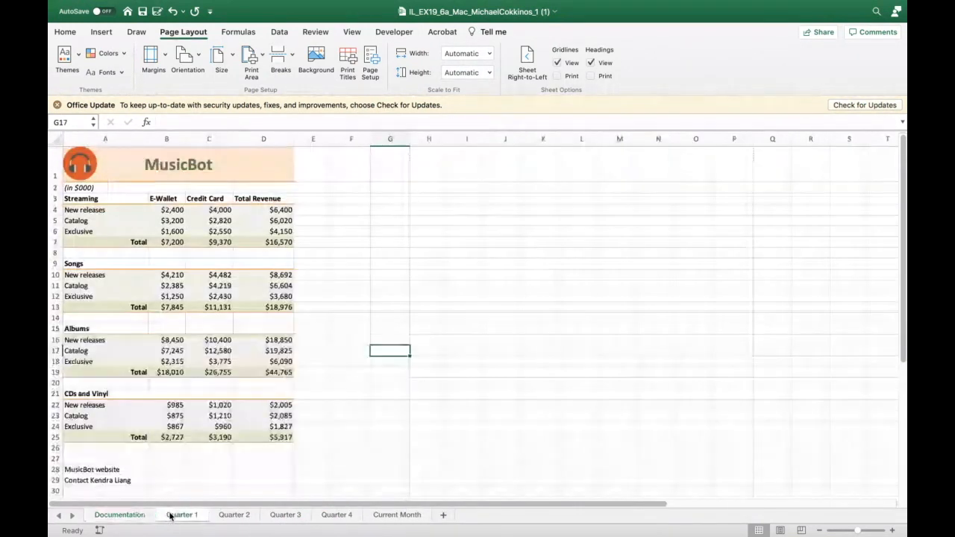
- Switch to the Quarter 1 sheet and enter Quarter 2 in cell A27
right_click(171, 516)
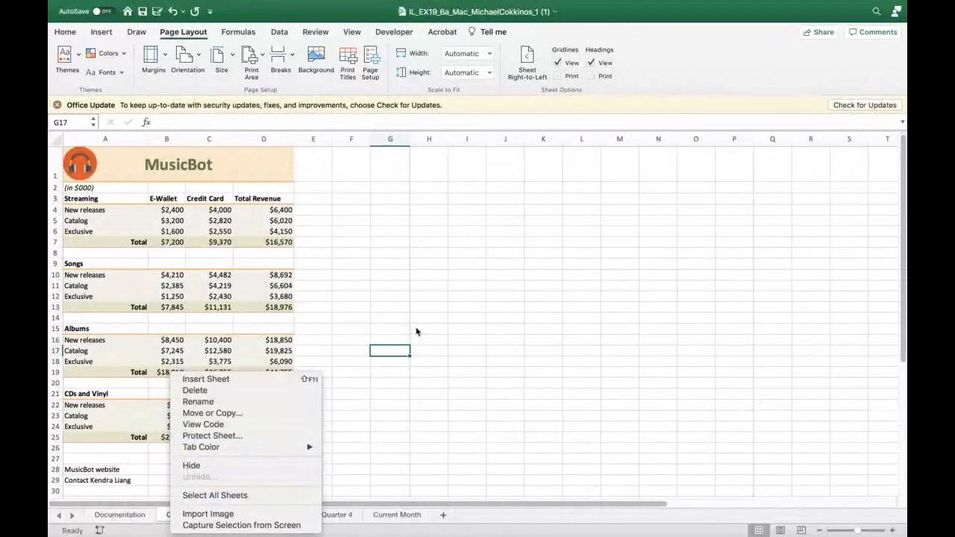
key(Escape)
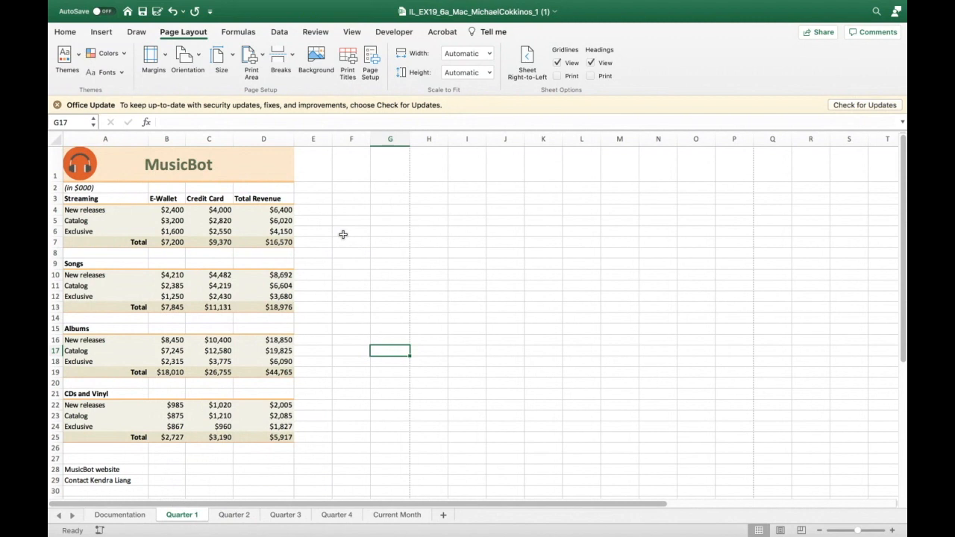
click(86, 459)
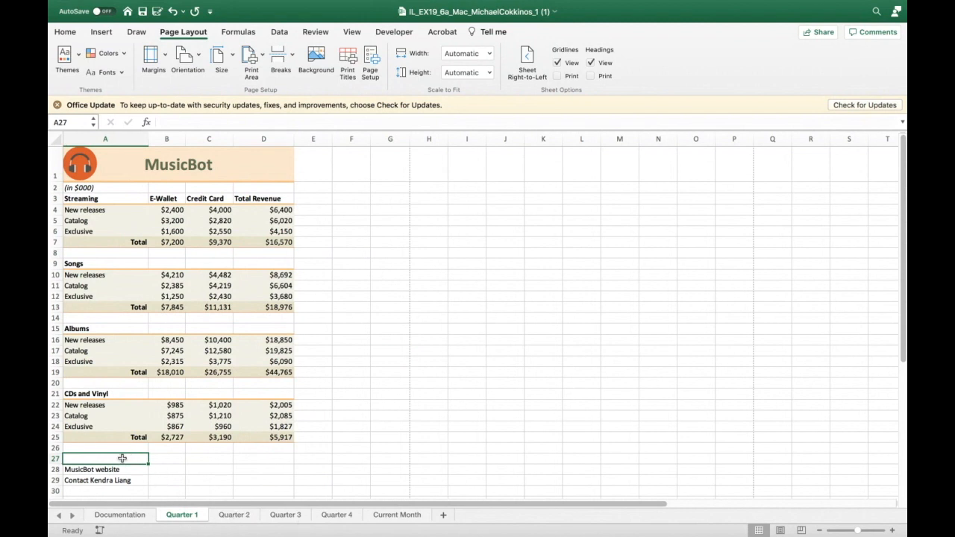
text(Quarter 2)
click(174, 469)
click(92, 457)
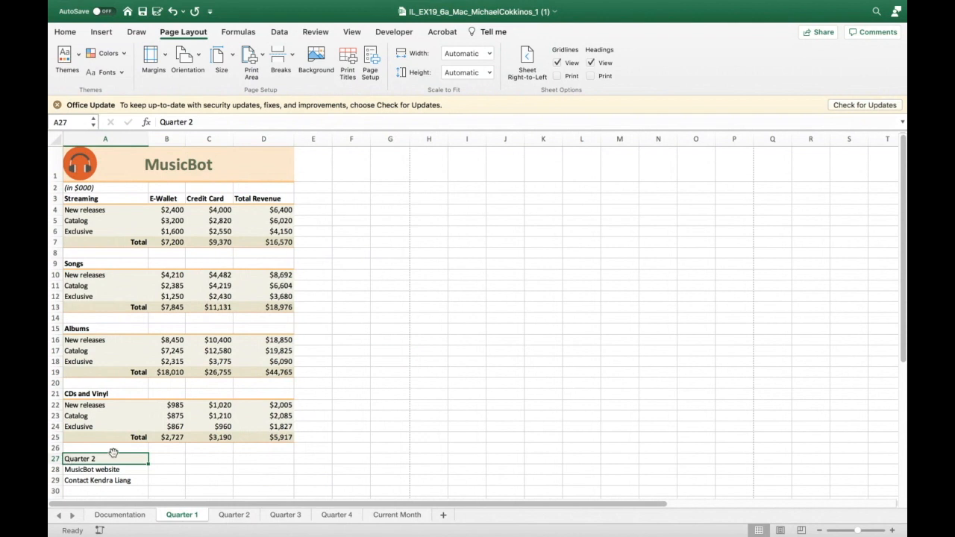
- Open the Insert Hyperlink dialog for cell A27
click(100, 33)
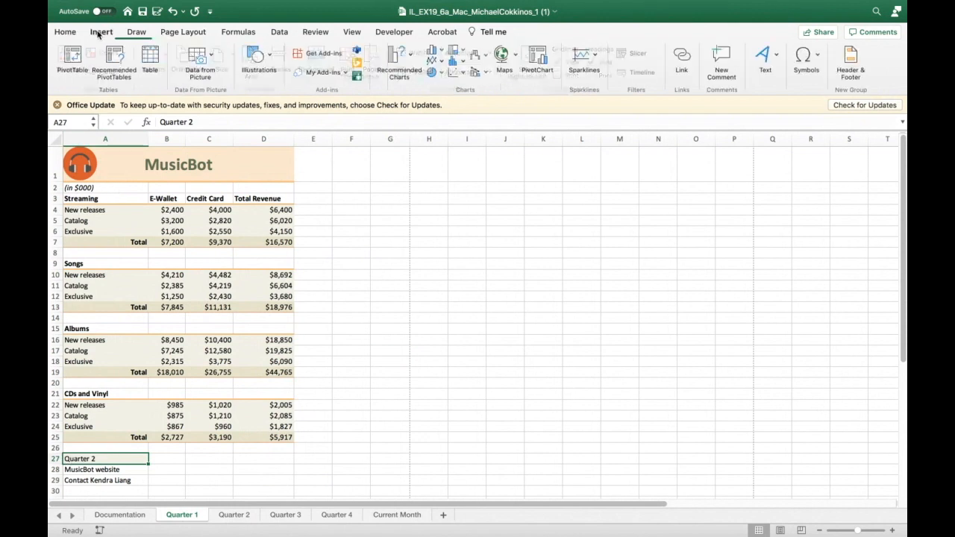
click(676, 59)
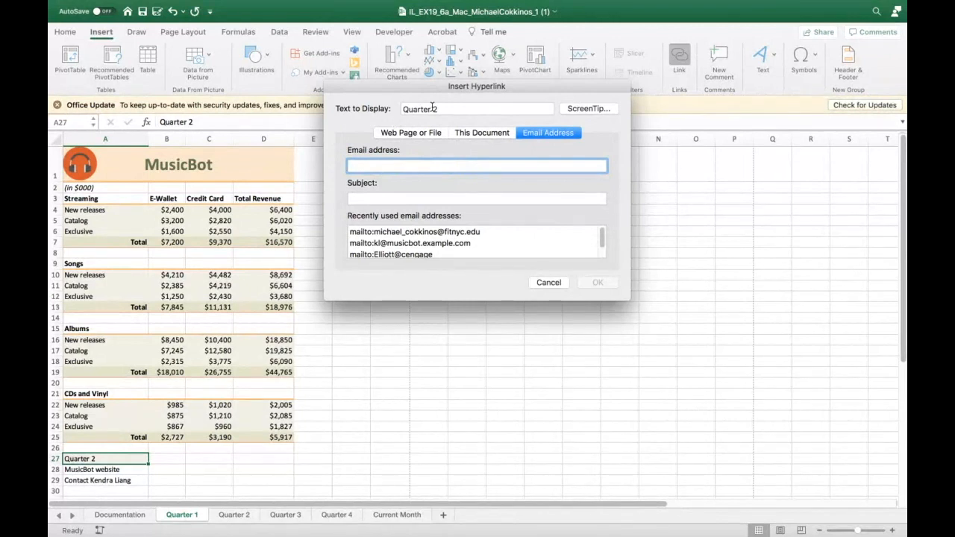
click(592, 109)
text(Next Quarter)
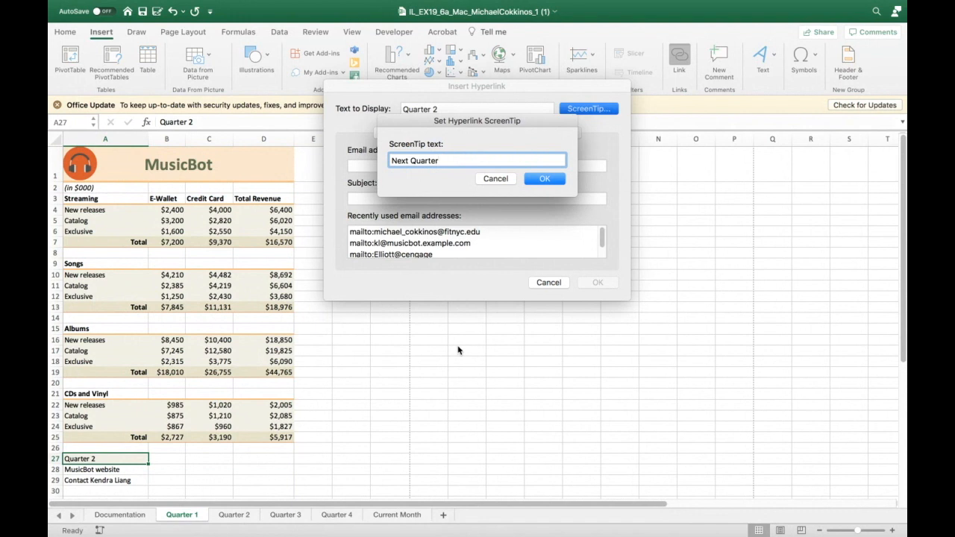
click(506, 180)
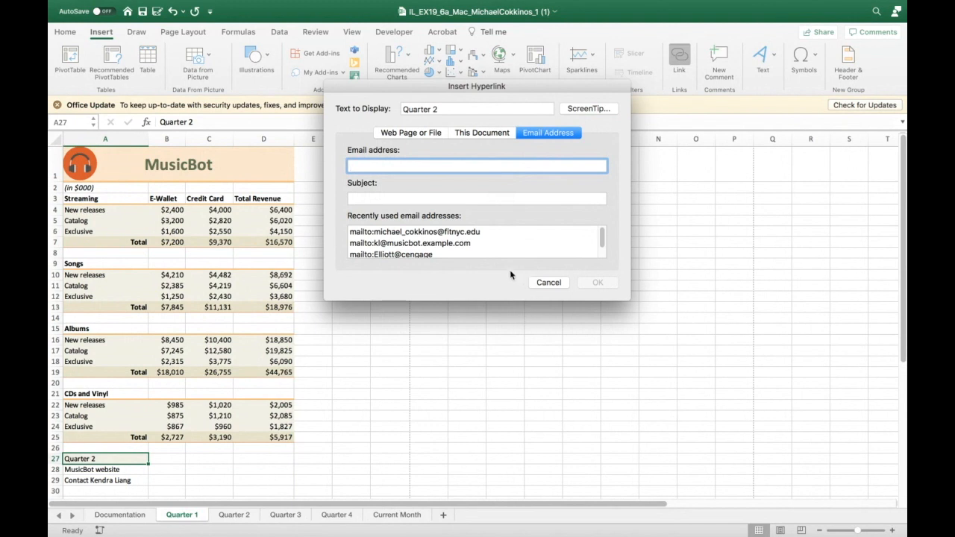
- Set the hyperlink's ScreenTip text to Next Quarter
click(568, 110)
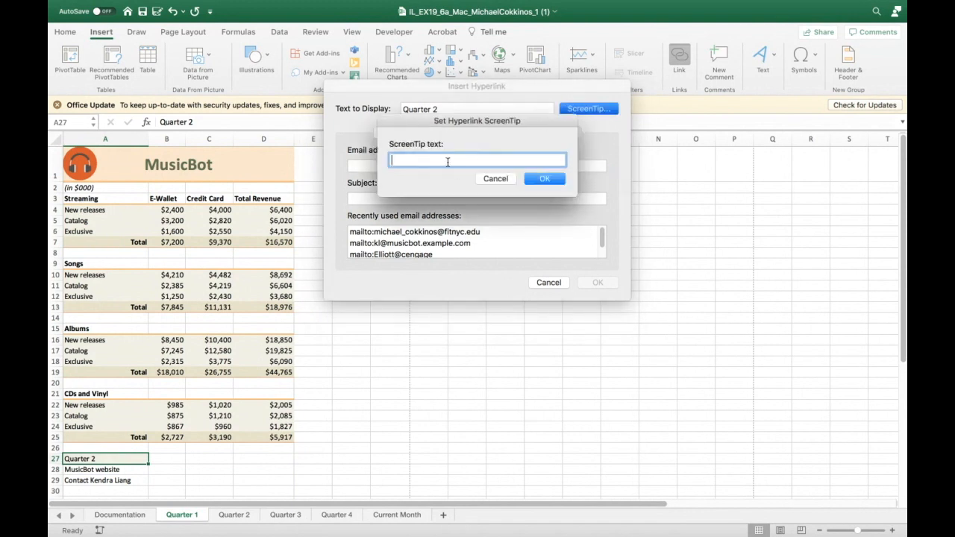
text(Next Quarter)
click(552, 179)
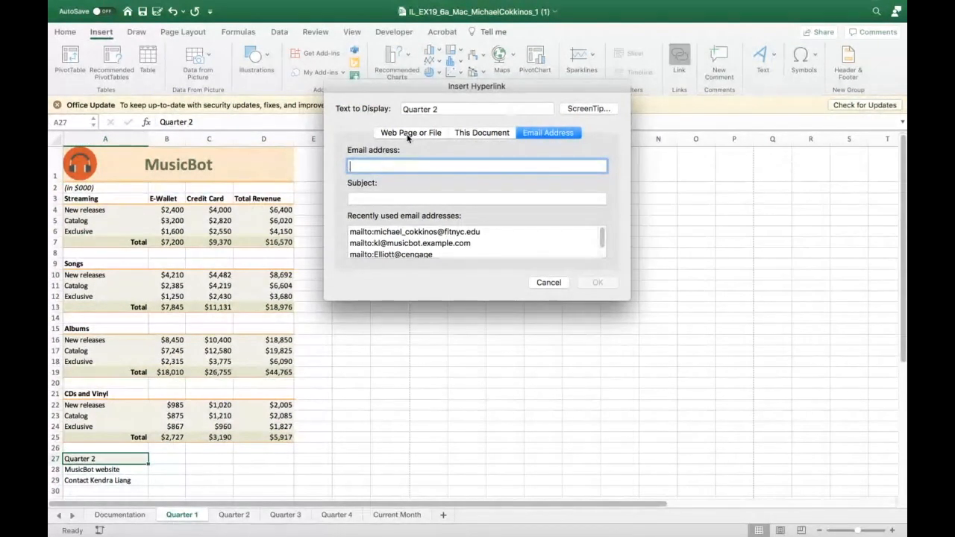
- Link cell A27 to cell A1 of the Quarter 2 sheet, then test the link and return to Quarter 1
click(475, 133)
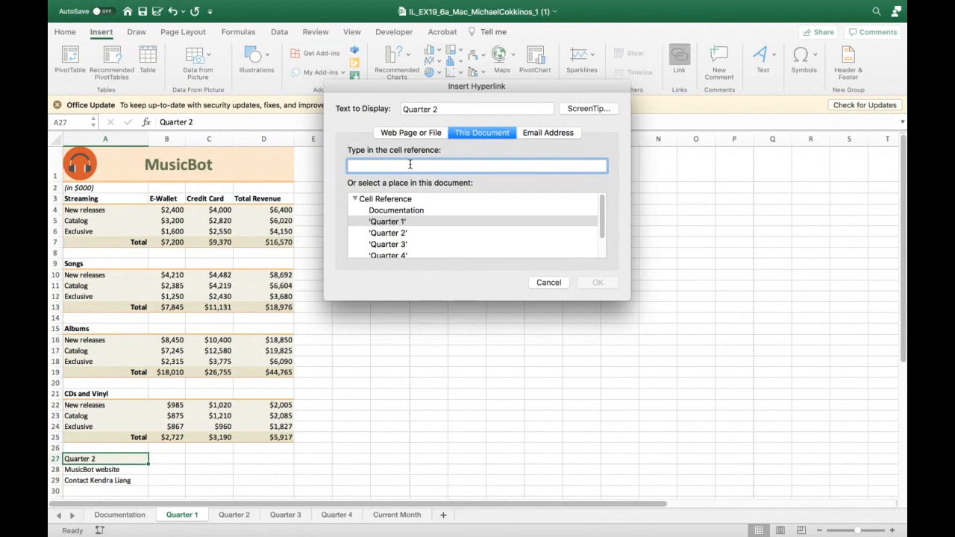
text(a1)
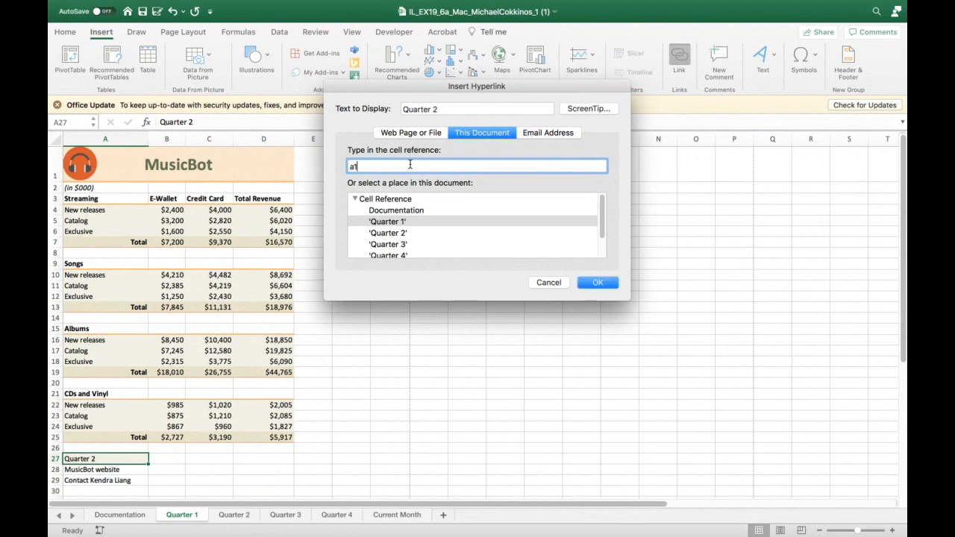
click(396, 235)
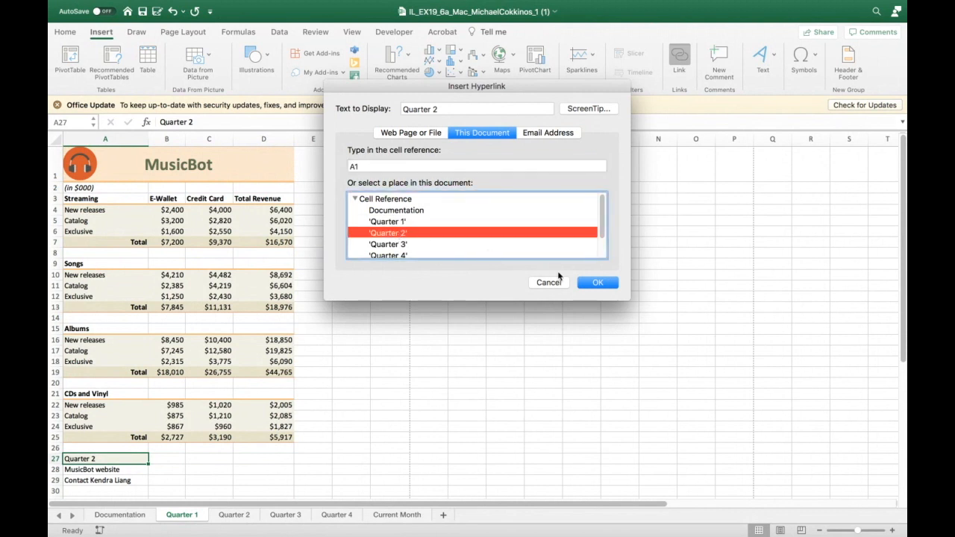
click(595, 287)
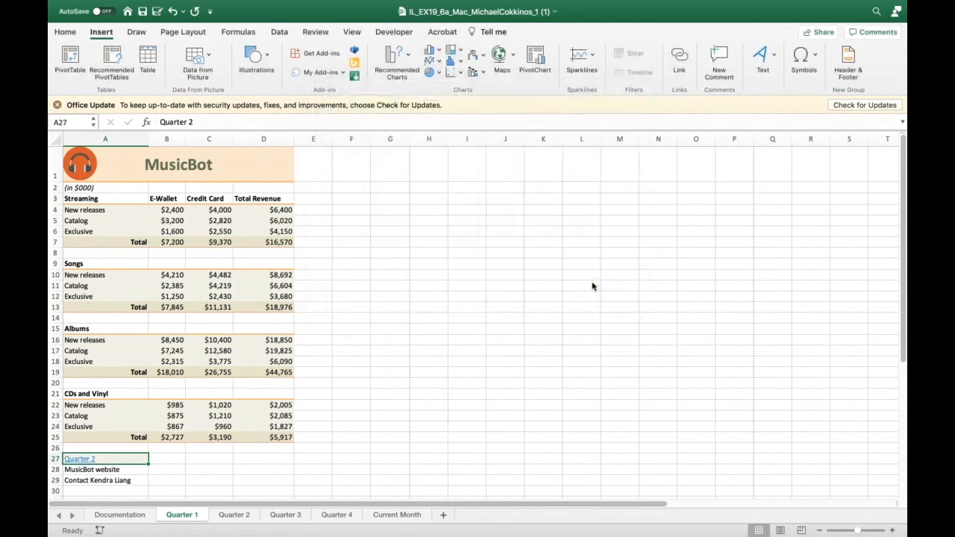
click(80, 460)
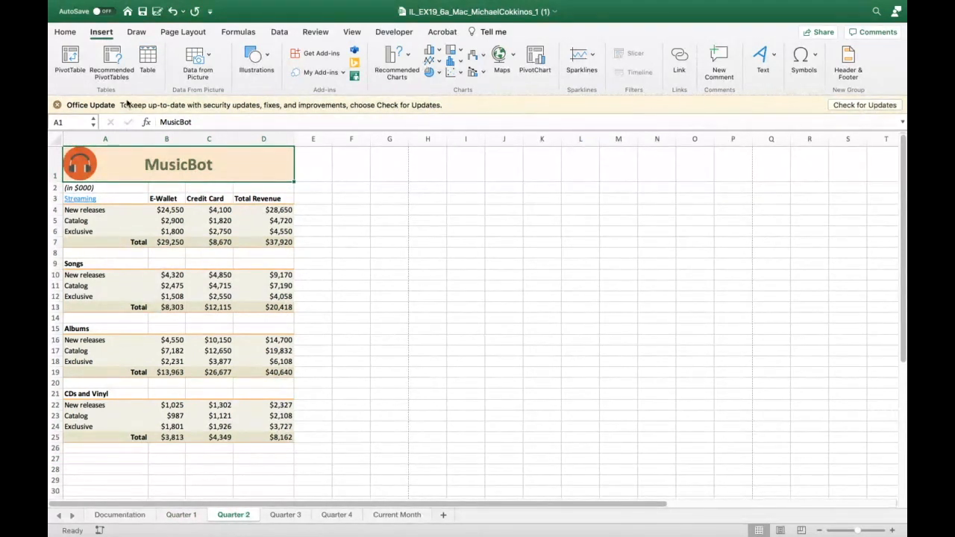
click(181, 515)
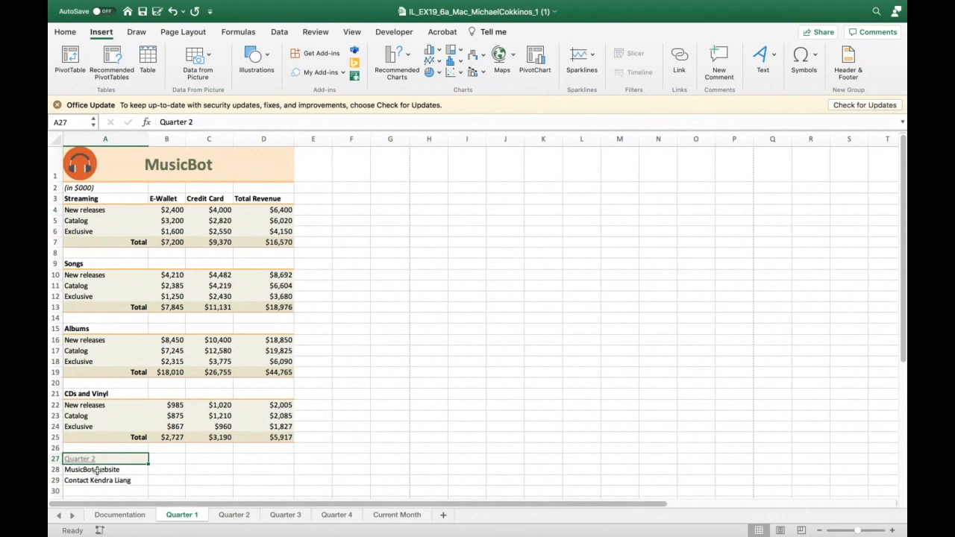
click(97, 470)
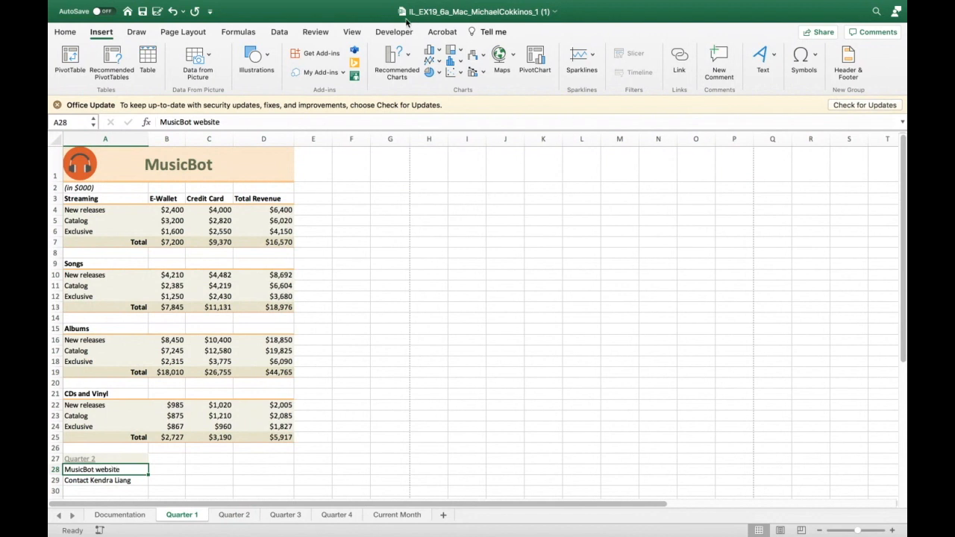
click(680, 60)
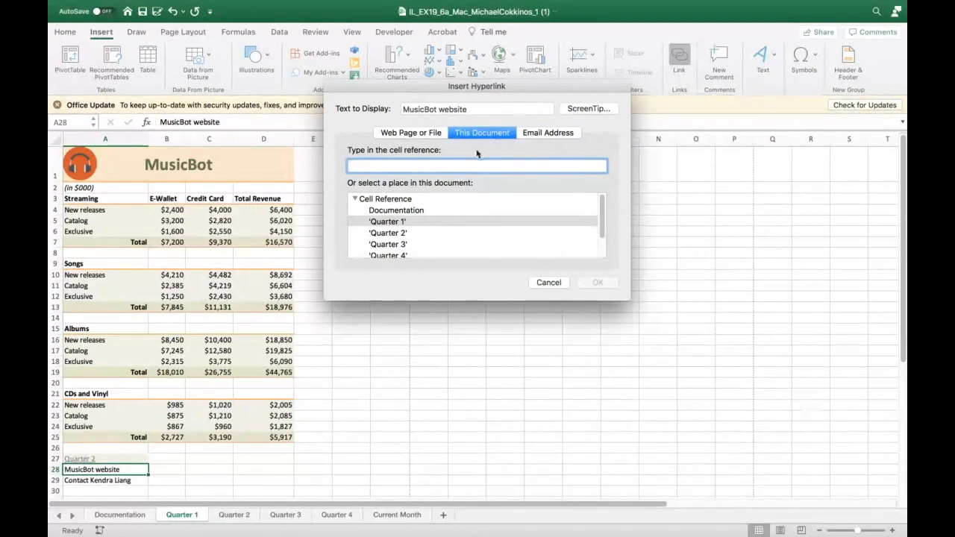
click(427, 135)
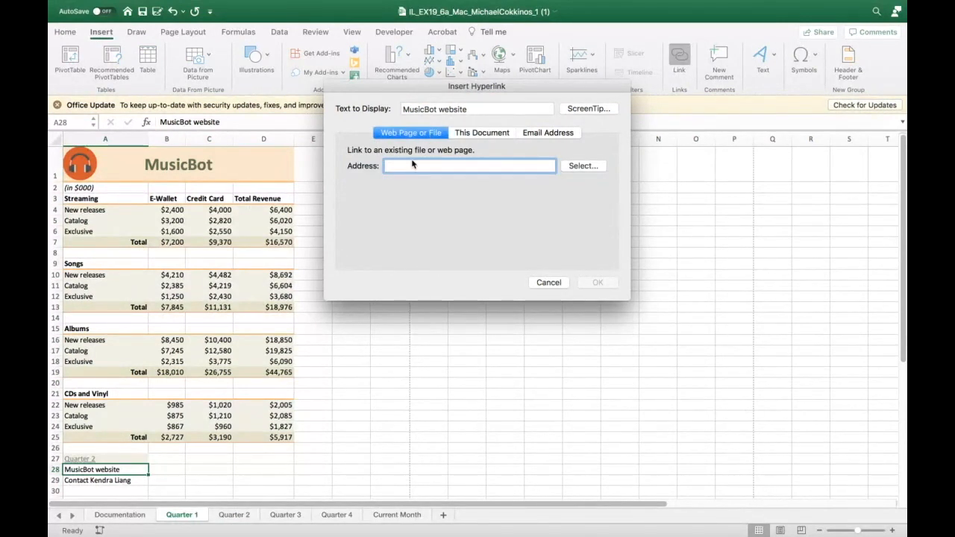
text(ww)
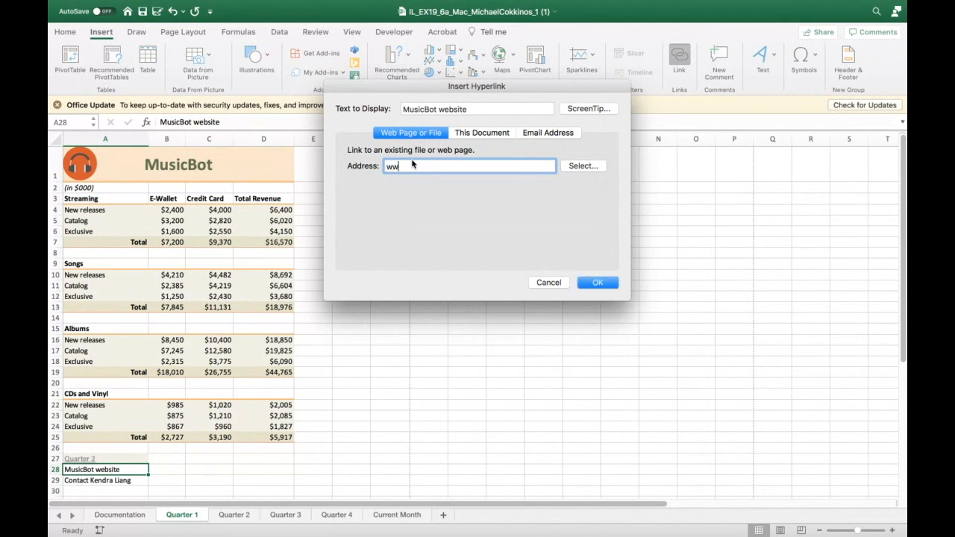
text(w.musicbot.example.com)
click(604, 283)
click(352, 468)
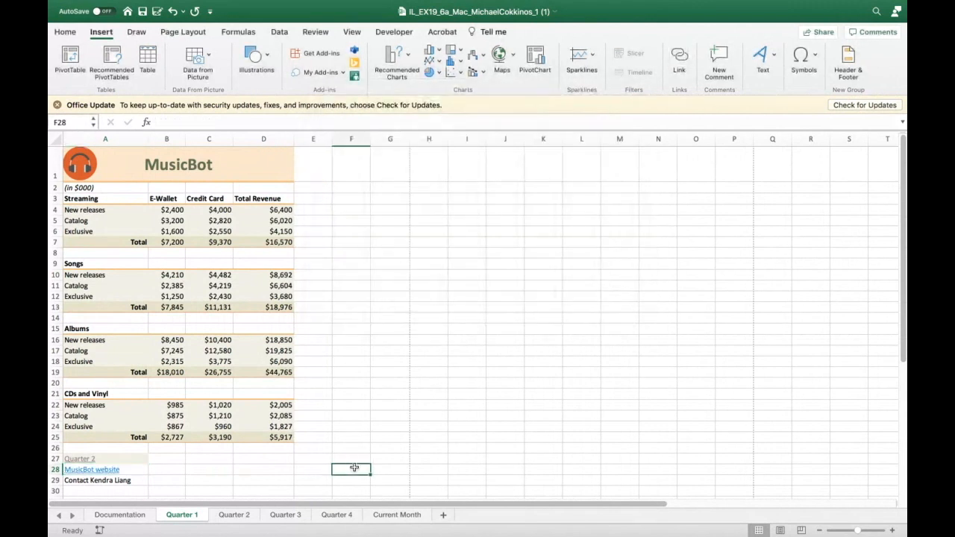
- Follow the MusicBot website link in the browser and return to the workbook
click(109, 469)
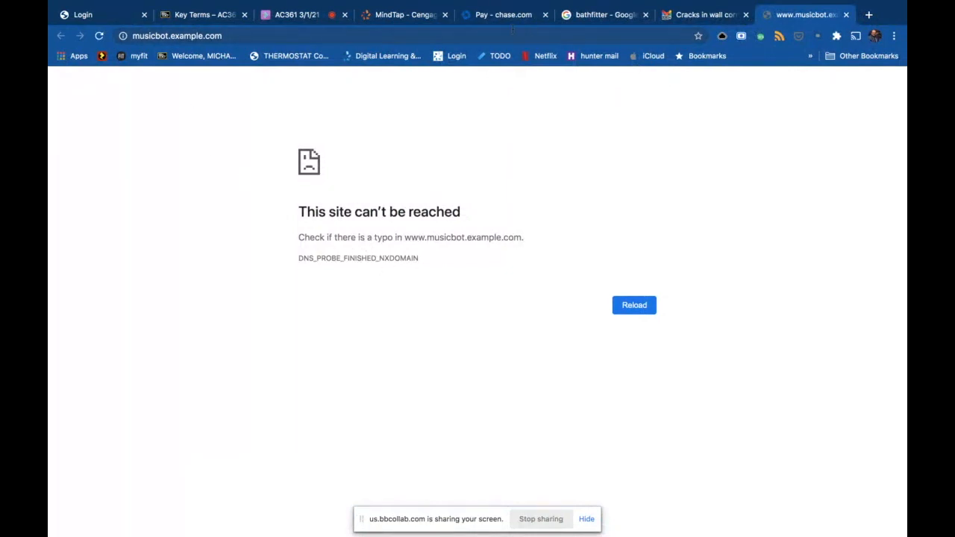
mouse_move(593, 3)
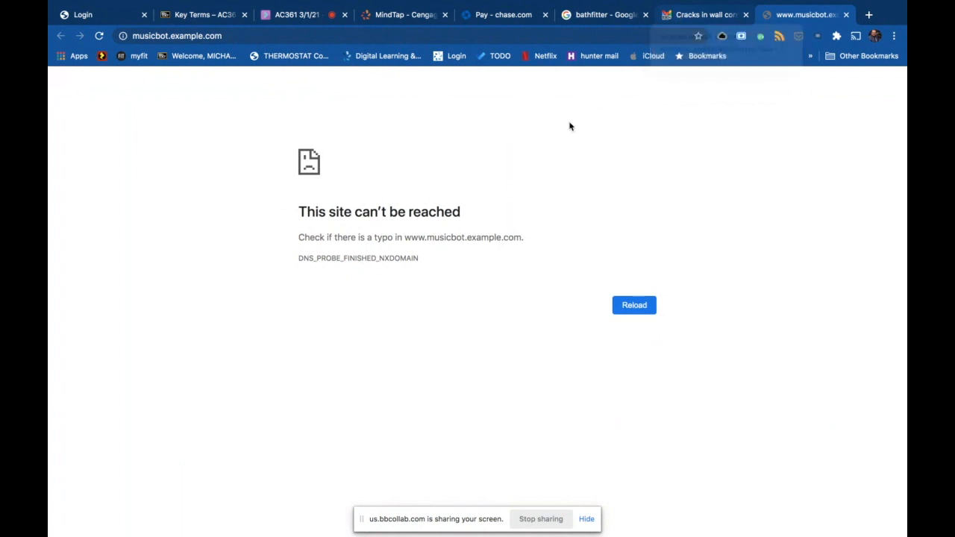
mouse_move(373, 531)
click(337, 500)
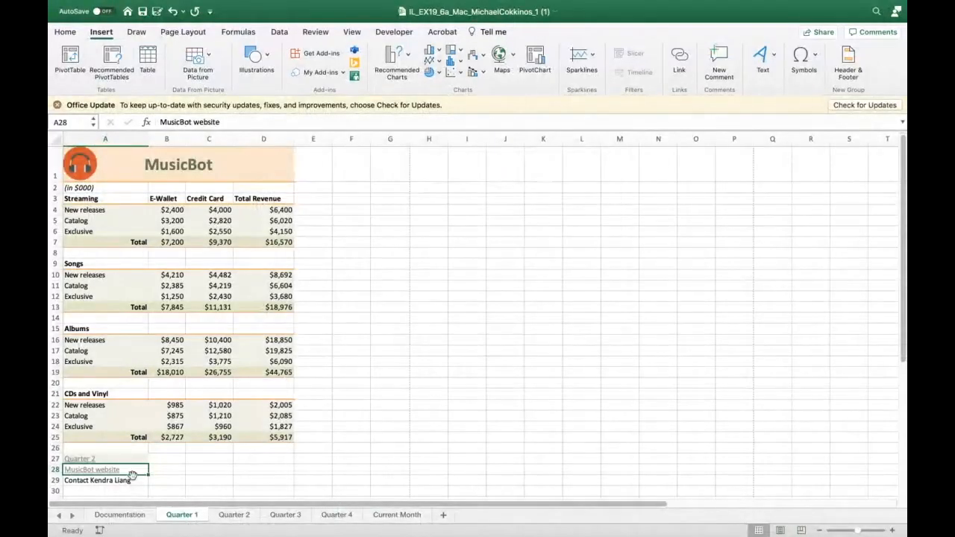
- Edit the MusicBot website hyperlink so its address is fitnyc.edu
mouse_move(109, 475)
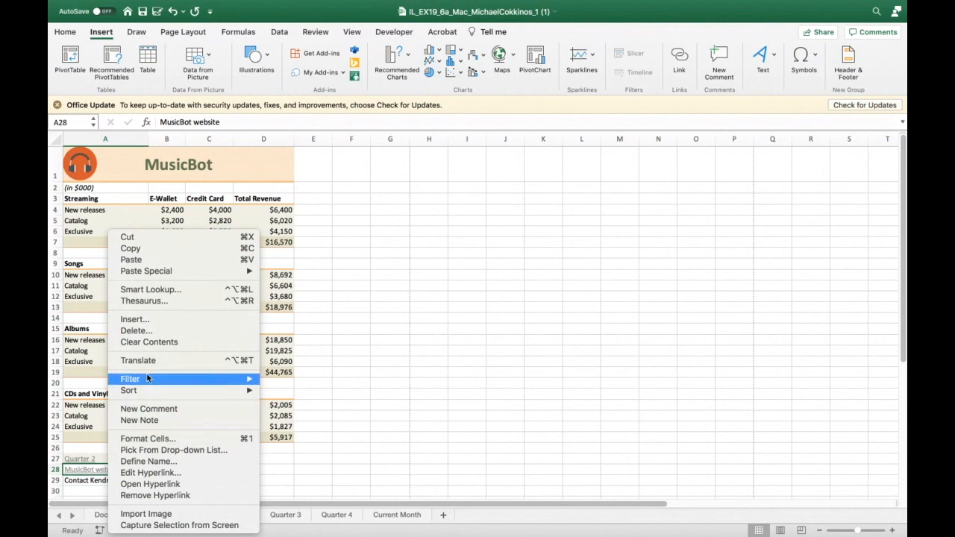
click(165, 473)
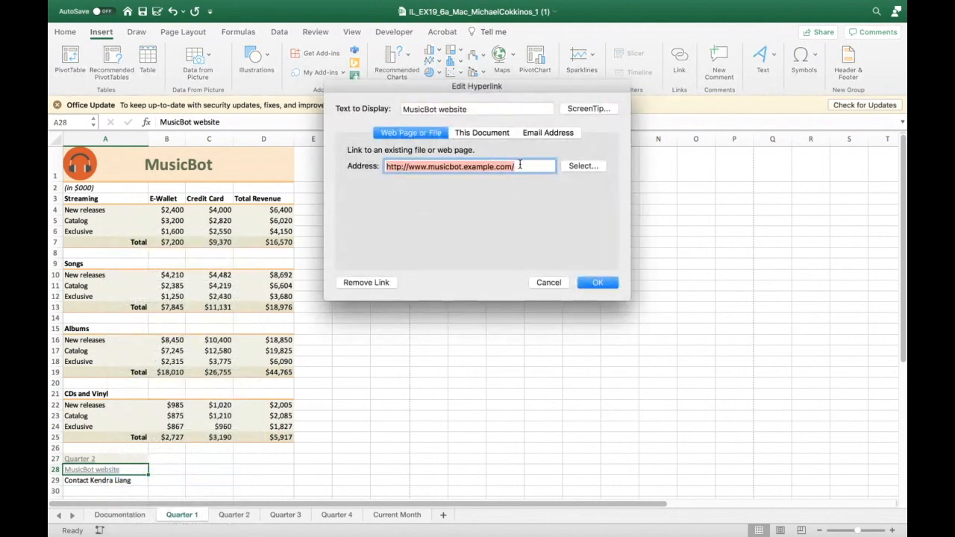
text(fitny)
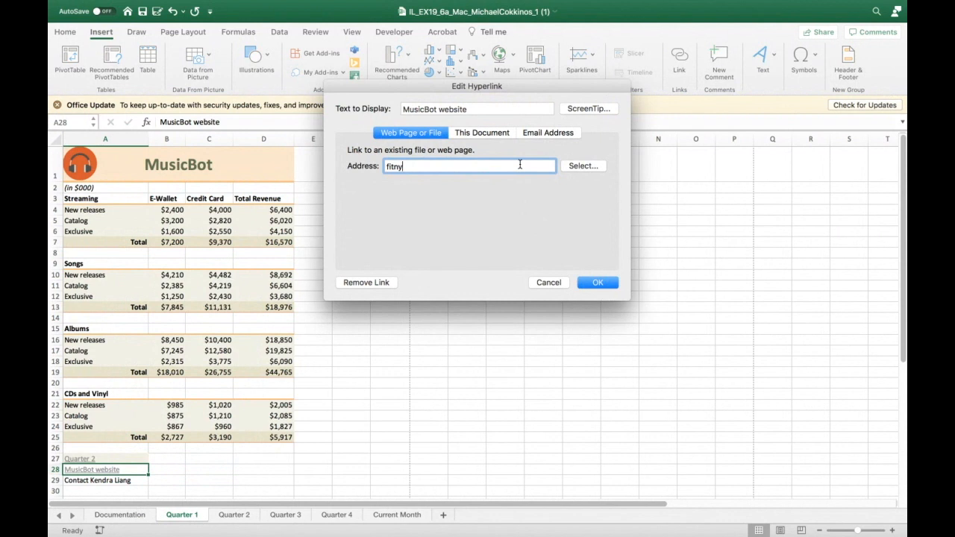
text(c.edu)
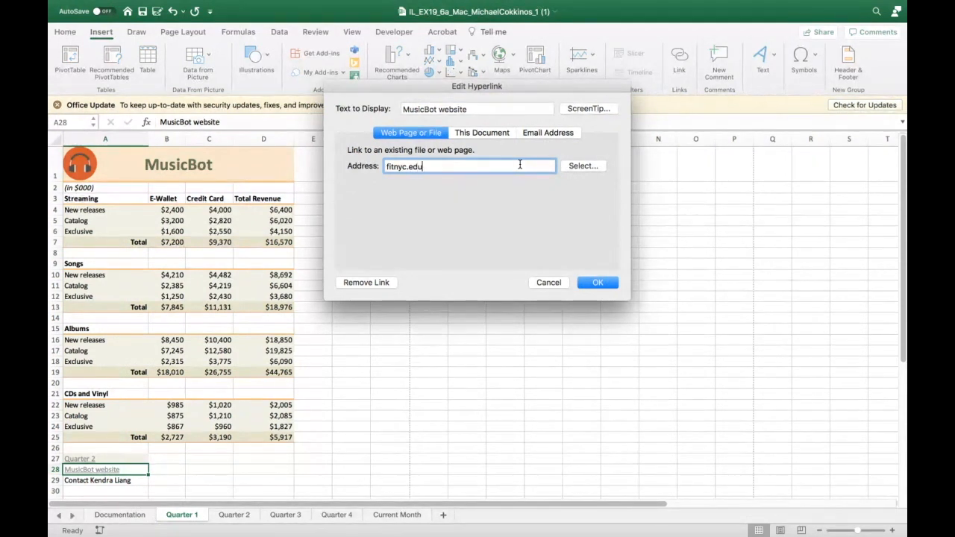
click(598, 282)
- Follow the edited MusicBot website link in the browser and return to the workbook
click(111, 470)
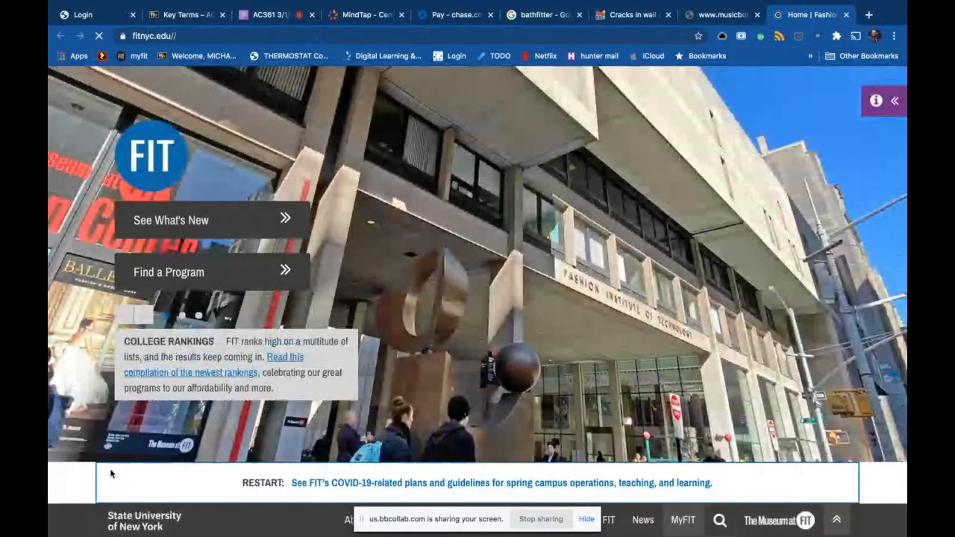
mouse_move(243, 5)
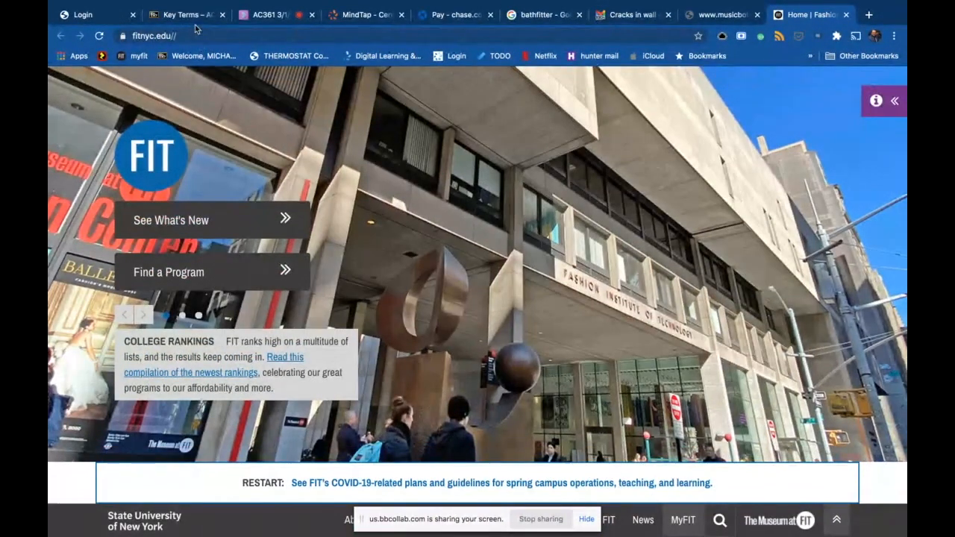
mouse_move(313, 534)
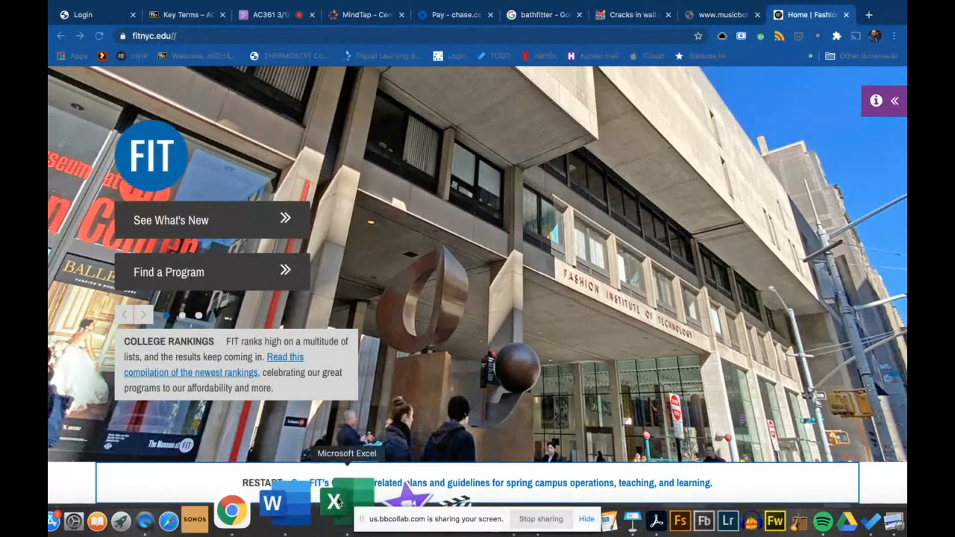
click(337, 508)
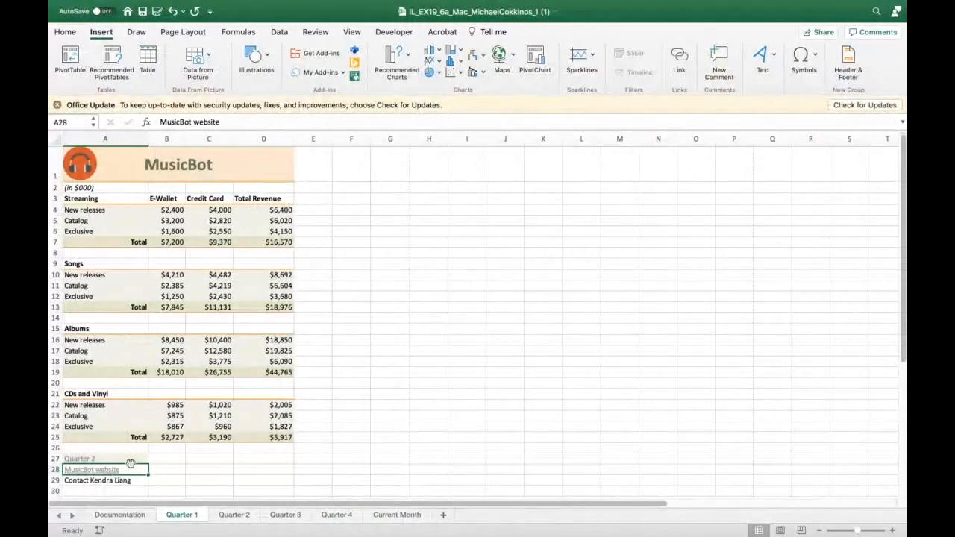
- Link cell A29 to the contact's e-mail address picked from the recently used addresses
click(111, 482)
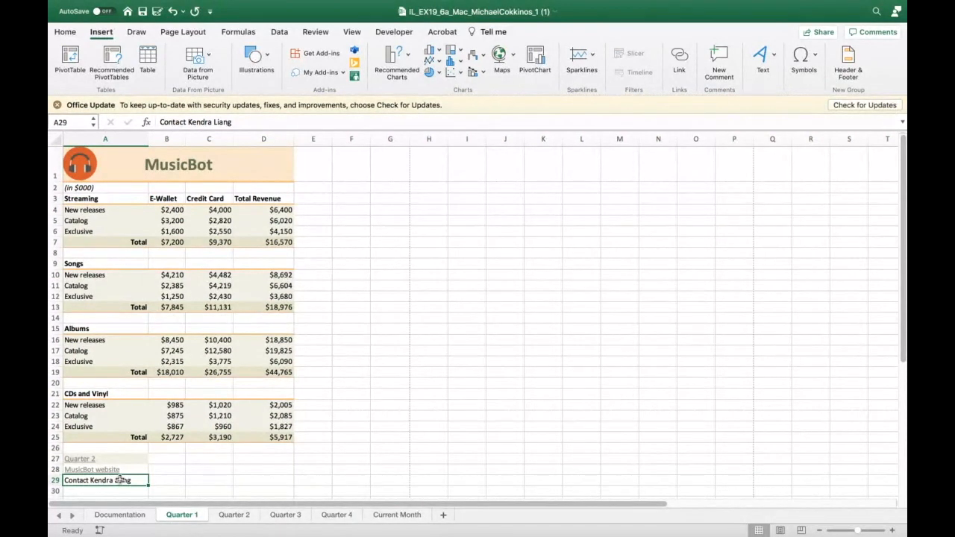
right_click(120, 480)
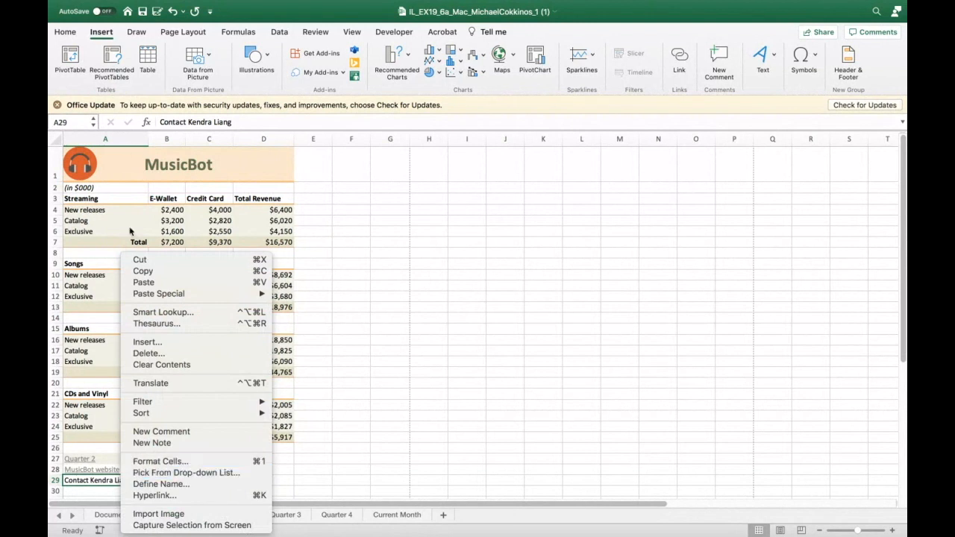
click(156, 496)
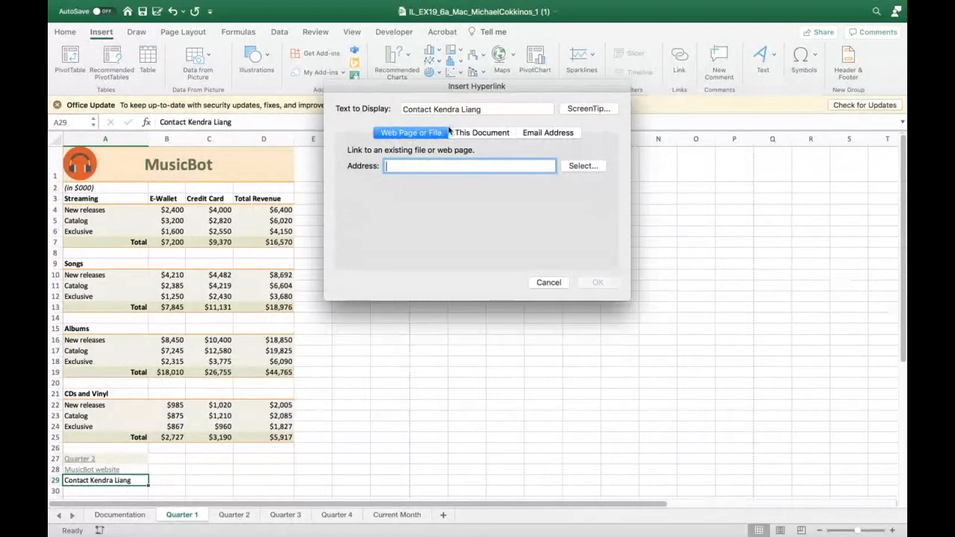
click(544, 132)
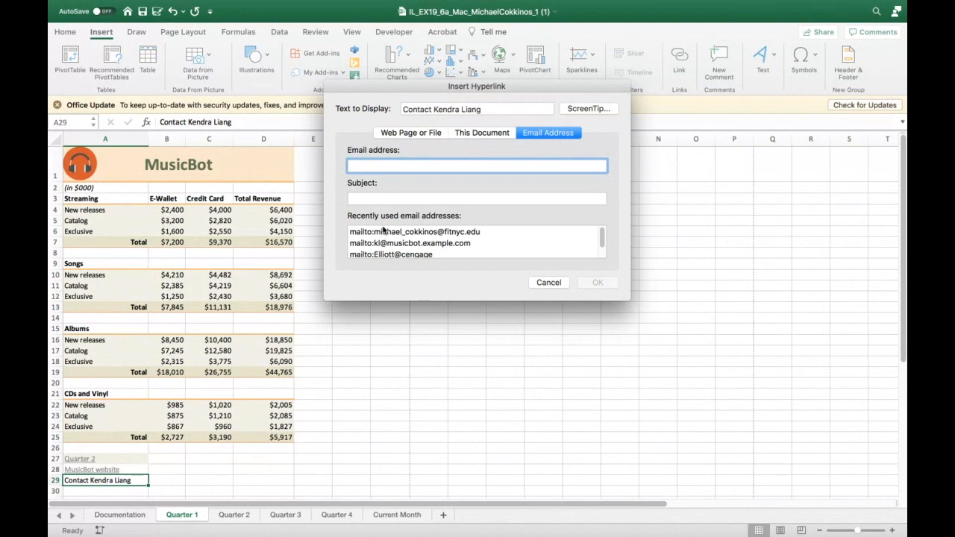
scroll(385, 233, down, 1)
click(392, 237)
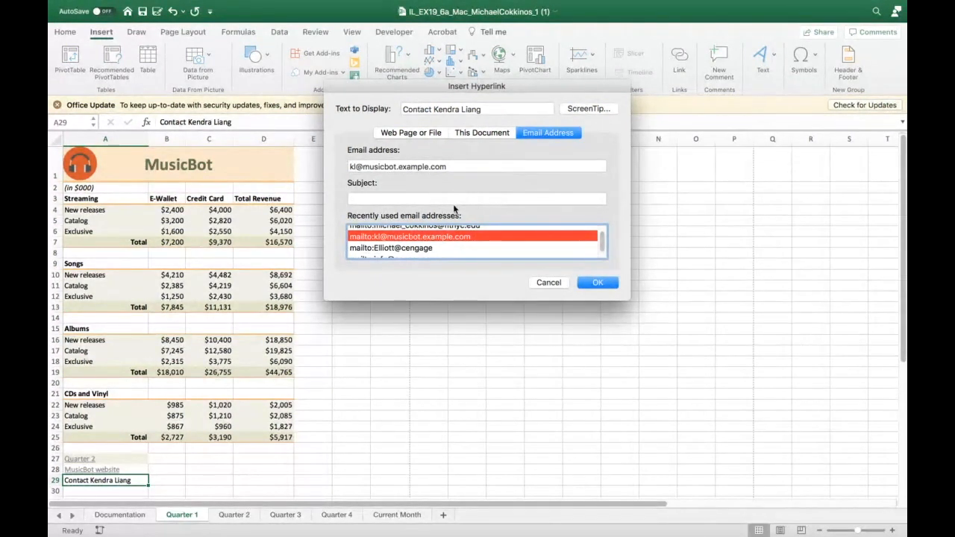
click(596, 282)
click(582, 295)
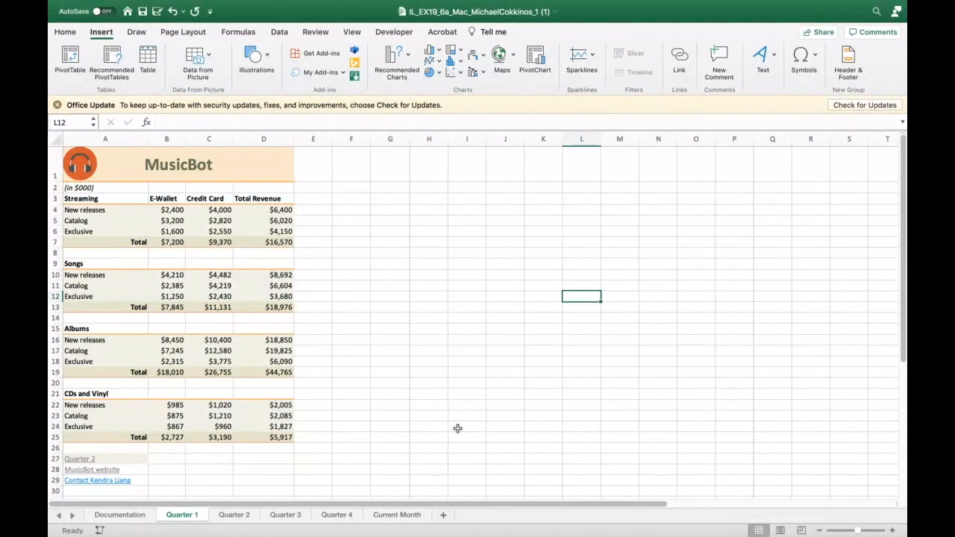
- Follow the Quarter 2 link and remove the hyperlink from the Streaming cell A3 on that sheet
click(85, 458)
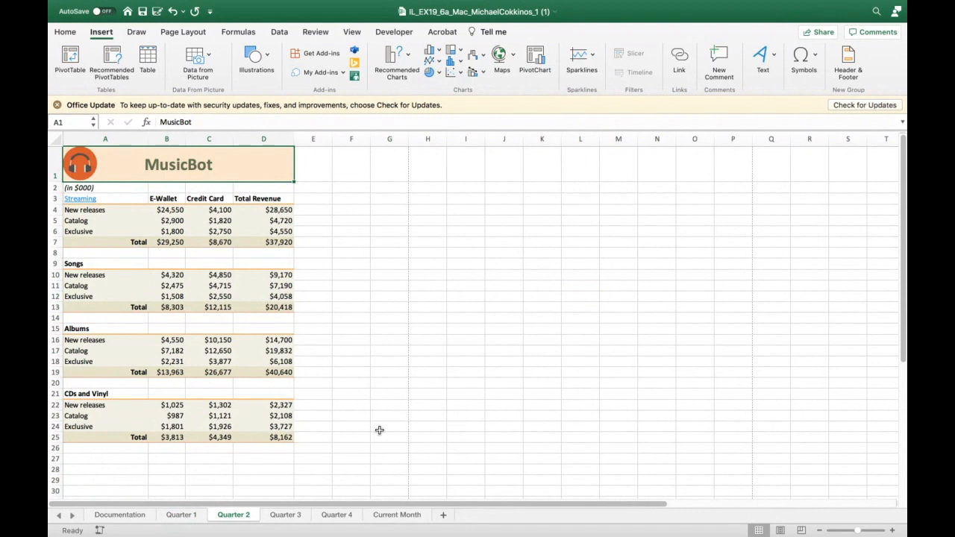
right_click(82, 201)
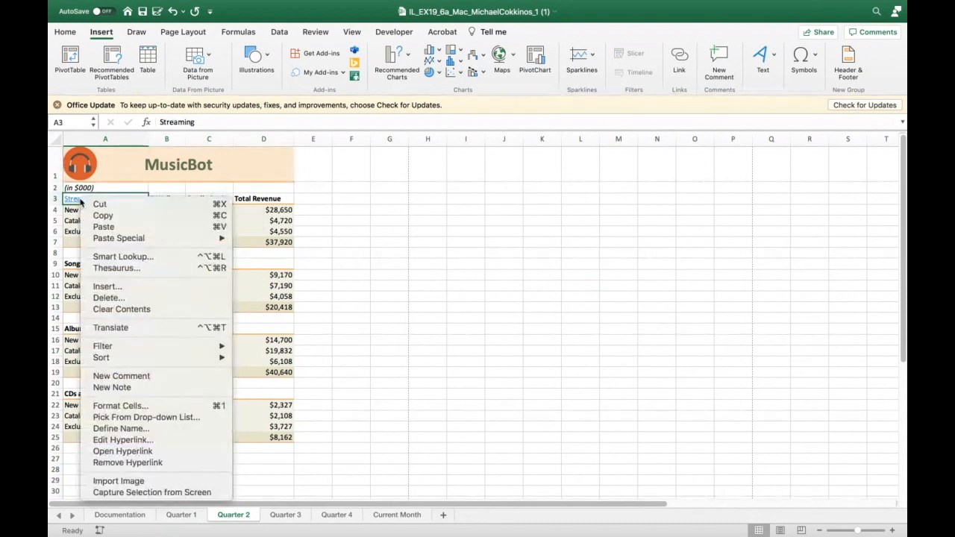
click(121, 463)
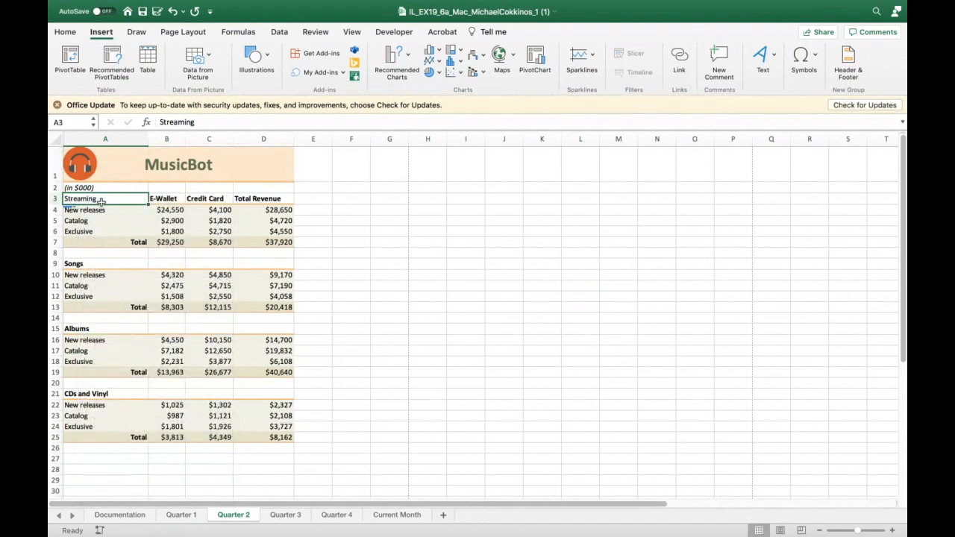
click(369, 224)
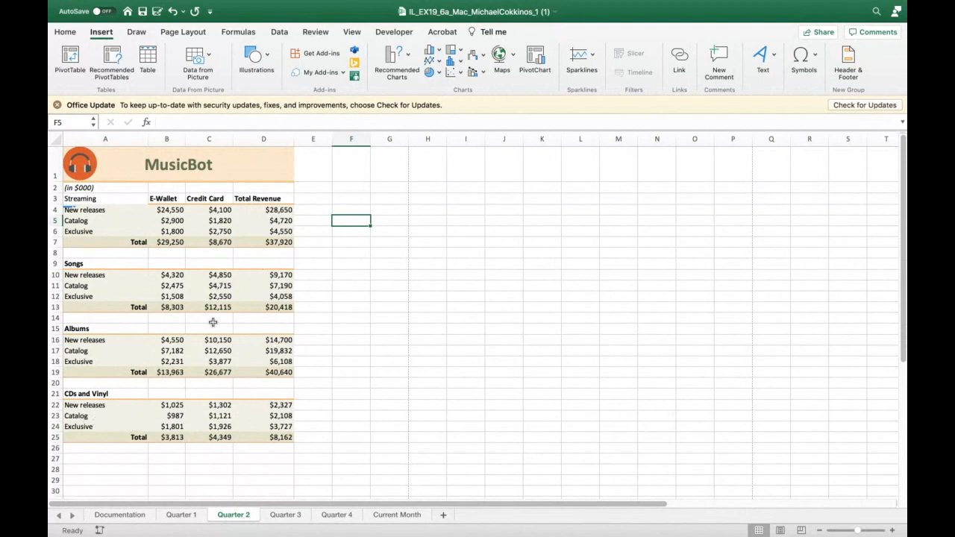
click(163, 308)
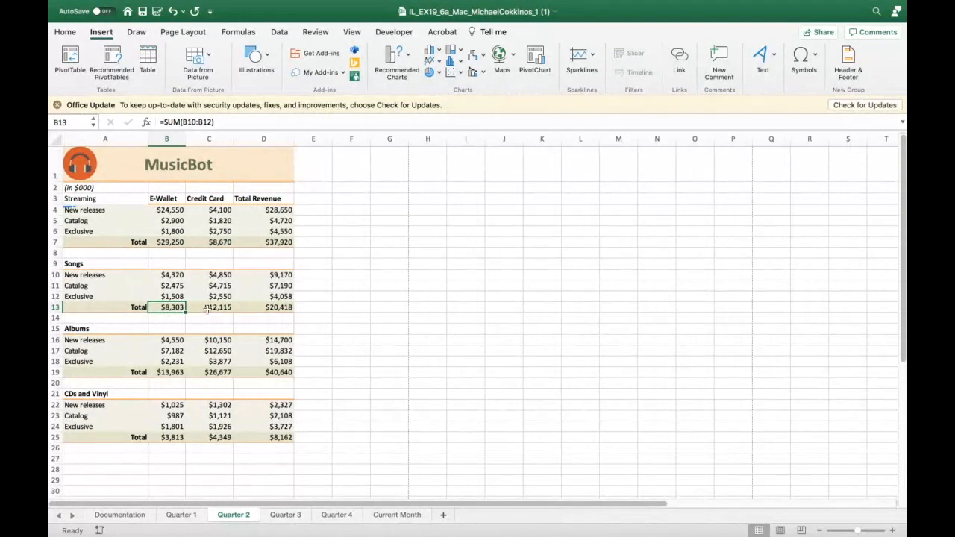
click(66, 32)
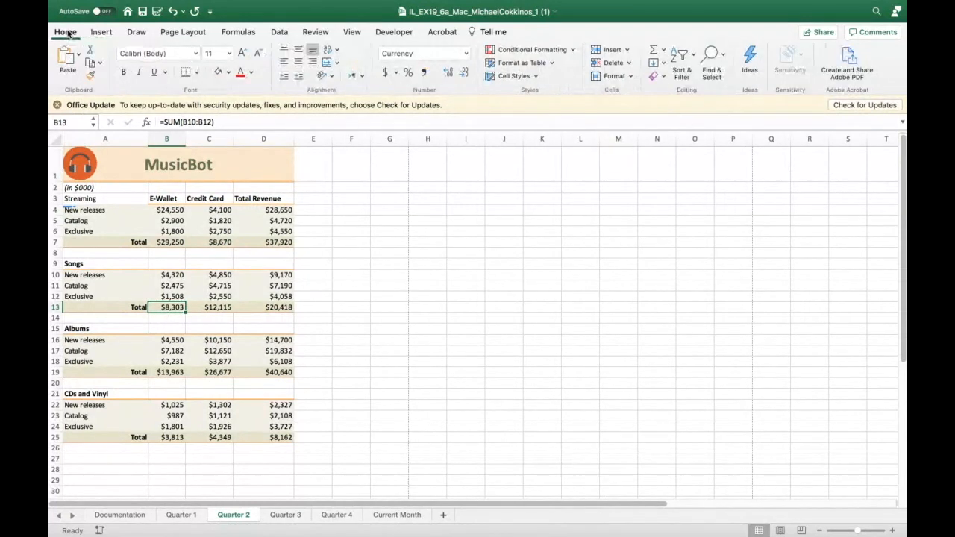
click(629, 78)
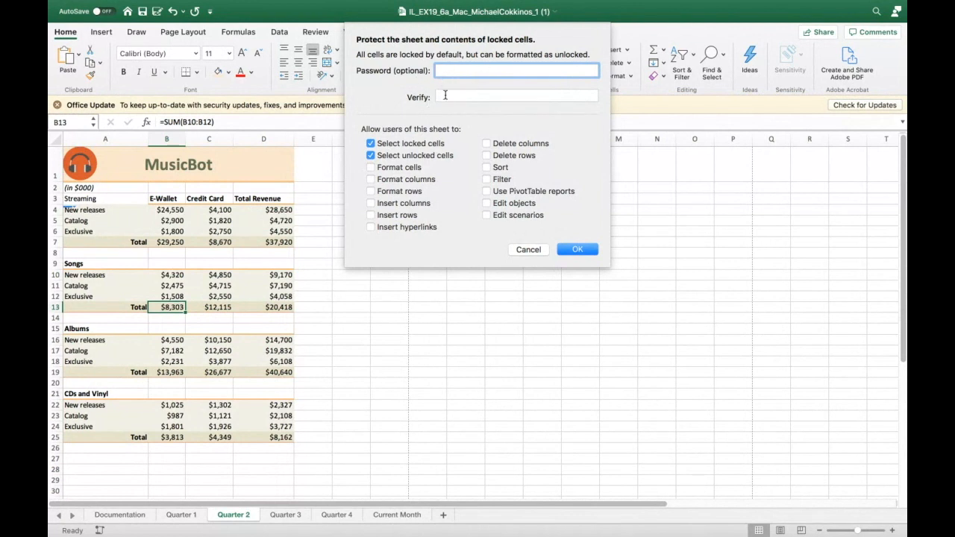
click(526, 249)
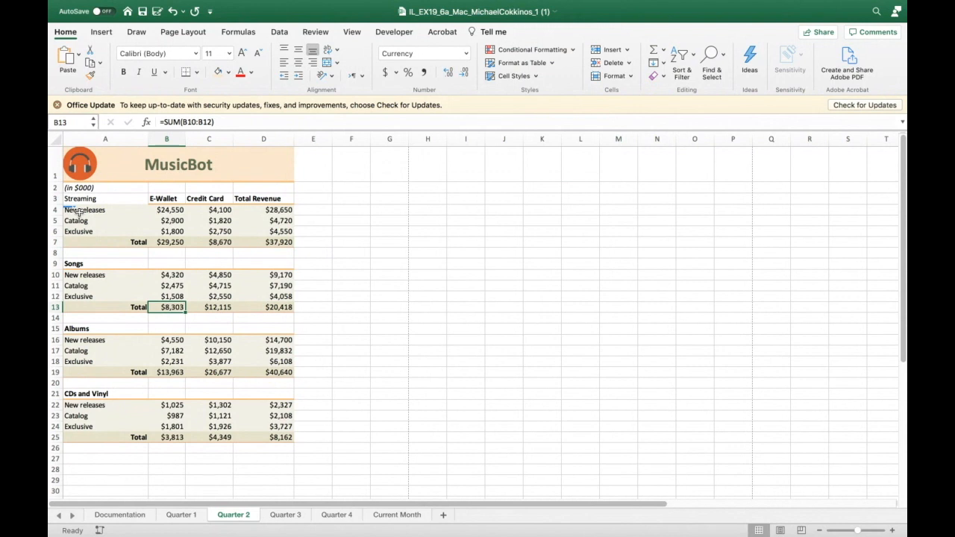
- Unlock the cells A22:D25 by clearing their Locked protection setting
drag(68, 403, 265, 438)
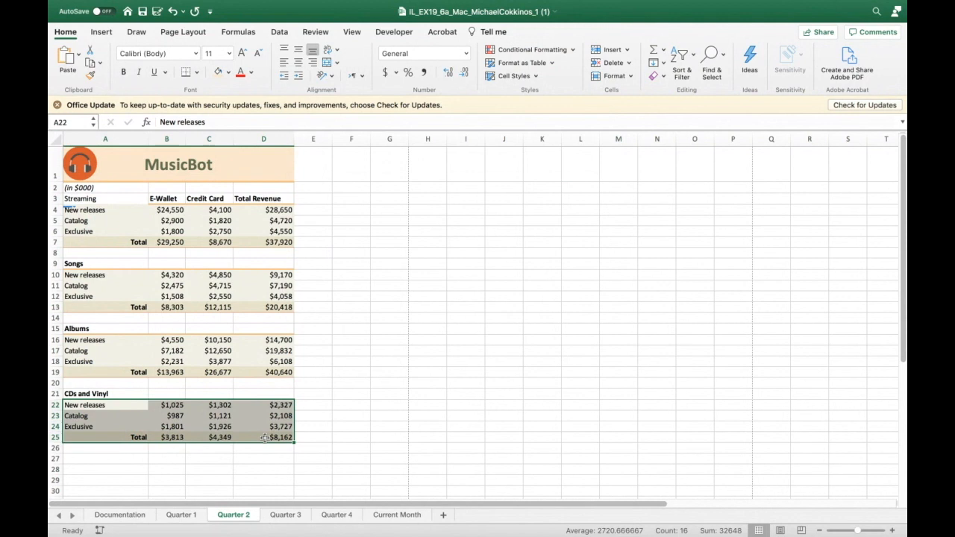
click(631, 77)
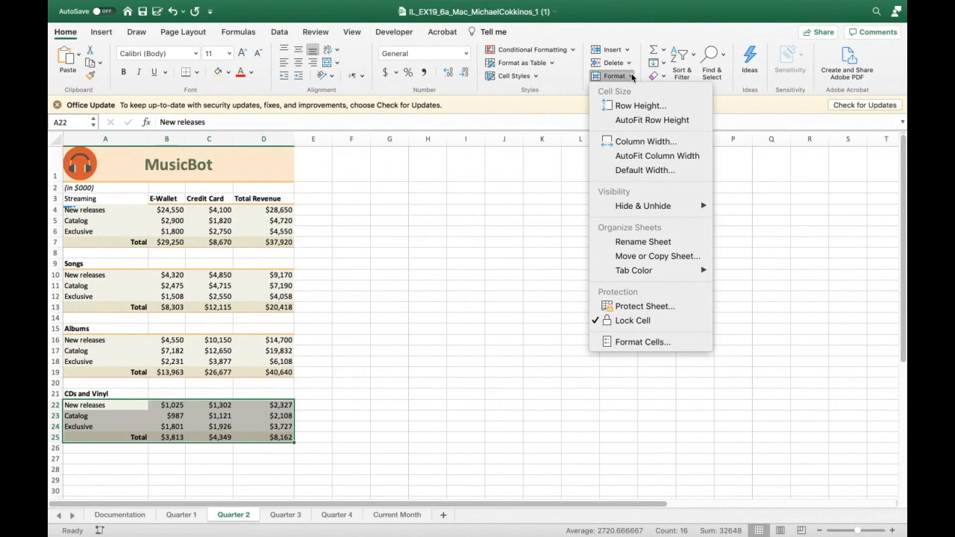
click(638, 341)
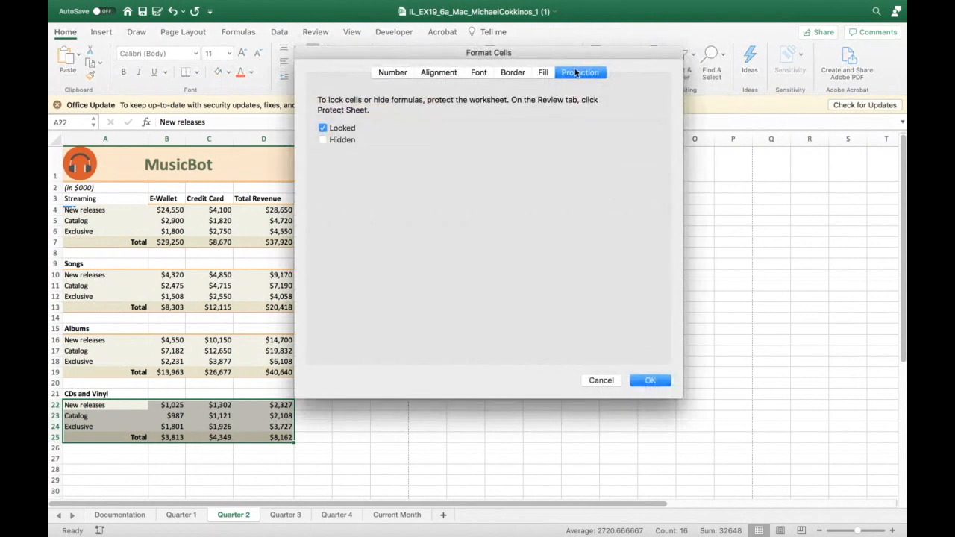
click(323, 128)
click(646, 380)
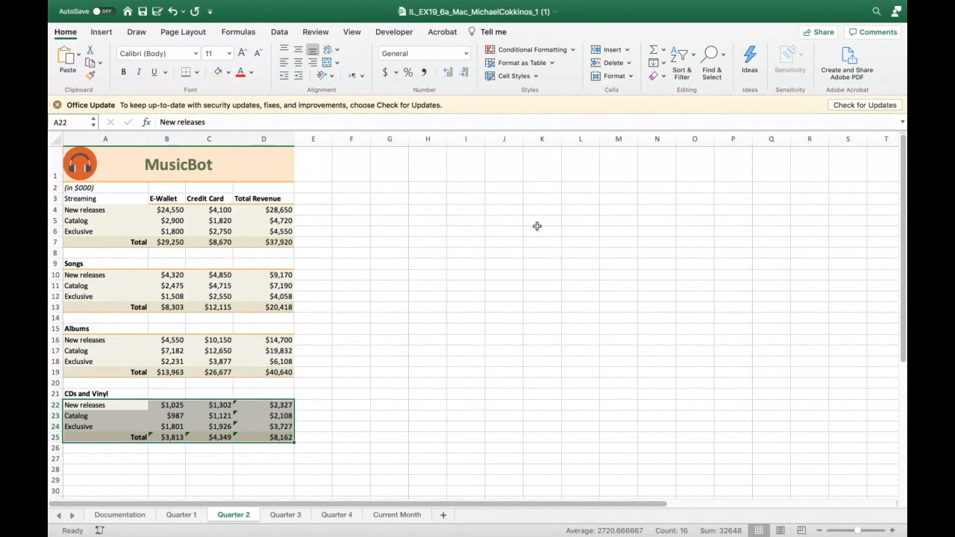
- Check the Locked protection setting of the selected range A22:D25
click(631, 77)
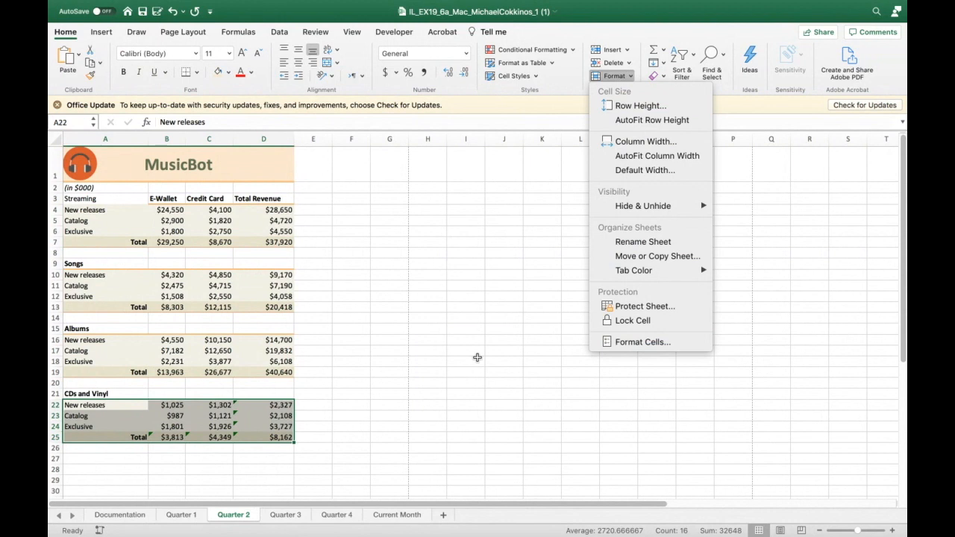
click(506, 324)
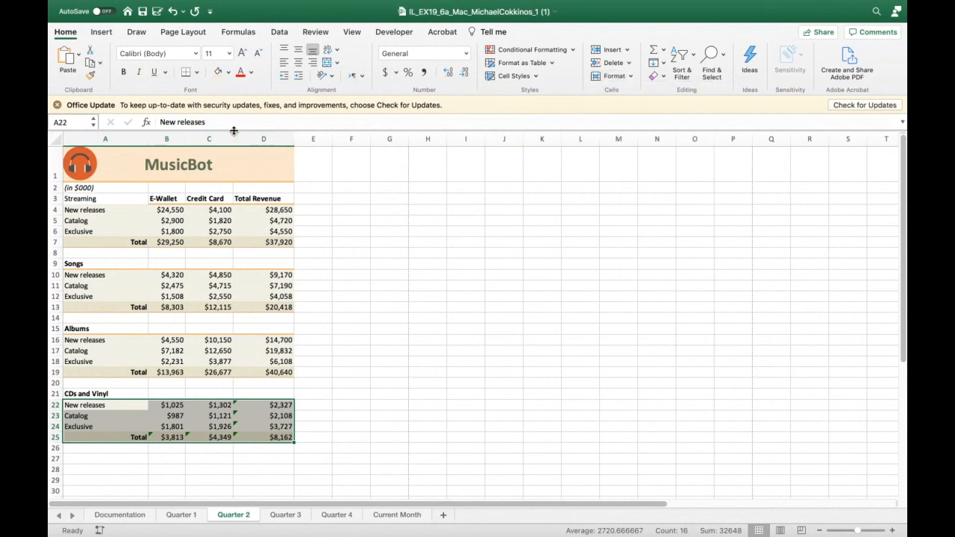
click(631, 77)
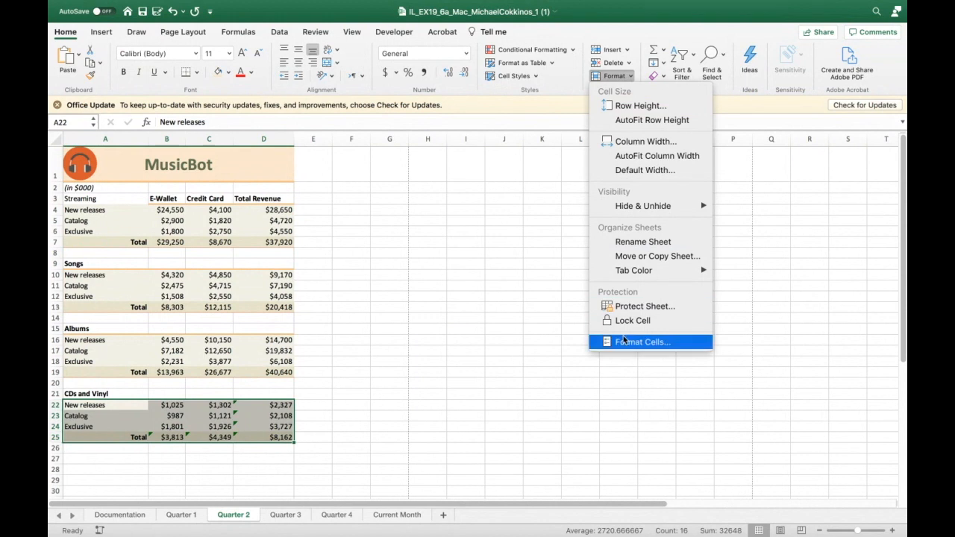
click(567, 301)
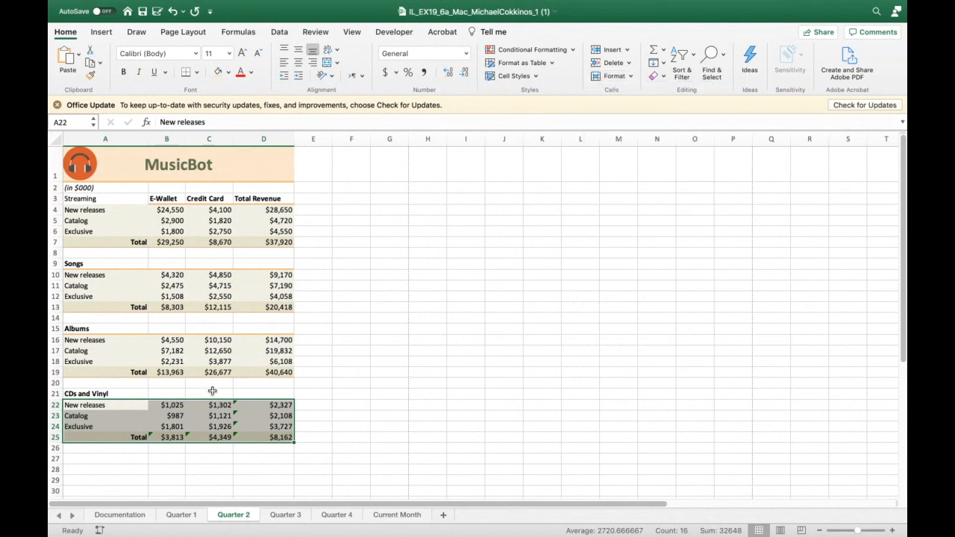
right_click(229, 429)
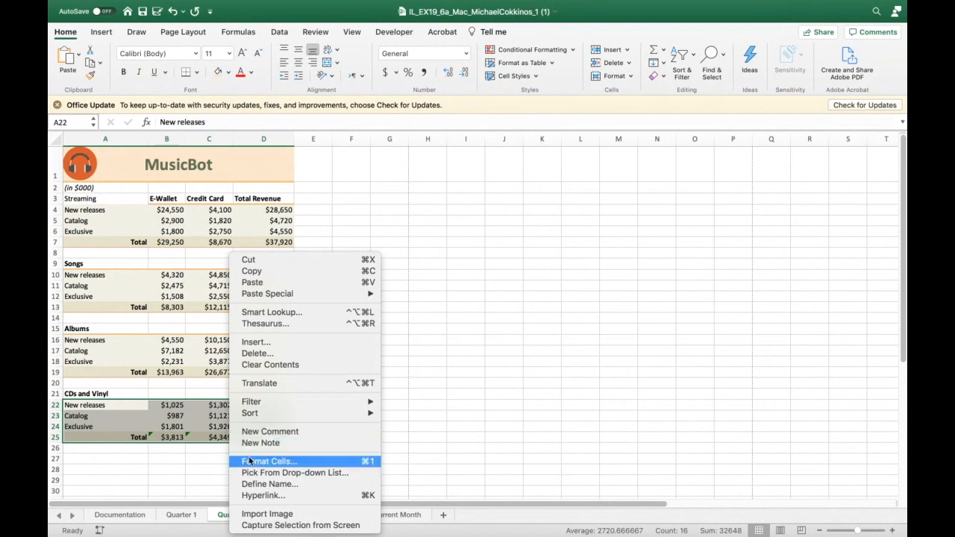
click(250, 462)
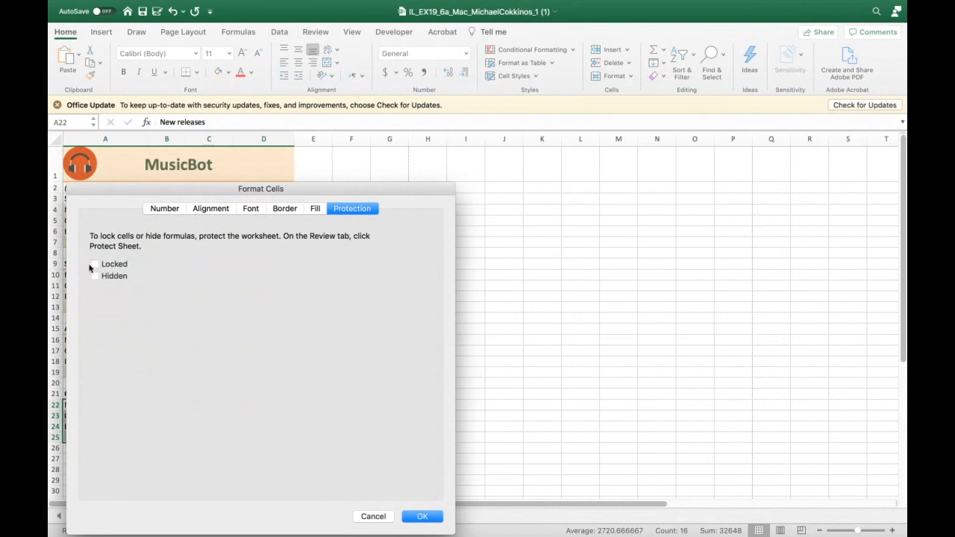
click(433, 520)
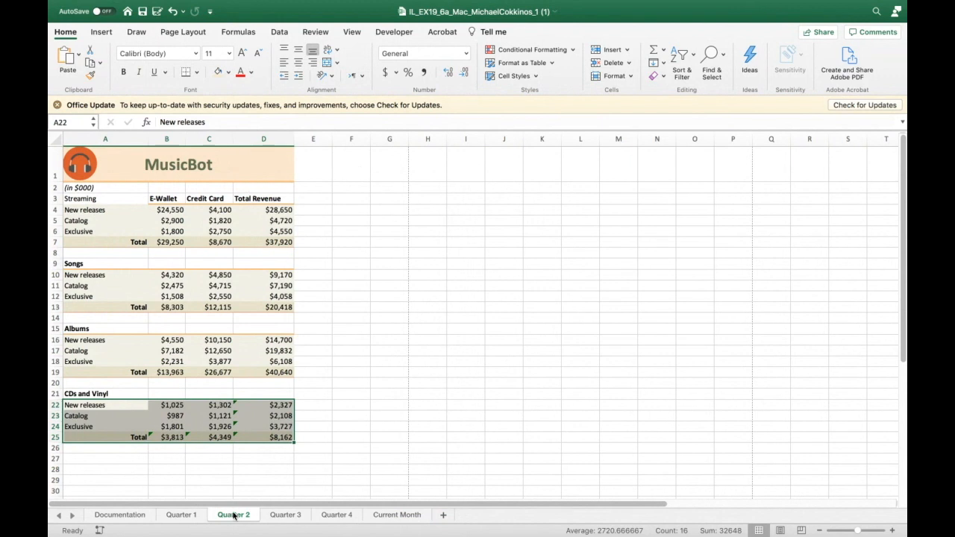
- Protect the Quarter 2 sheet without a password, keeping the default permissions
click(628, 76)
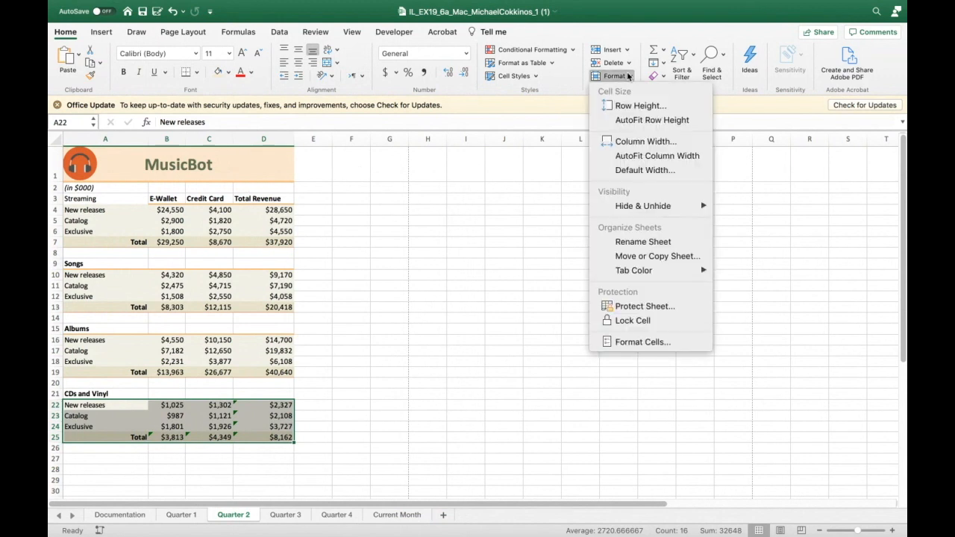
click(626, 305)
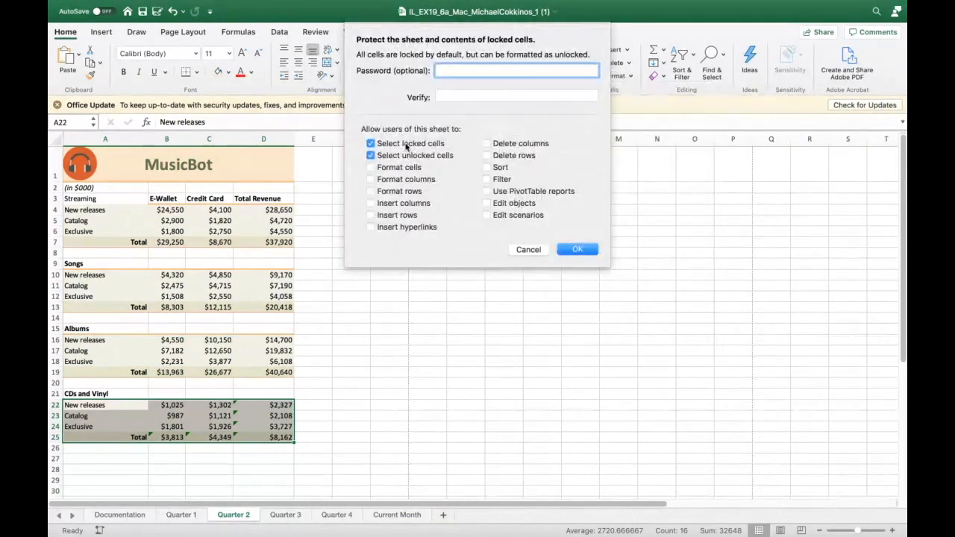
click(570, 249)
click(542, 296)
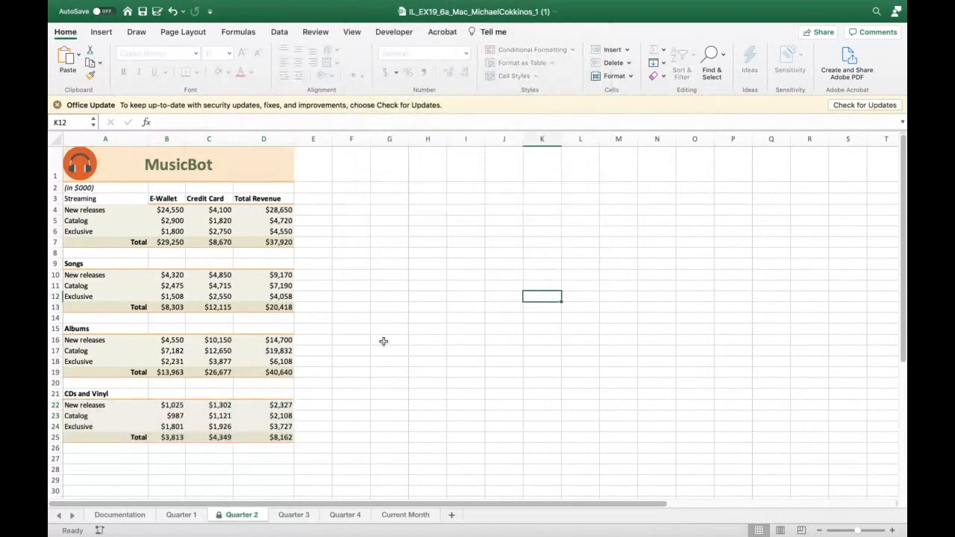
click(280, 405)
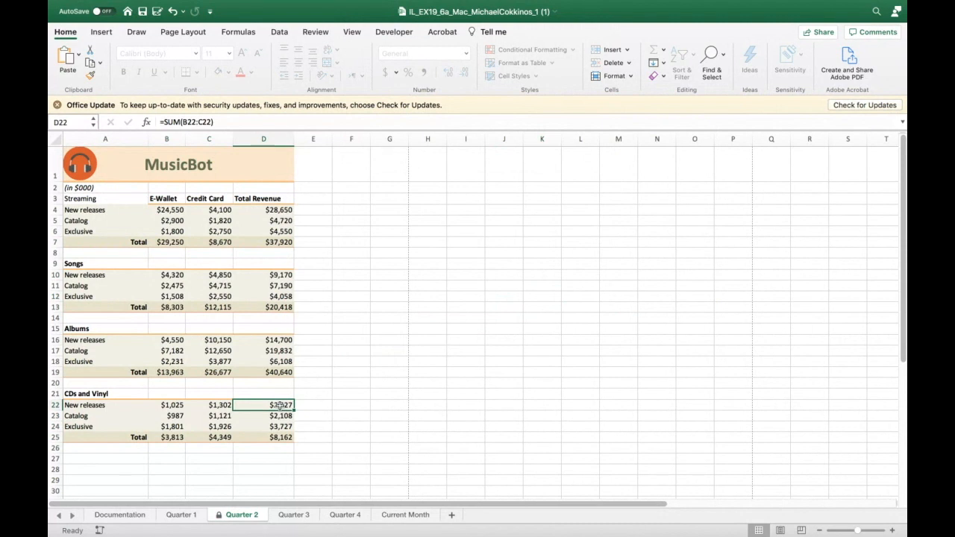
text(12312)
key(Return)
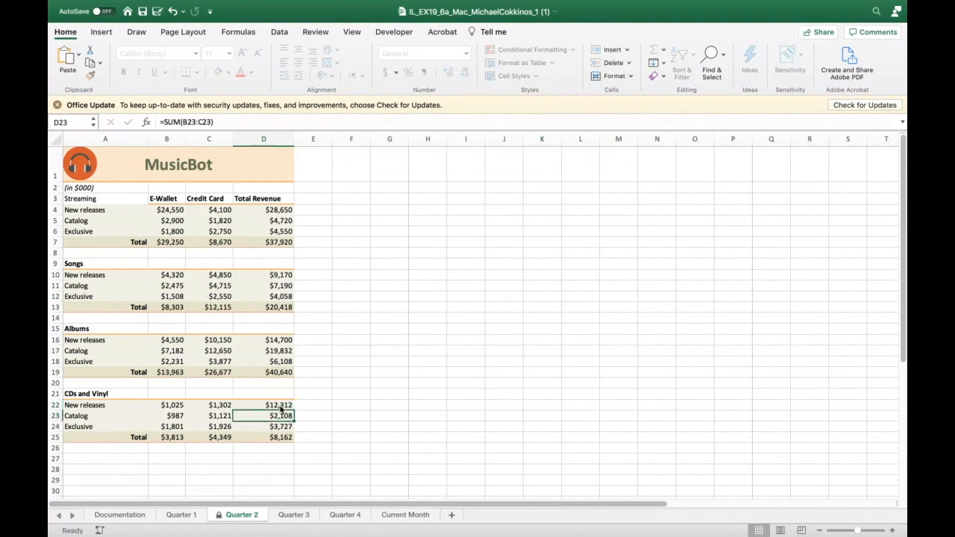
click(255, 407)
text(2141242132131)
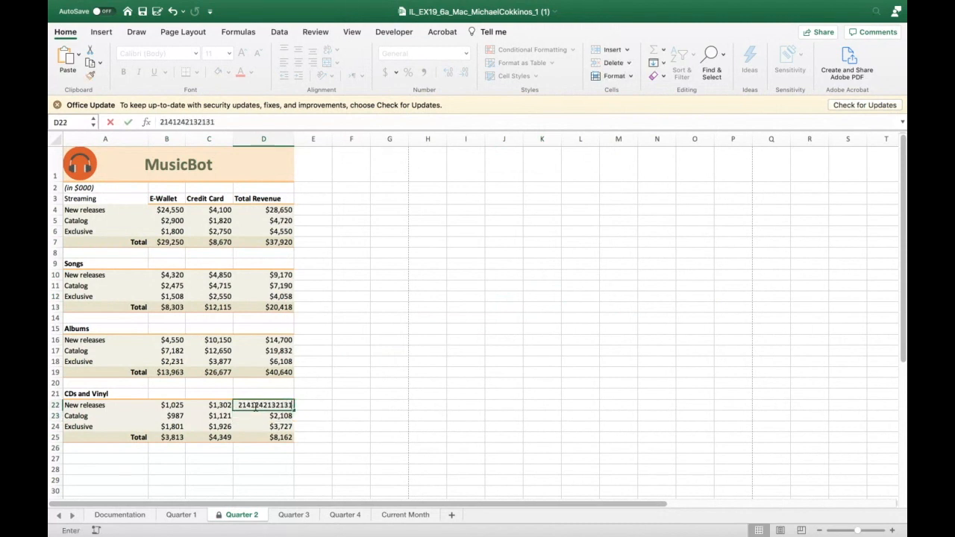
key(Return)
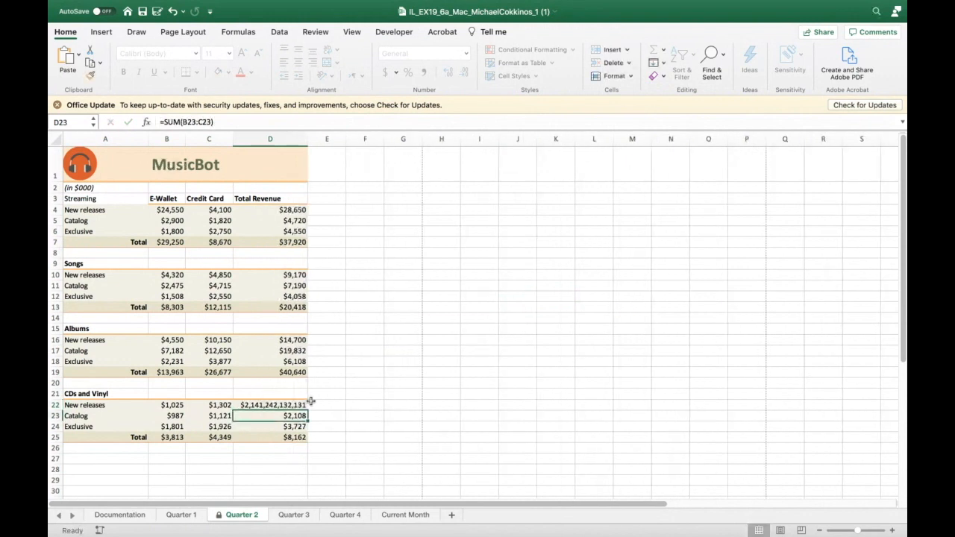
- Try to edit the locked cell D17 and dismiss the alert
click(287, 350)
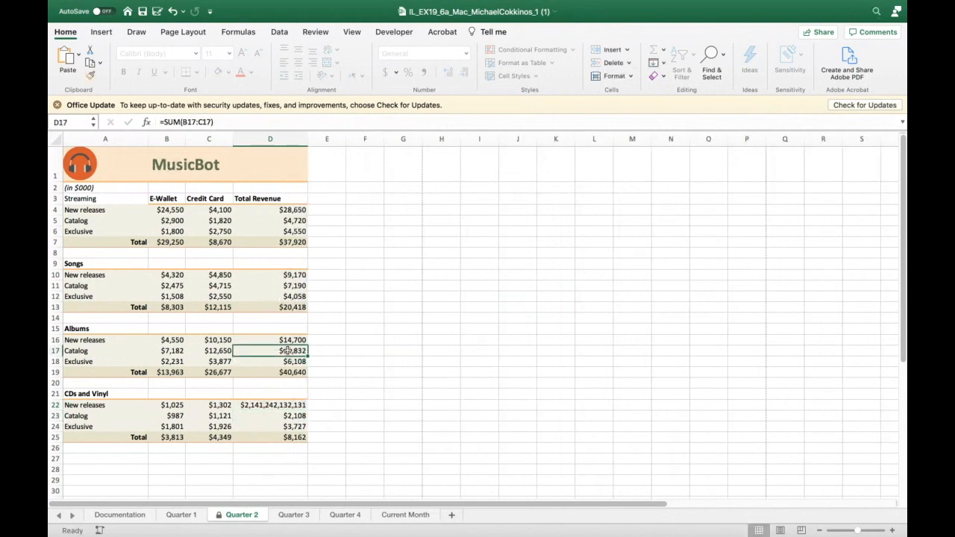
double_click(287, 350)
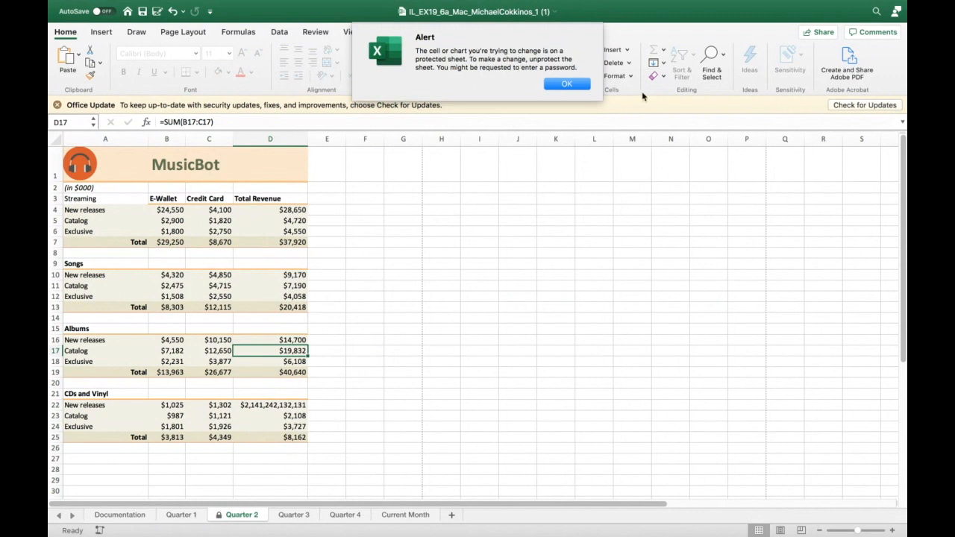
click(562, 86)
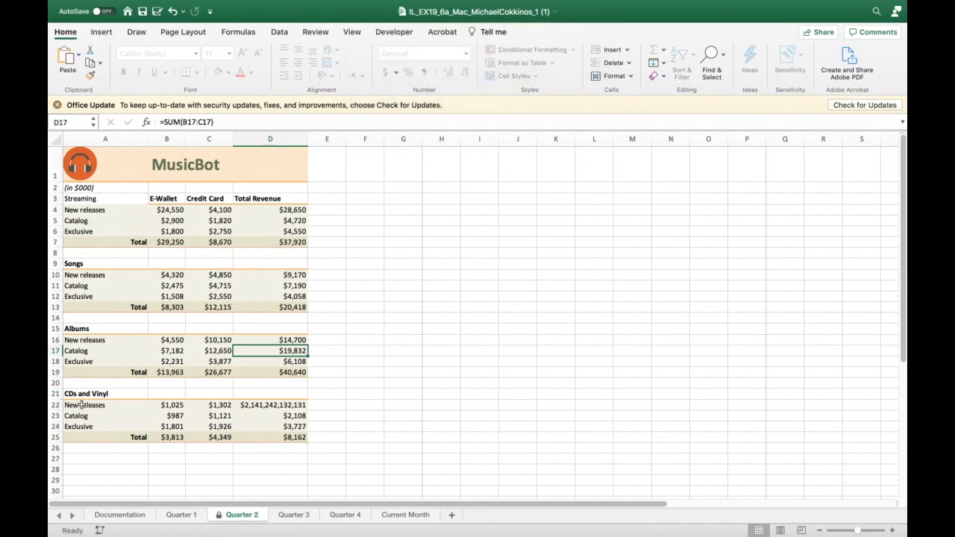
- Undo both test entries made in cell D22
click(297, 436)
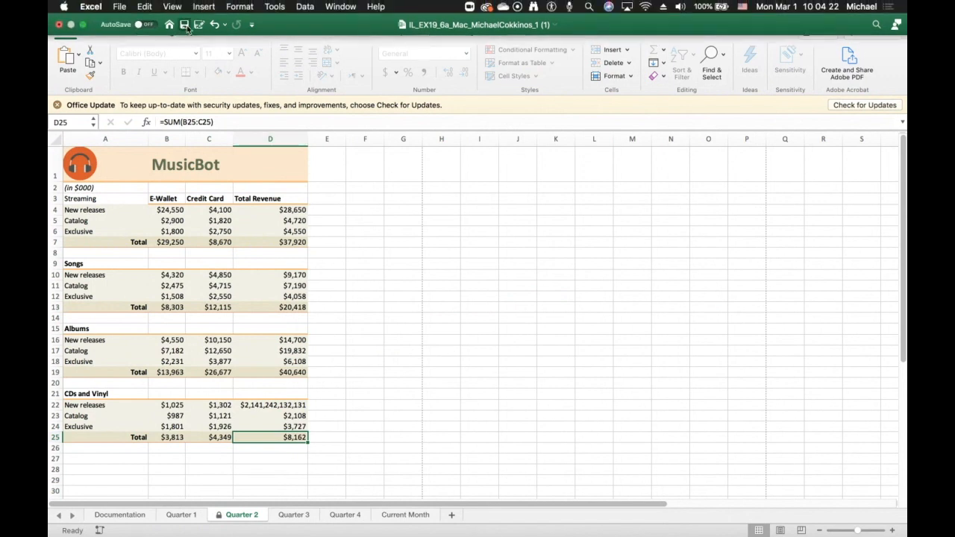
click(215, 26)
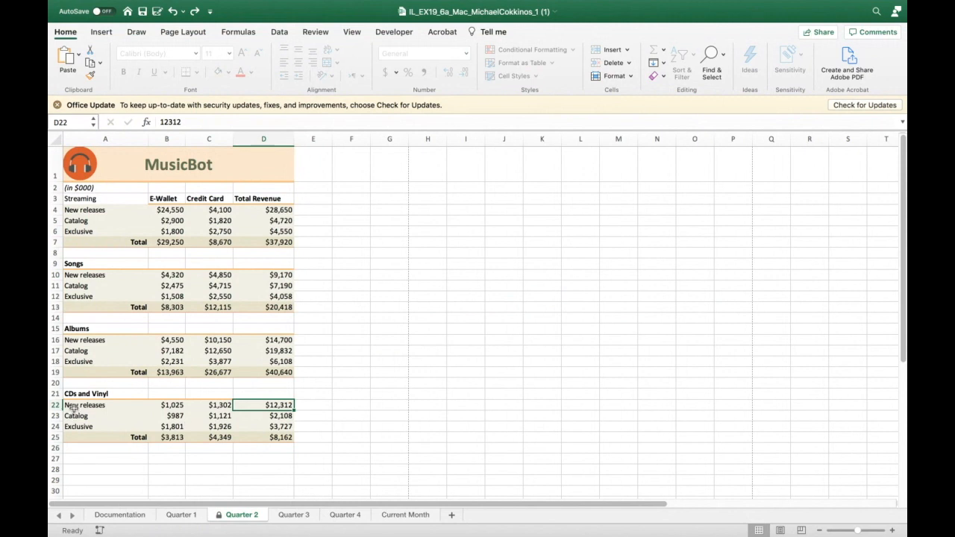
click(174, 12)
click(409, 273)
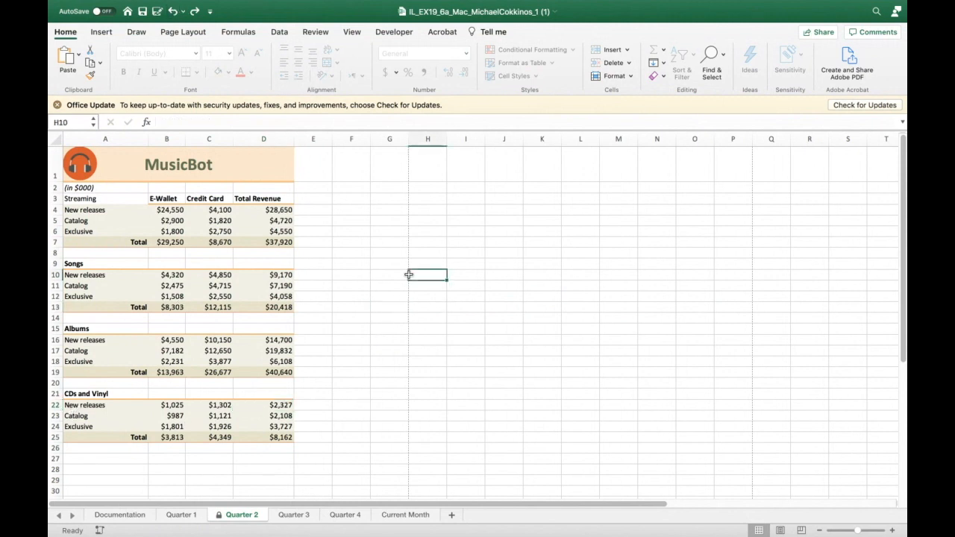
- Unprotect the Quarter 2 sheet and lock the range A22:D25 again
drag(68, 405, 247, 432)
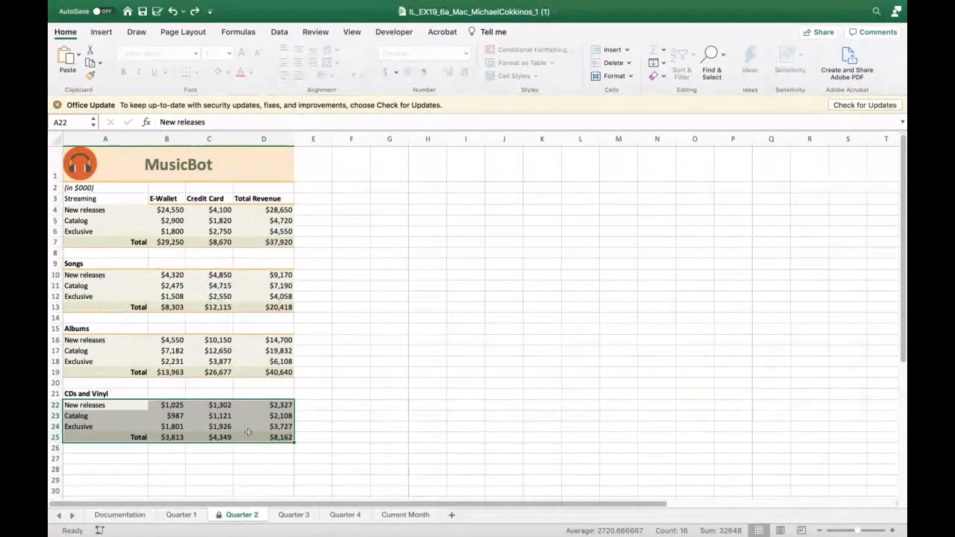
click(631, 78)
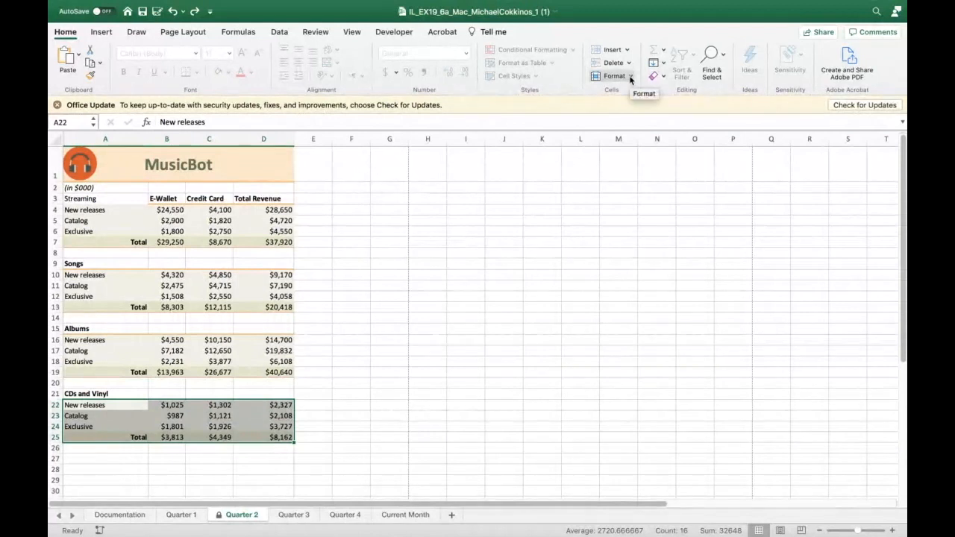
click(646, 306)
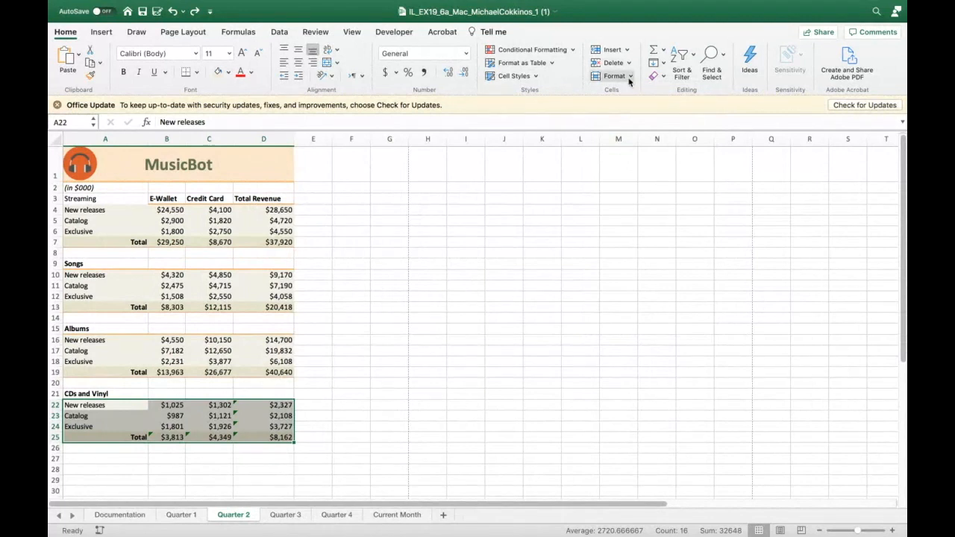
click(629, 79)
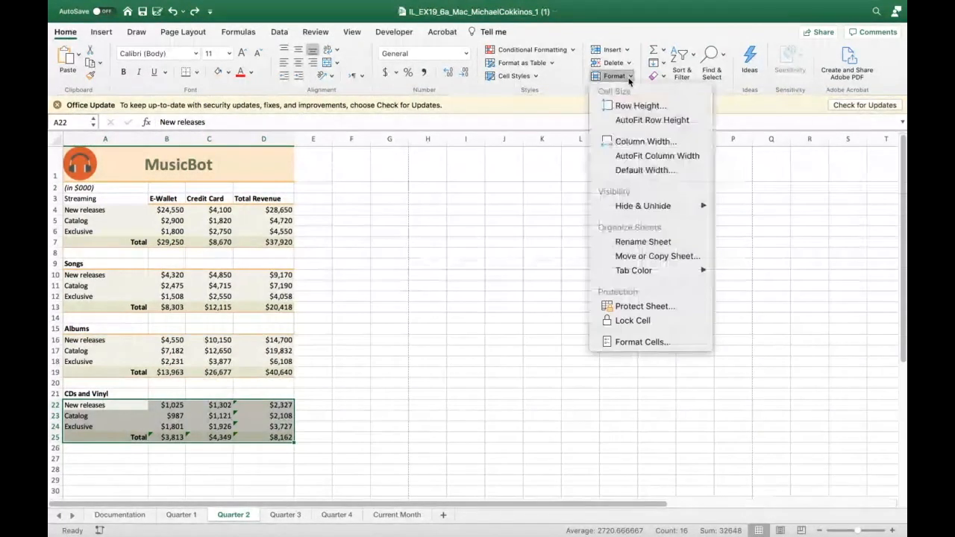
click(639, 344)
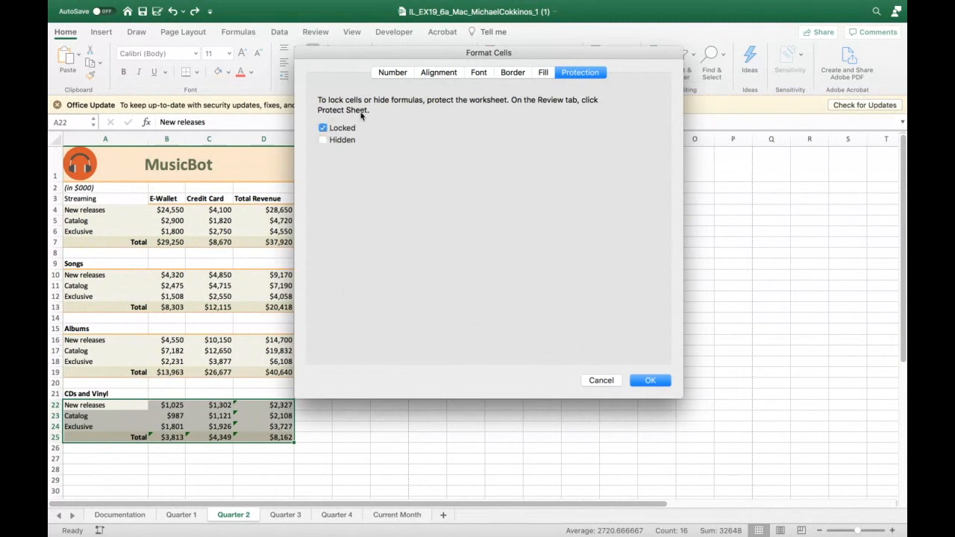
click(323, 128)
click(659, 382)
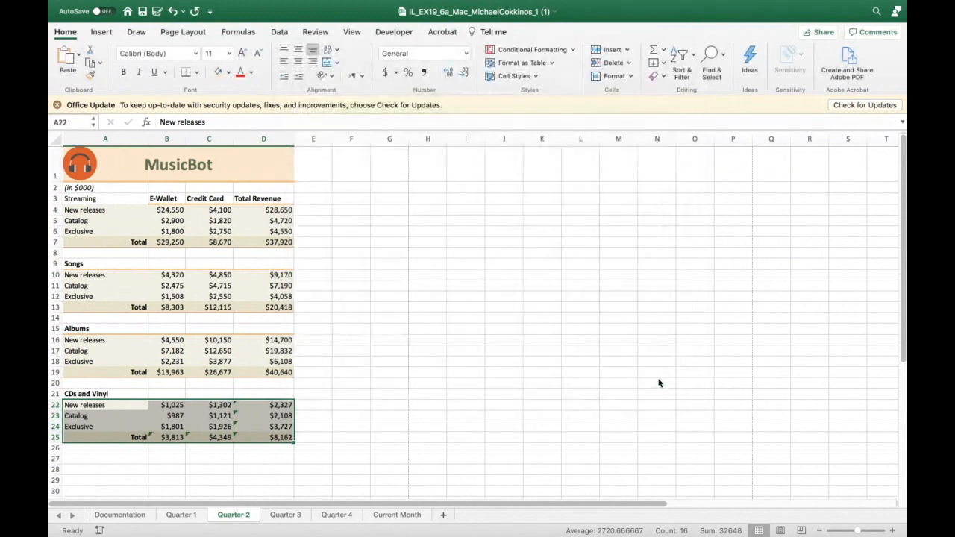
- Protect the Quarter 2 sheet without a password, keeping the default selection permissions
click(629, 77)
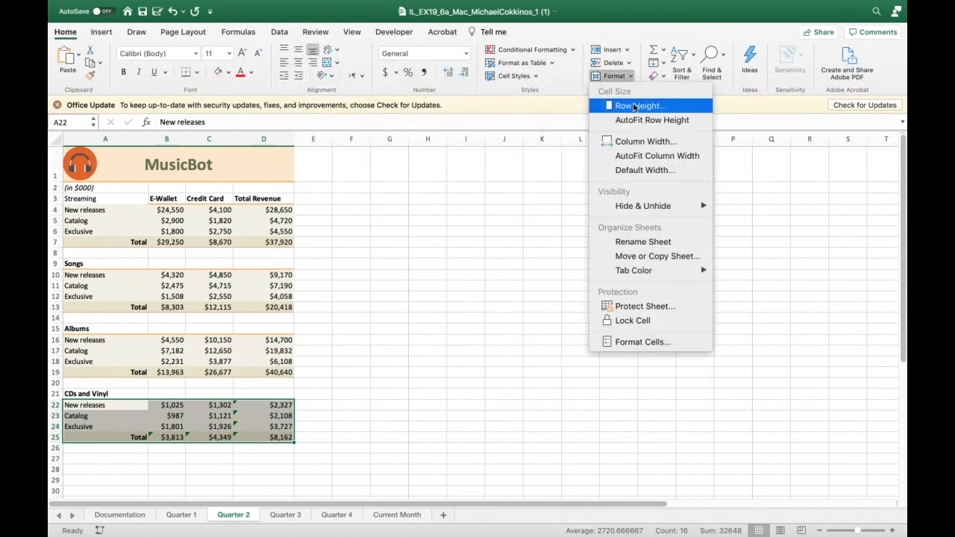
click(639, 305)
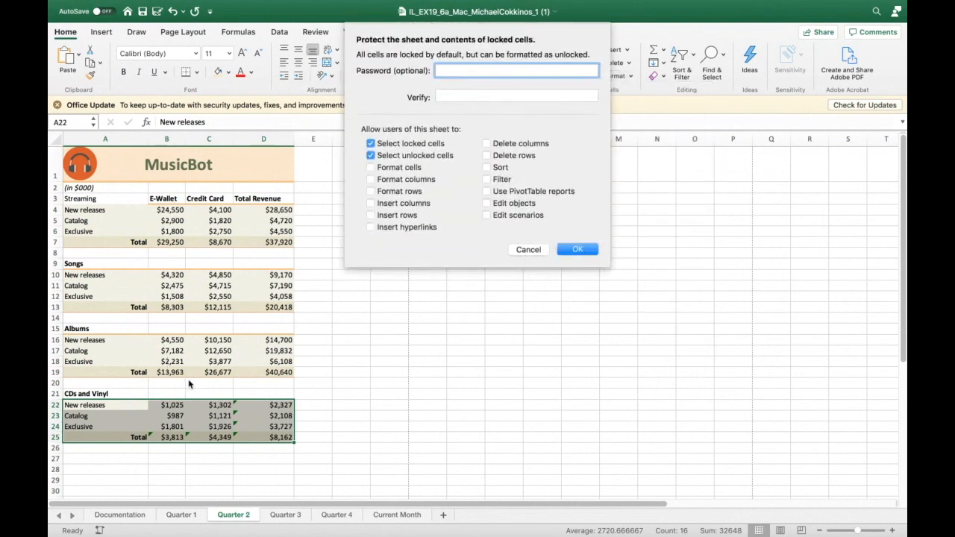
click(584, 249)
click(582, 241)
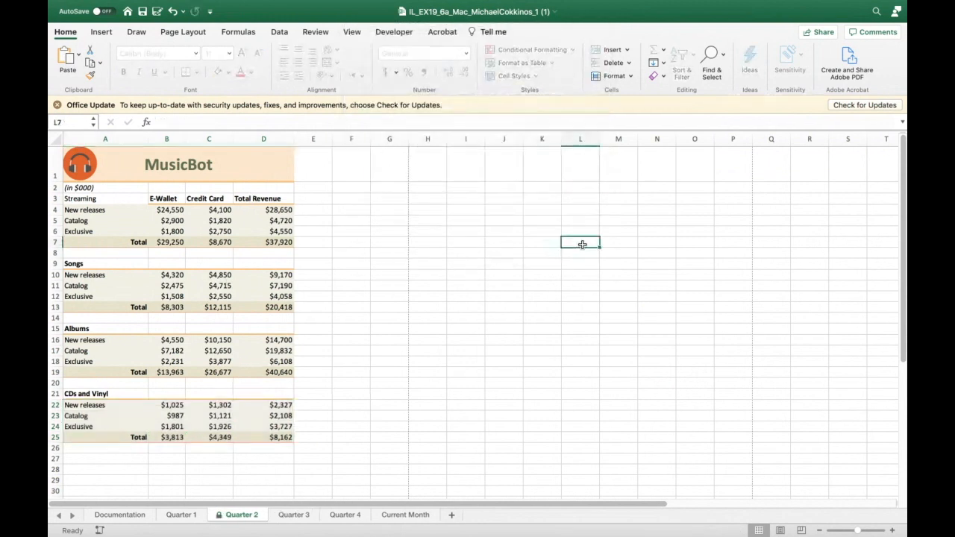
- Try to edit the locked total in cell D5 and dismiss the alert
right_click(272, 233)
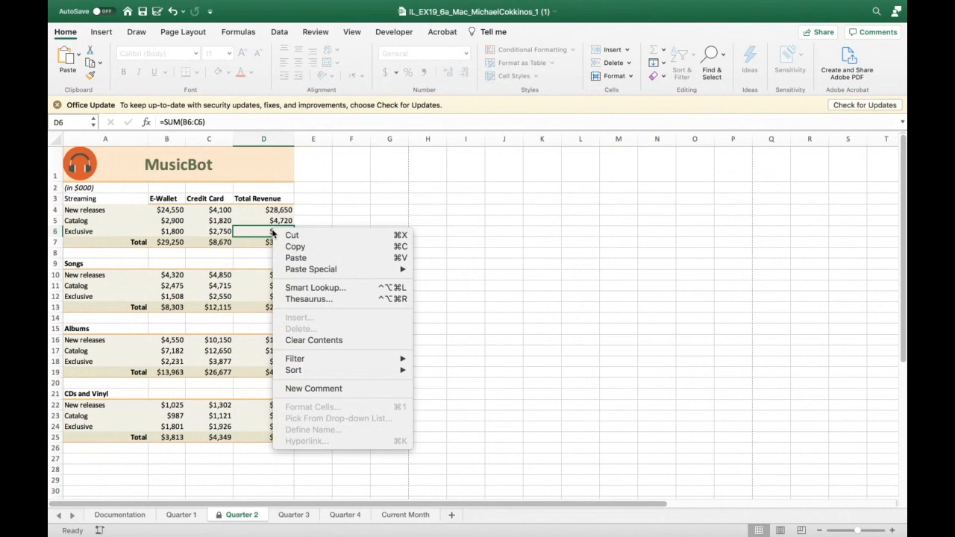
click(384, 163)
click(261, 220)
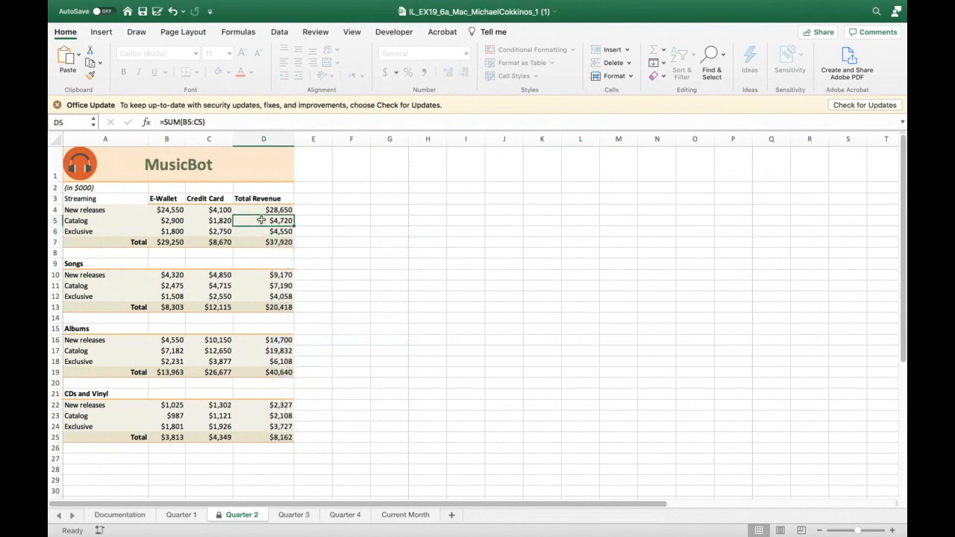
double_click(261, 220)
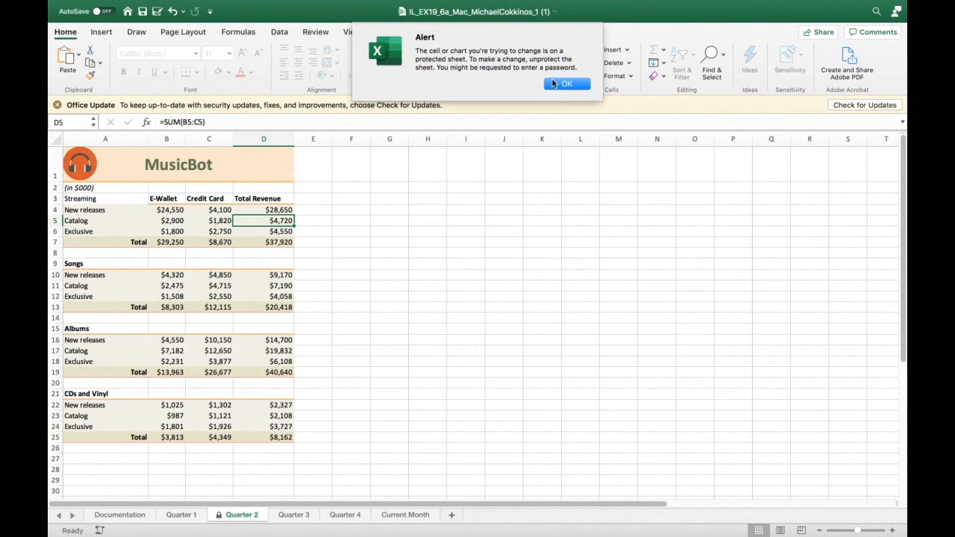
click(567, 83)
- Enter the test value 123`23232323 in the unlocked cell D22 and undo the entry
click(264, 406)
text(123`23232323)
key(Return)
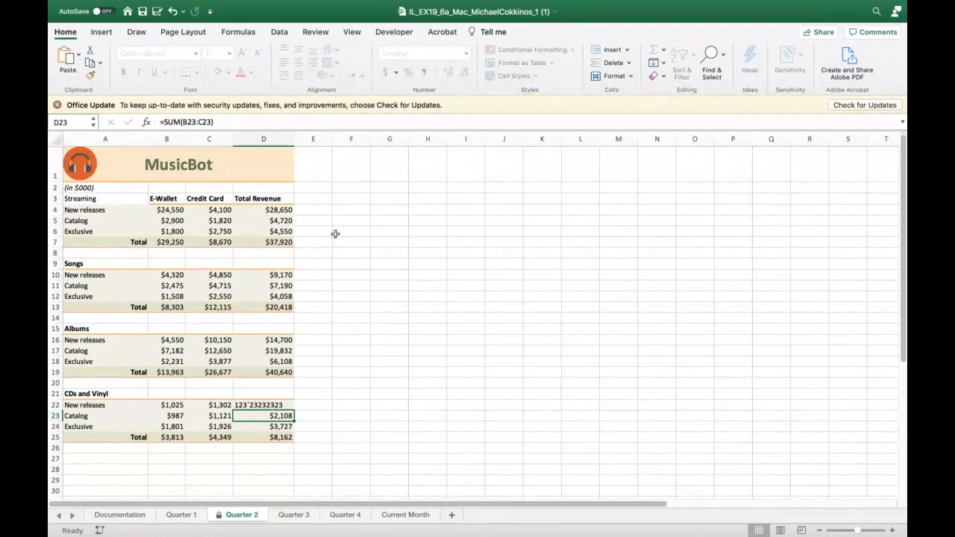
click(172, 11)
click(172, 12)
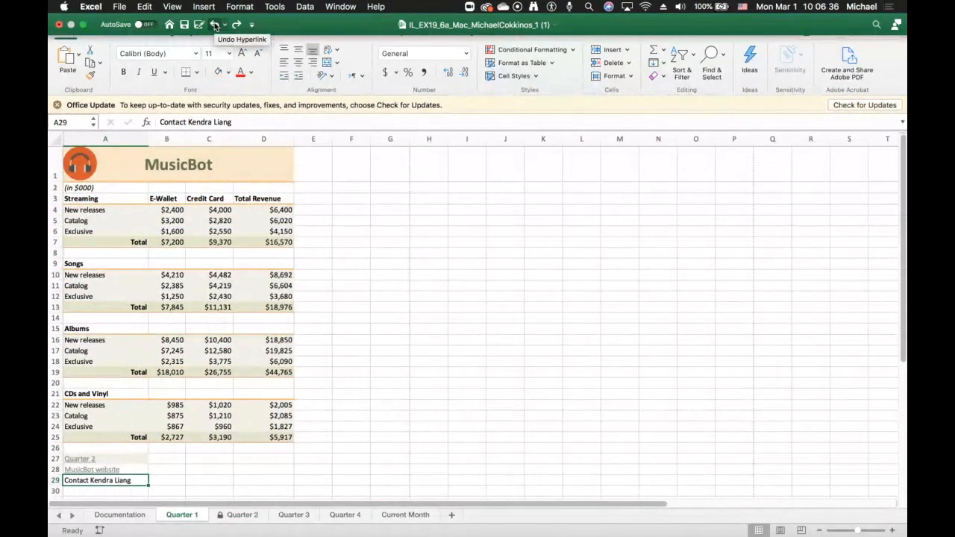
- Undo the most recent hyperlink on the Quarter 1 sheet
click(215, 25)
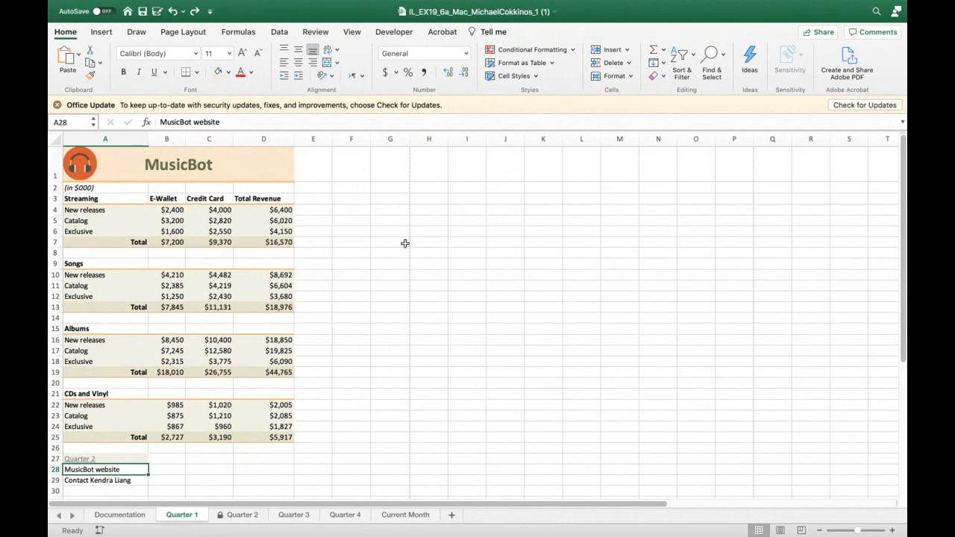
- Enter test values 121 in D5 and 3'3 in D22 on Quarter 1, then undo both entries
click(276, 220)
text(121)
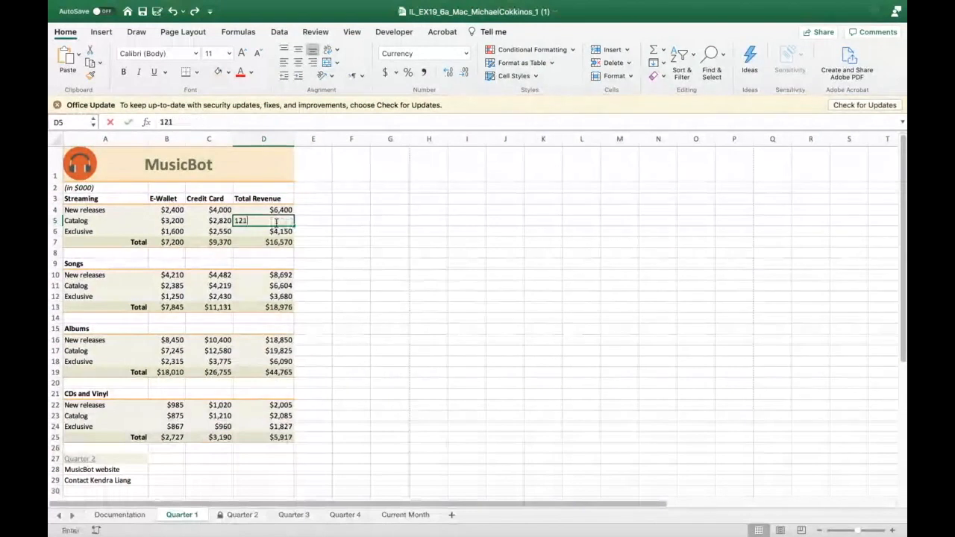
key(Return)
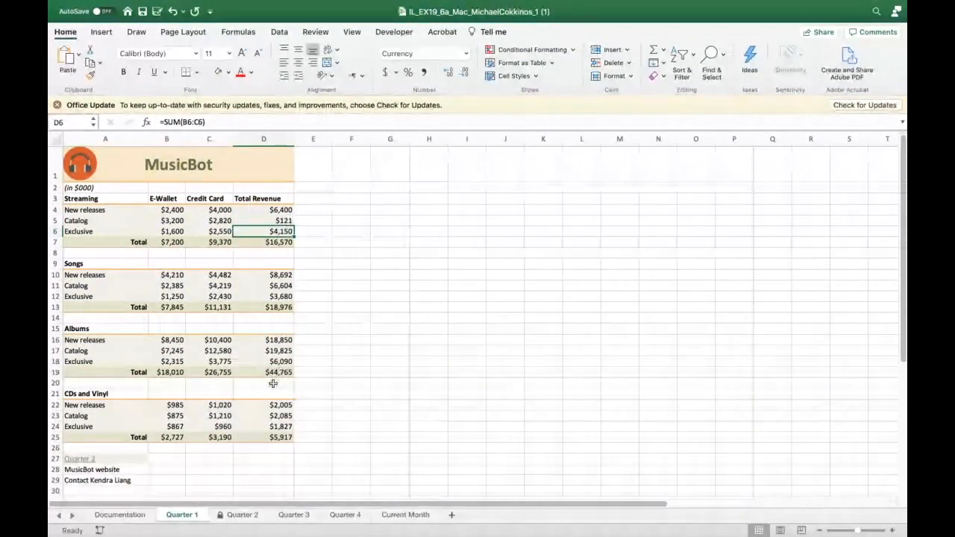
click(273, 407)
text(3'3)
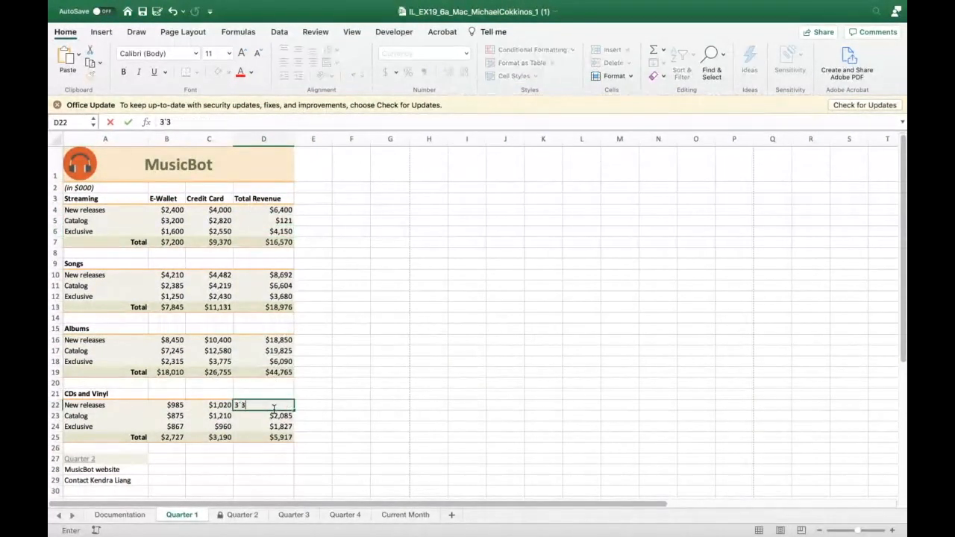
key(Return)
key(super+z)
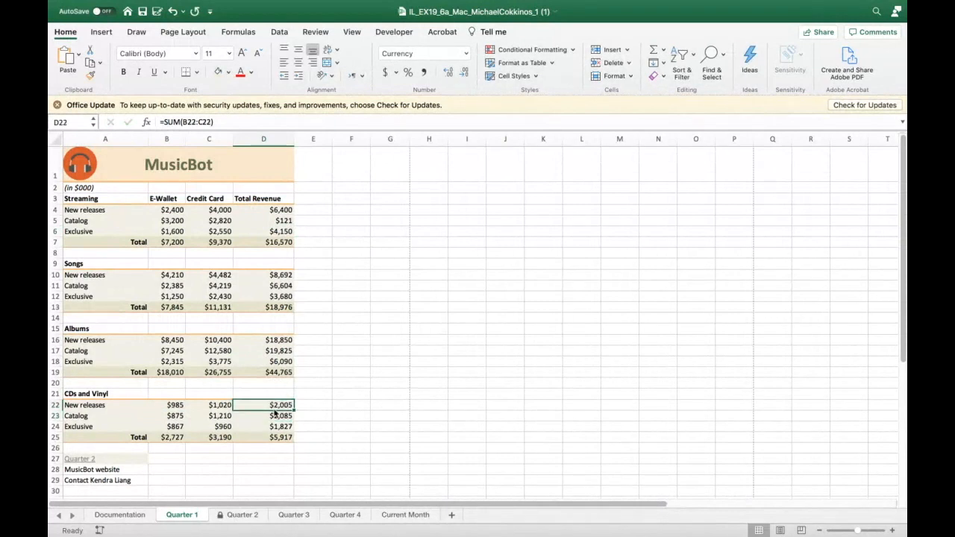
key(super+z)
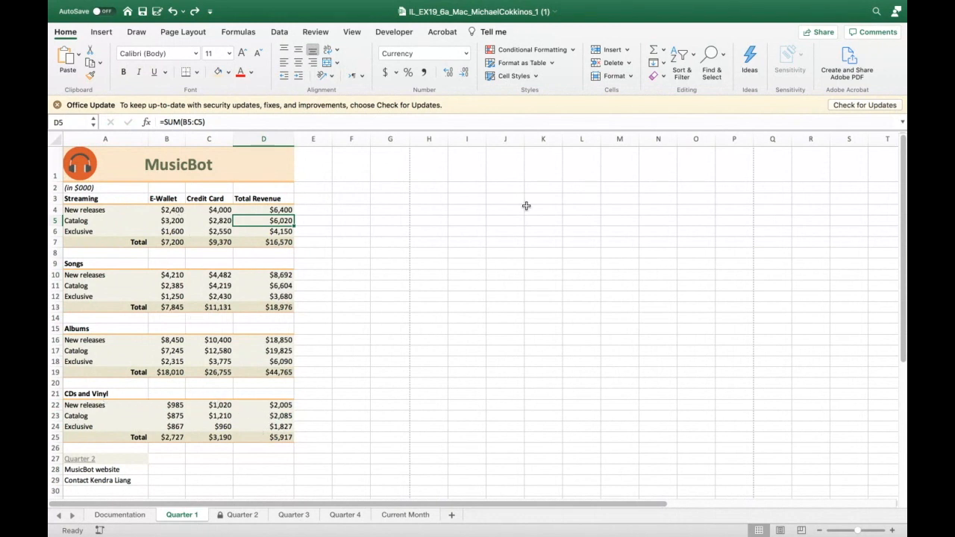
- Open the protection settings of cell D5 in Format Cells and cancel without changes
click(630, 76)
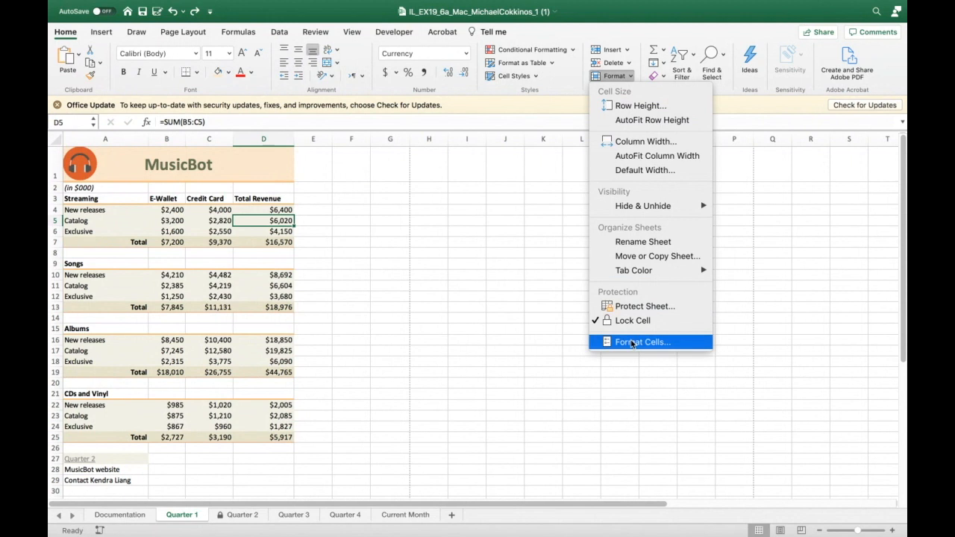
click(631, 342)
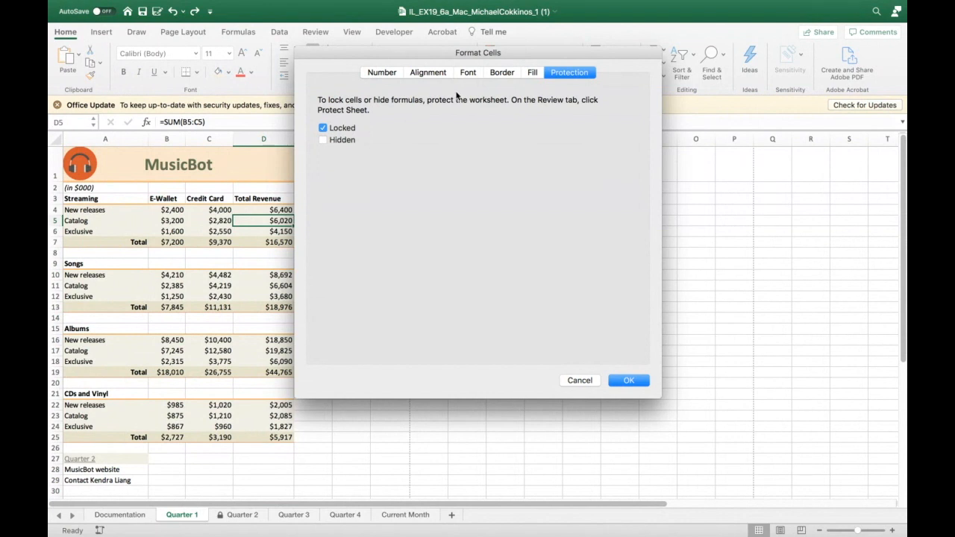
click(580, 379)
- Unlock the range A22:D25 on the Quarter 1 sheet
drag(73, 406, 251, 434)
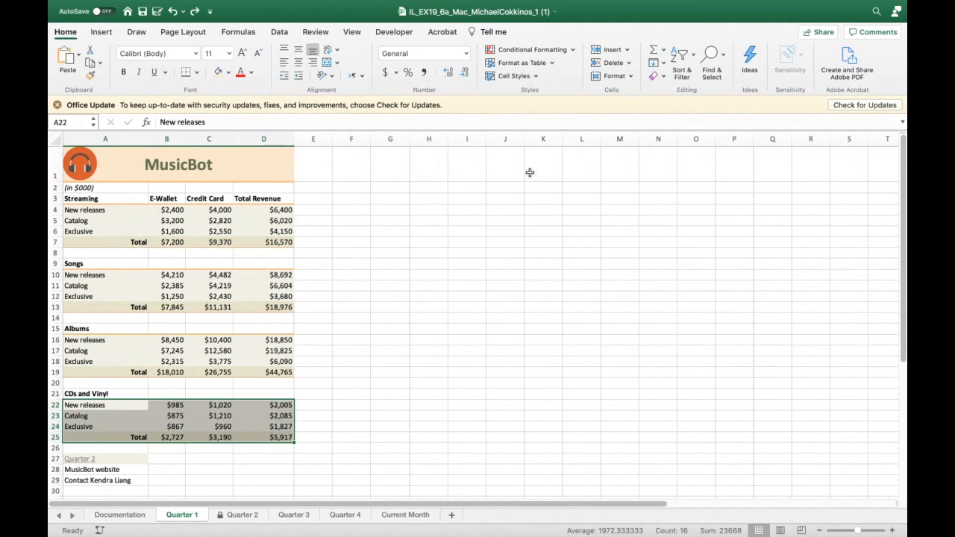
click(627, 78)
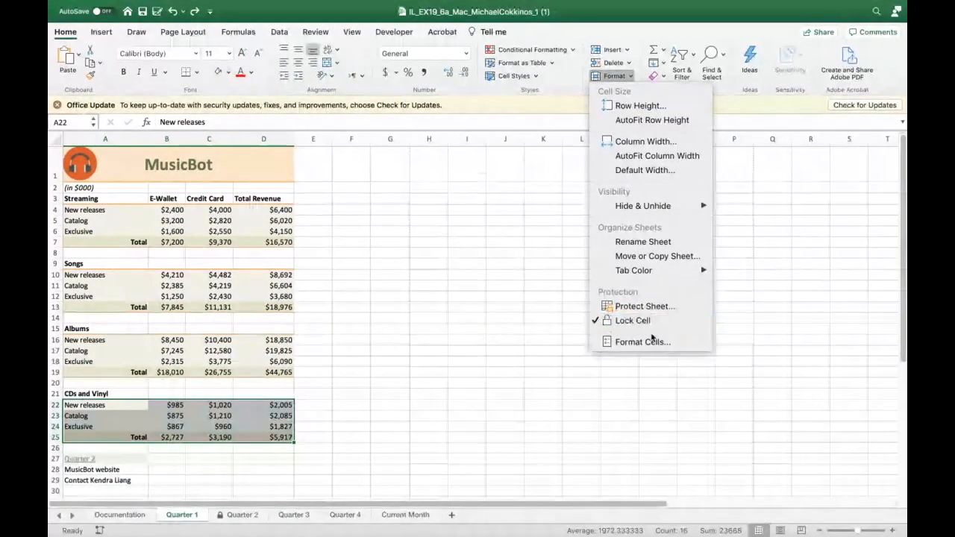
click(649, 341)
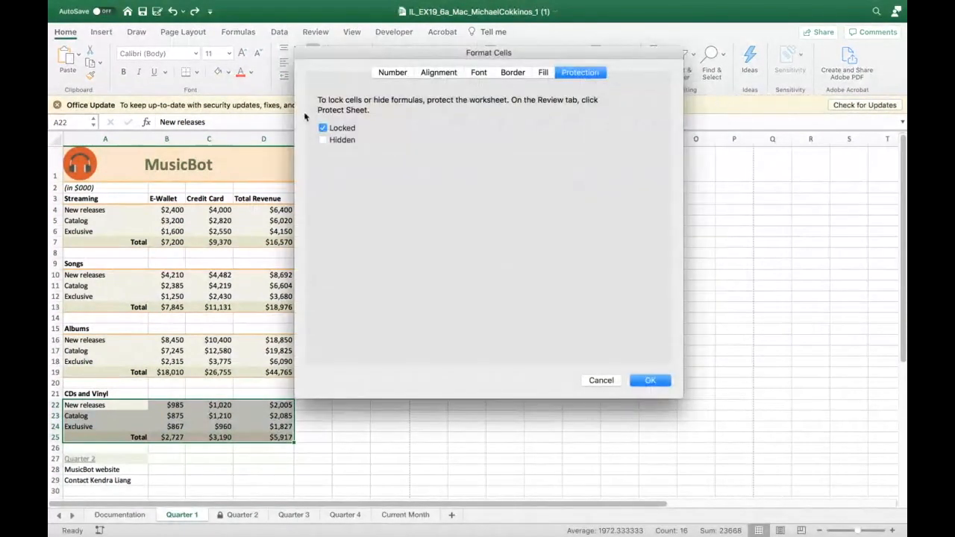
click(322, 129)
click(650, 382)
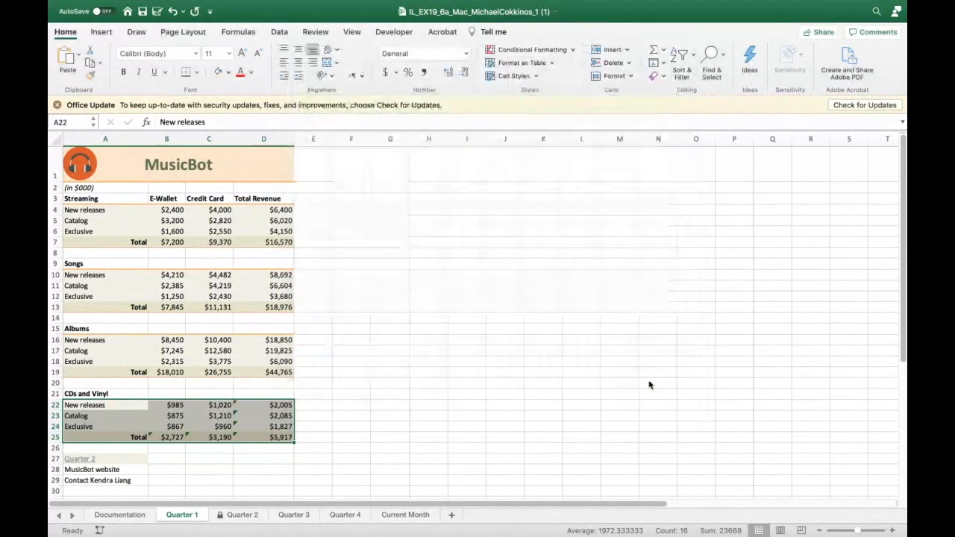
- Protect the Quarter 1 sheet without a password, keeping the default permissions
click(629, 77)
click(624, 306)
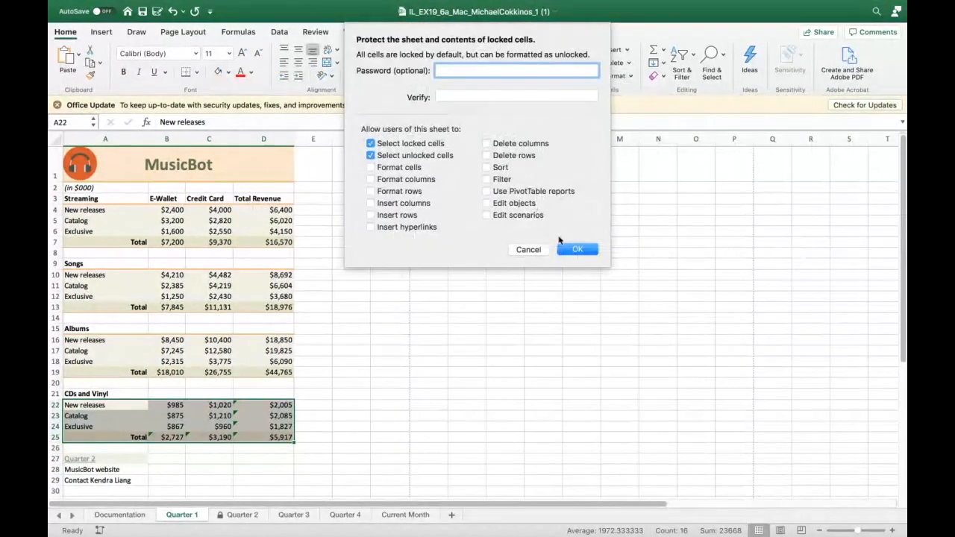
click(574, 249)
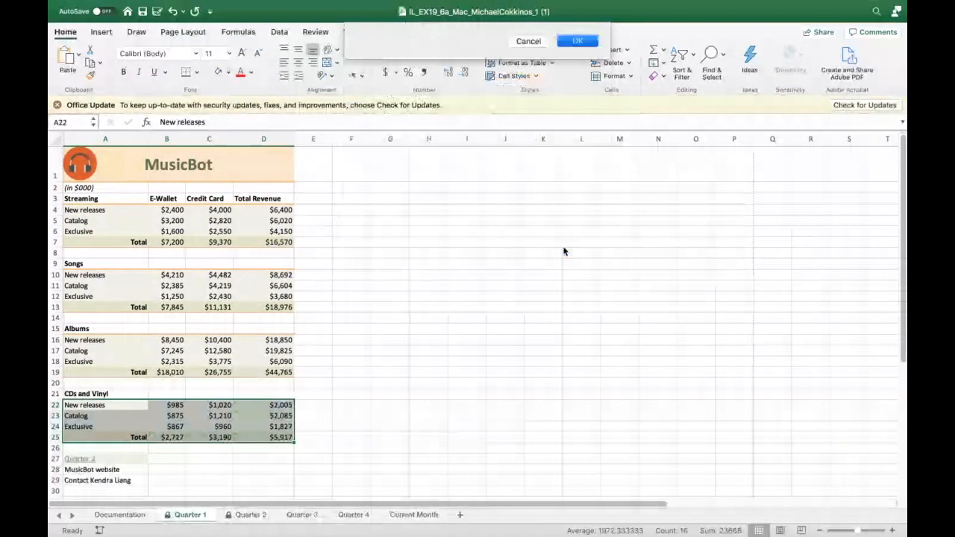
- Enter the test value 2332322 in the unlocked cell D22
click(310, 390)
click(277, 405)
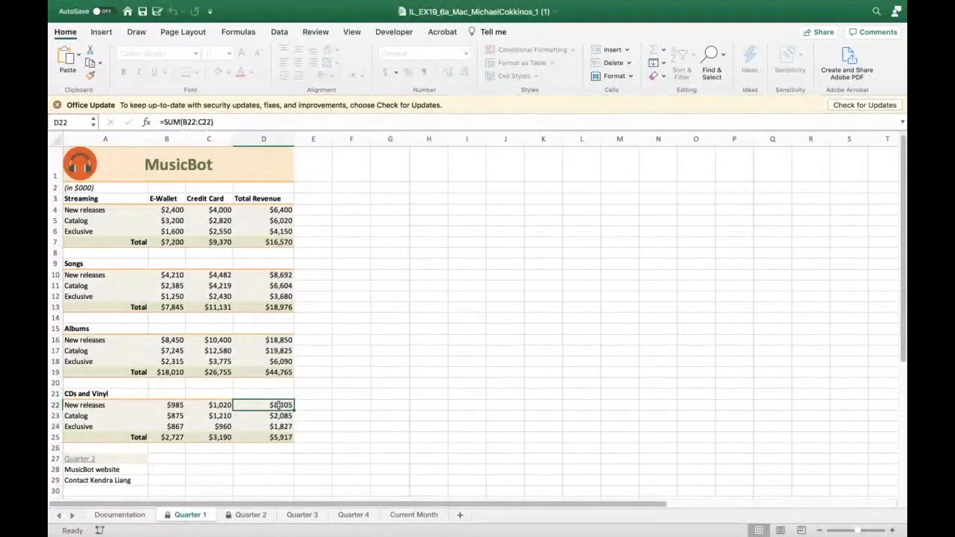
text(2332322)
key(Return)
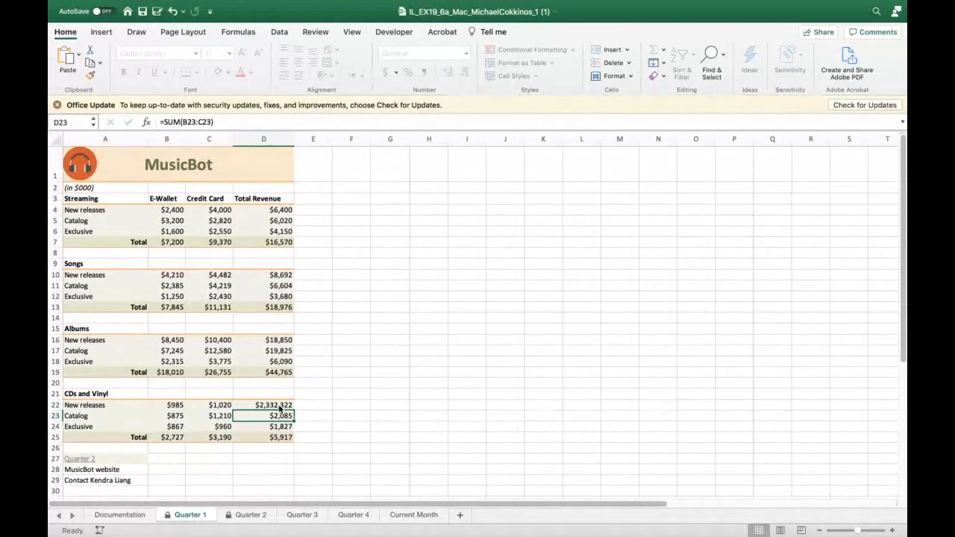
- Try to edit the locked total in cell D19 and dismiss the alert
double_click(269, 371)
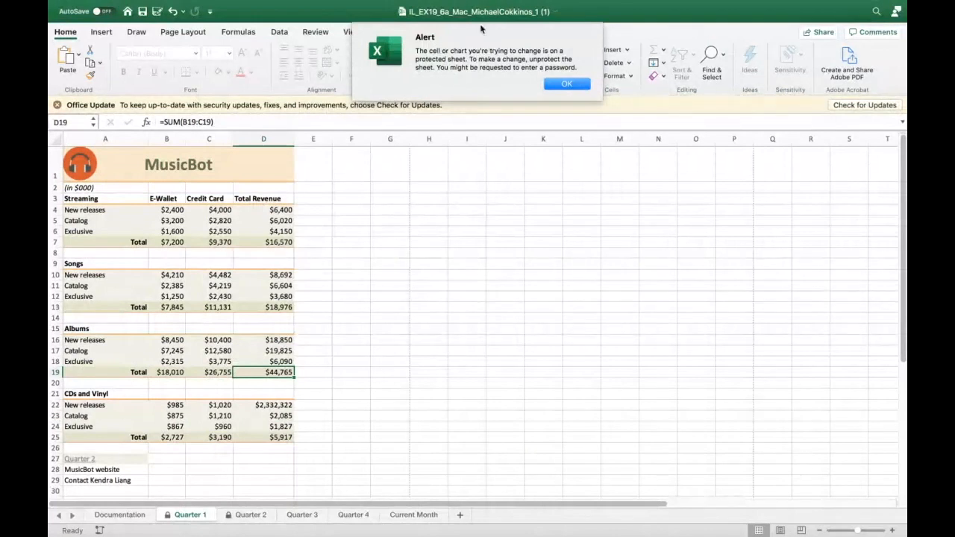
click(565, 84)
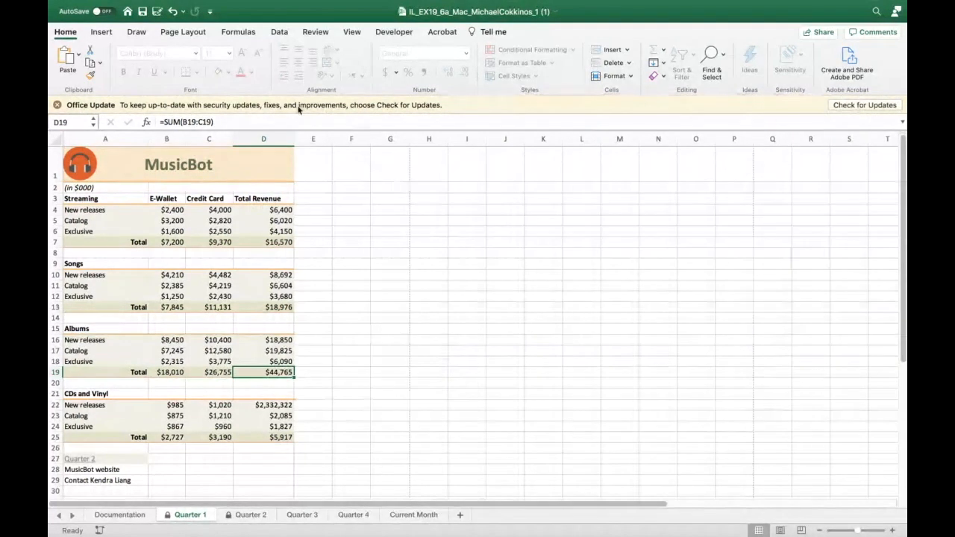
- Undo the test entry in cell D22
click(174, 13)
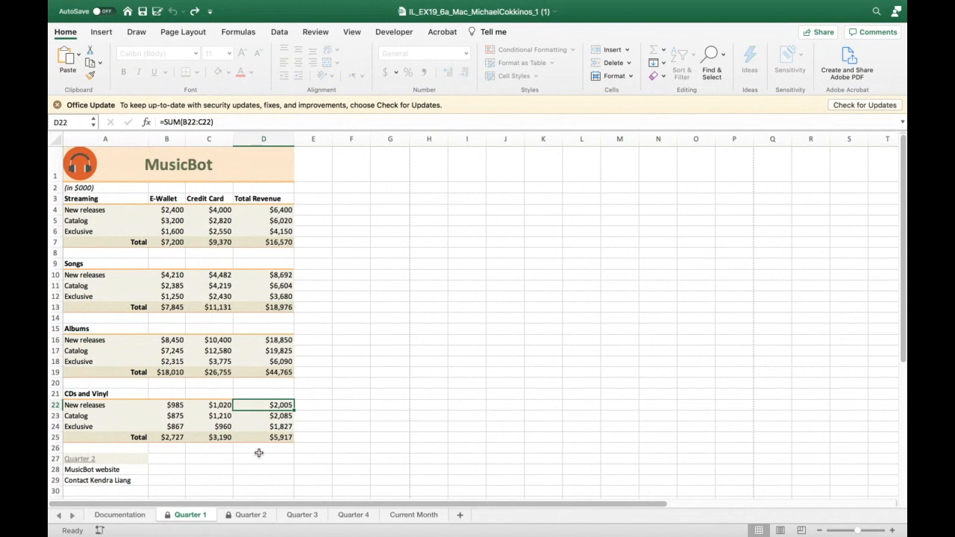
click(630, 77)
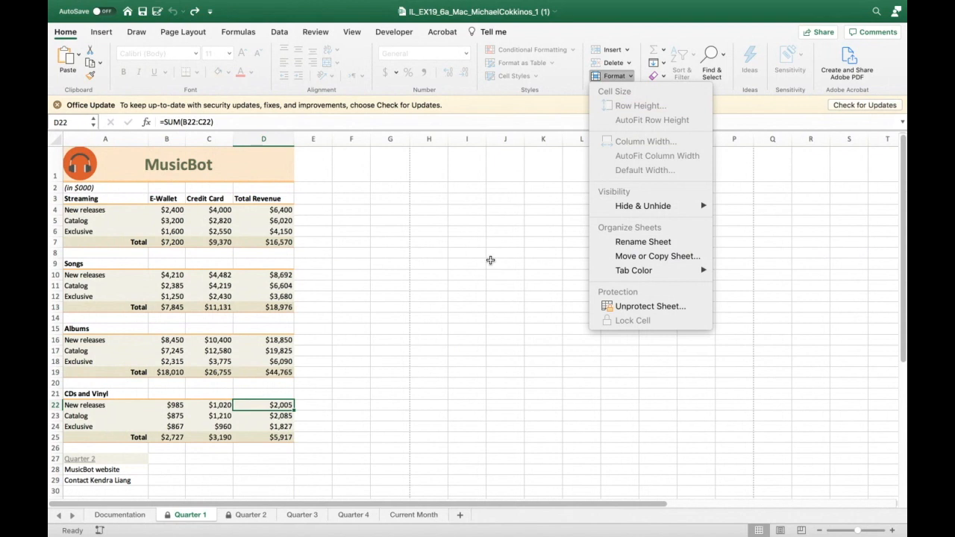
click(490, 260)
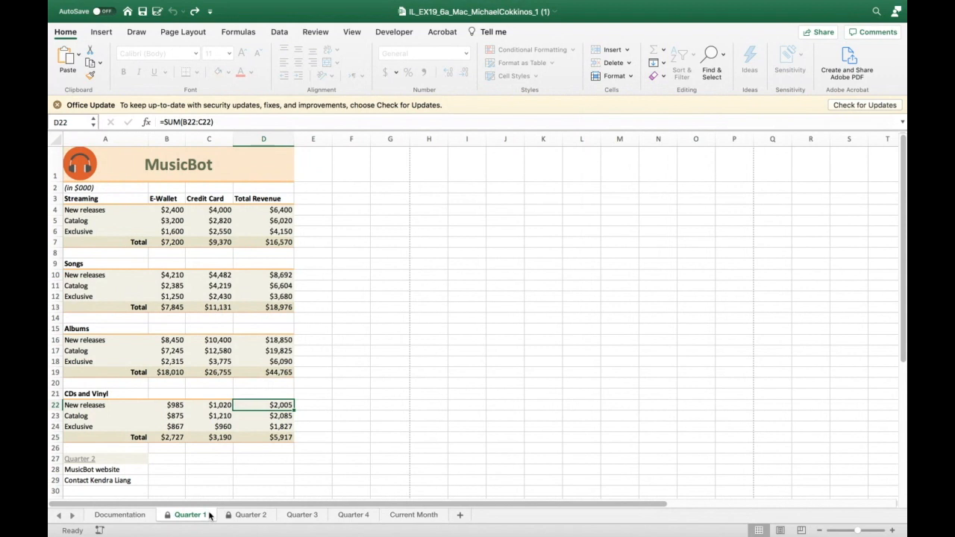
- Insert a page break above row 21 (CDs and Vinyl) on the Quarter 2 sheet
click(232, 514)
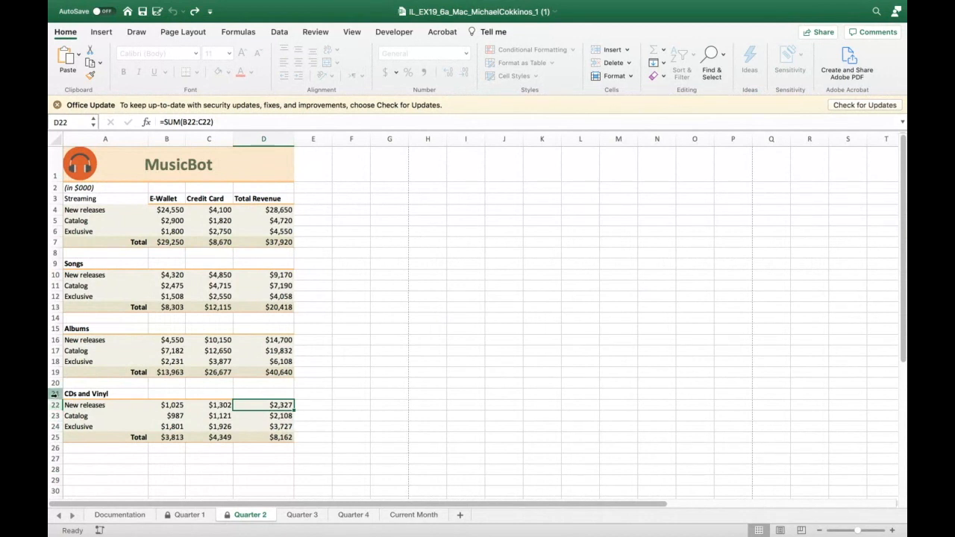
click(54, 393)
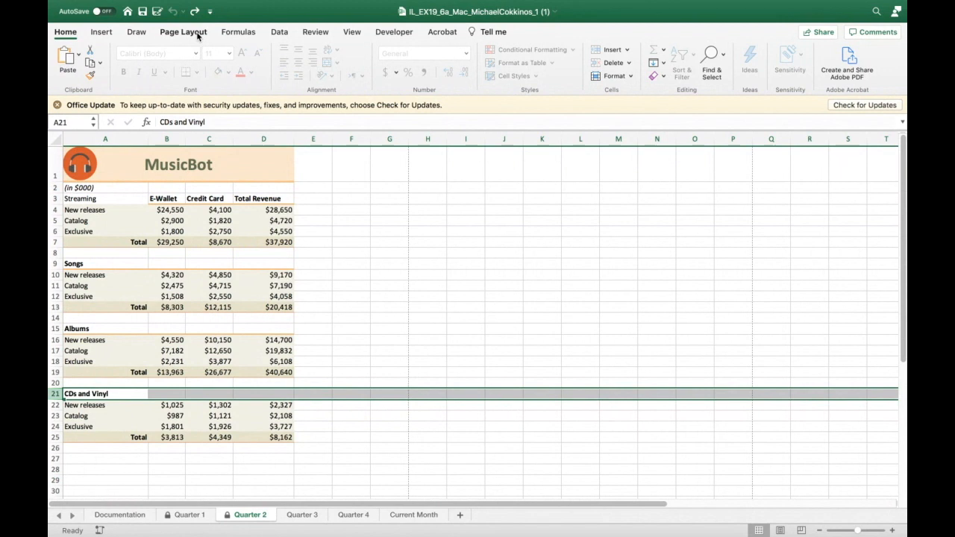
click(108, 34)
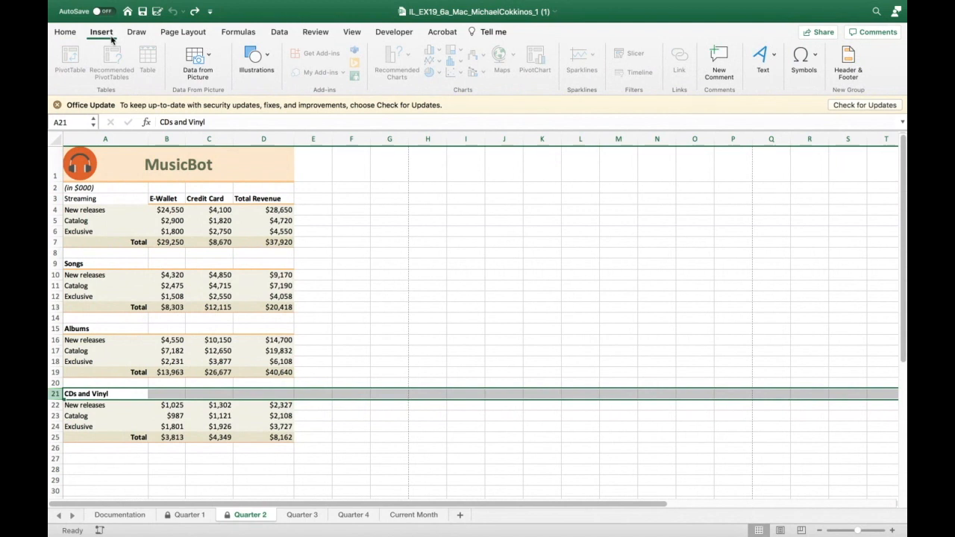
click(195, 35)
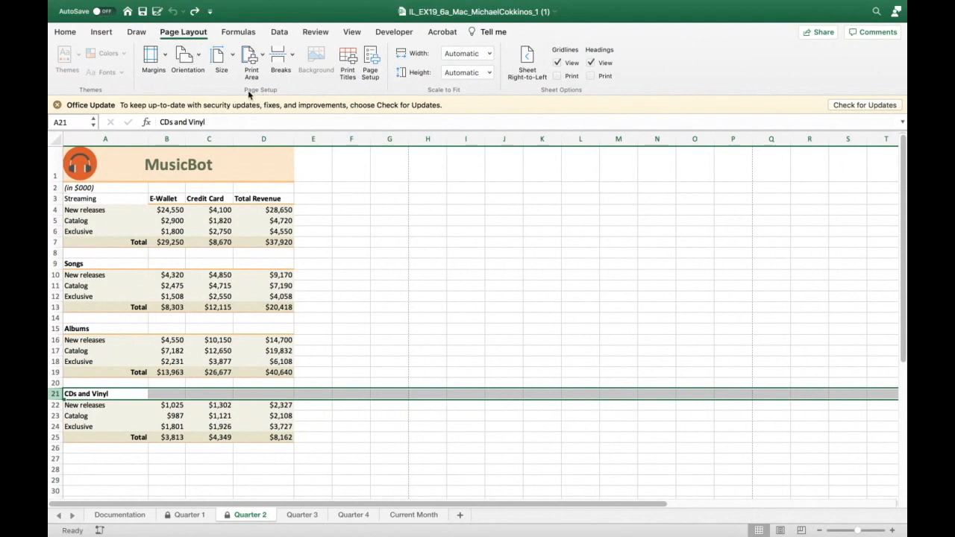
click(288, 59)
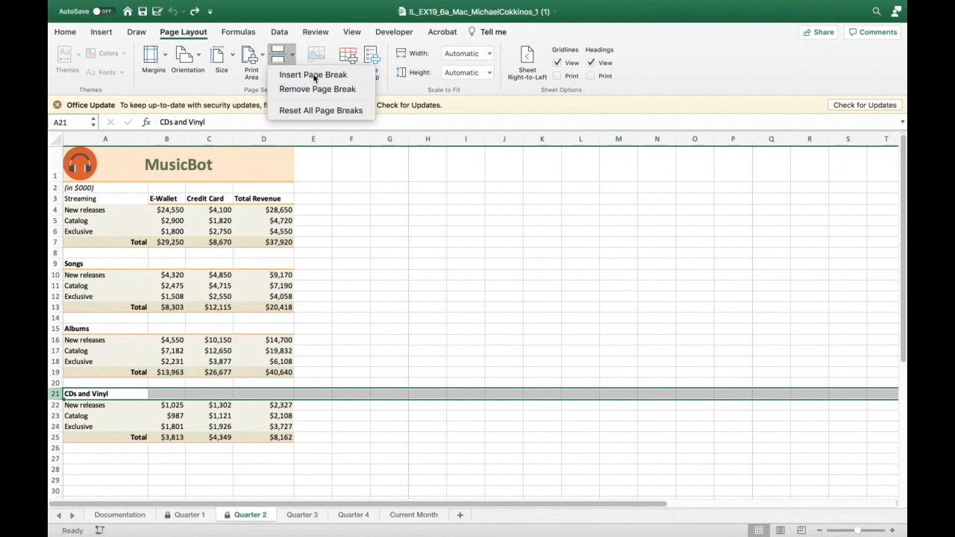
click(314, 76)
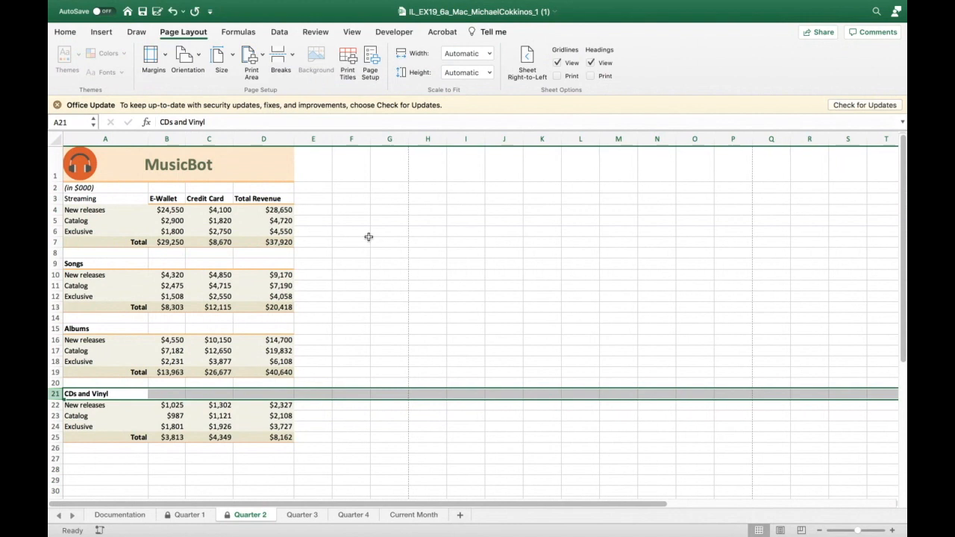
- Preview the Quarter 2 sheet's page division in Page Layout view
click(391, 242)
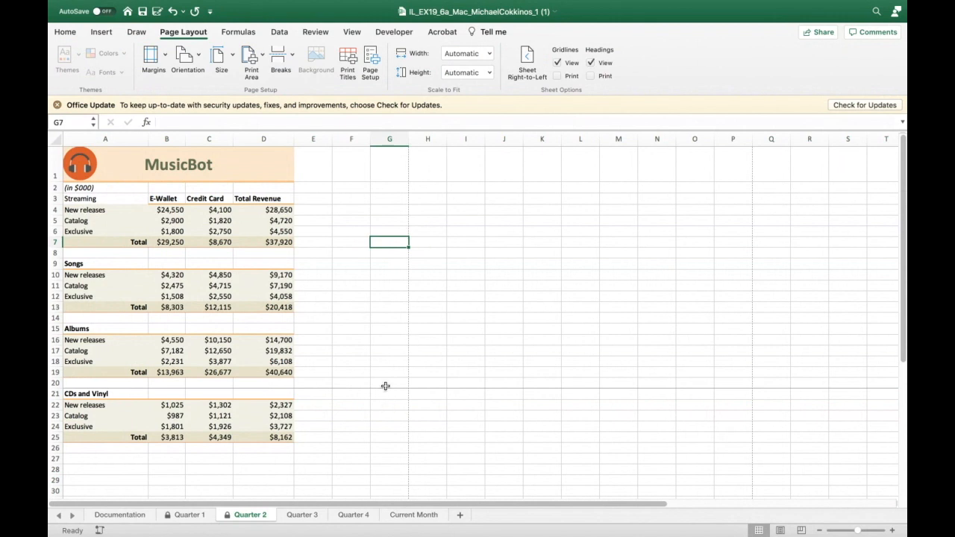
scroll(339, 387, down, 12)
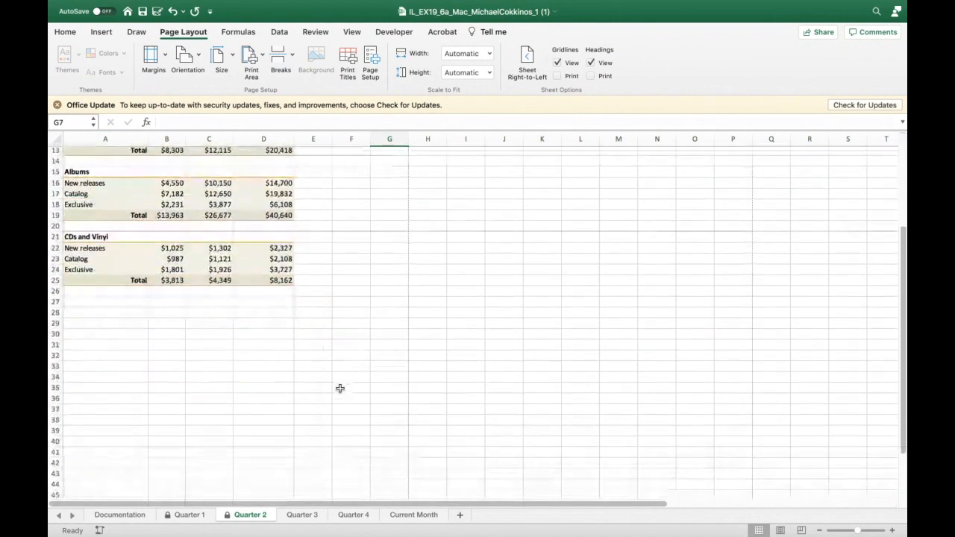
scroll(340, 388, down, 5)
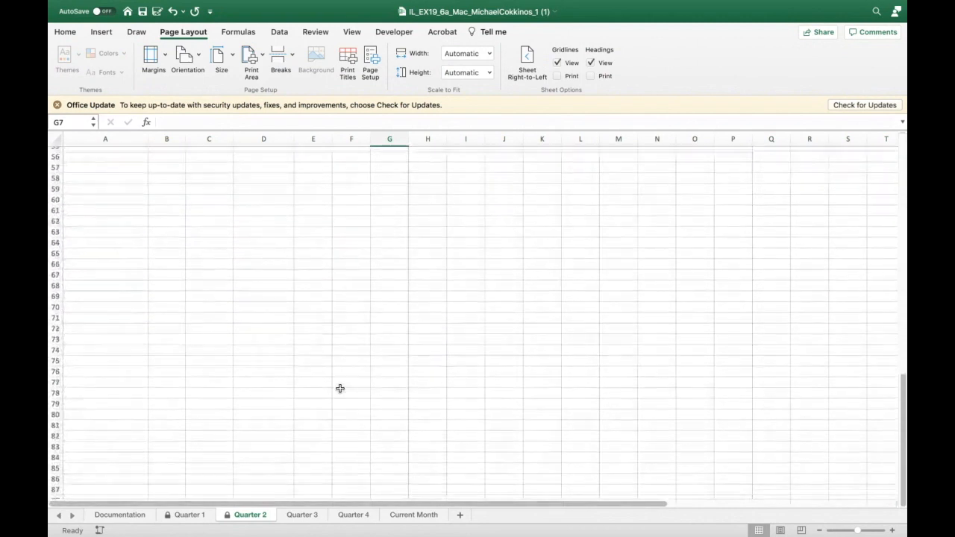
scroll(339, 388, up, 20)
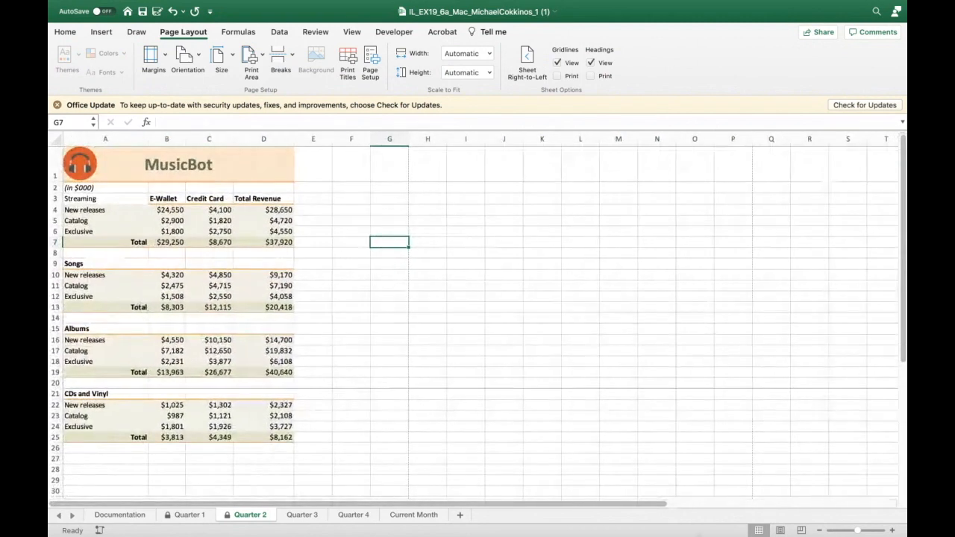
click(779, 531)
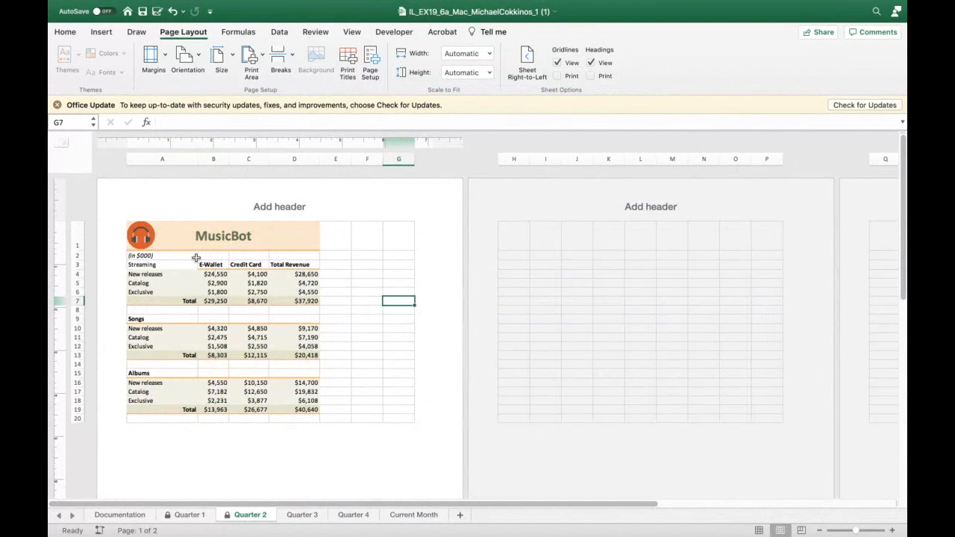
scroll(177, 365, down, 3)
scroll(177, 365, down, 15)
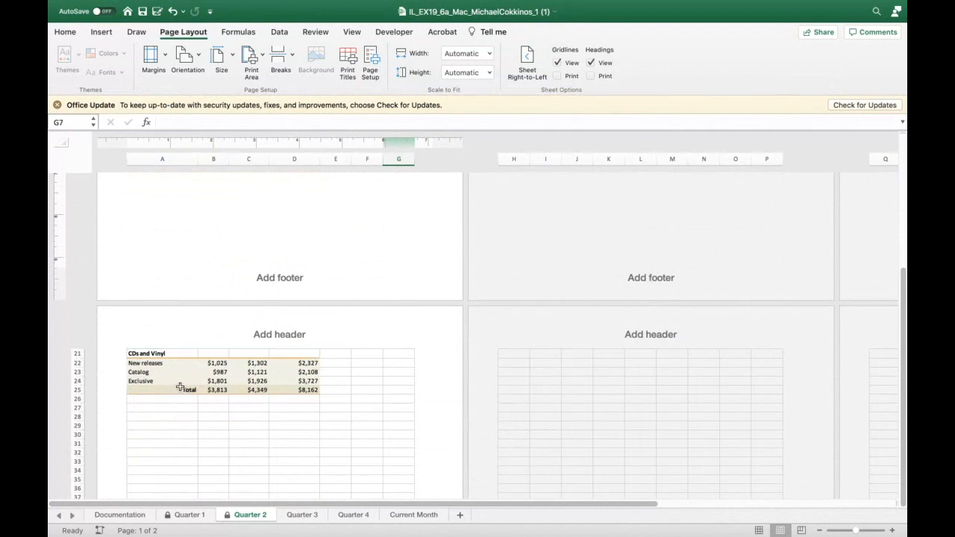
scroll(185, 416, up, 15)
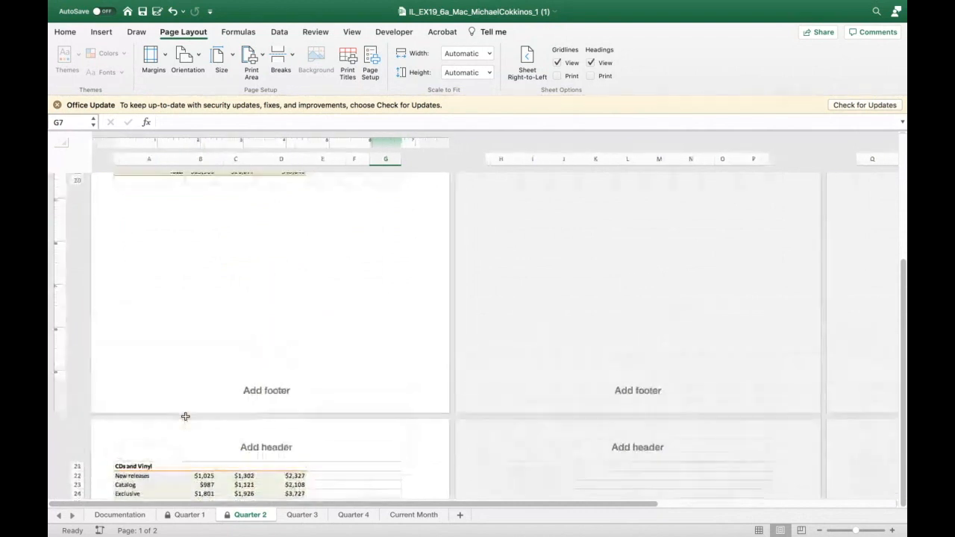
- Undo the recent changes, including the page break above row 21, and recheck the pages in Page Layout view
click(175, 12)
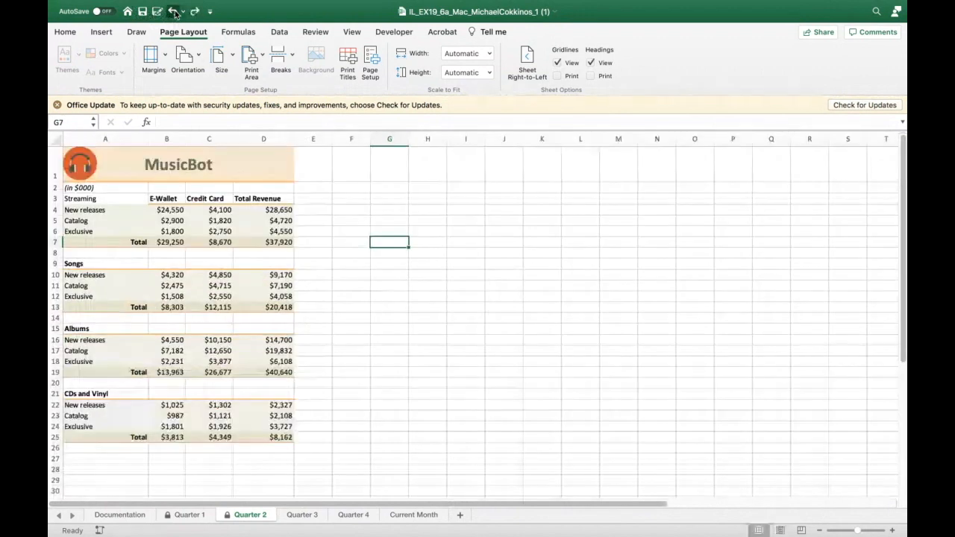
scroll(227, 179, down, 5)
scroll(228, 180, up, 5)
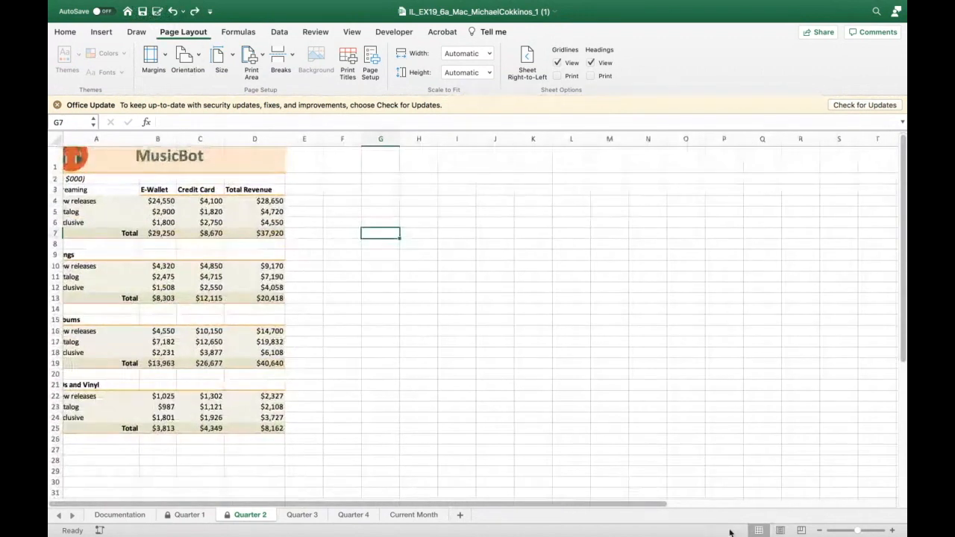
click(779, 530)
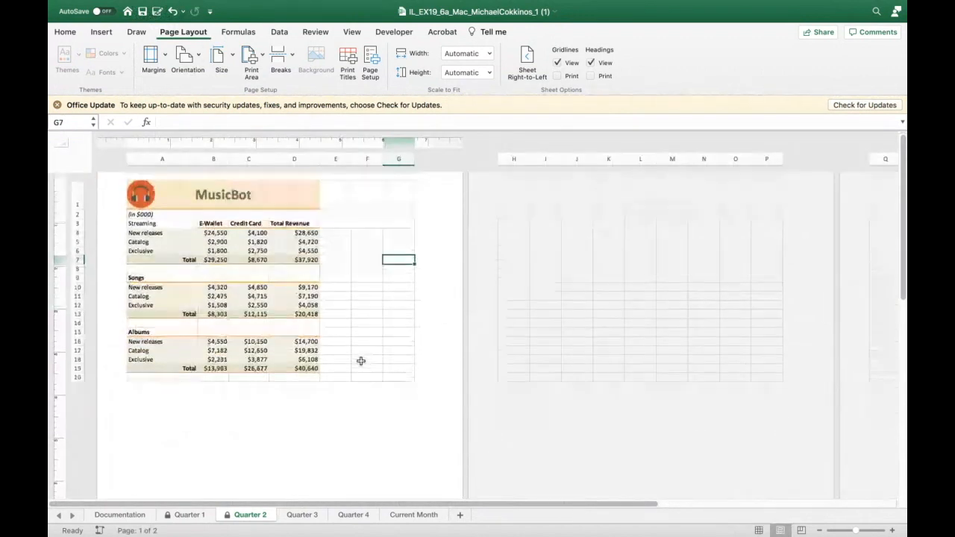
scroll(361, 361, down, 10)
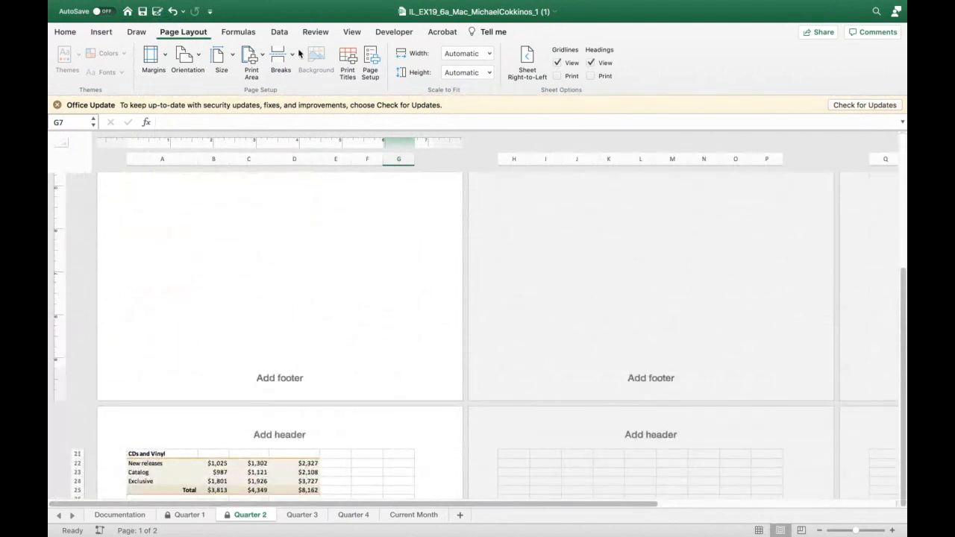
click(172, 11)
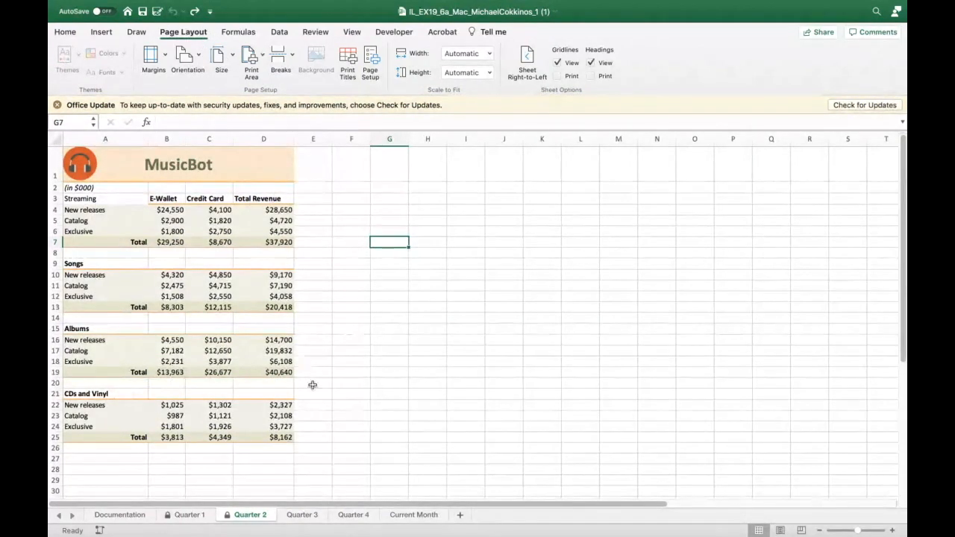
click(780, 529)
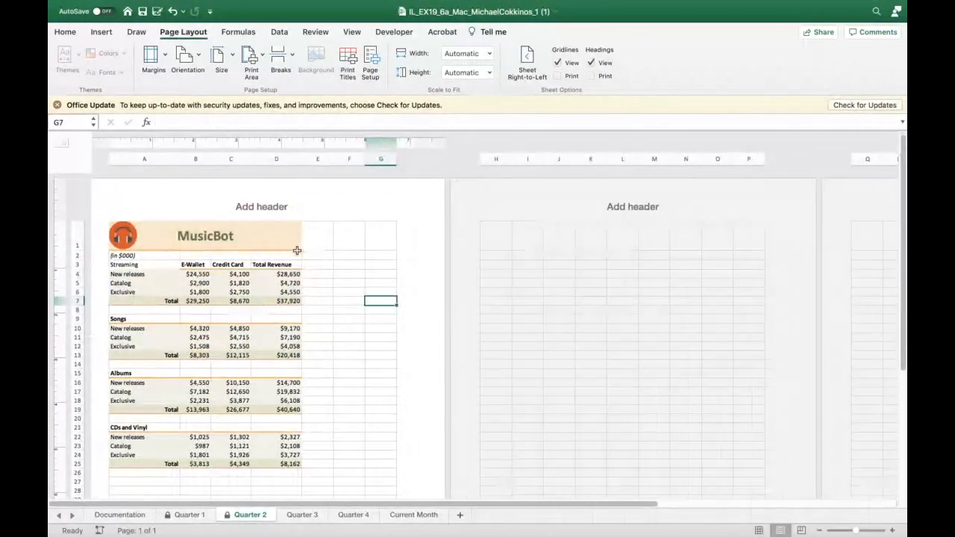
scroll(296, 259, down, 10)
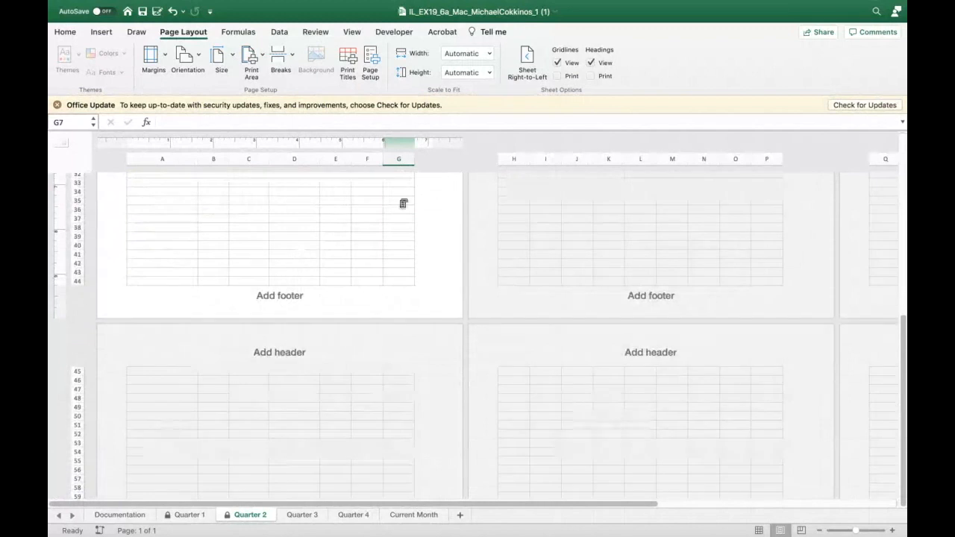
scroll(610, 449, up, 10)
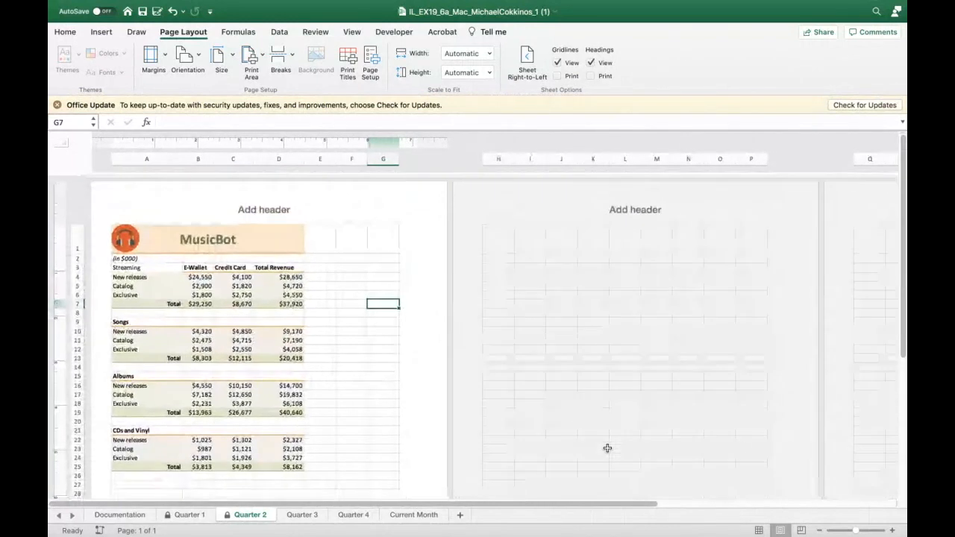
- Reinsert a page break above row 21 (CDs and Vinyl) on Quarter 2 and review both pages in Page Layout view
click(152, 401)
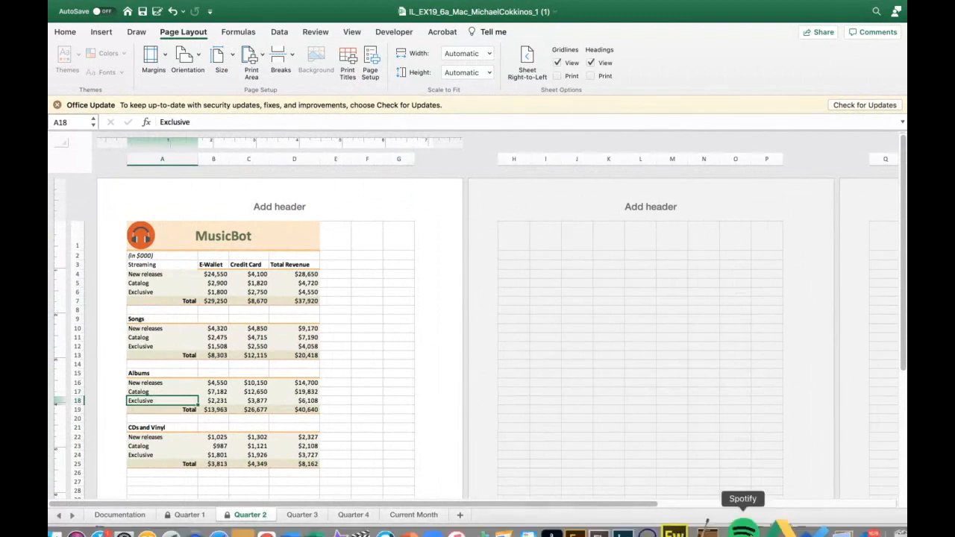
click(758, 529)
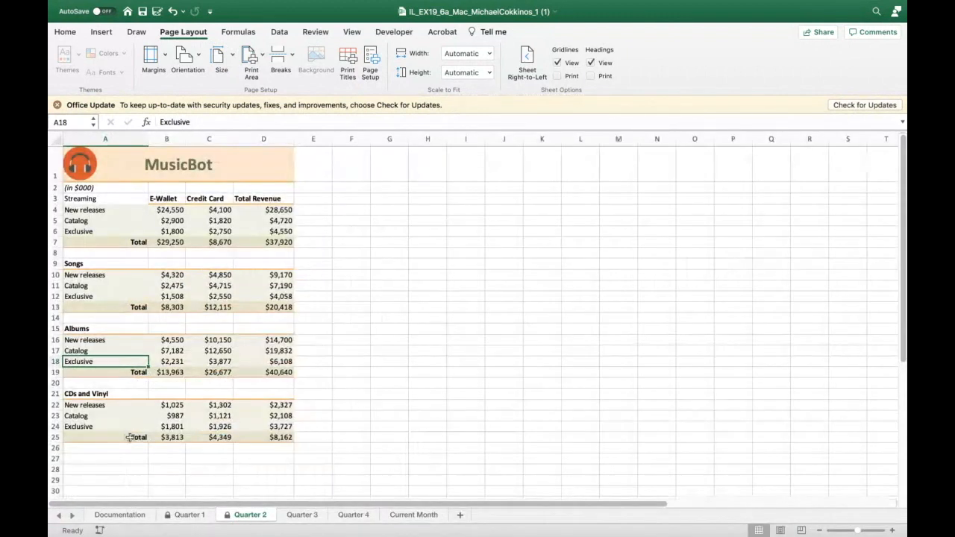
click(55, 393)
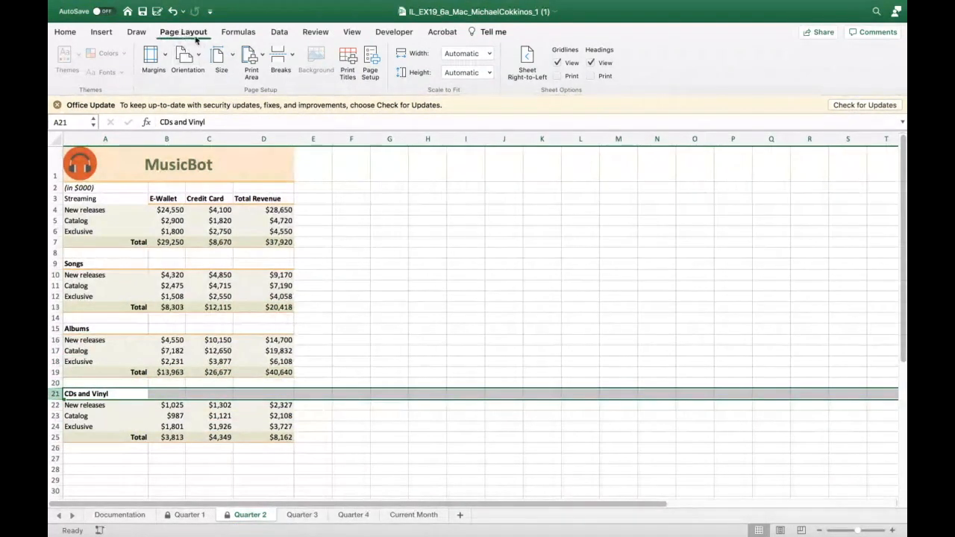
click(282, 59)
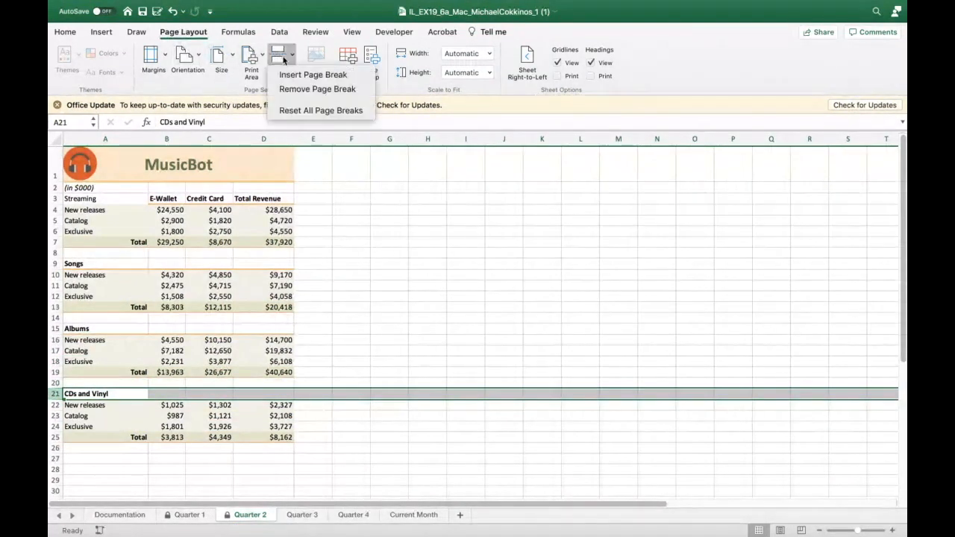
click(290, 74)
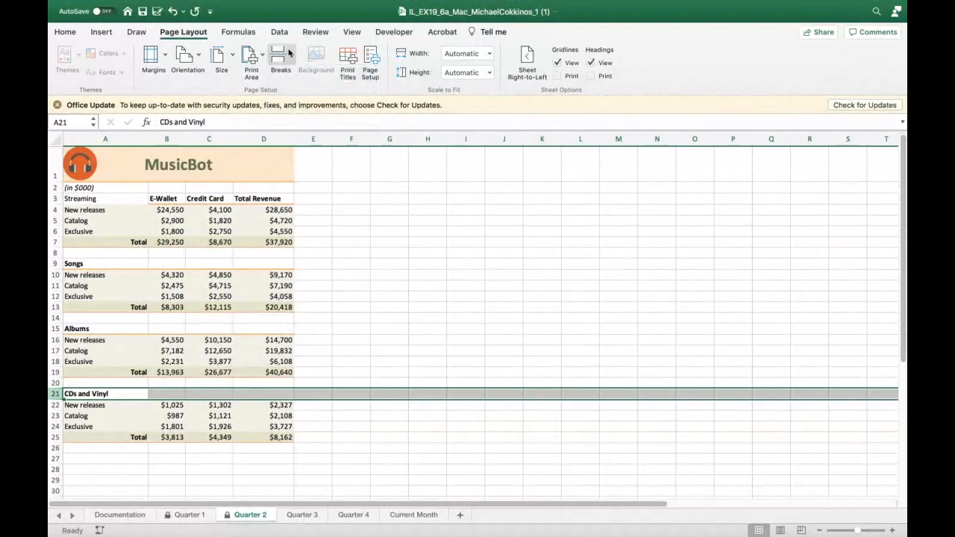
click(780, 530)
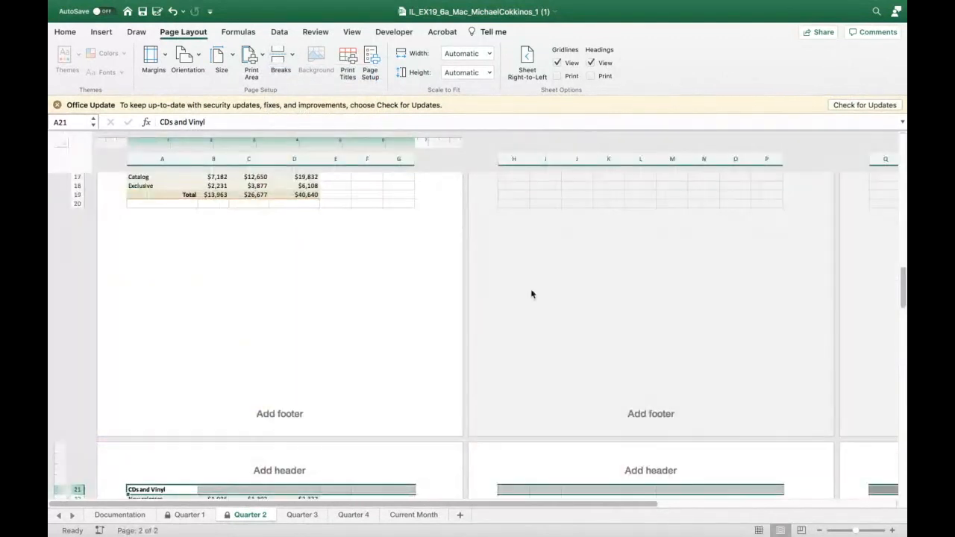
scroll(441, 377, down, 3)
scroll(441, 378, up, 9)
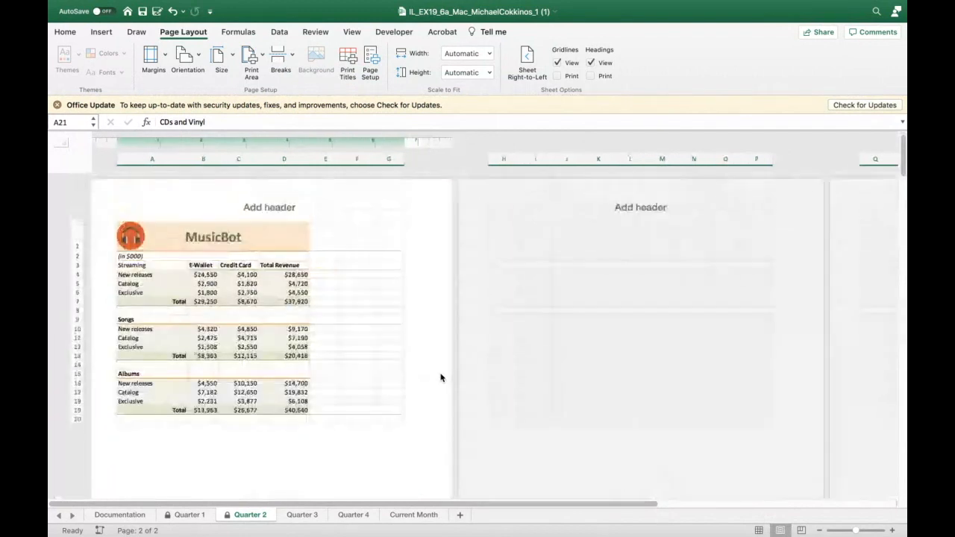
scroll(441, 378, down, 7)
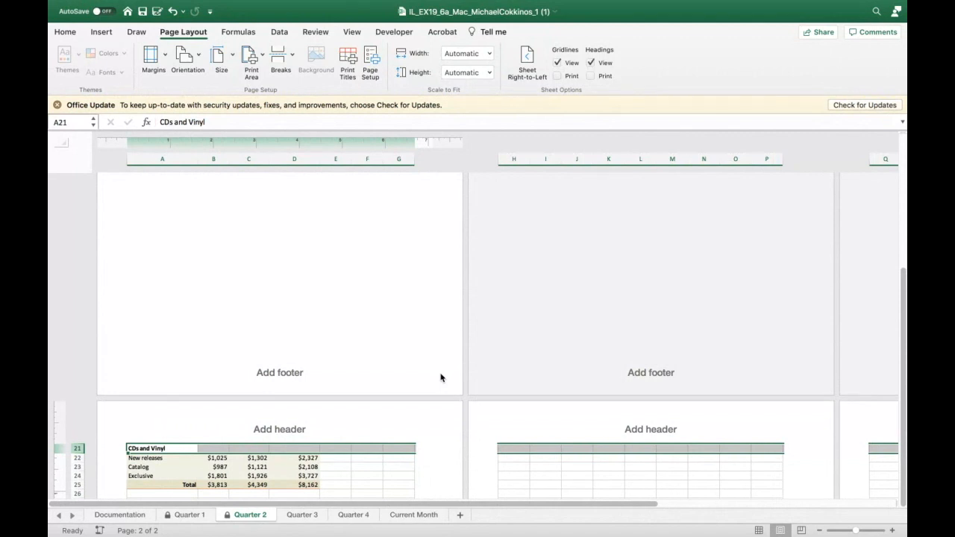
- Enter SUPPORT_EX19_MAC_Q3.XLSX in cell A26 of the Quarter 3 sheet
click(301, 515)
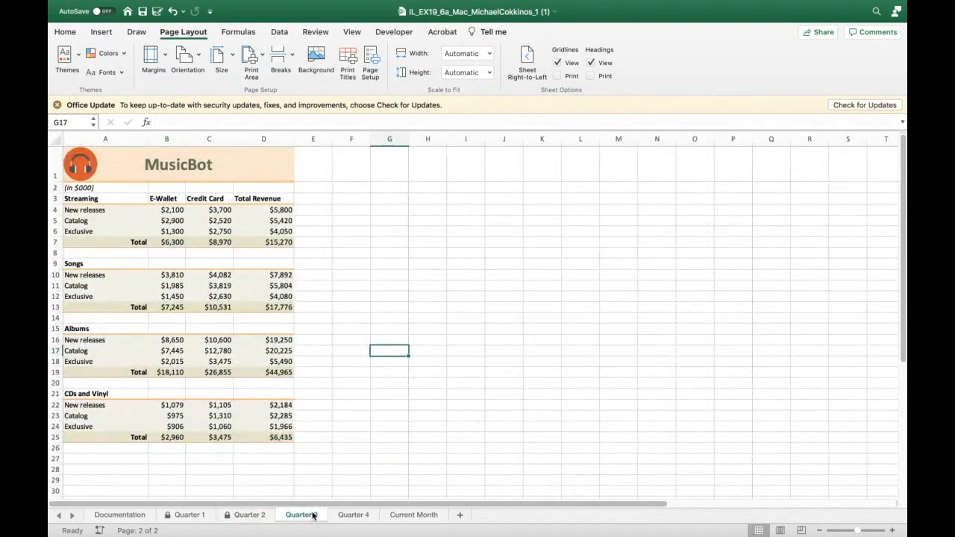
click(115, 448)
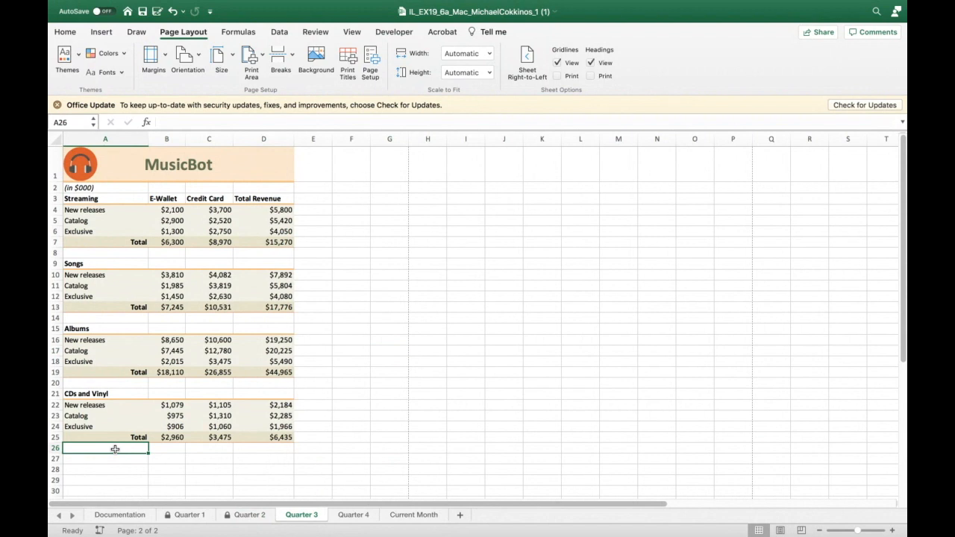
text(S)
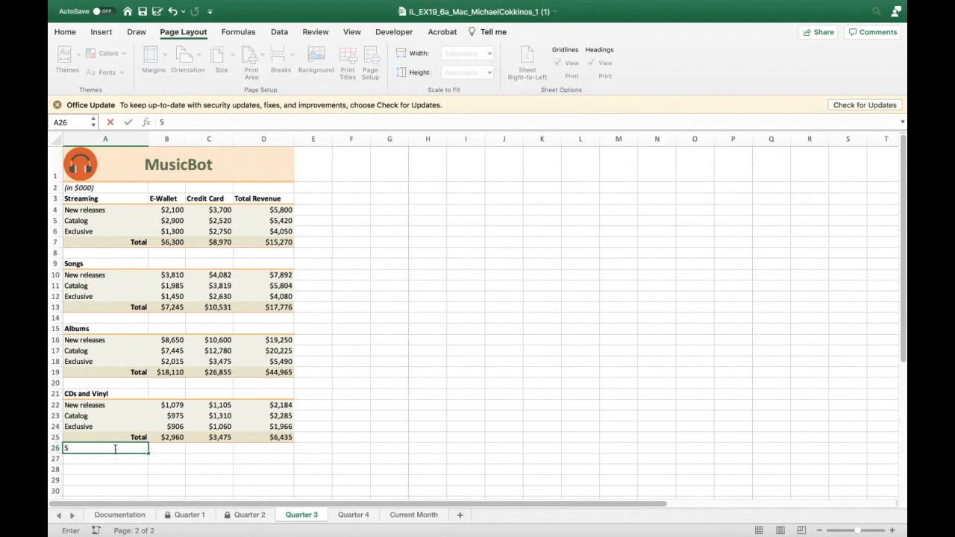
text(UPPORT_EX19)
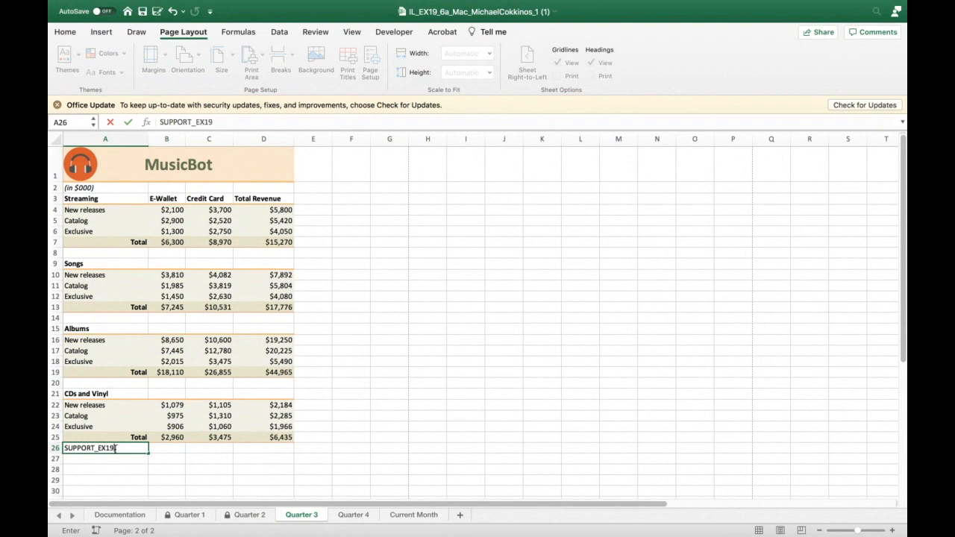
text(_MAC)
text(Q3.XLSX)
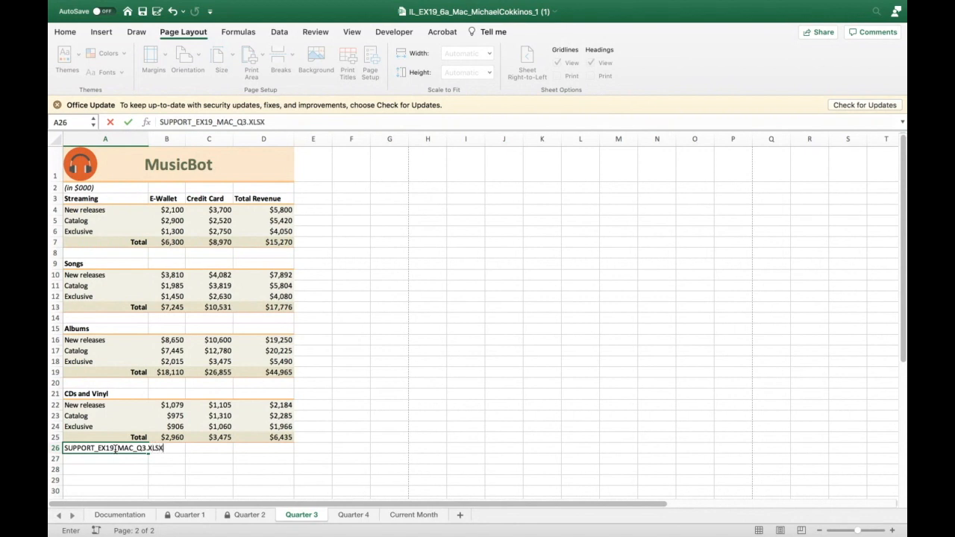
click(132, 465)
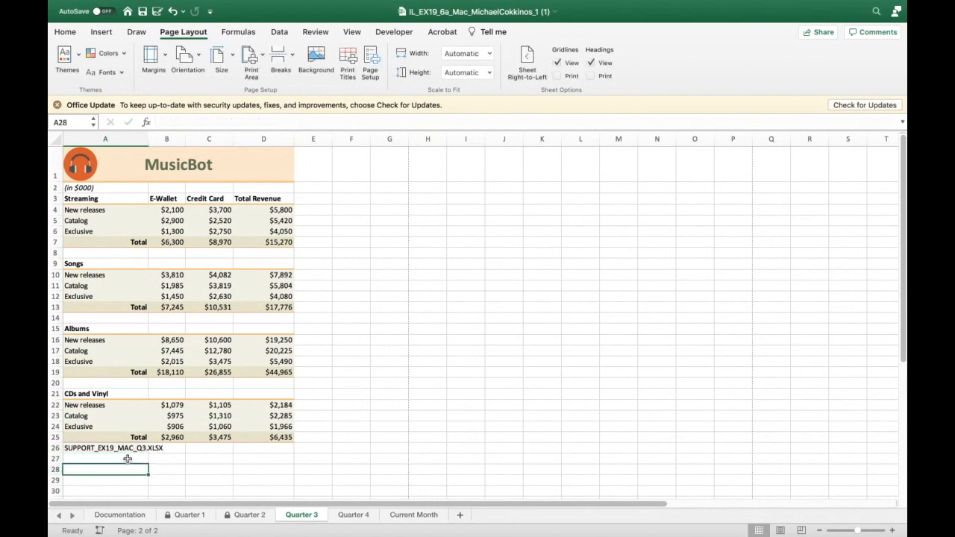
- Insert a hyperlink in cell A26 that links to the Excel 2019 Module 06 Key Terms and Objectives file in Downloads
click(120, 448)
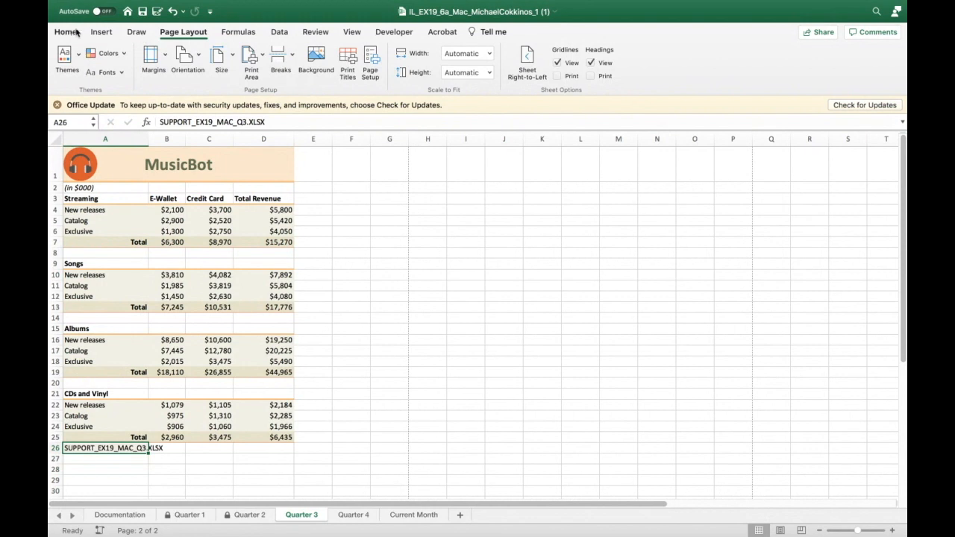
click(101, 32)
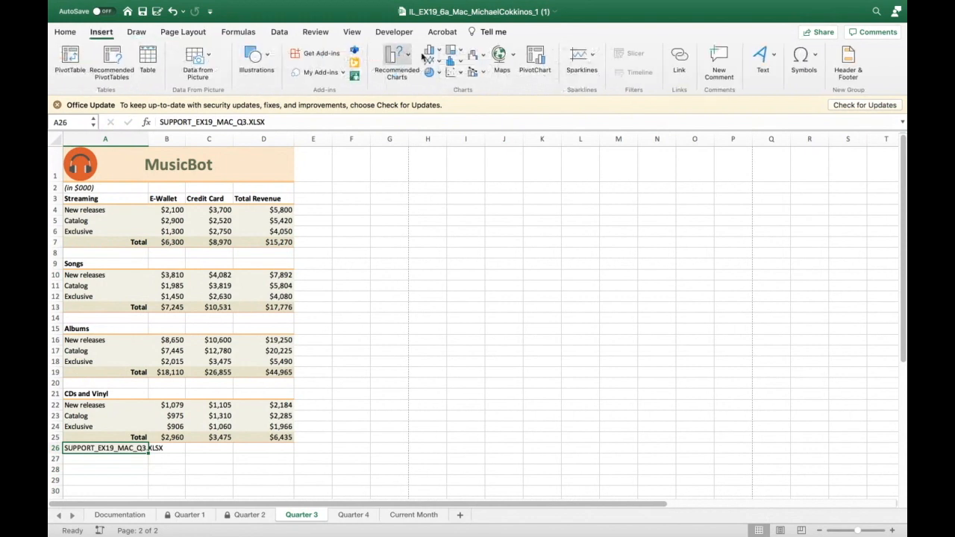
click(675, 59)
click(411, 133)
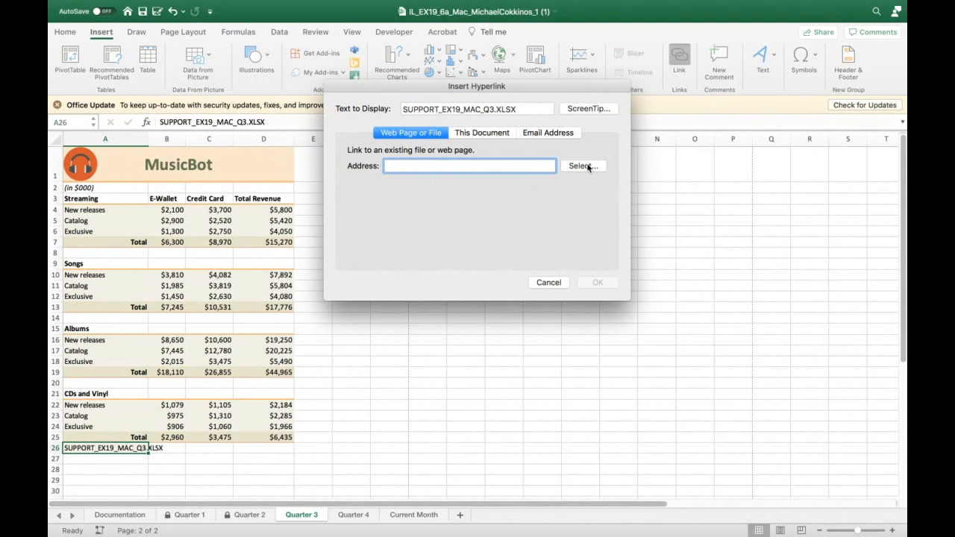
click(587, 167)
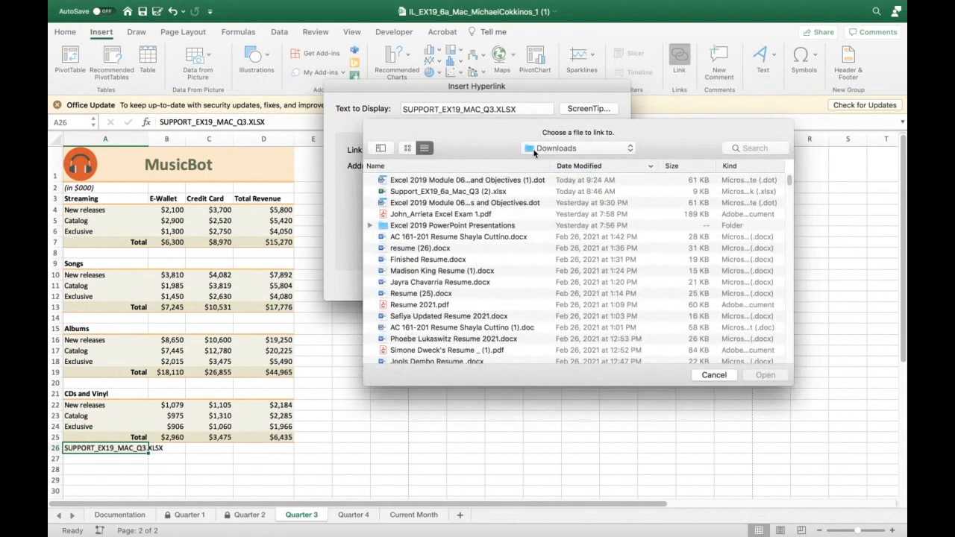
click(444, 183)
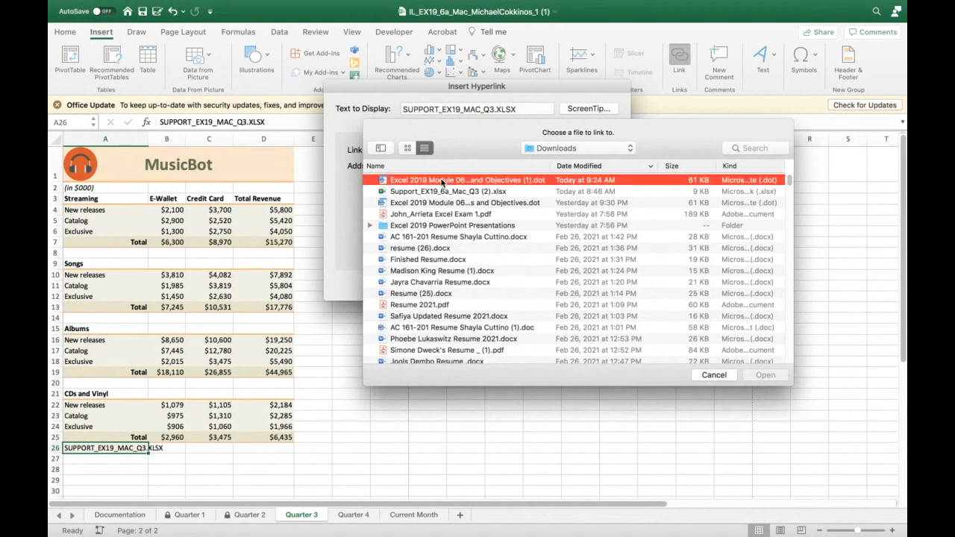
click(761, 375)
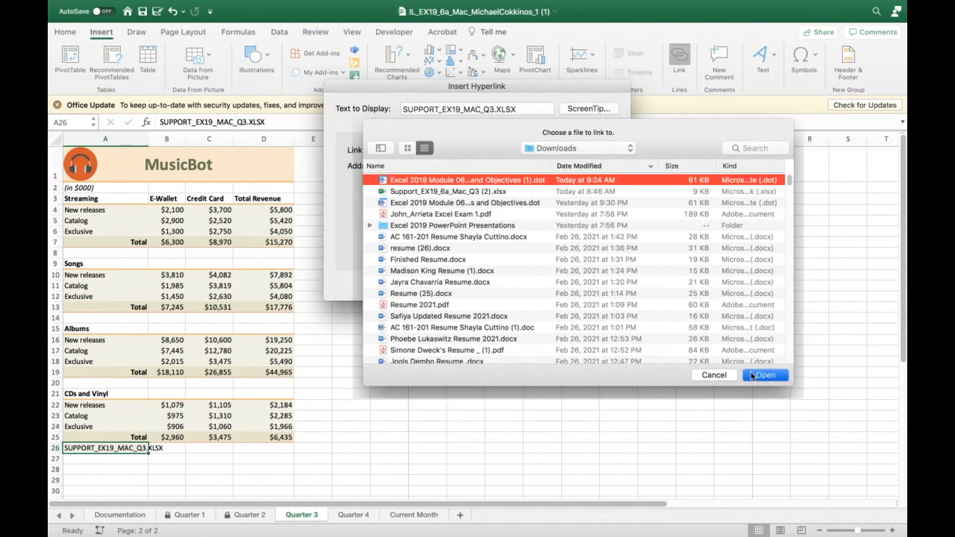
click(606, 282)
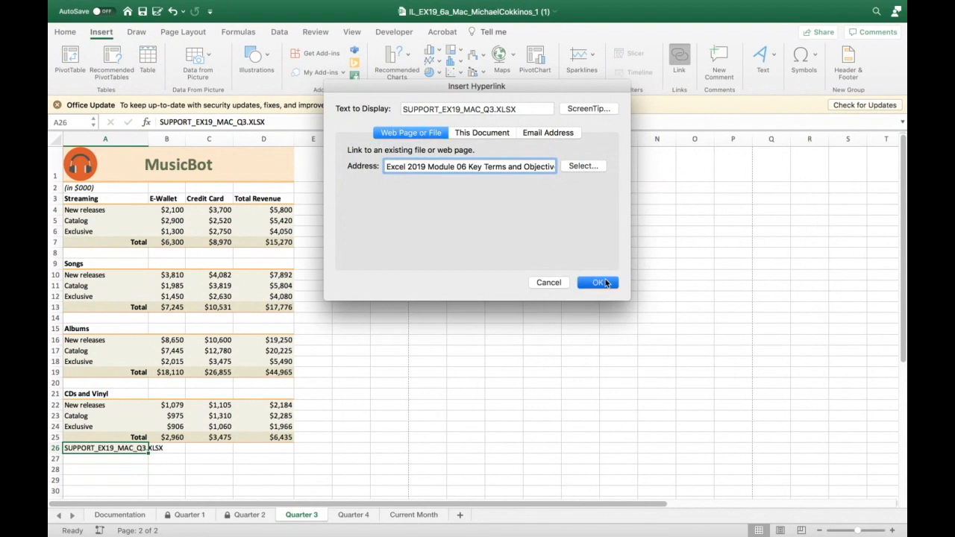
- Follow the A26 hyperlink to open the linked document, then close it and return to Excel
click(614, 298)
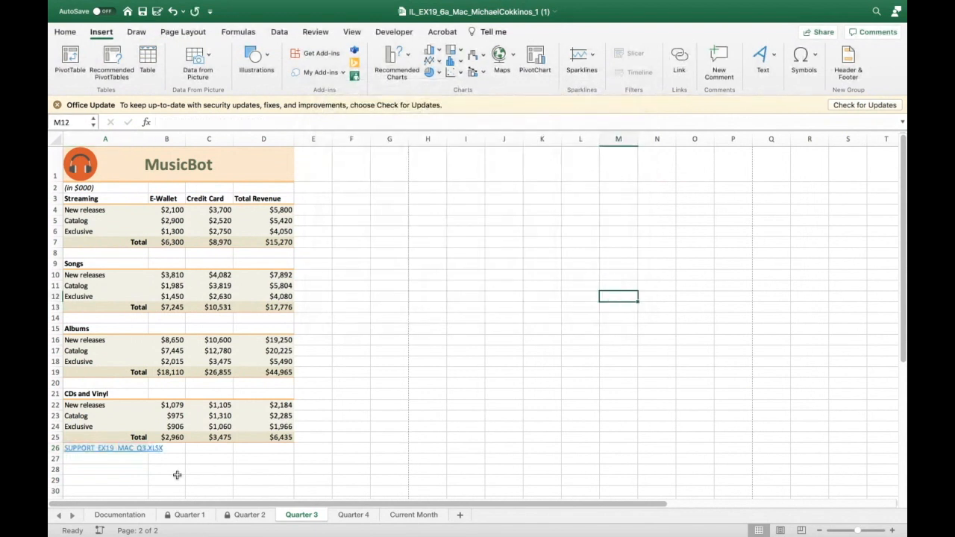
click(113, 447)
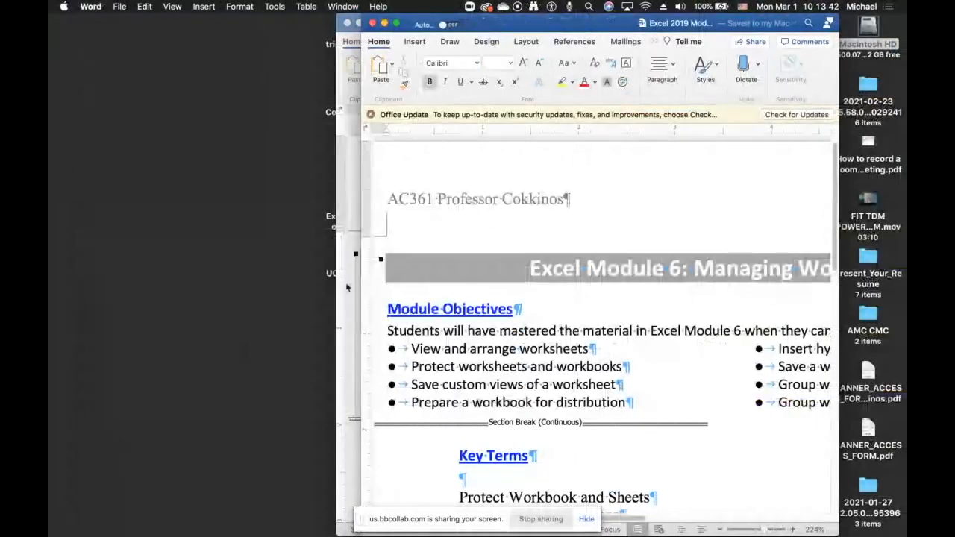
click(372, 25)
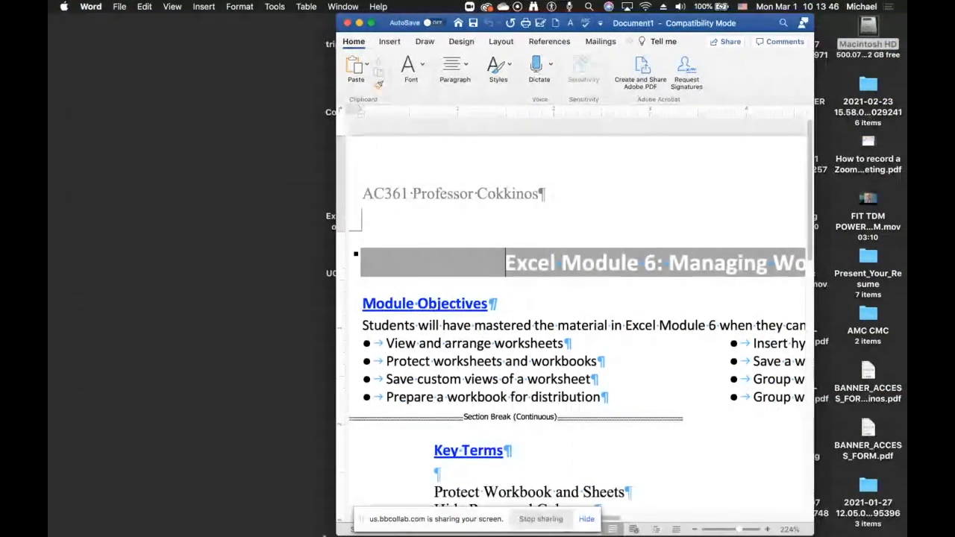
mouse_move(324, 531)
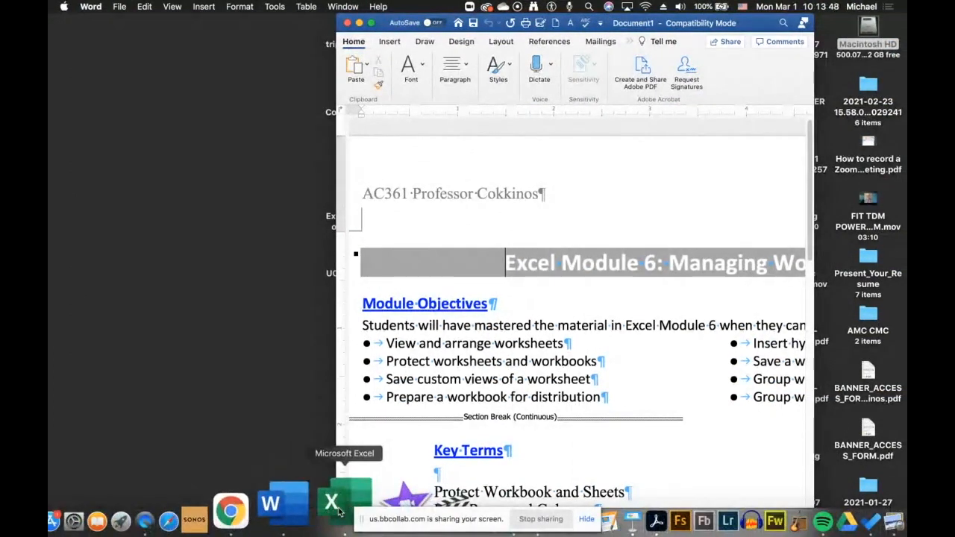
click(335, 505)
- Edit the A26 hyperlink to point to Support_EX19_6a_Mac_Q3 (2).xlsx instead, and follow the link to test it
right_click(133, 450)
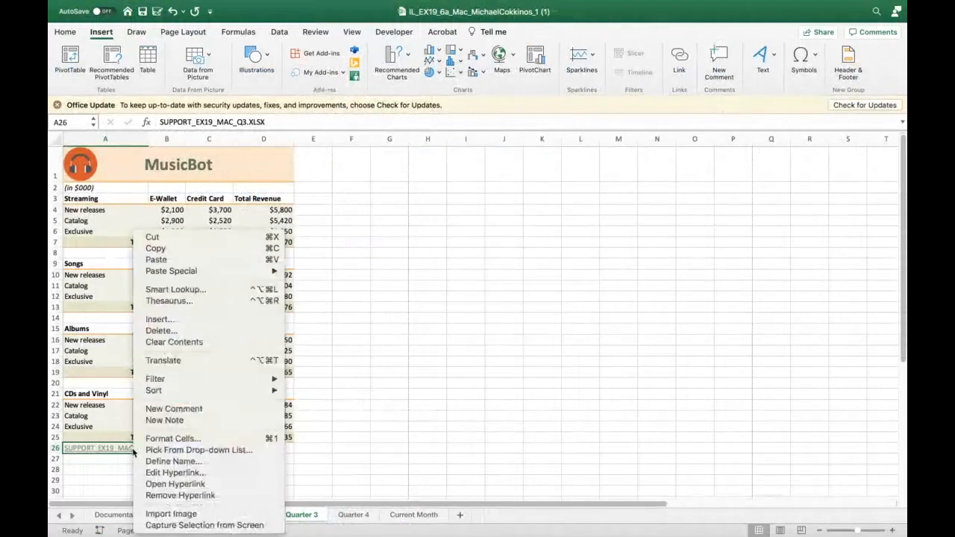
click(150, 473)
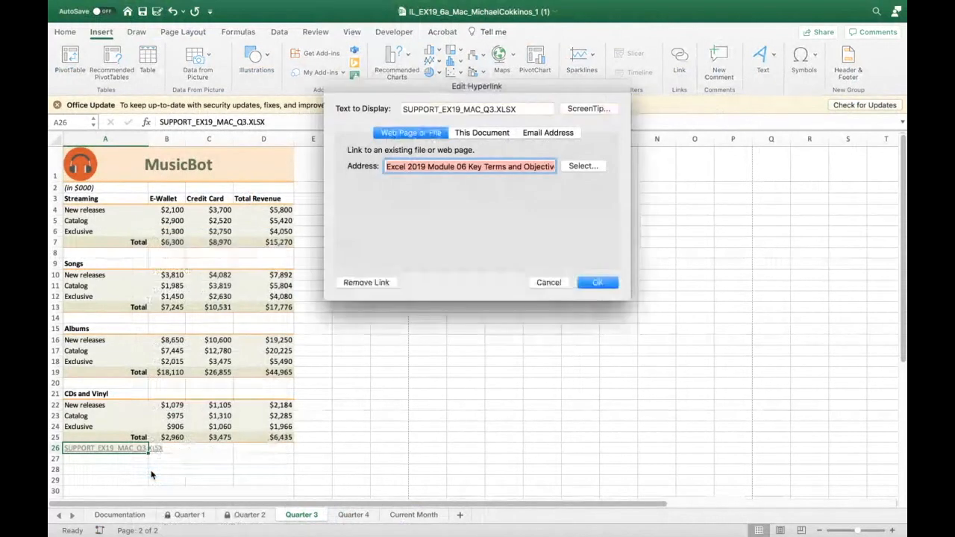
click(586, 167)
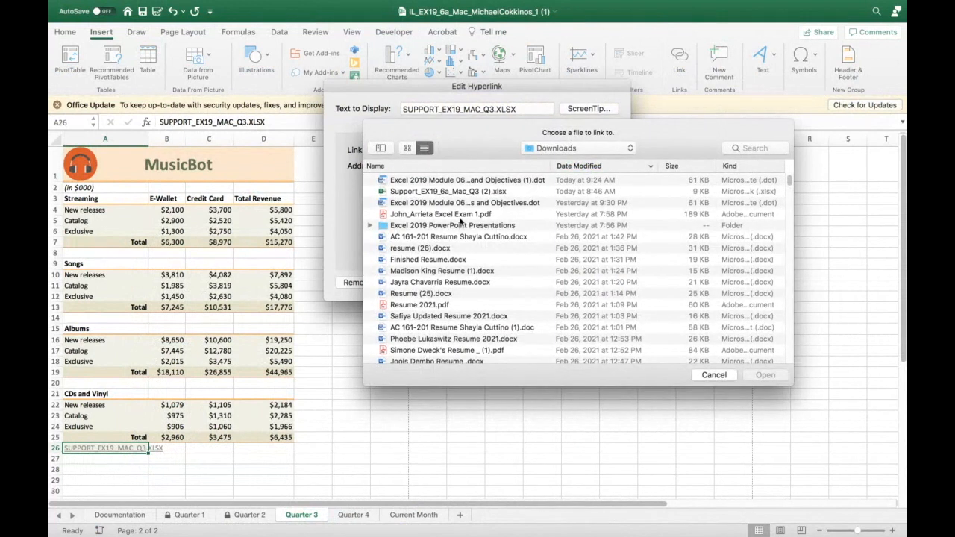
click(458, 193)
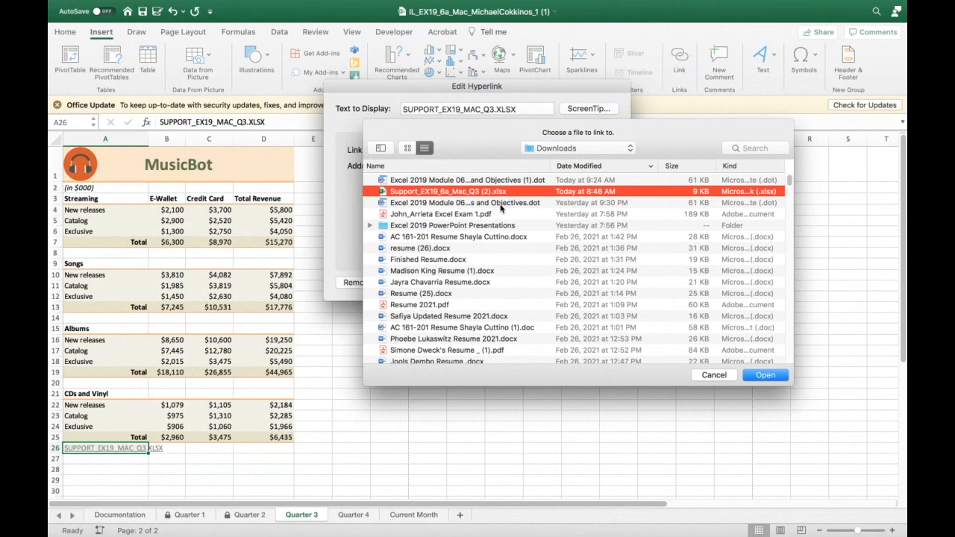
click(755, 376)
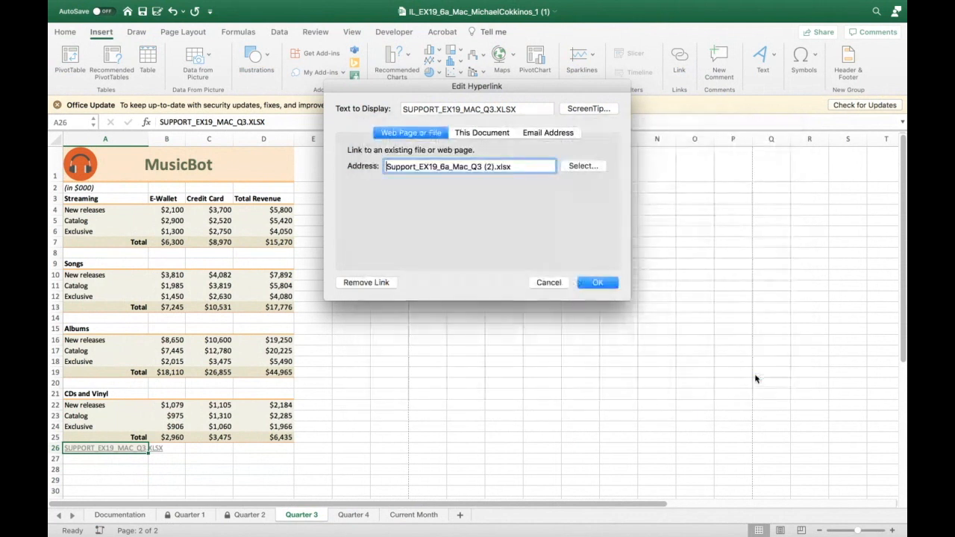
click(592, 282)
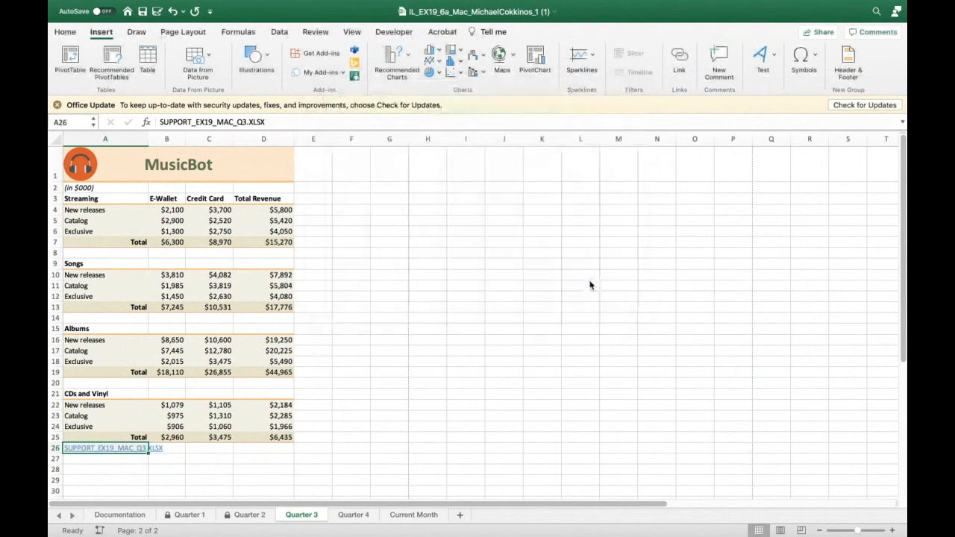
click(127, 448)
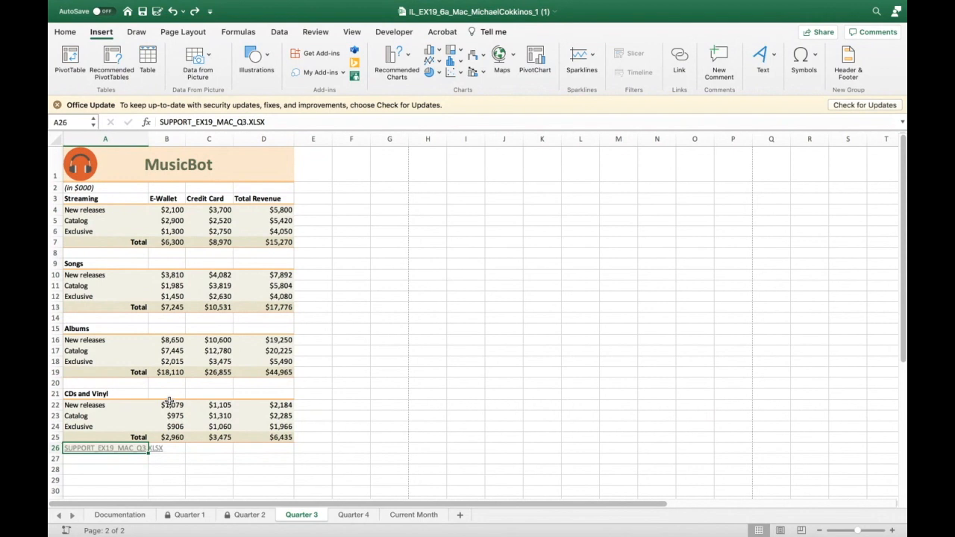
- Hide the Quarter 3 worksheet
mouse_move(241, 522)
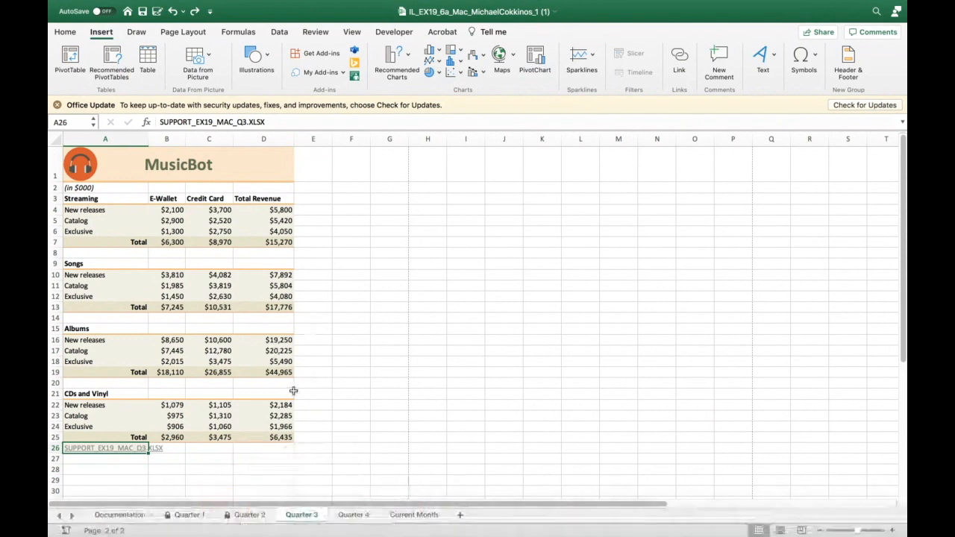
right_click(319, 515)
click(344, 466)
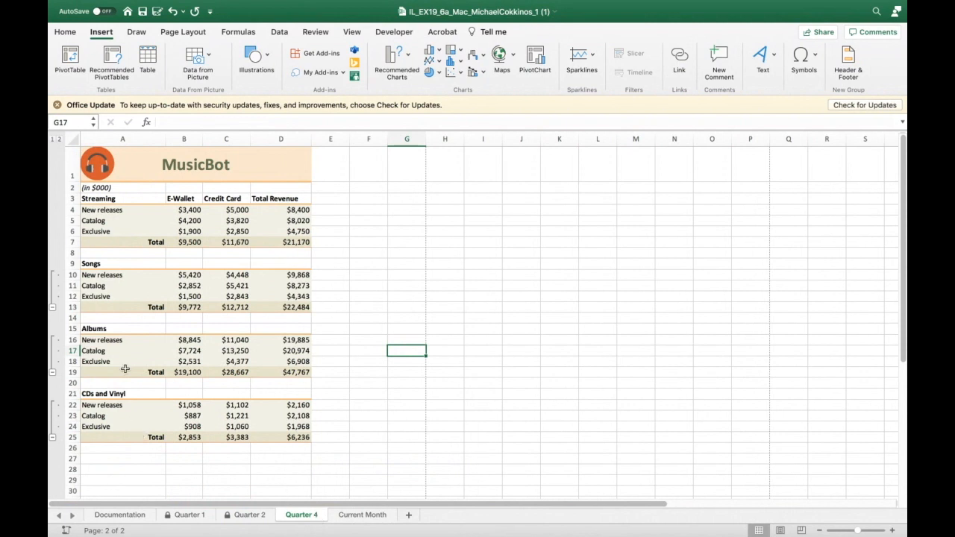
- Group rows 4 through 6 (Streaming details) on the Quarter 4 sheet
drag(70, 209, 70, 227)
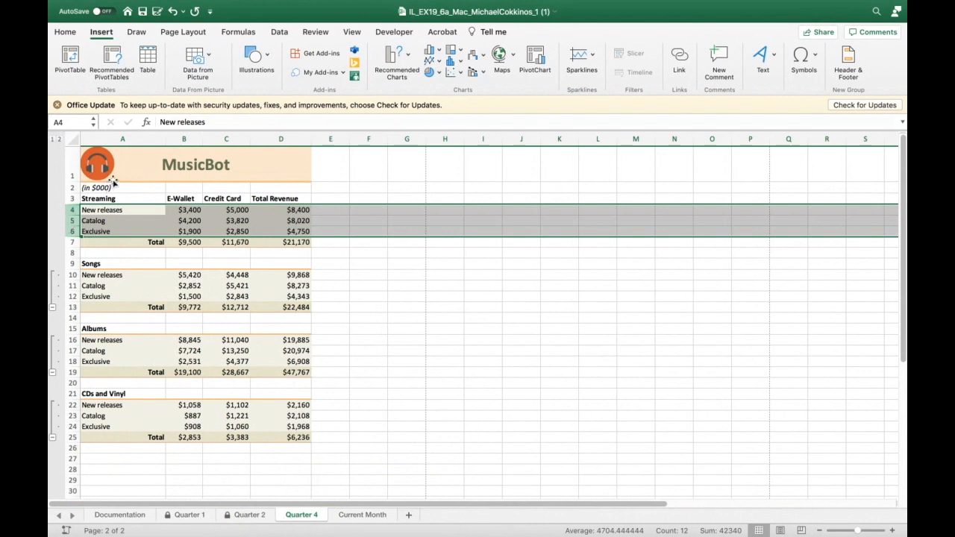
click(278, 32)
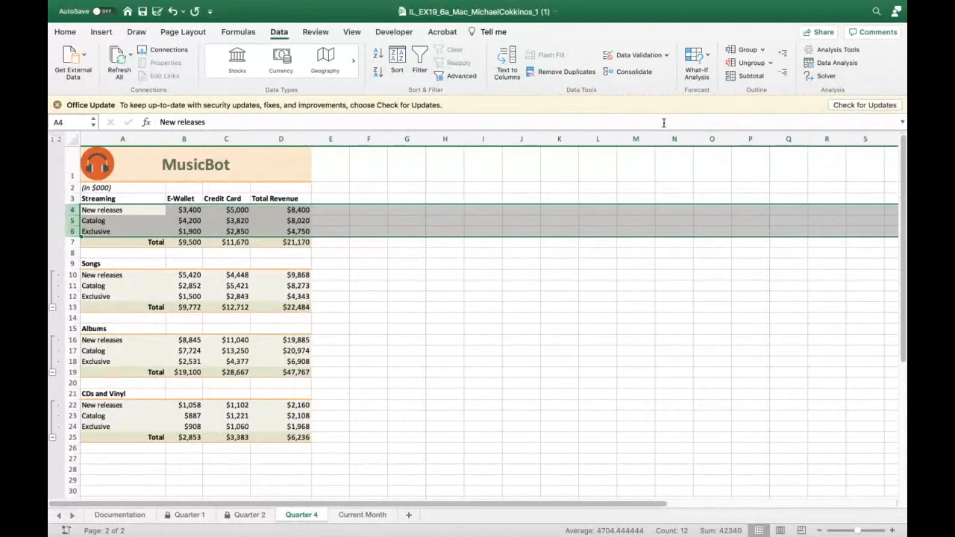
click(762, 49)
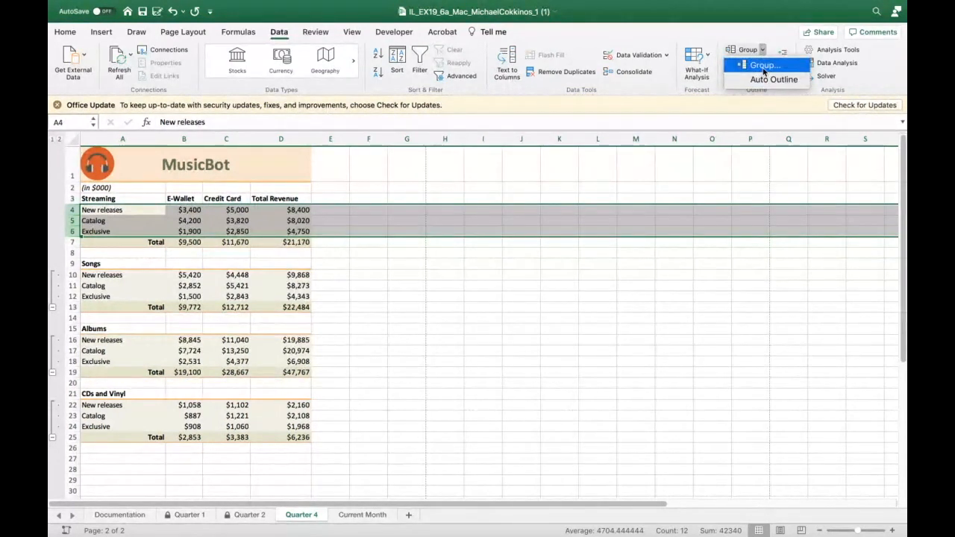
click(762, 80)
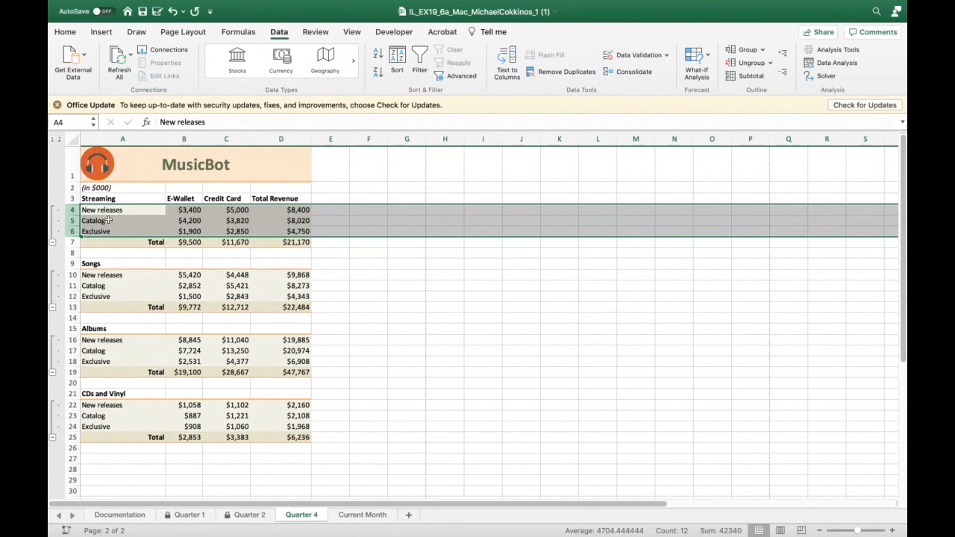
- Collapse all four row groups on Quarter 4 to show only totals, then expand them again
click(53, 242)
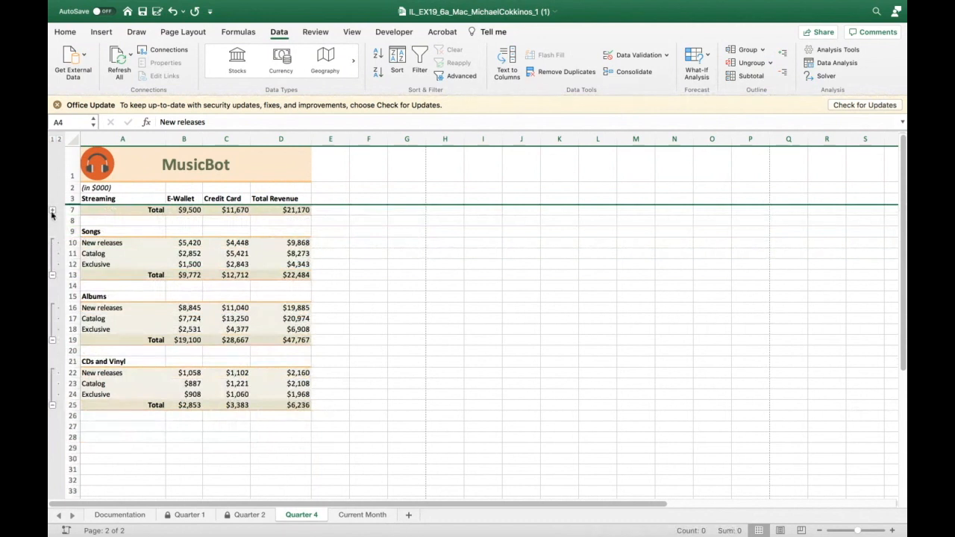
click(52, 275)
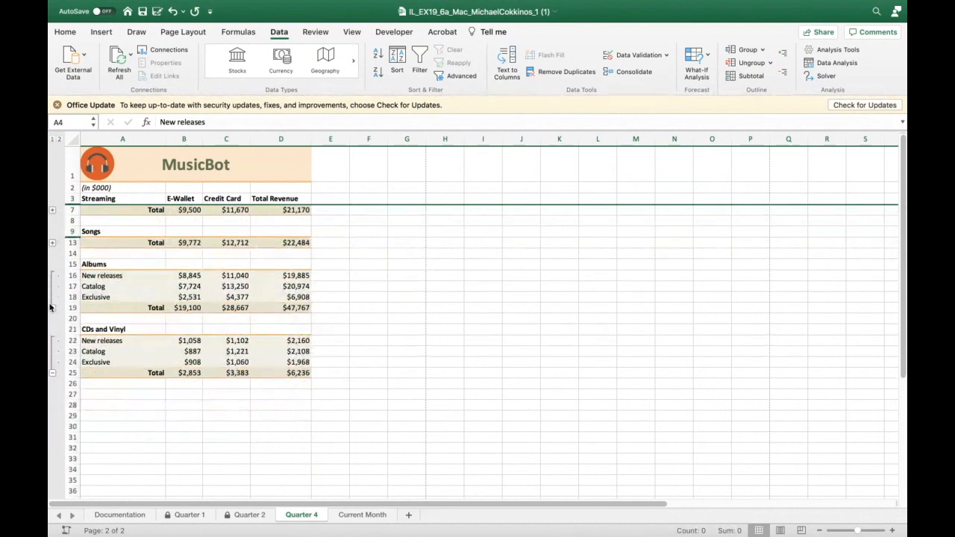
click(53, 307)
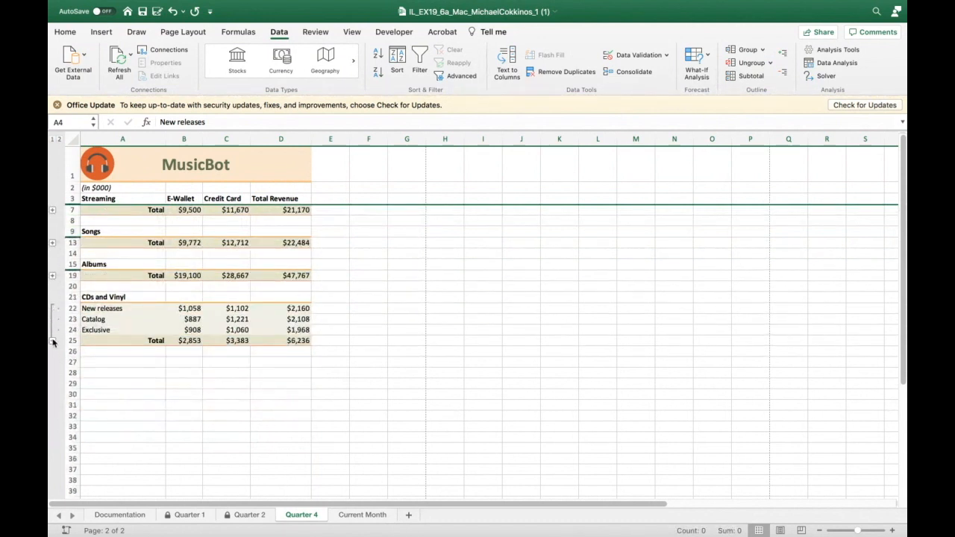
click(53, 341)
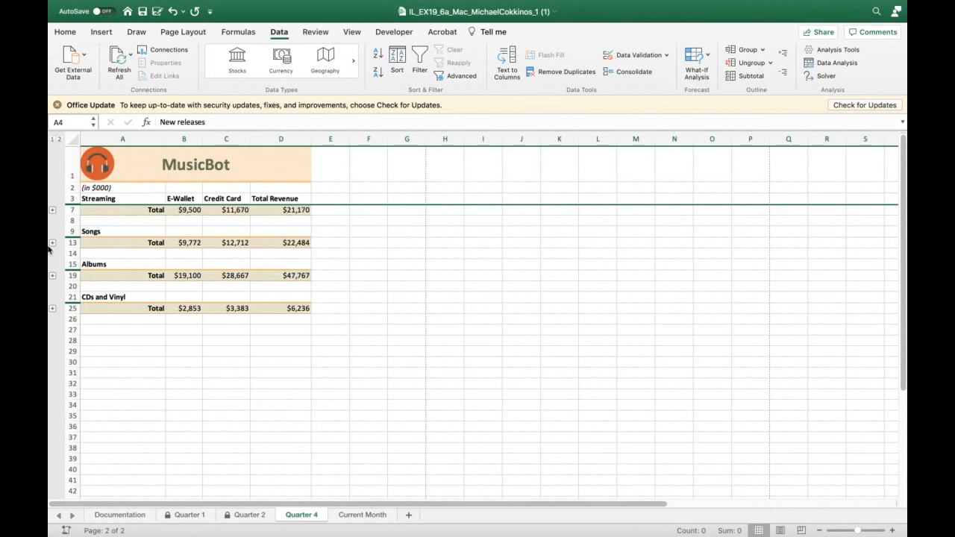
click(52, 212)
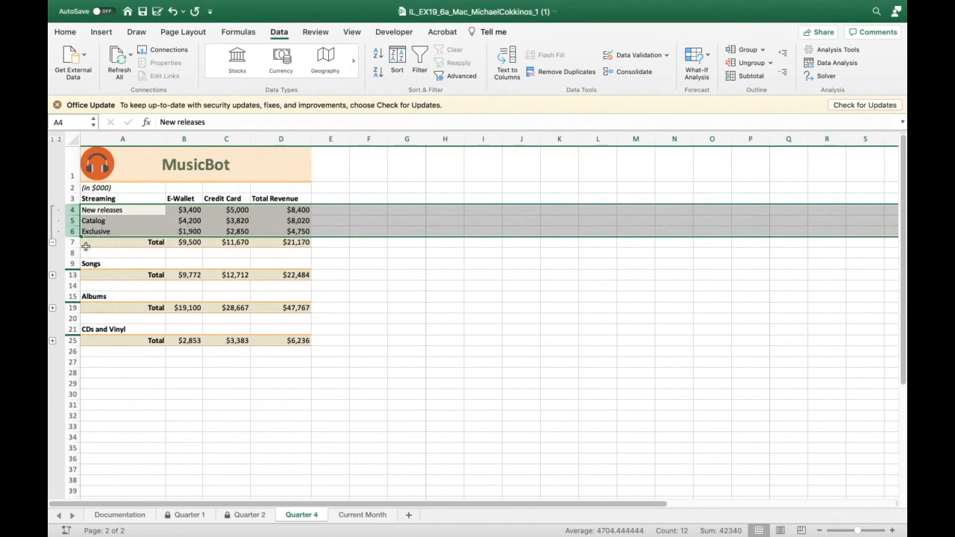
click(53, 243)
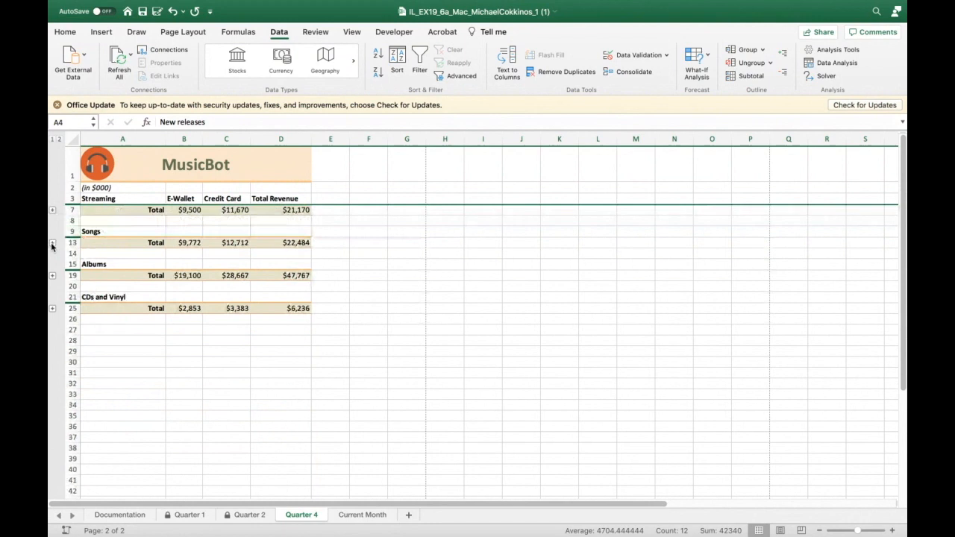
click(53, 211)
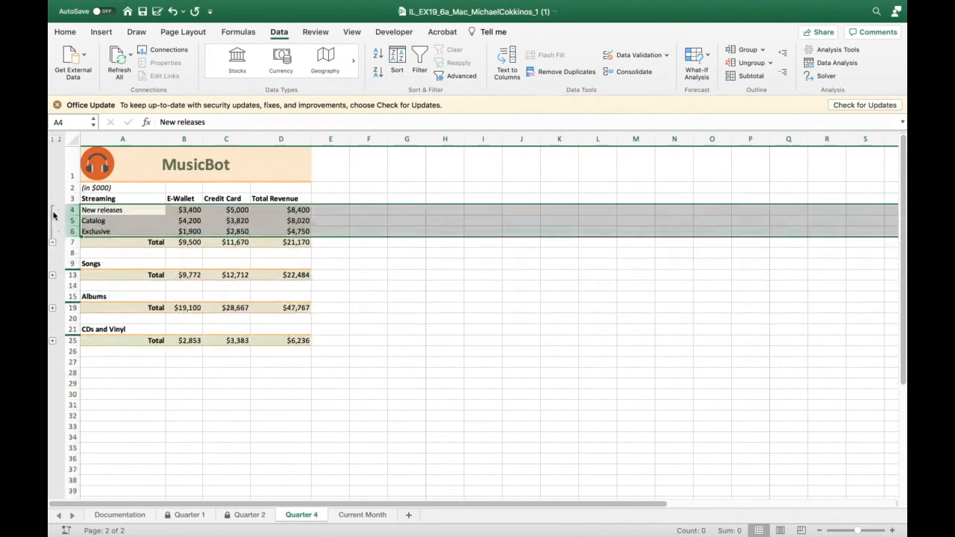
click(52, 274)
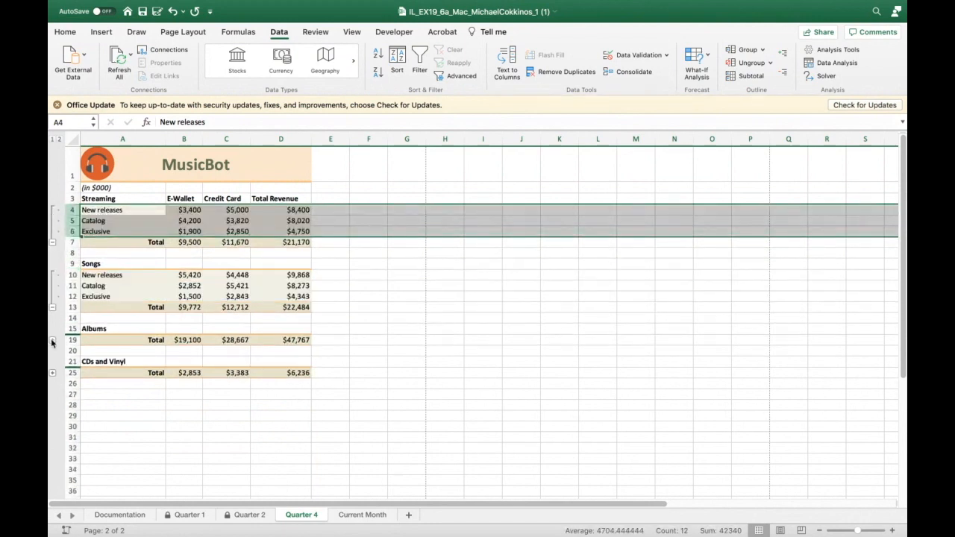
click(52, 341)
click(53, 406)
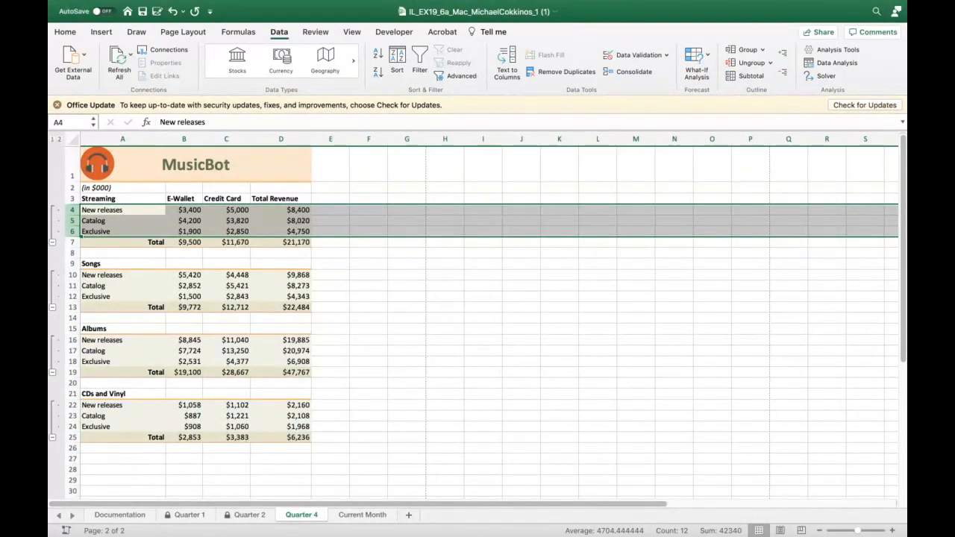
- Open the Current Month sheet and scroll through its sales records
click(353, 520)
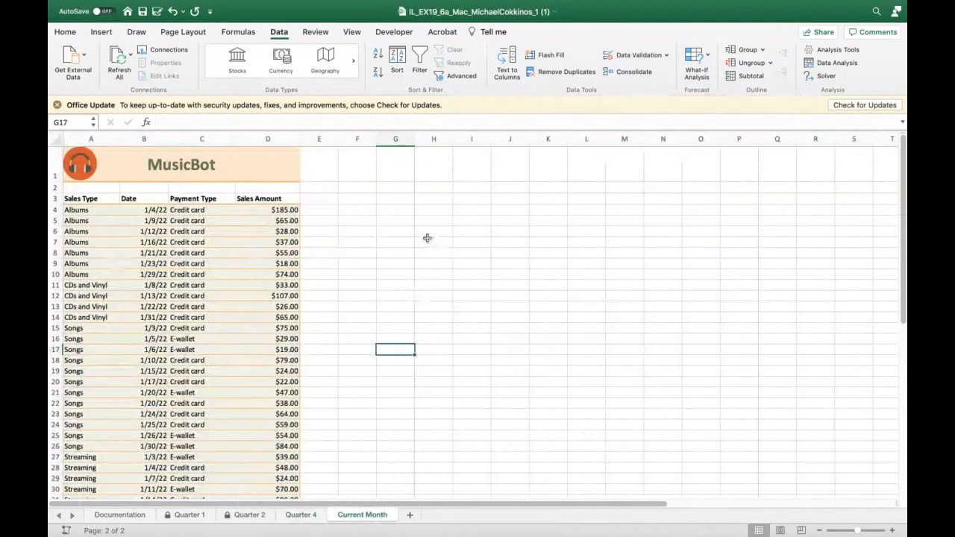
scroll(427, 242, down, 1)
scroll(426, 242, left, 1)
scroll(426, 242, up, 1)
scroll(426, 241, down, 1)
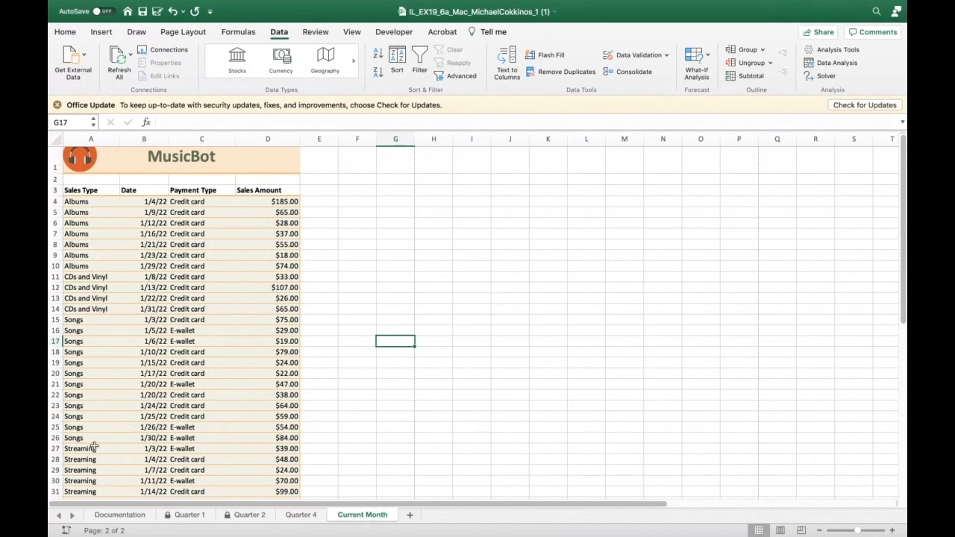
scroll(102, 411, down, 3)
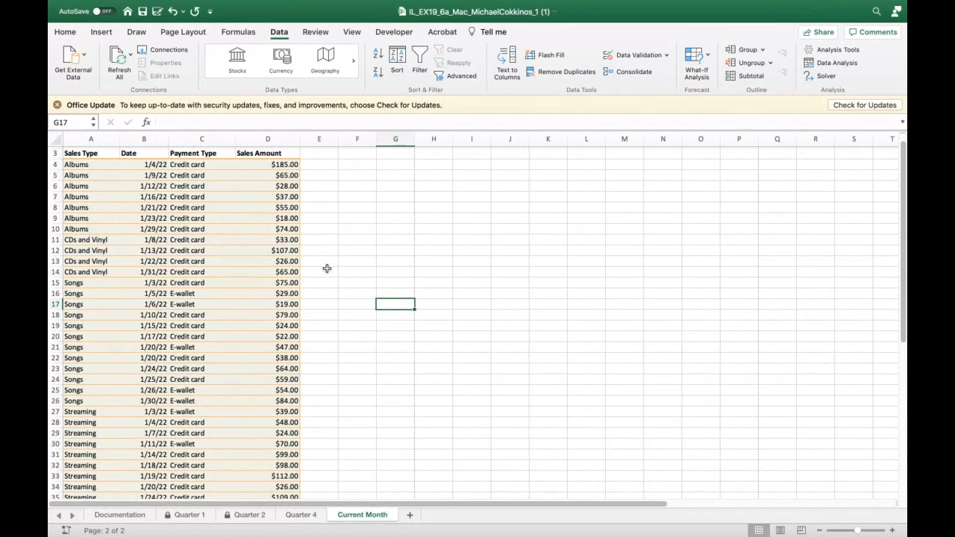
- Try to apply subtotals to the sales data while an empty cell outside the range is selected
scroll(153, 370, down, 5)
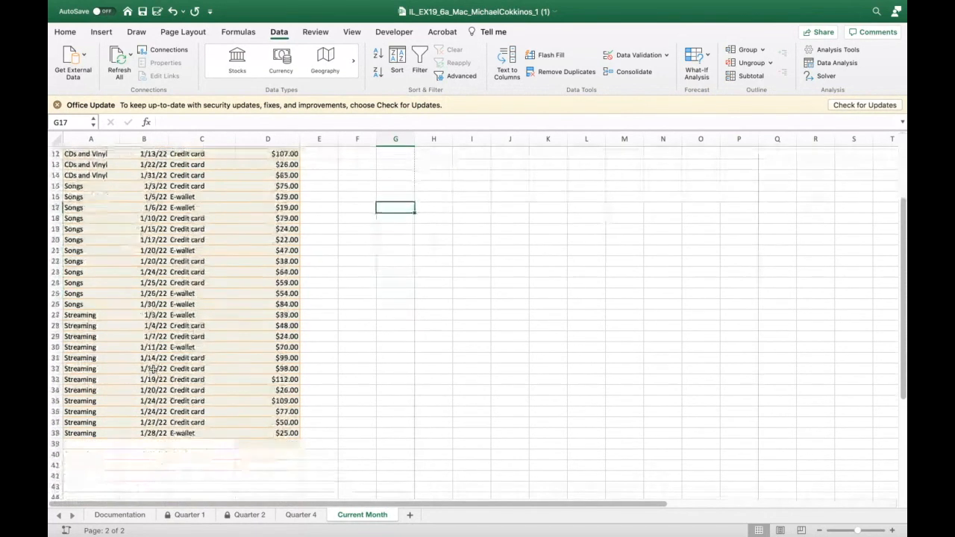
scroll(153, 370, up, 6)
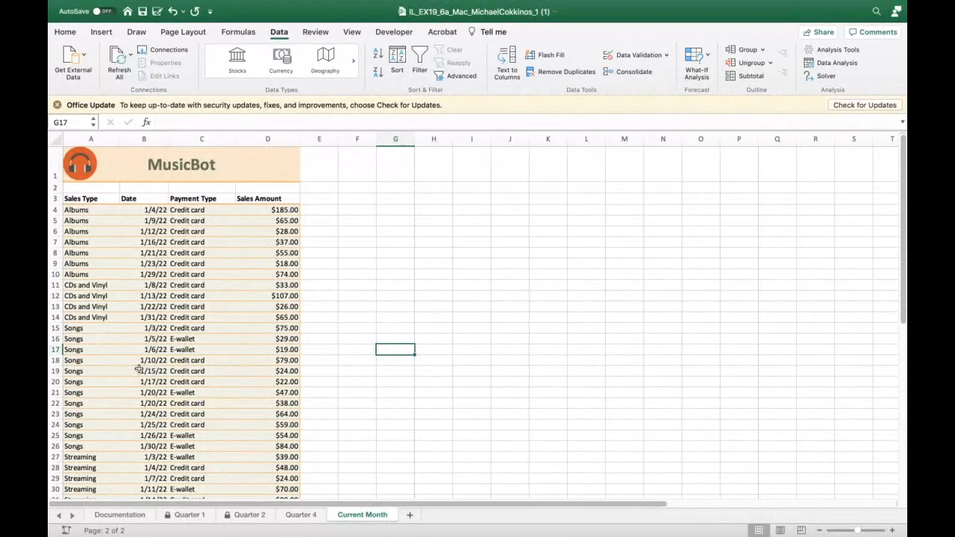
click(751, 76)
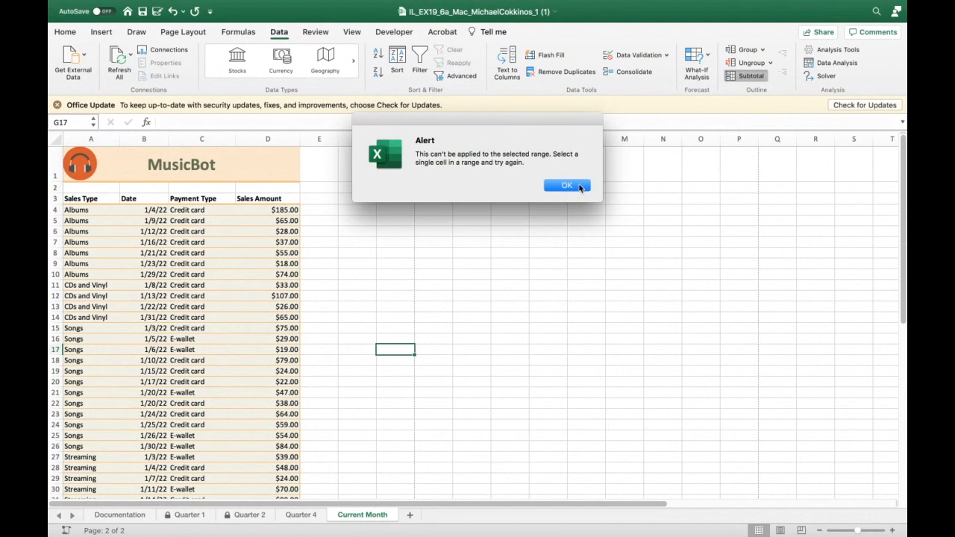
click(580, 187)
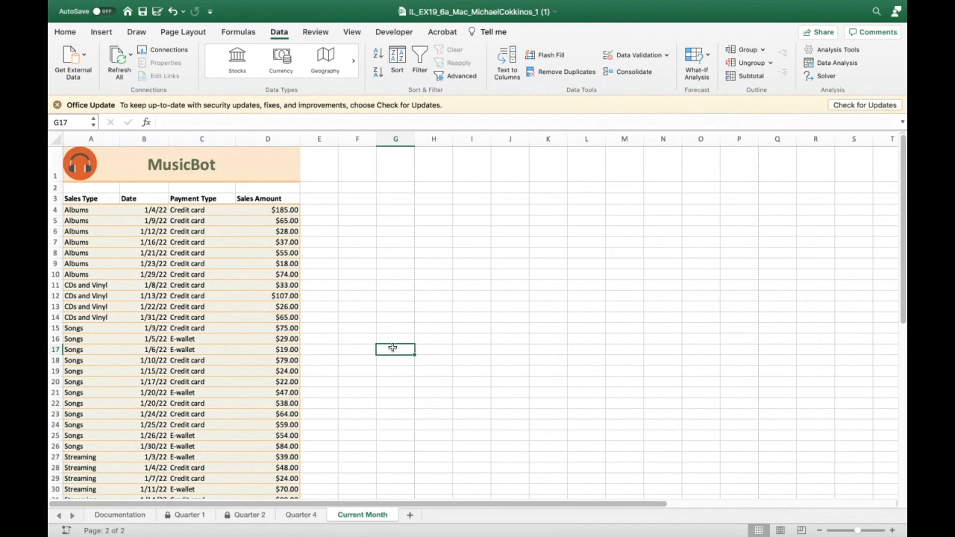
- Add Sum subtotals of Sales Amount at each change in Sales Type to the sales data
click(75, 220)
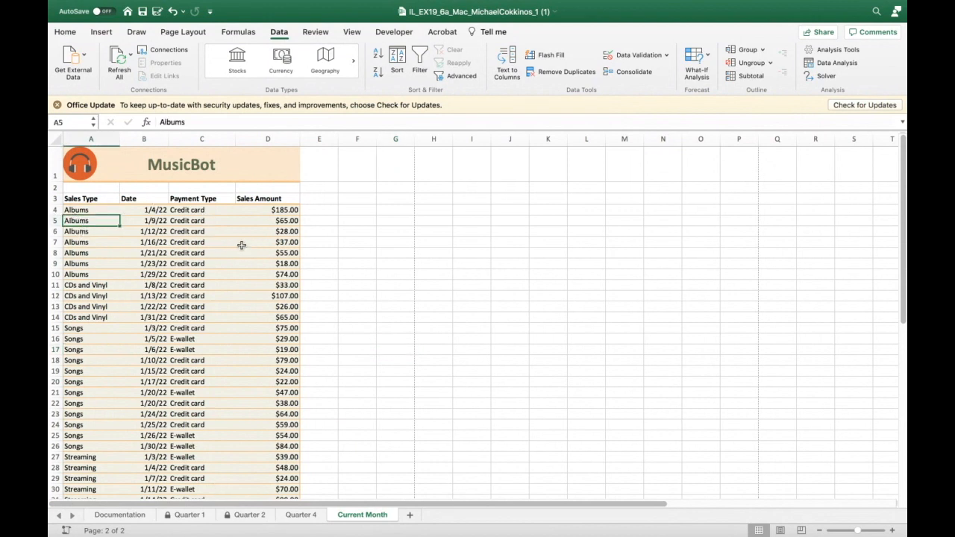
click(755, 78)
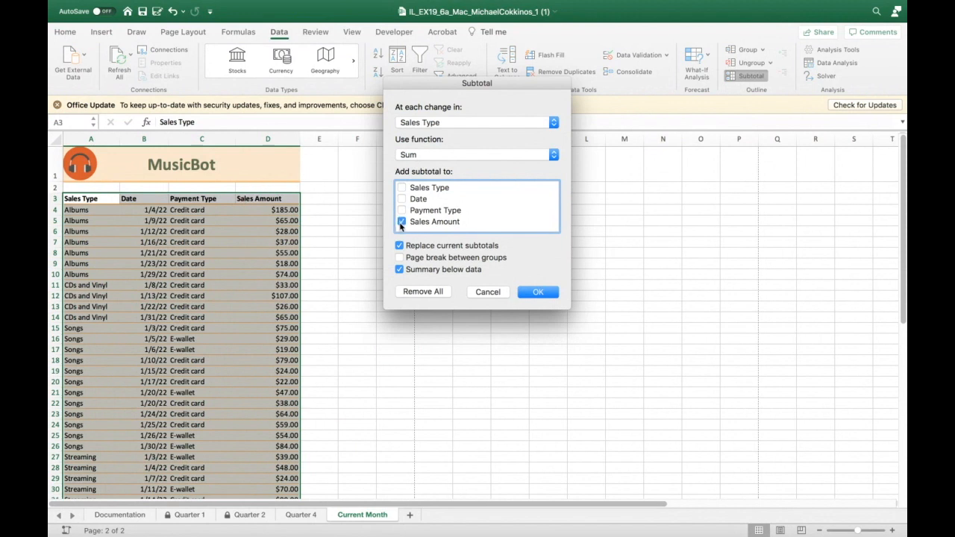
click(551, 296)
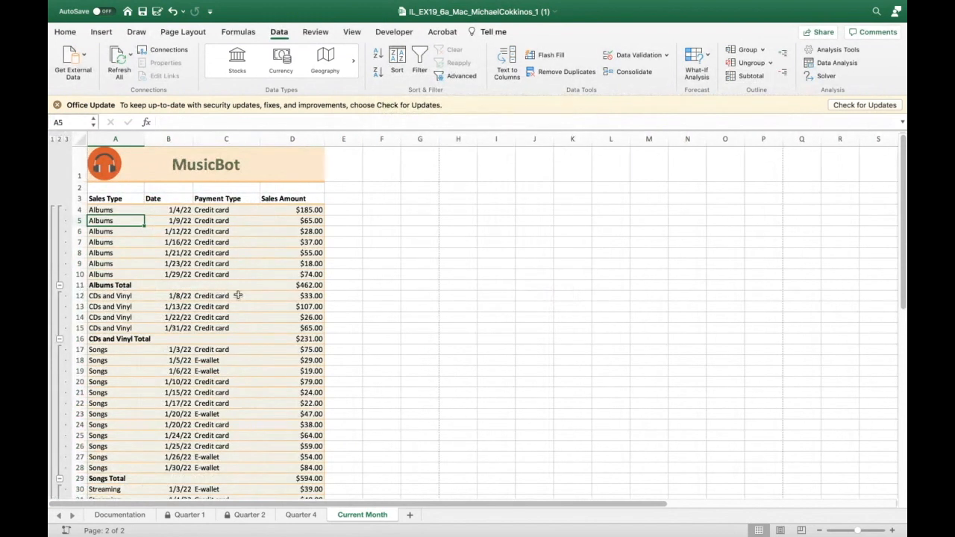
- Collapse the Albums, CDs and Vinyl, and Songs subtotal groups, then expand them again
click(59, 285)
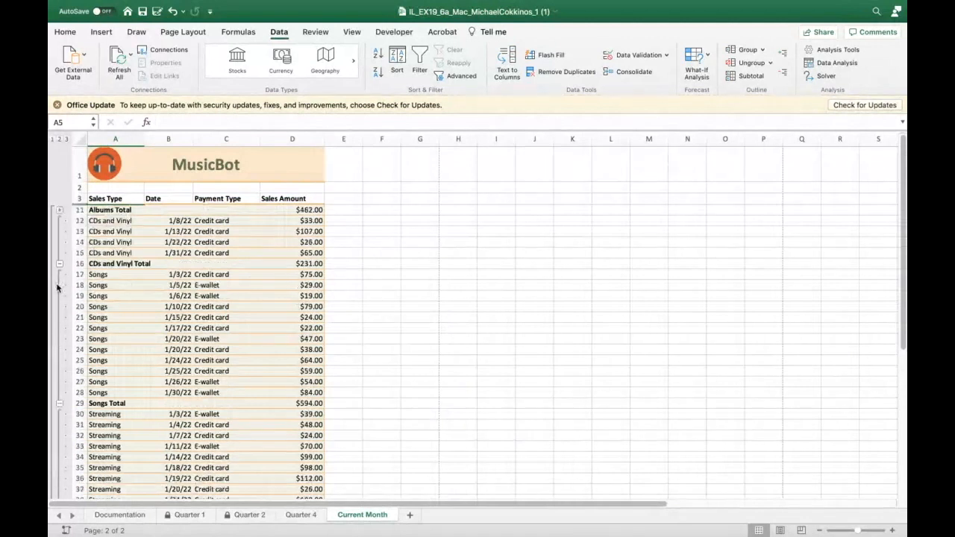
click(59, 264)
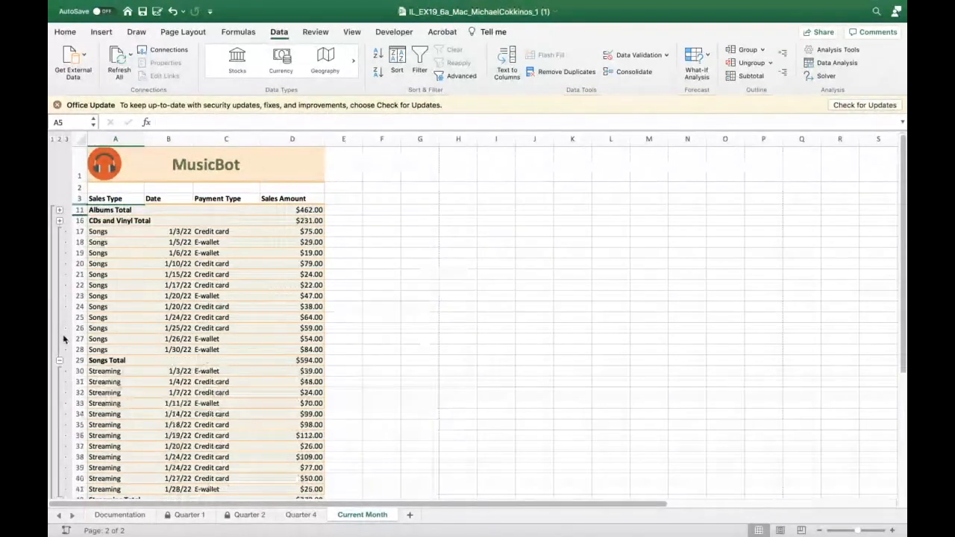
click(59, 361)
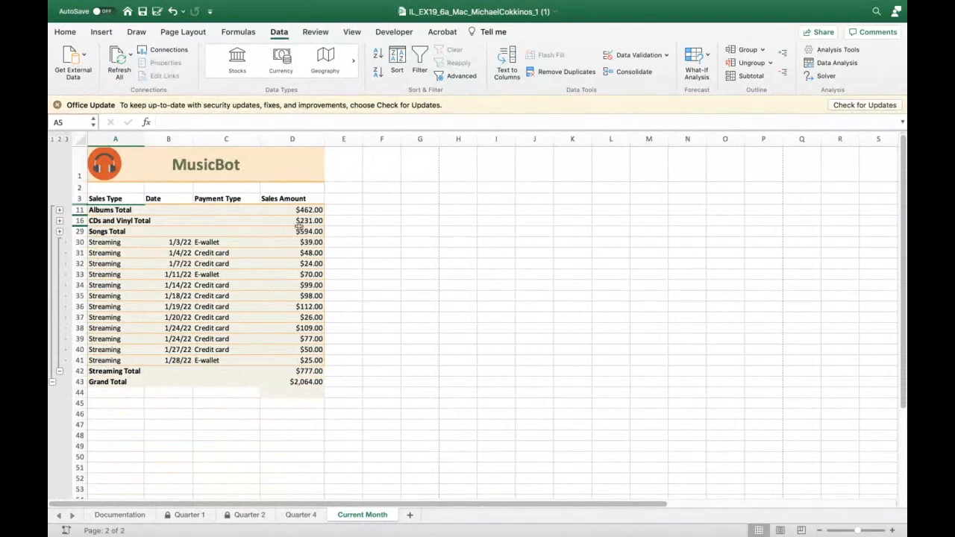
click(59, 231)
click(59, 221)
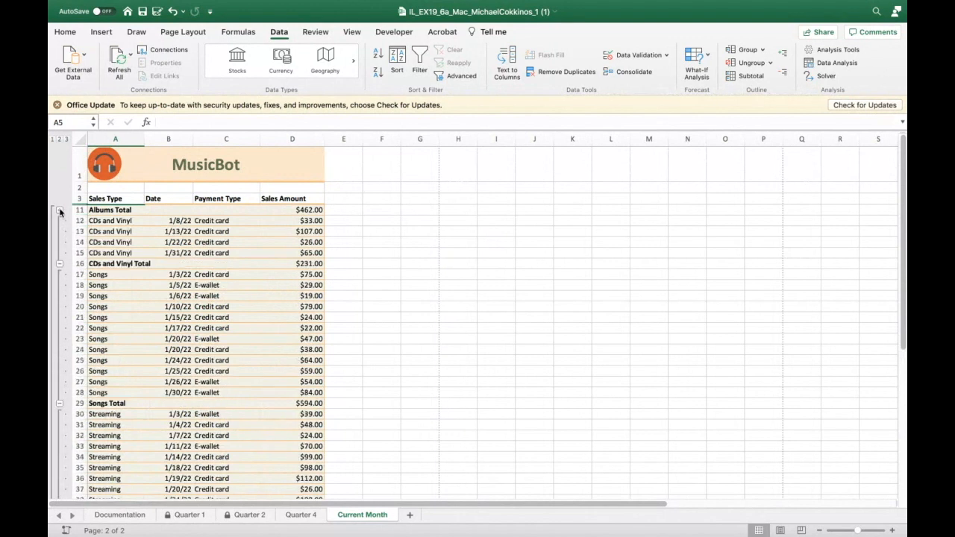
click(60, 211)
- Replace the subtotals with the Max function on Sales Amount
click(750, 76)
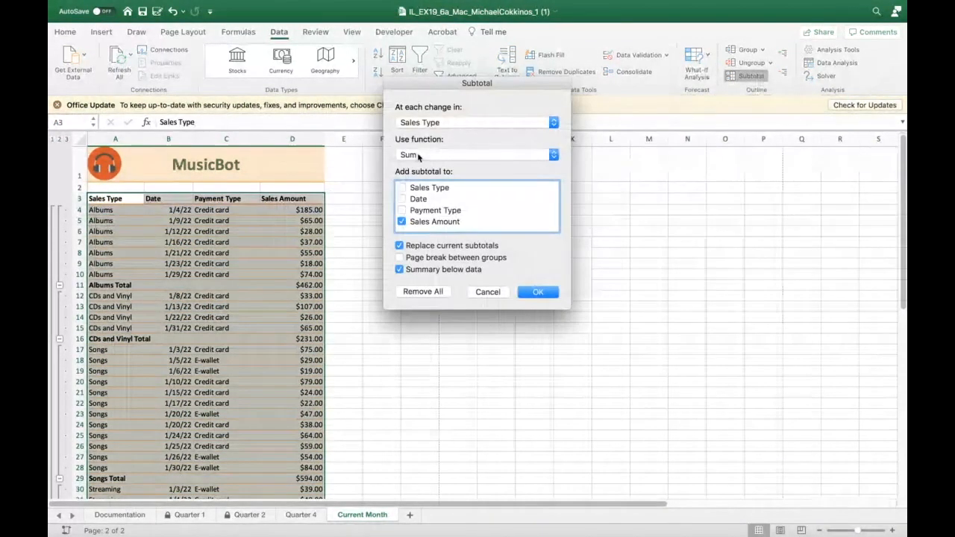
click(553, 156)
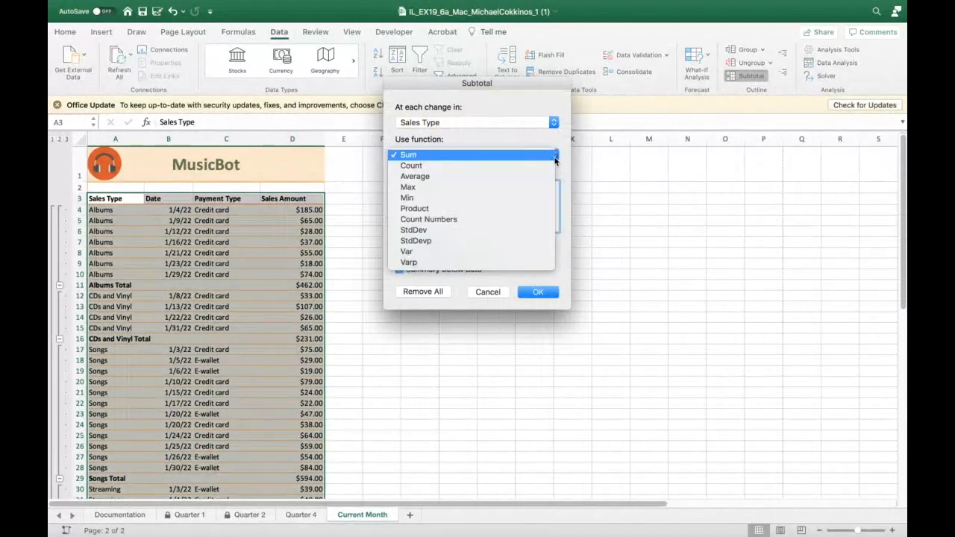
click(519, 188)
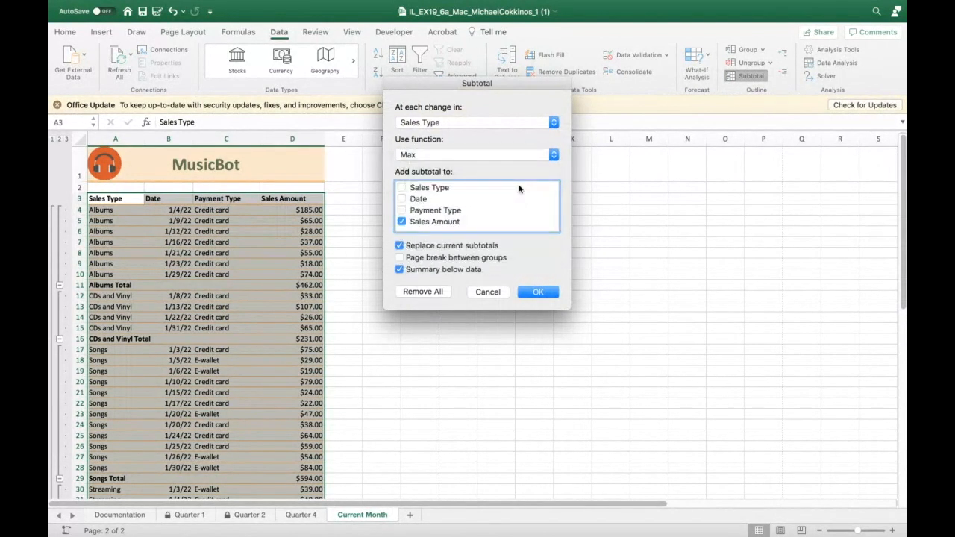
click(538, 292)
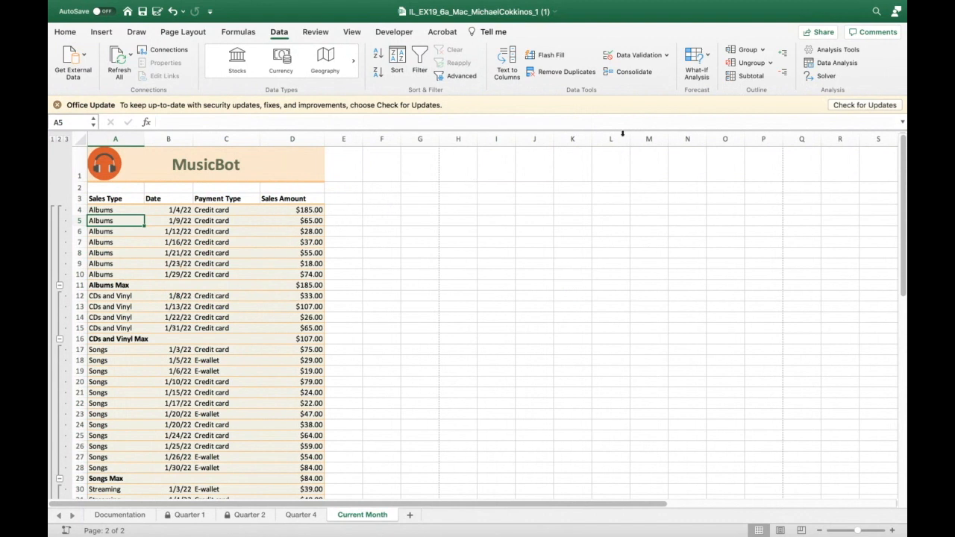
- Replace the subtotals with the Average function on Sales Amount
click(763, 78)
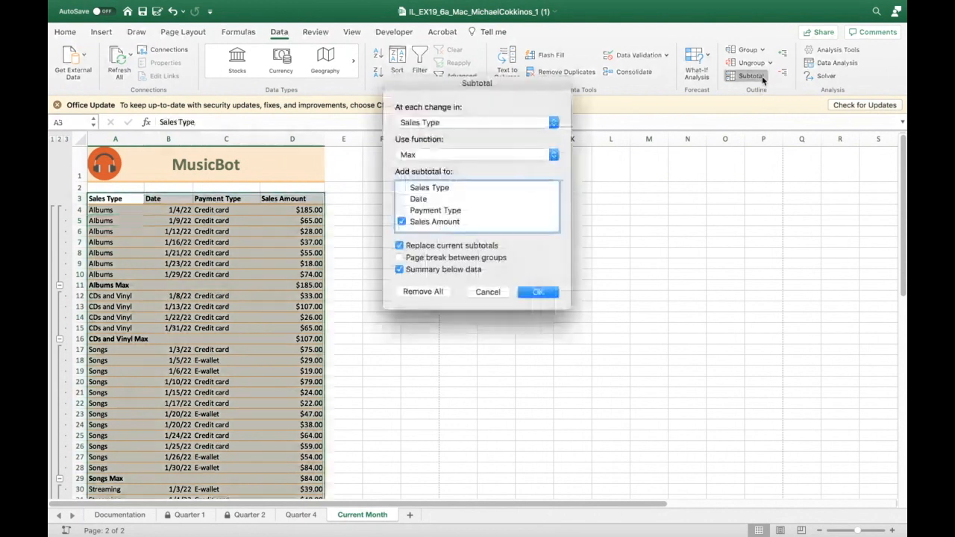
click(552, 155)
click(552, 144)
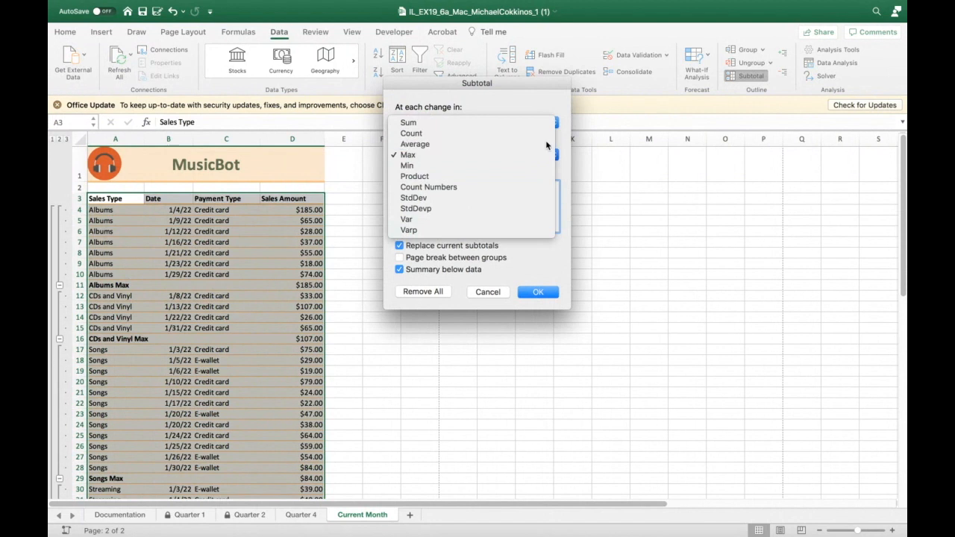
click(533, 291)
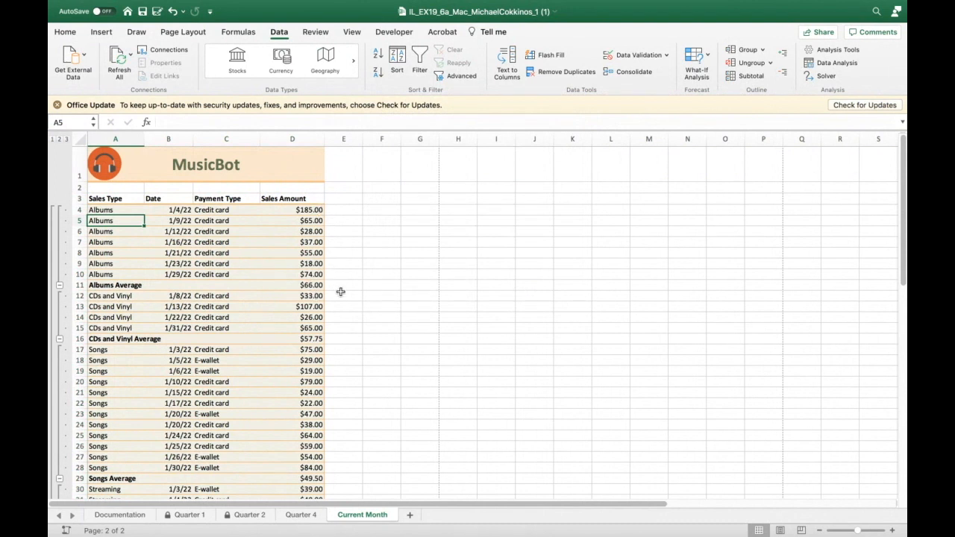
- Set the subtotal function back to Sum for Sales Amount at each change in Sales Type
click(763, 80)
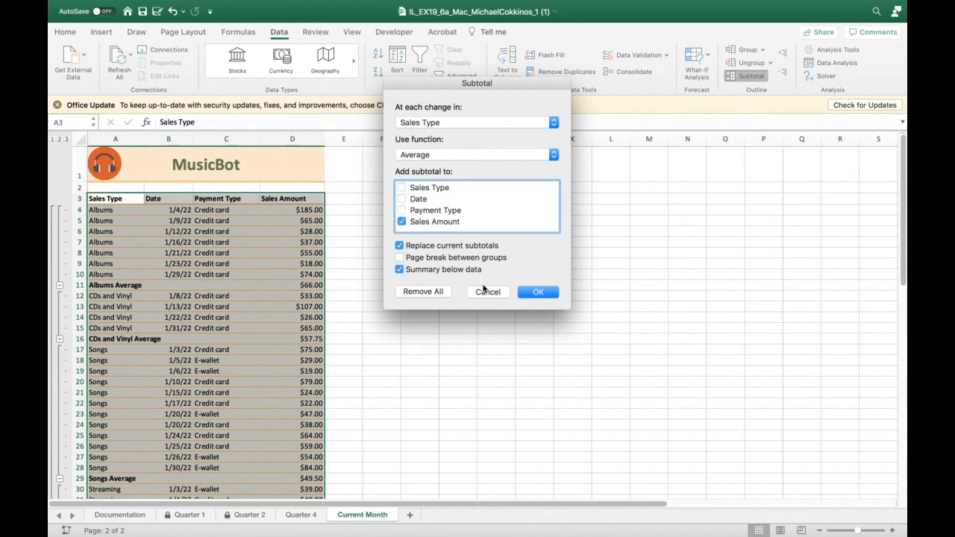
click(551, 155)
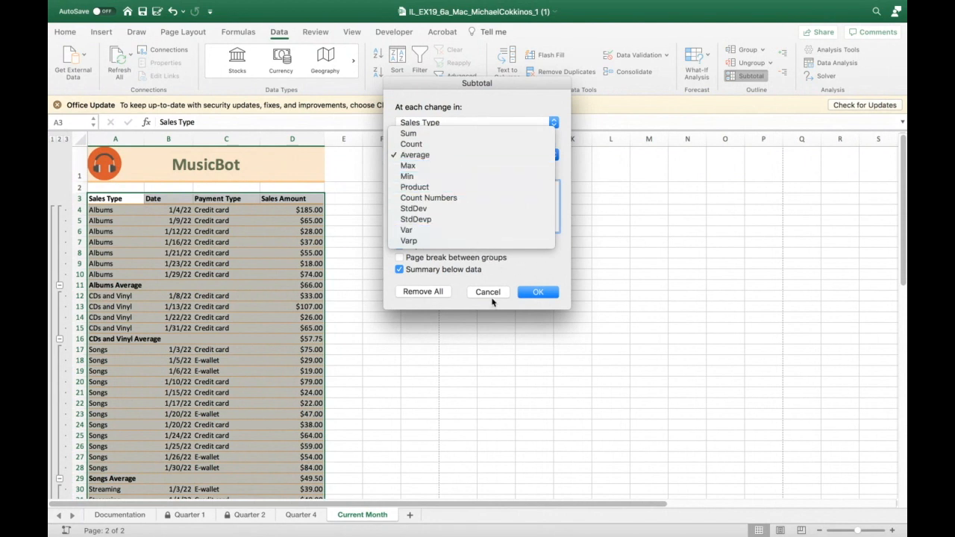
click(419, 134)
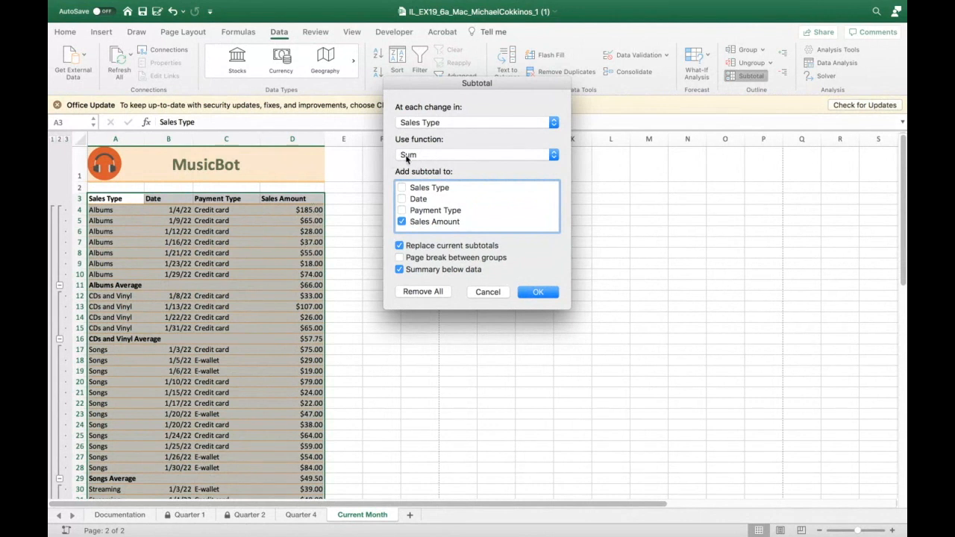
click(539, 292)
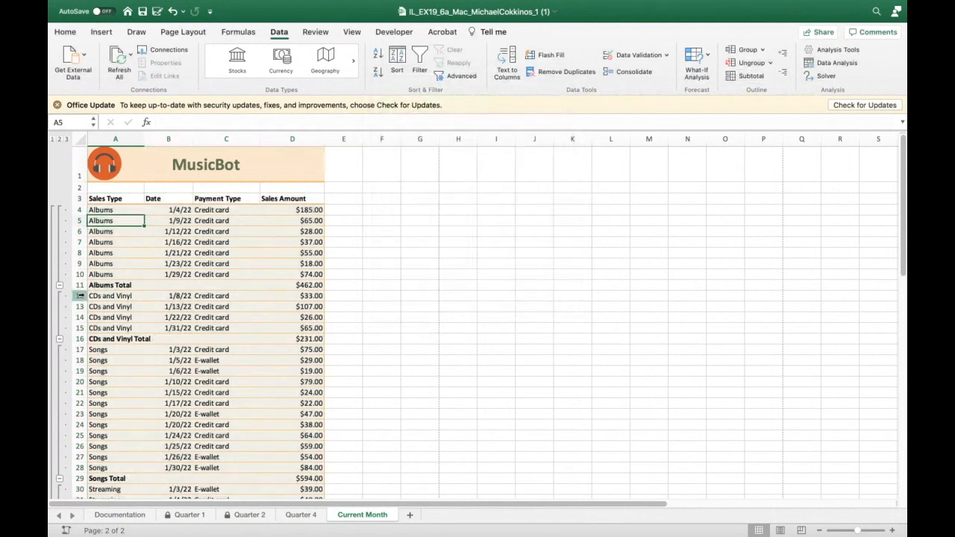
- Collapse all four subtotal groups so only the category totals and grand total show
click(177, 286)
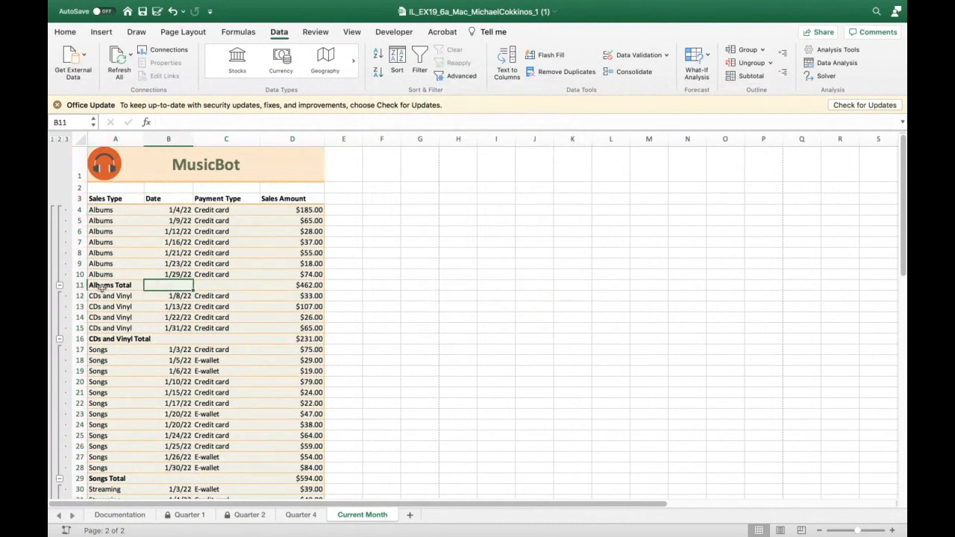
click(59, 286)
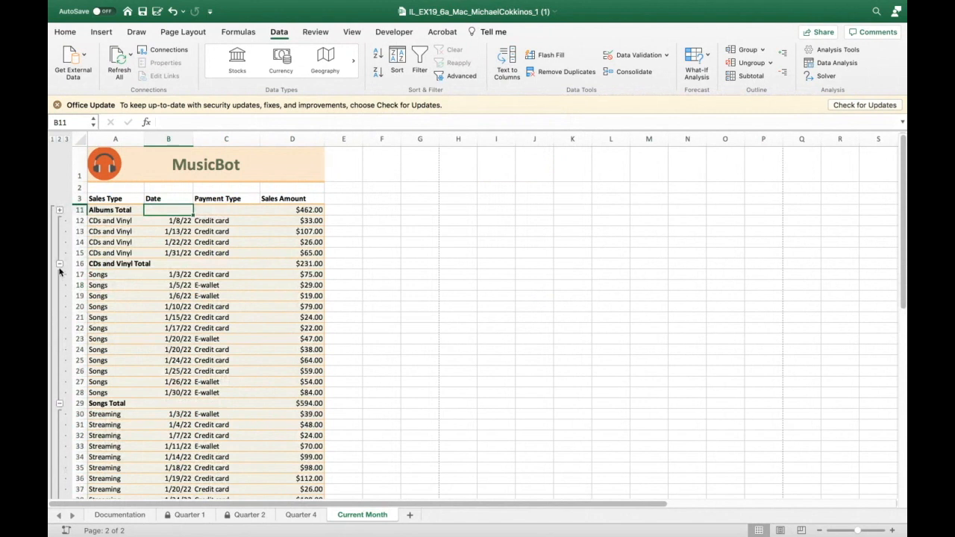
click(60, 264)
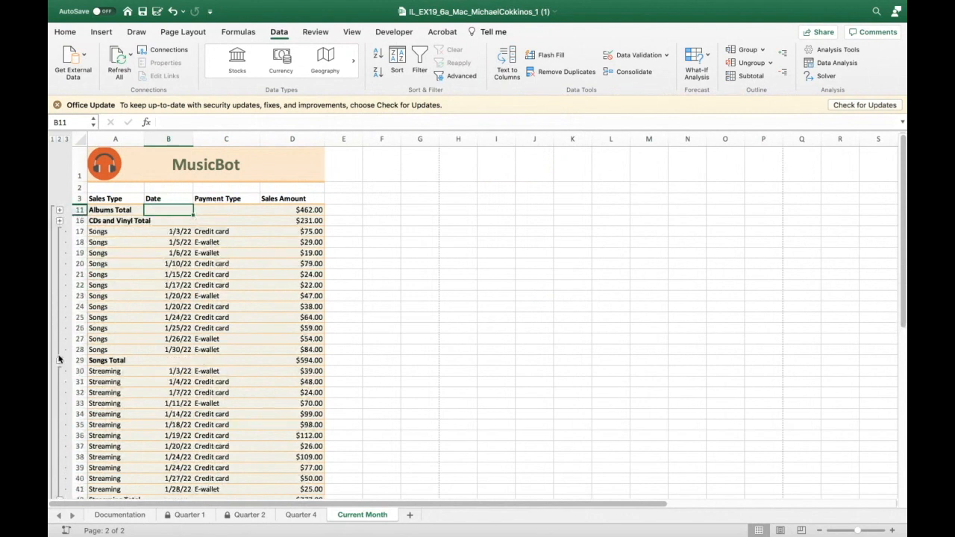
click(60, 360)
click(59, 371)
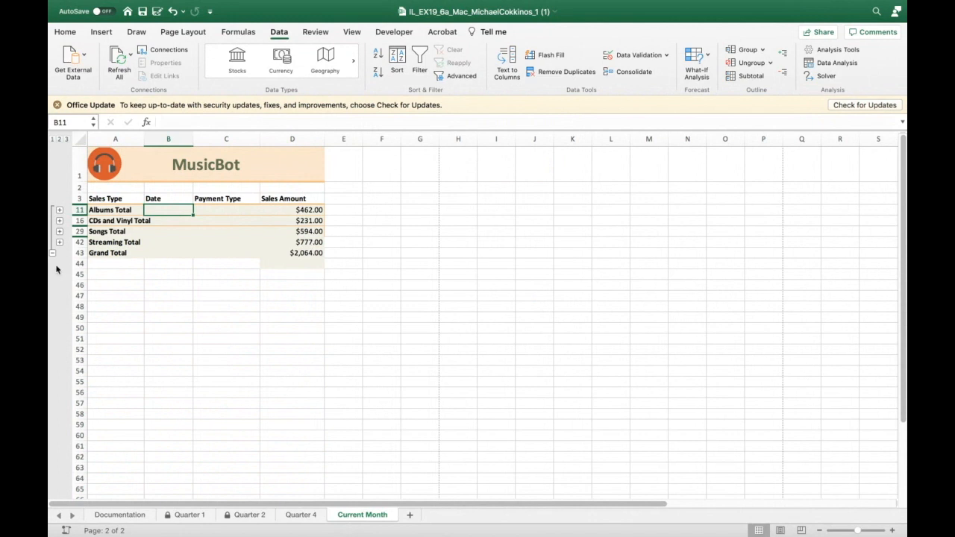
- Expand the subtotal groups one by one until all sales records are shown again
click(59, 222)
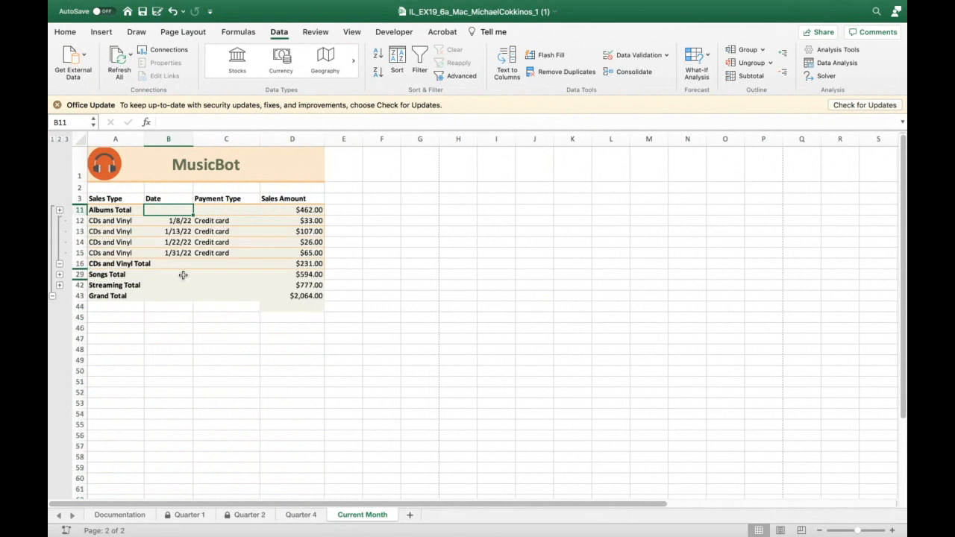
click(751, 76)
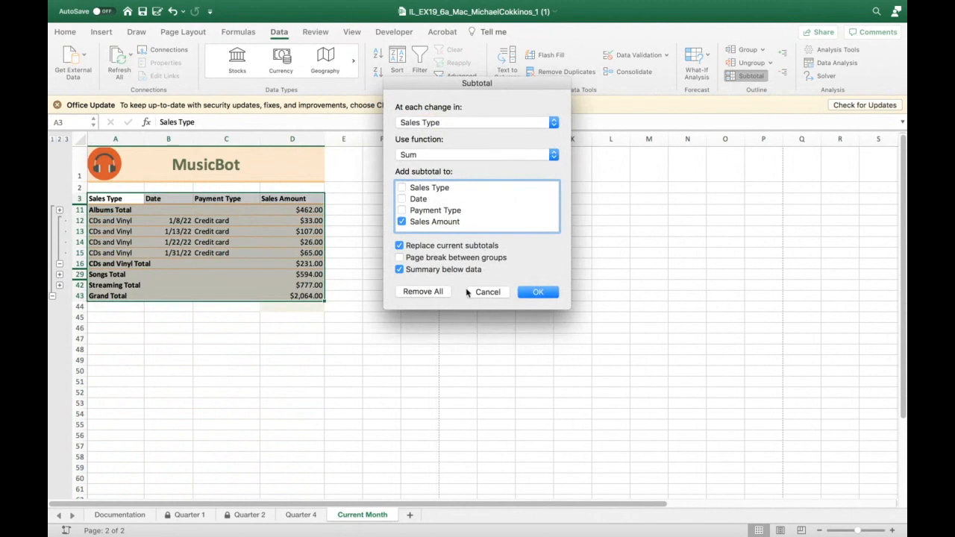
click(487, 292)
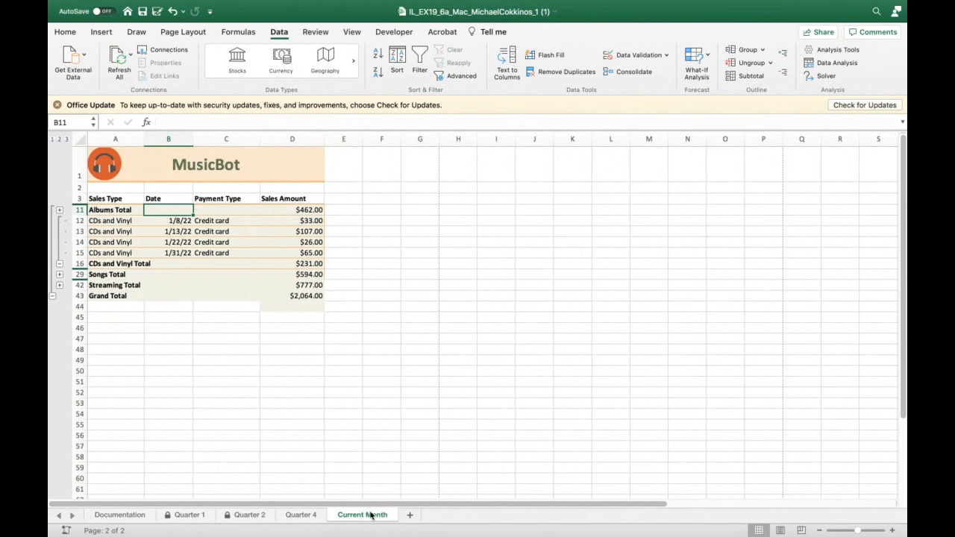
click(59, 274)
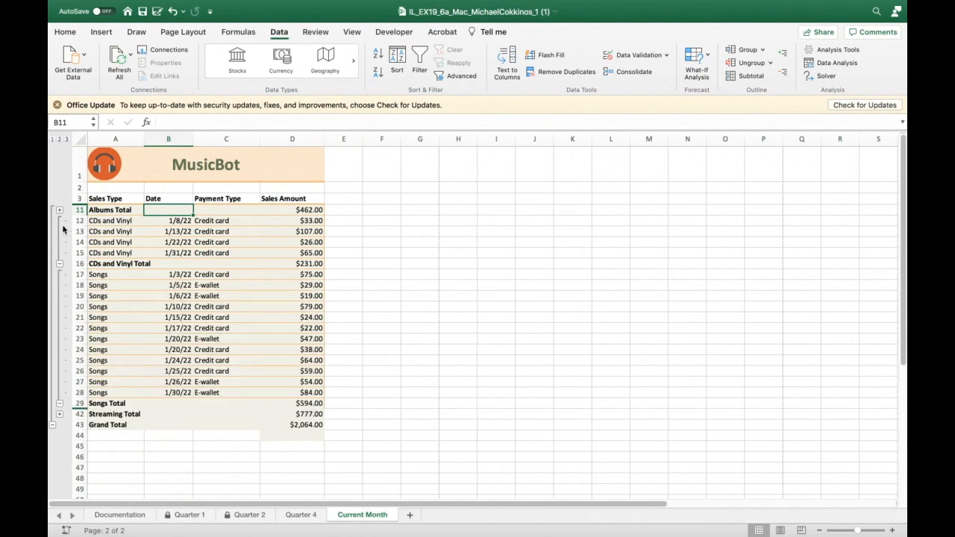
click(59, 263)
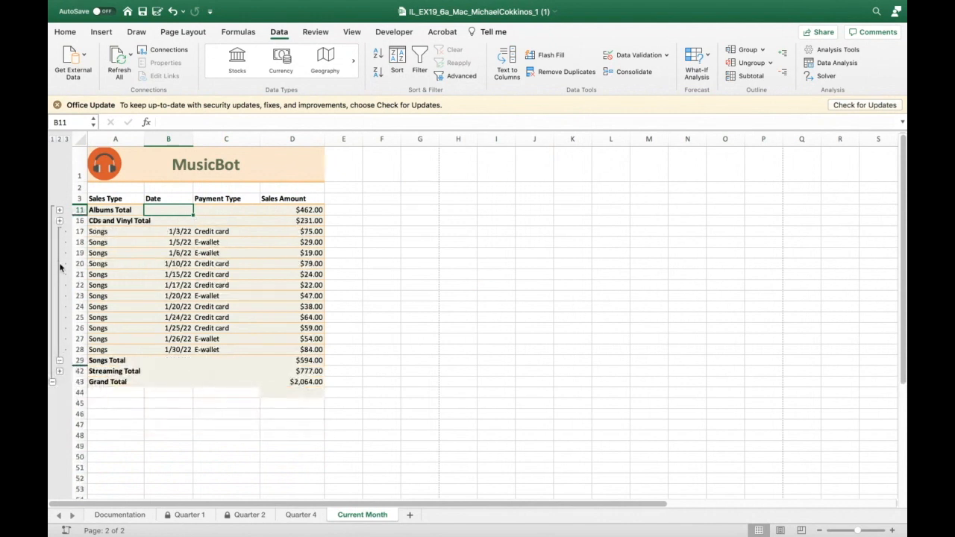
click(59, 360)
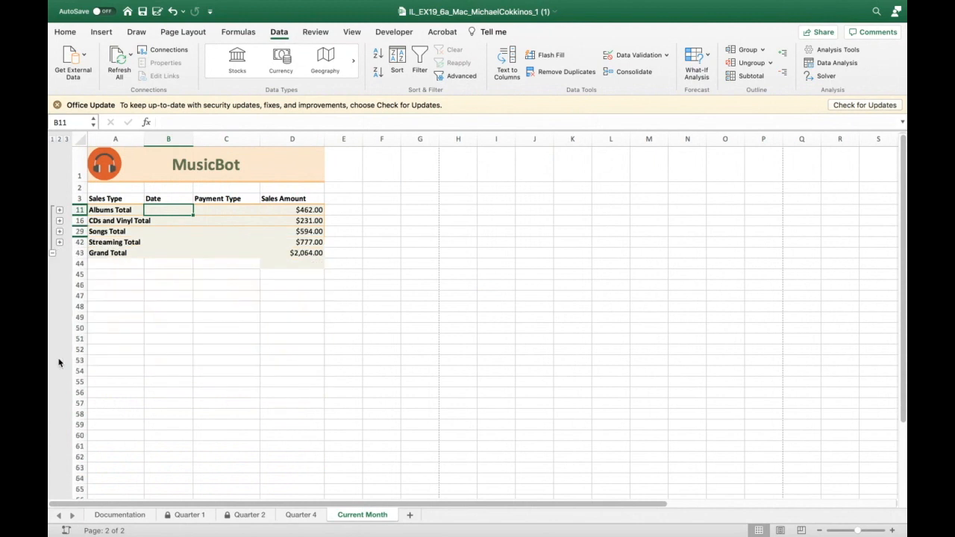
click(59, 213)
click(59, 295)
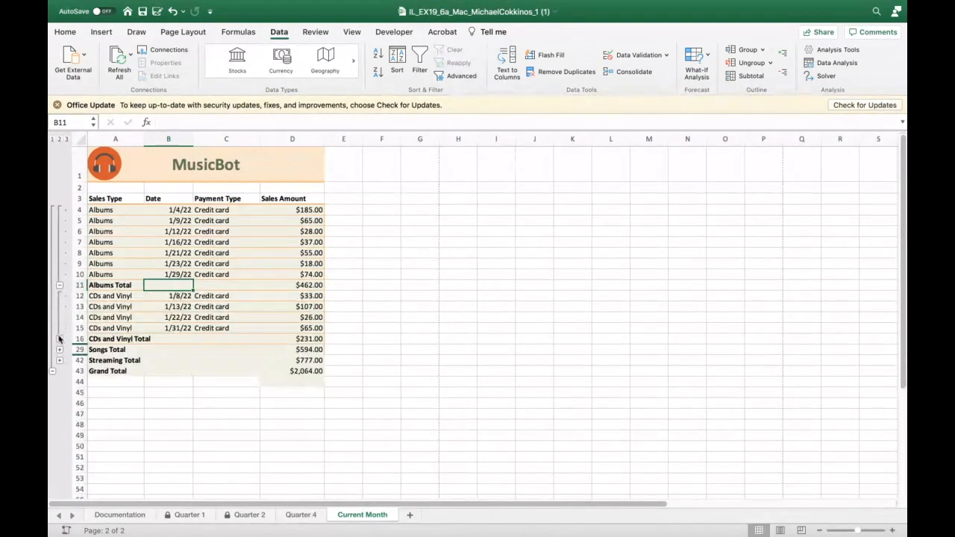
click(59, 349)
click(58, 488)
scroll(261, 258, down, 10)
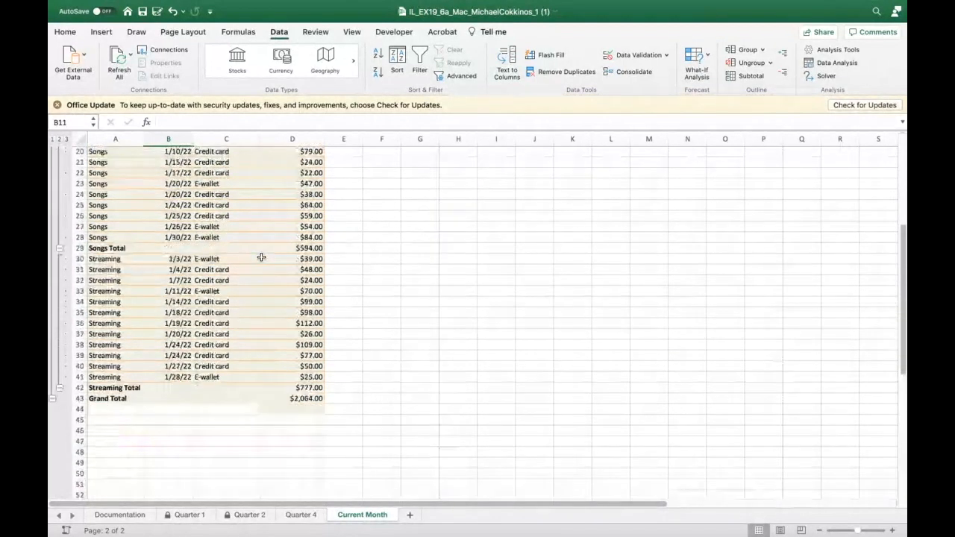
scroll(262, 258, up, 10)
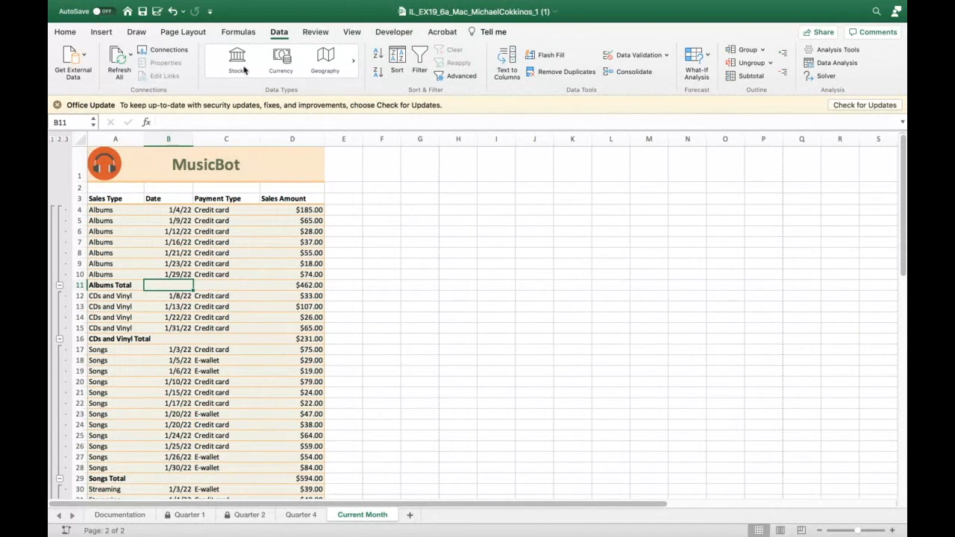
- Set the Current Month sheet's right page margin to 2 inches using custom margins
click(195, 33)
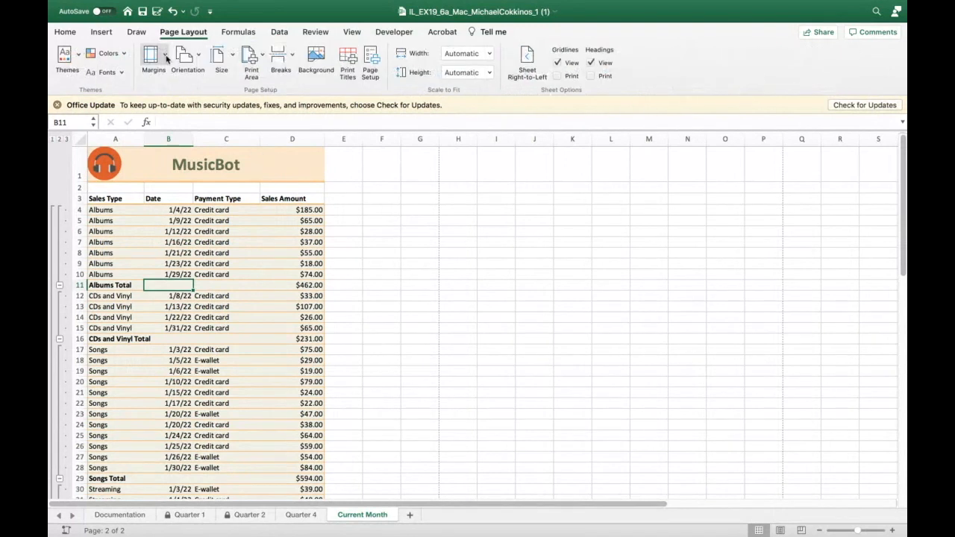
click(164, 55)
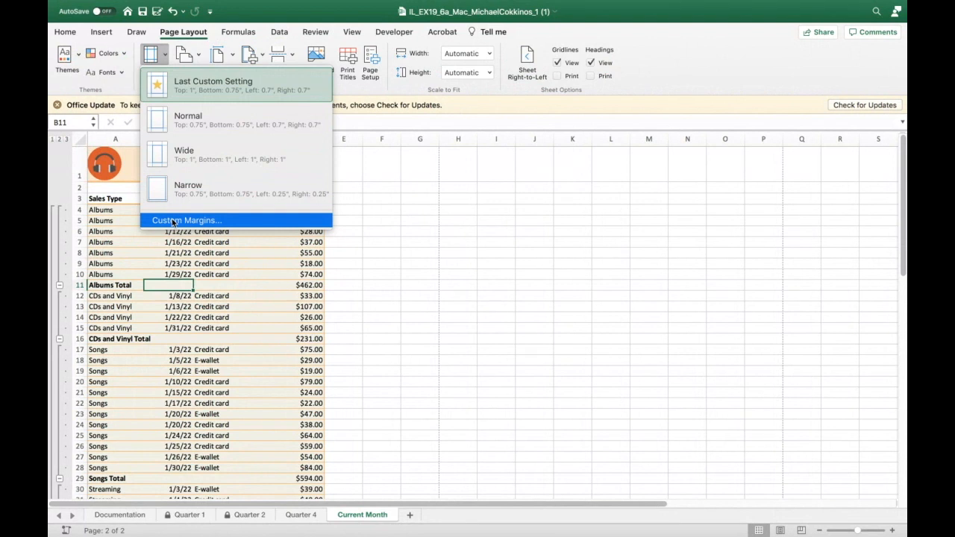
click(173, 221)
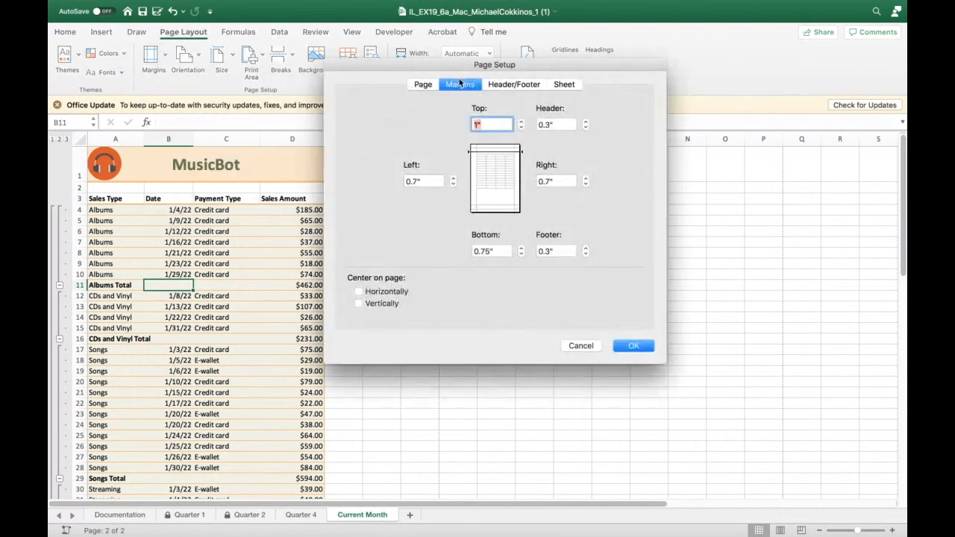
click(552, 180)
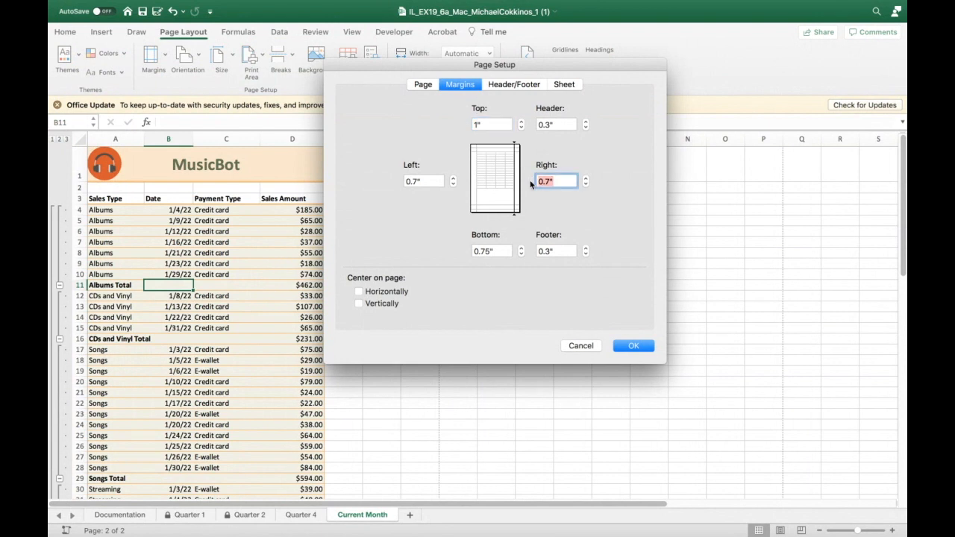
text(2.25)
click(633, 345)
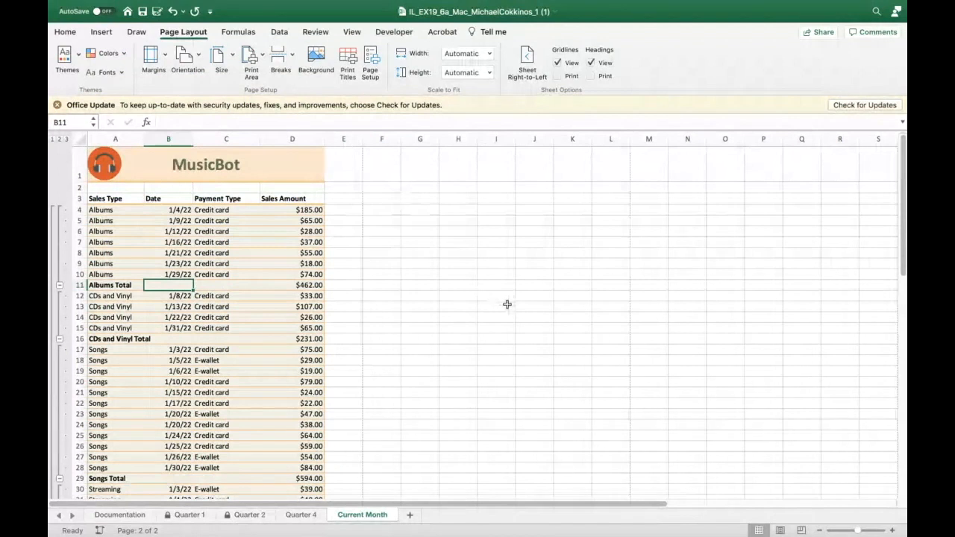
- Switch the worksheet to Page Layout view
click(780, 526)
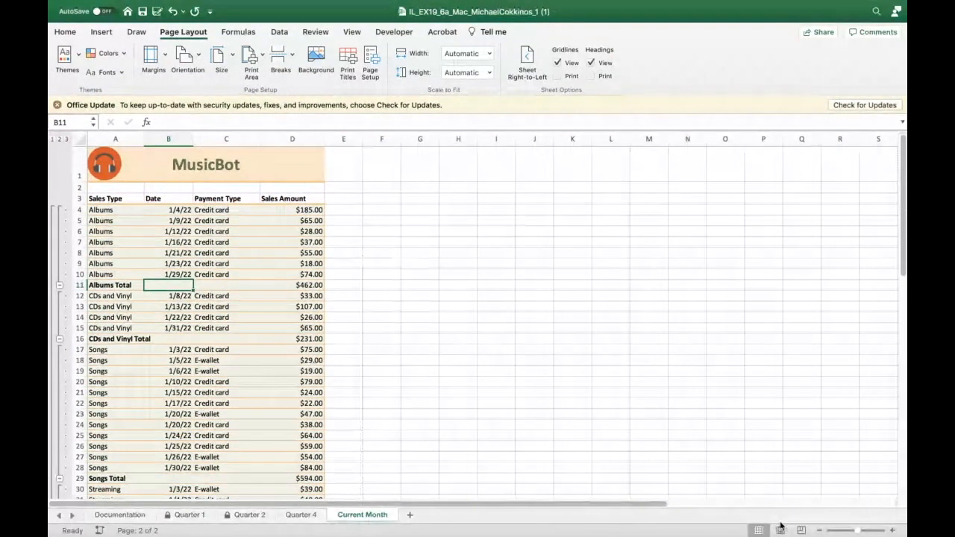
click(781, 527)
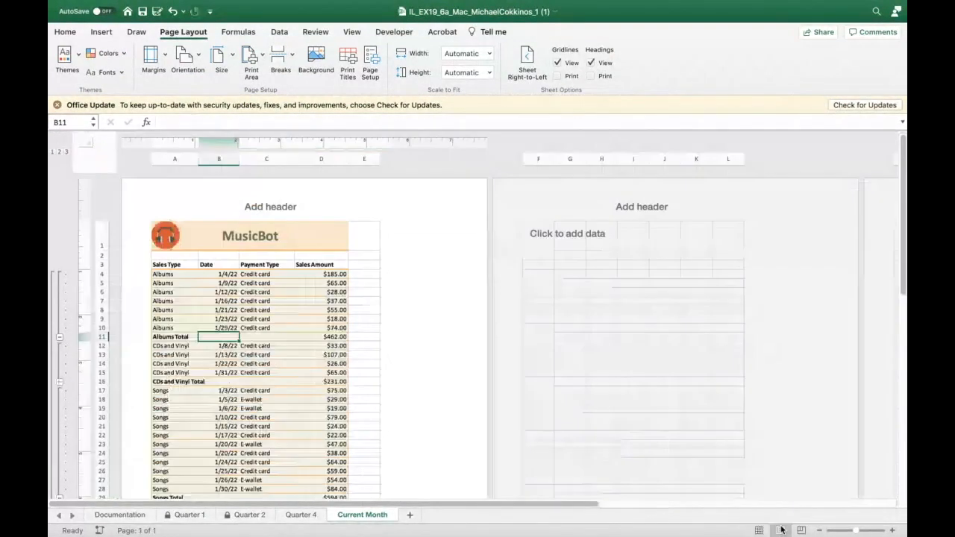
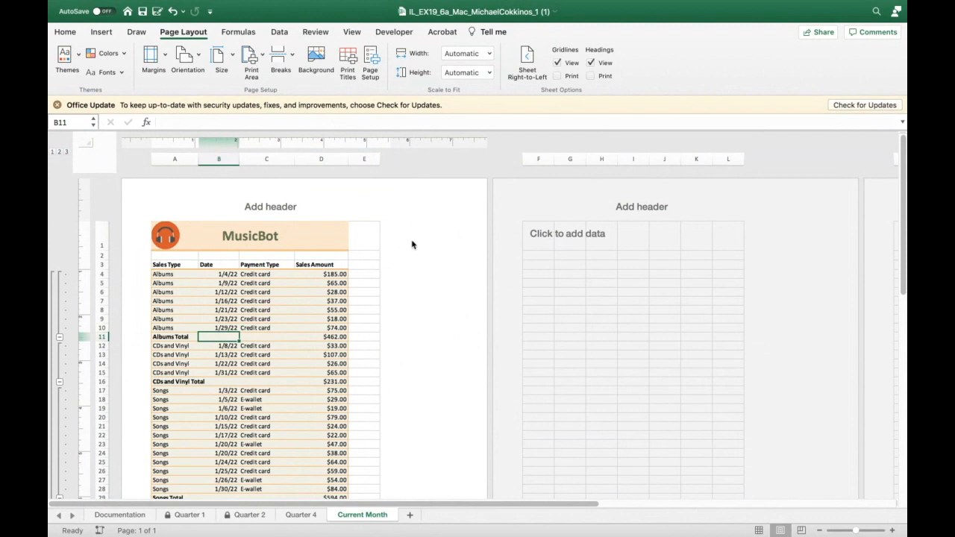
mouse_move(332, 3)
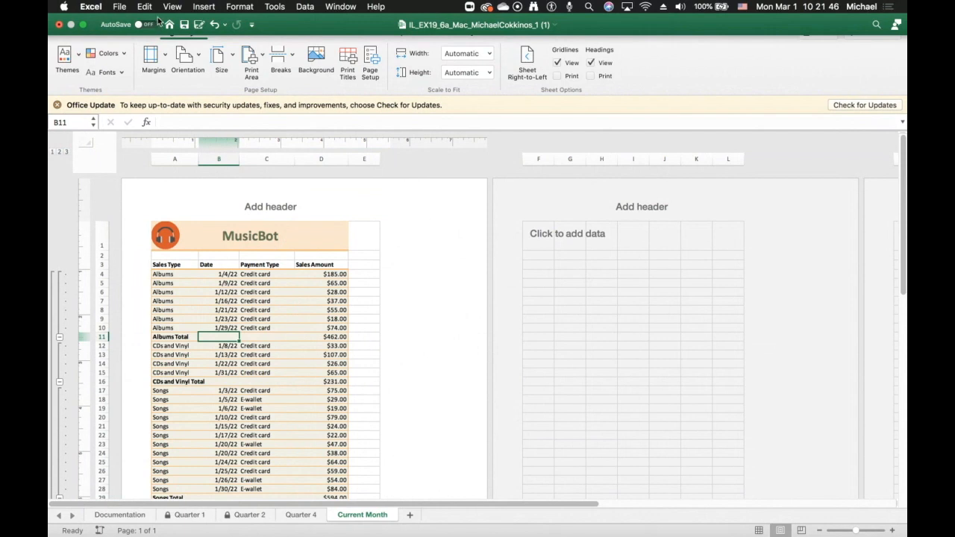
click(120, 8)
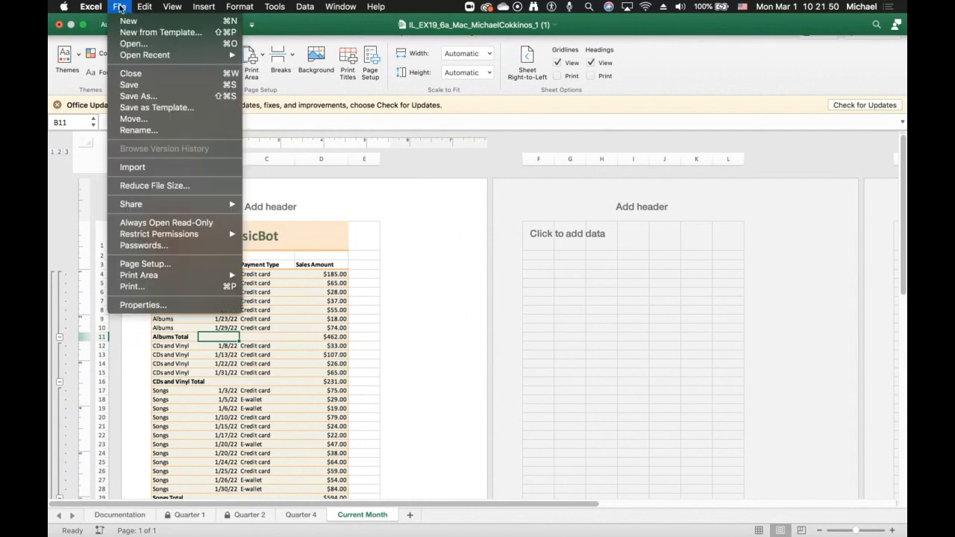
click(158, 306)
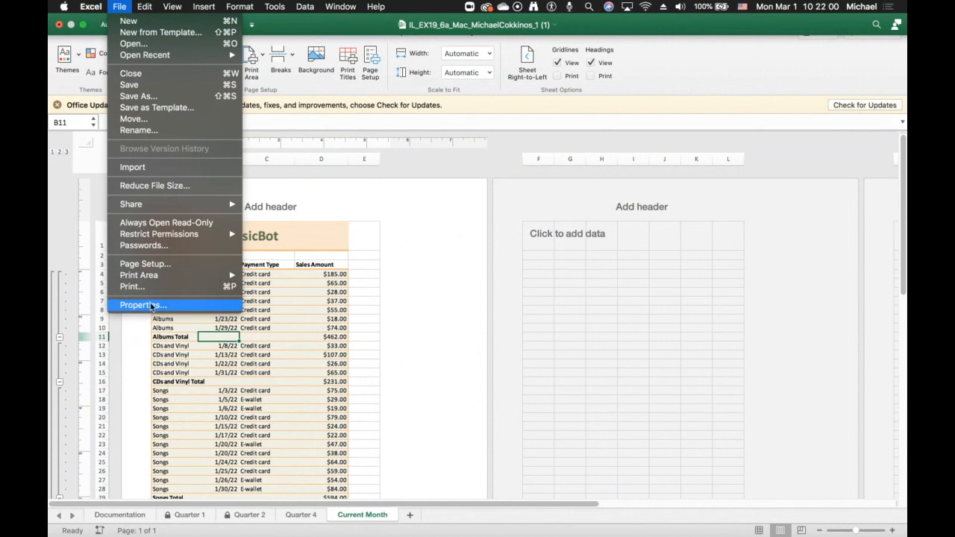
click(151, 305)
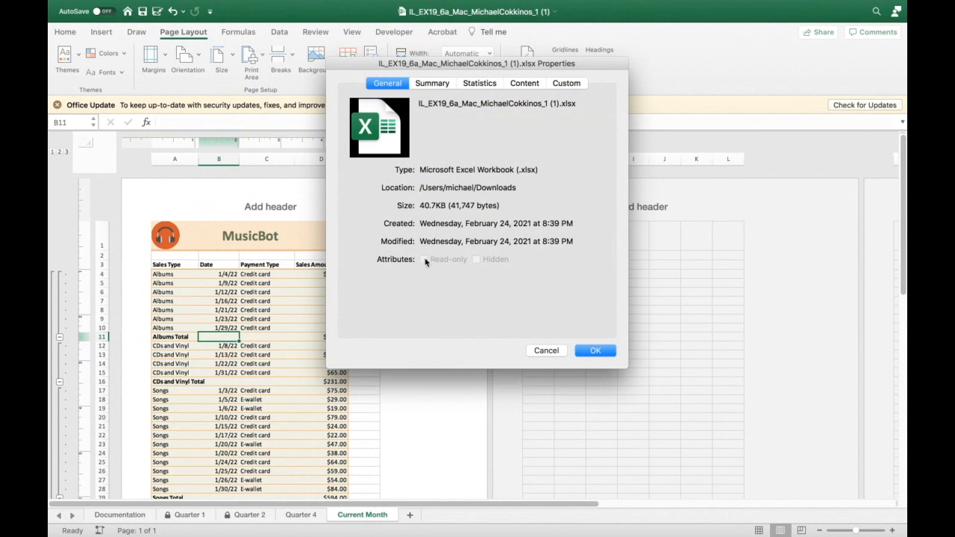
click(432, 84)
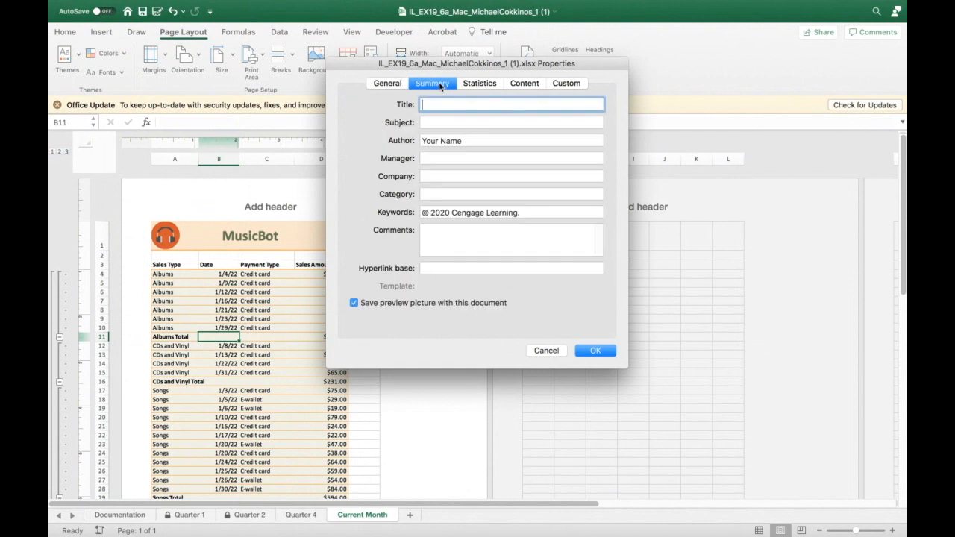
click(431, 194)
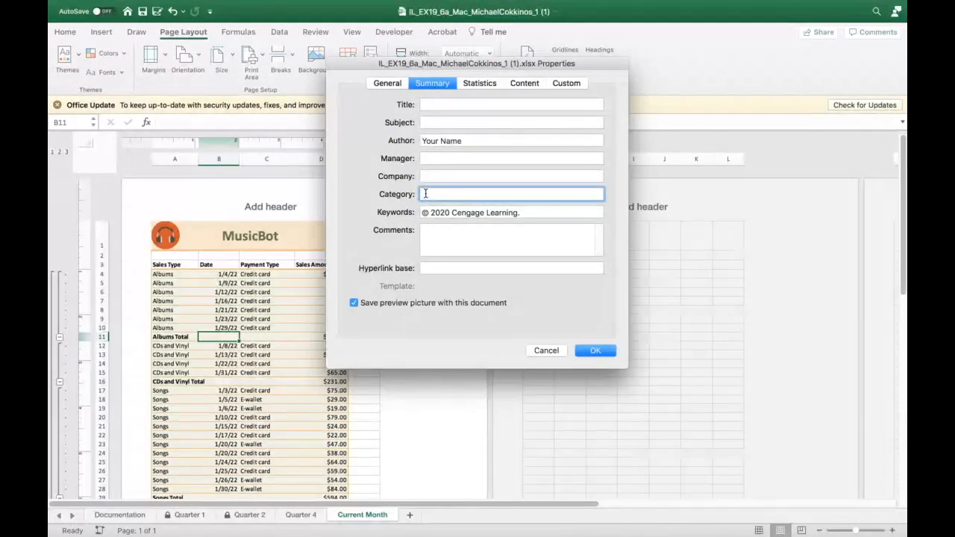
click(445, 141)
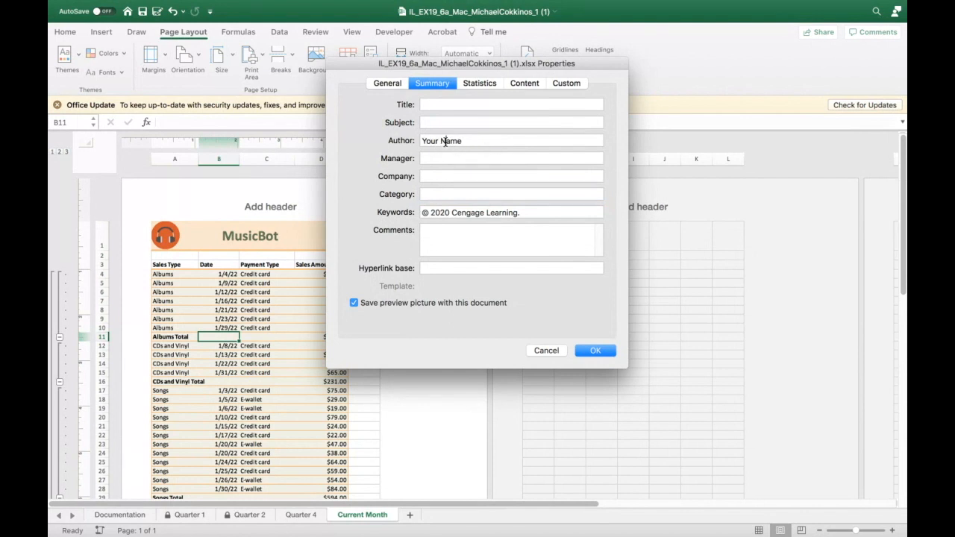
click(434, 195)
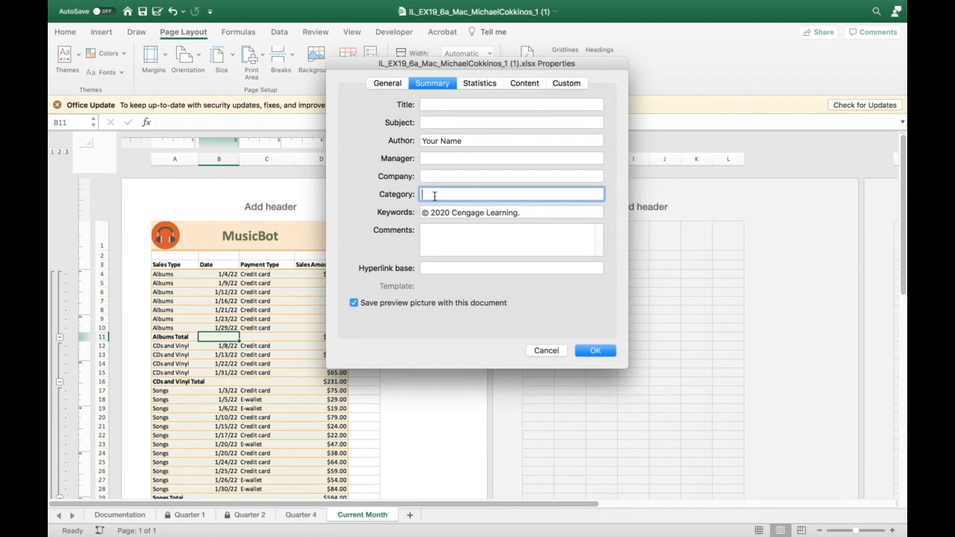
text(QUARTLEY REVEN)
click(459, 194)
key(BackSpace)
key(BackSpace)
key(BackSpace)
click(544, 351)
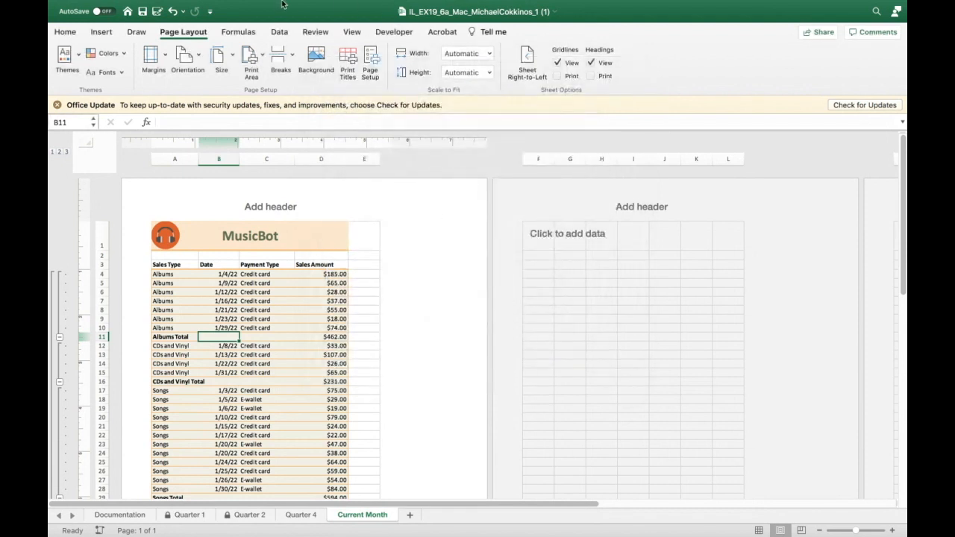
- Examine the workbook's general, summary, statistics, content and custom document properties without changing them
mouse_move(283, 4)
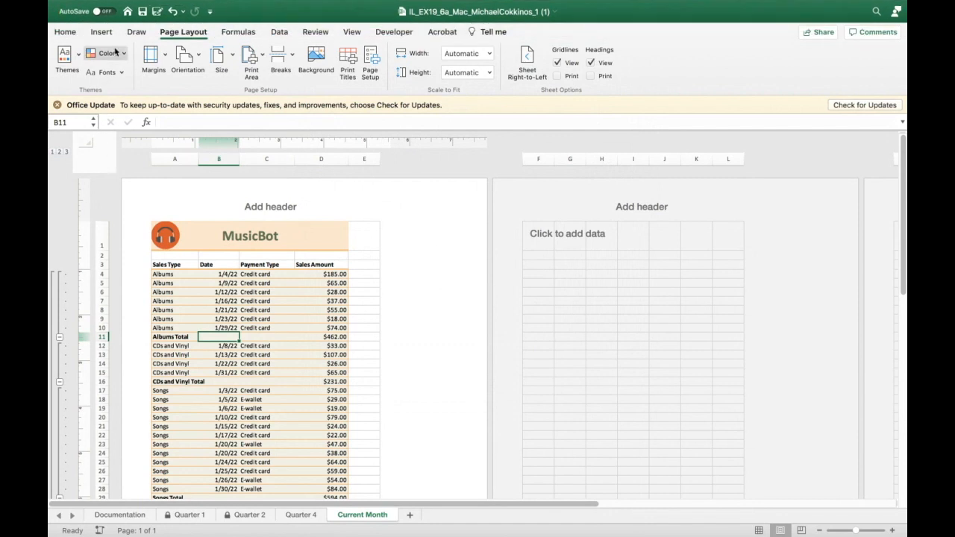
mouse_move(146, 5)
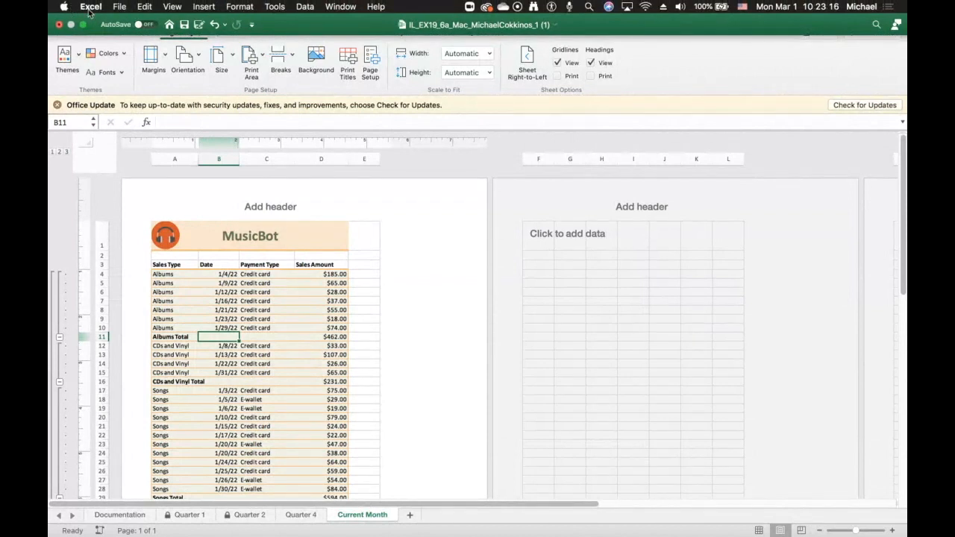
click(120, 6)
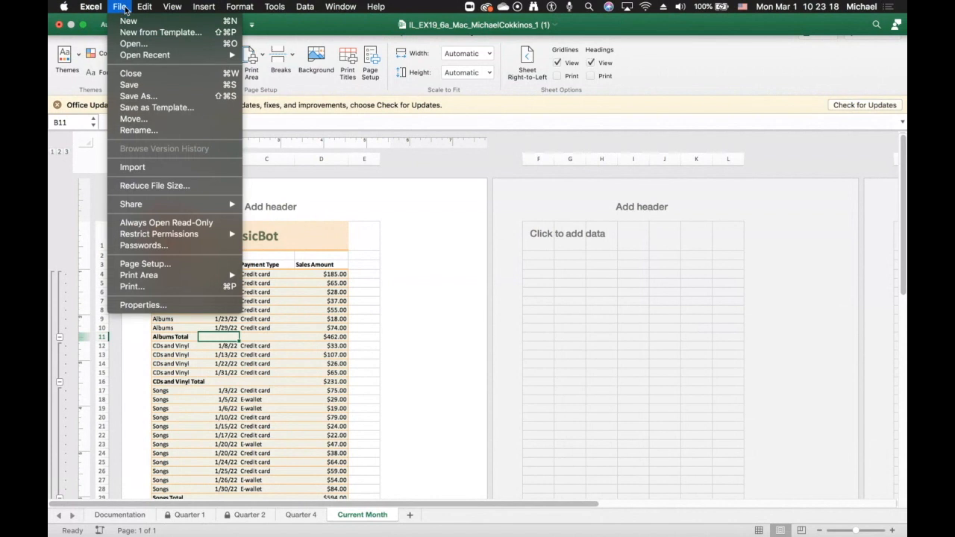
click(127, 305)
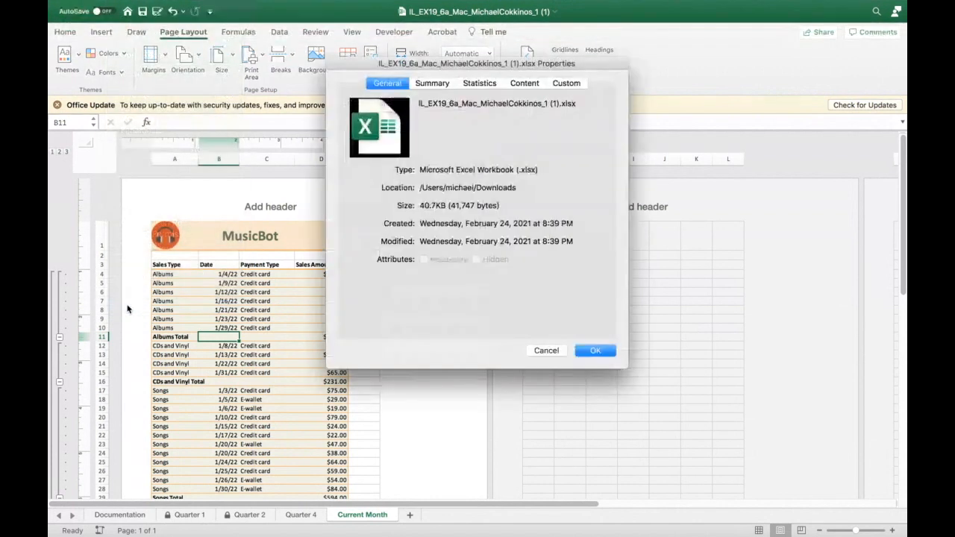
click(431, 83)
click(430, 193)
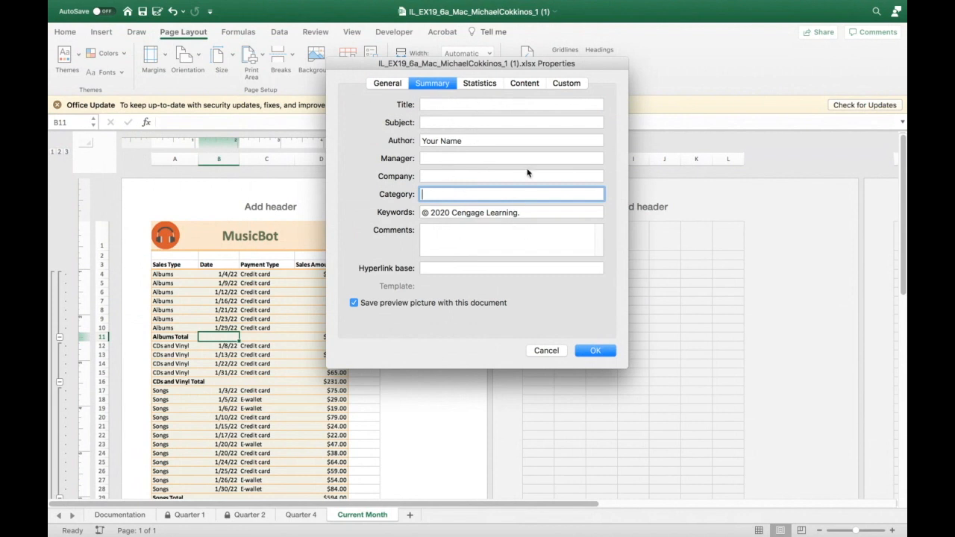
click(485, 84)
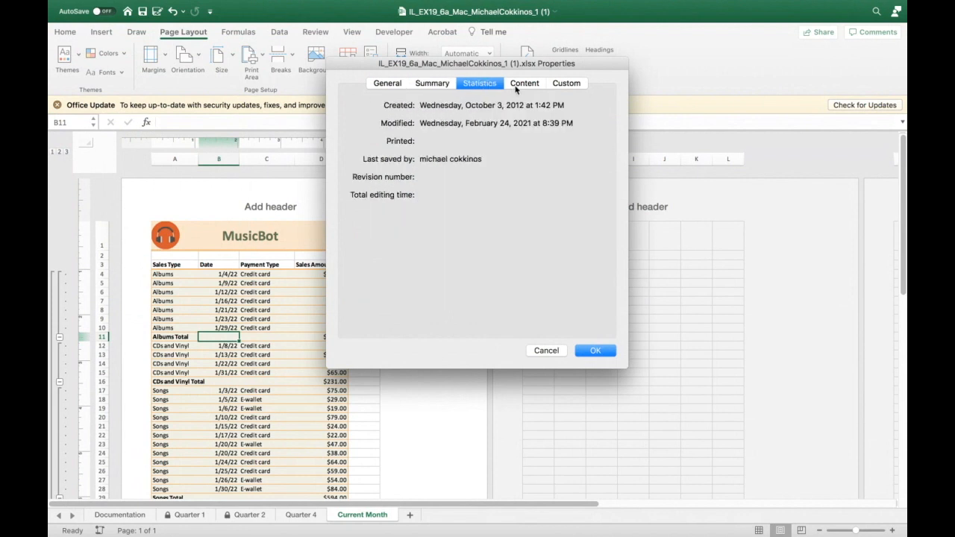
click(521, 83)
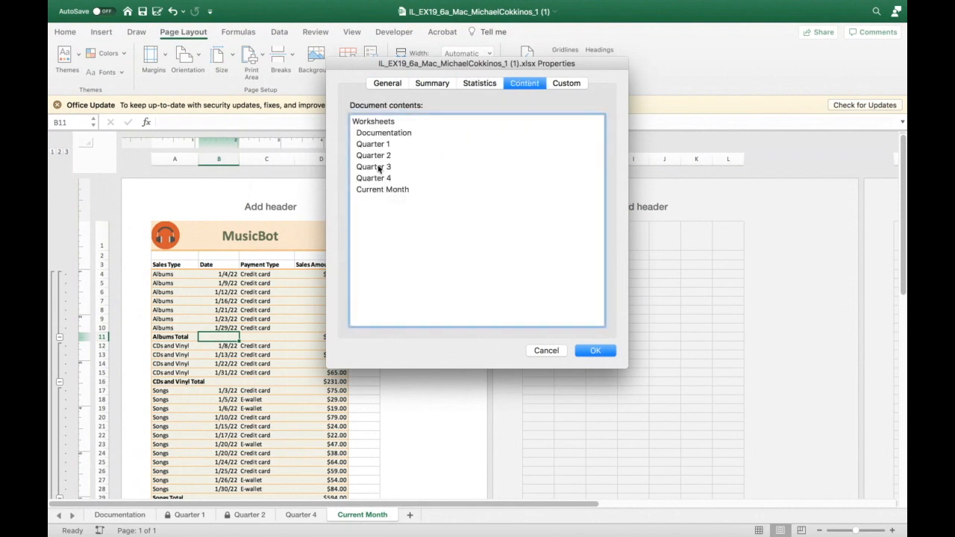
click(573, 84)
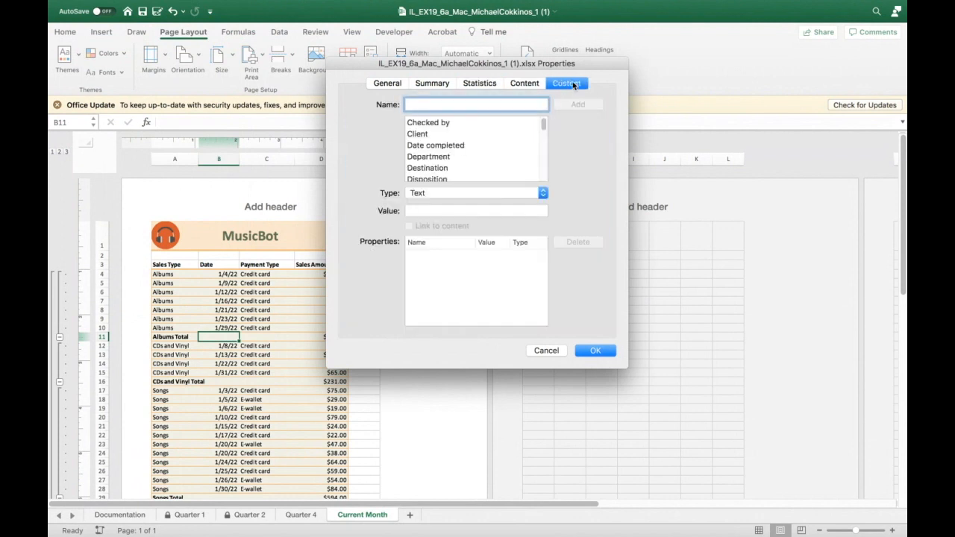
click(383, 87)
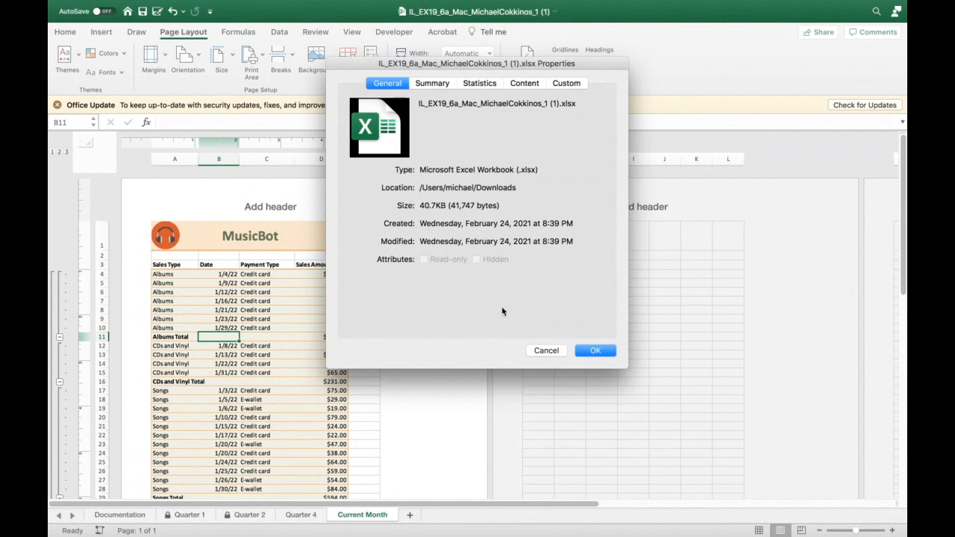
click(547, 351)
- Save the workbook over the existing xlsx file with the Read-only recommended option turned on
mouse_move(182, 4)
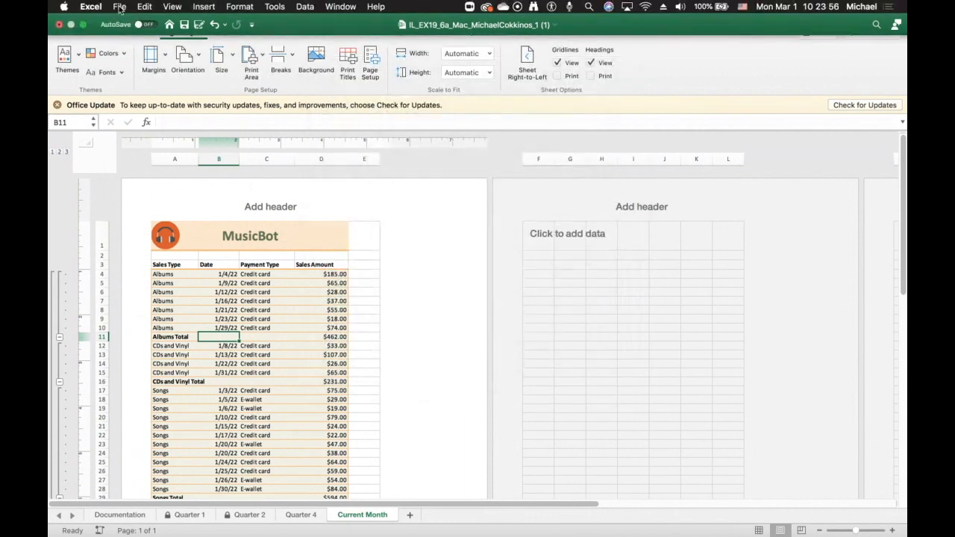
click(120, 8)
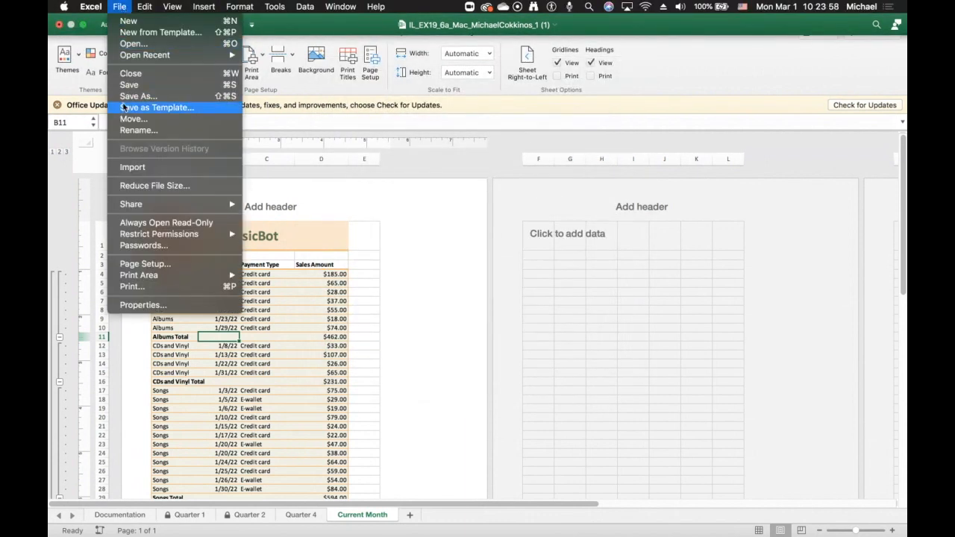
click(123, 96)
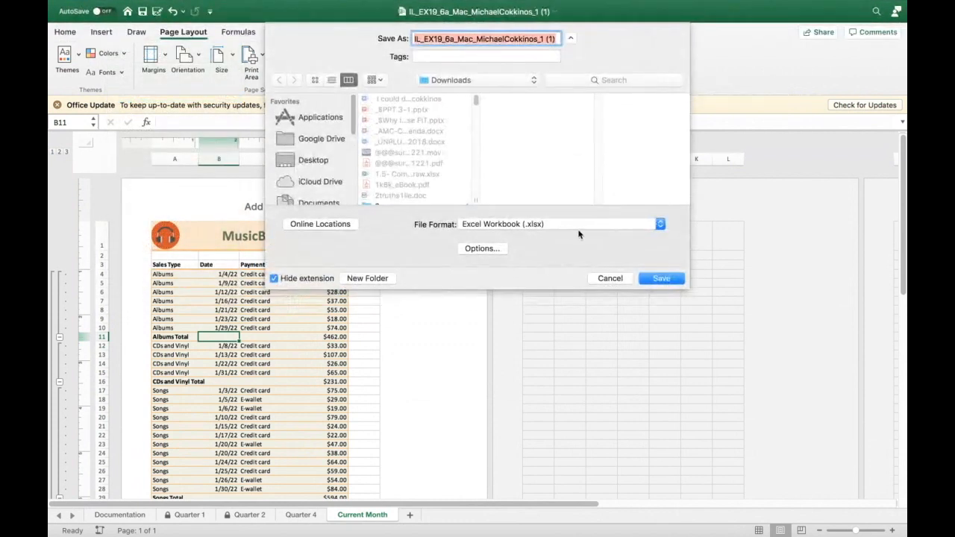
click(657, 225)
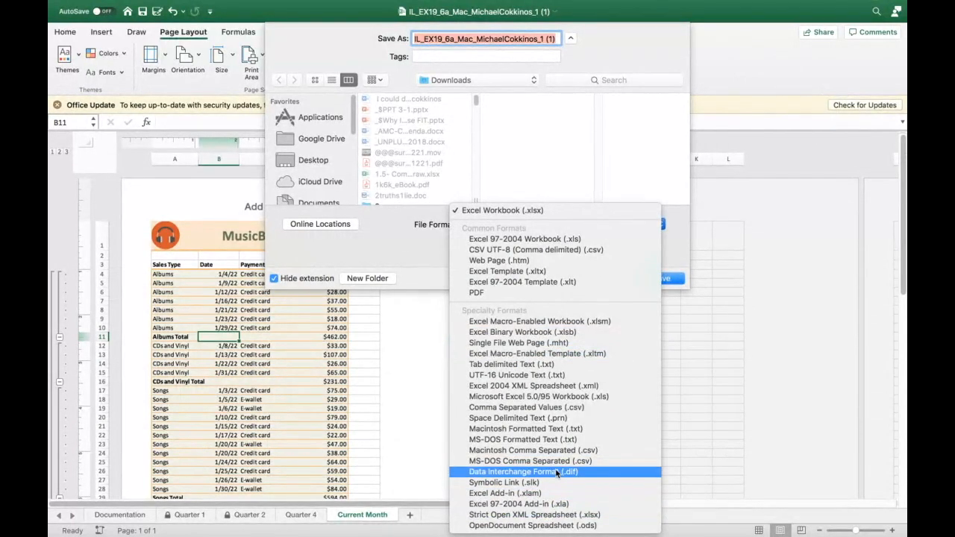
click(388, 236)
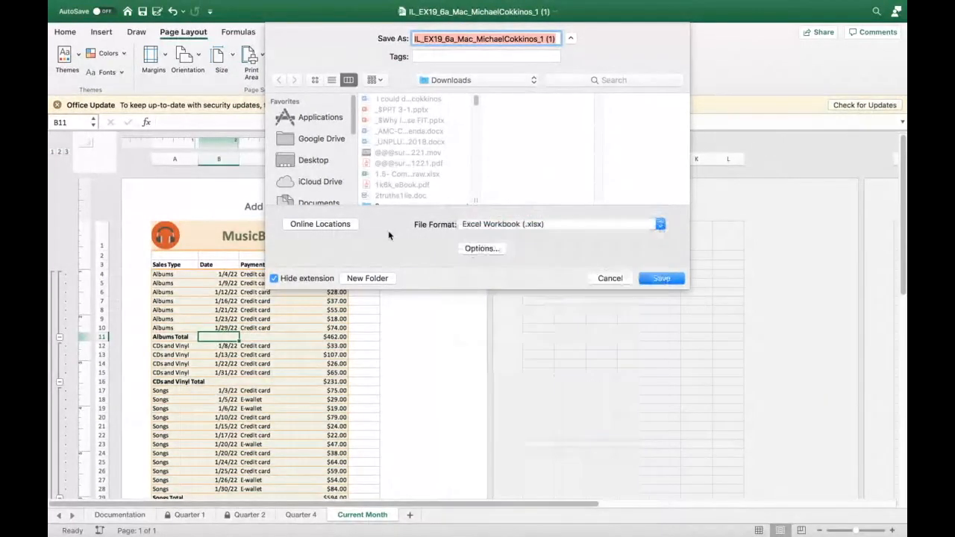
click(485, 248)
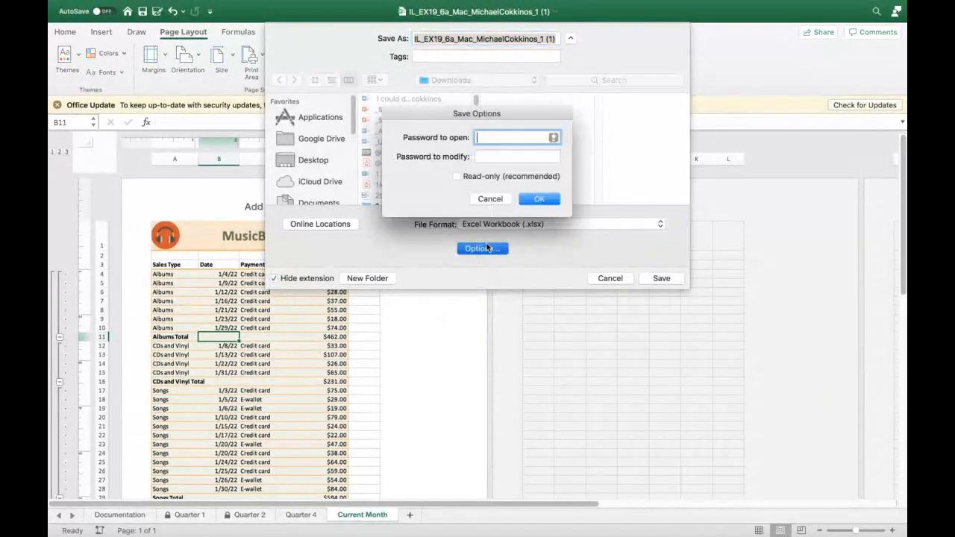
click(483, 198)
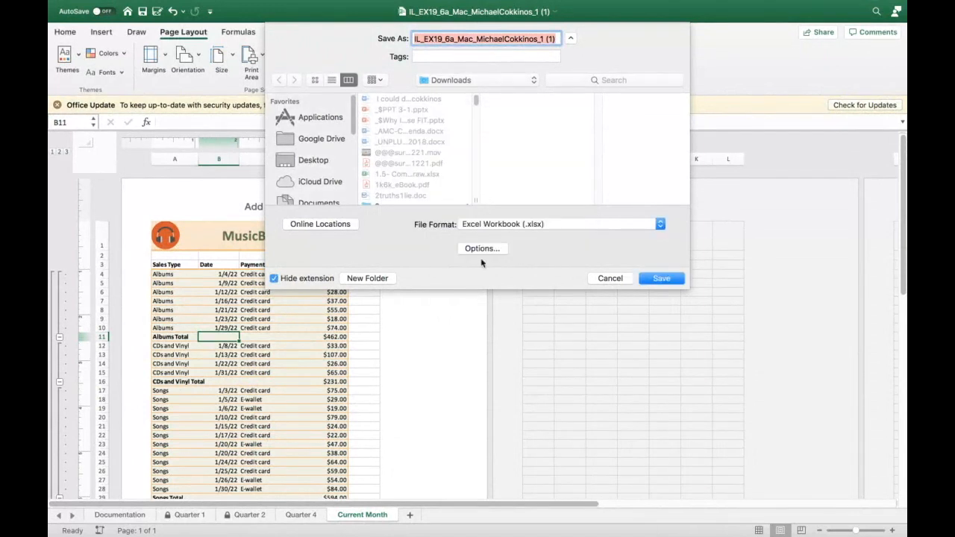
click(485, 248)
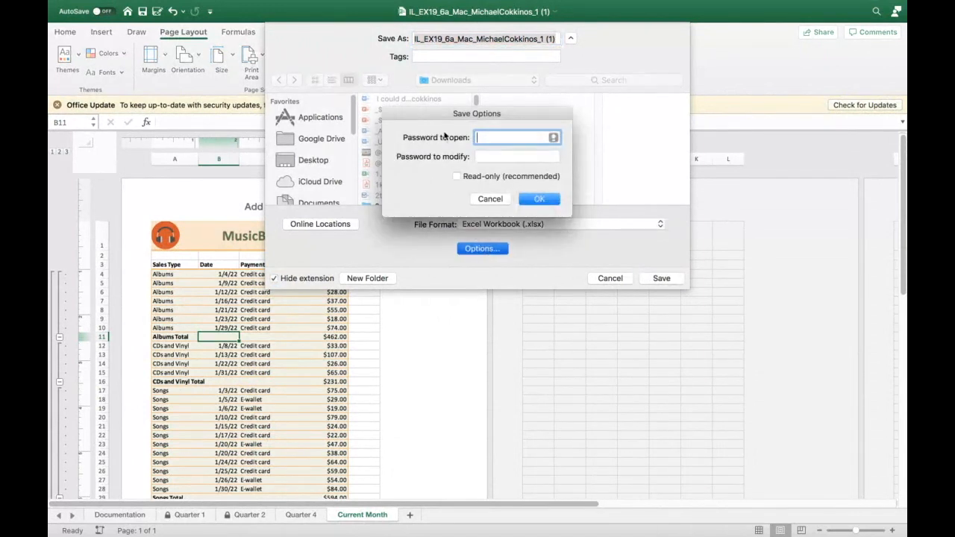
click(456, 177)
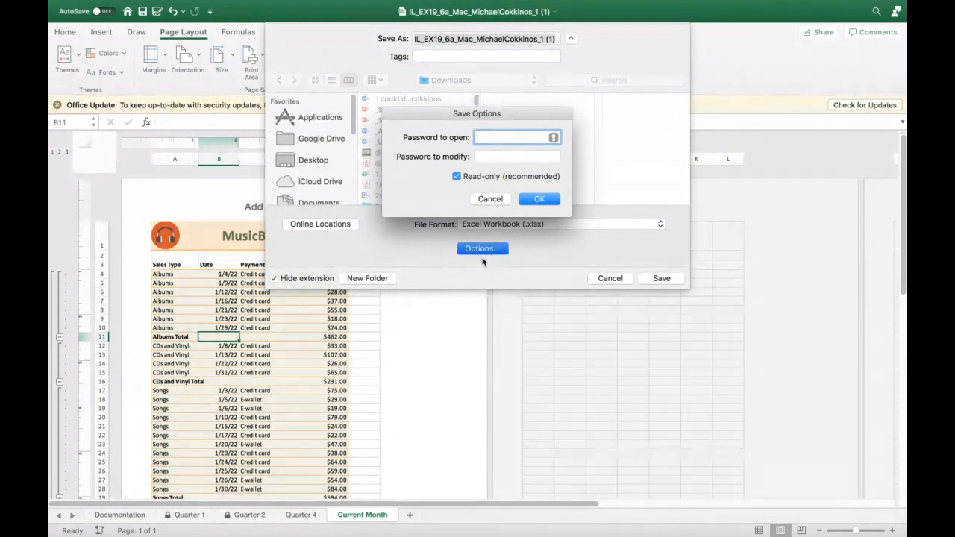
click(536, 198)
click(661, 278)
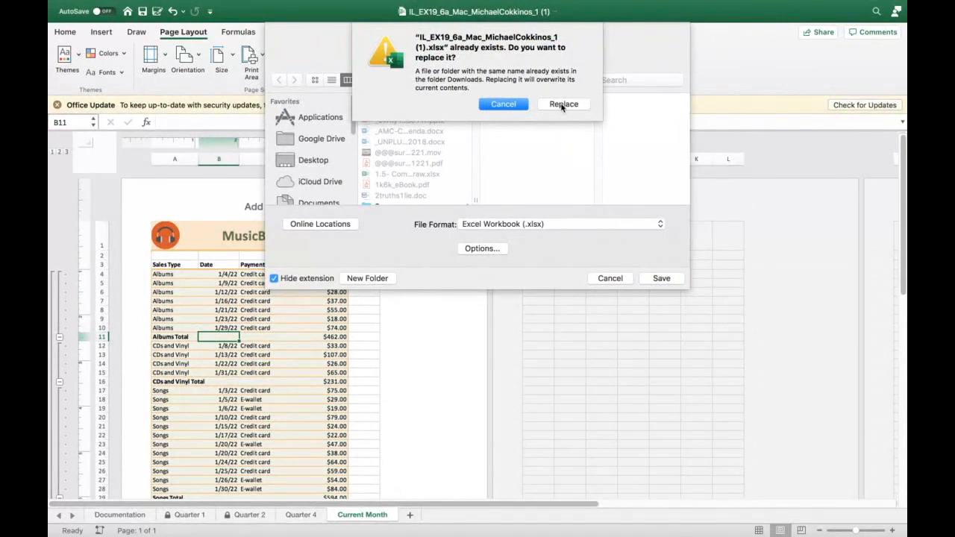
click(564, 106)
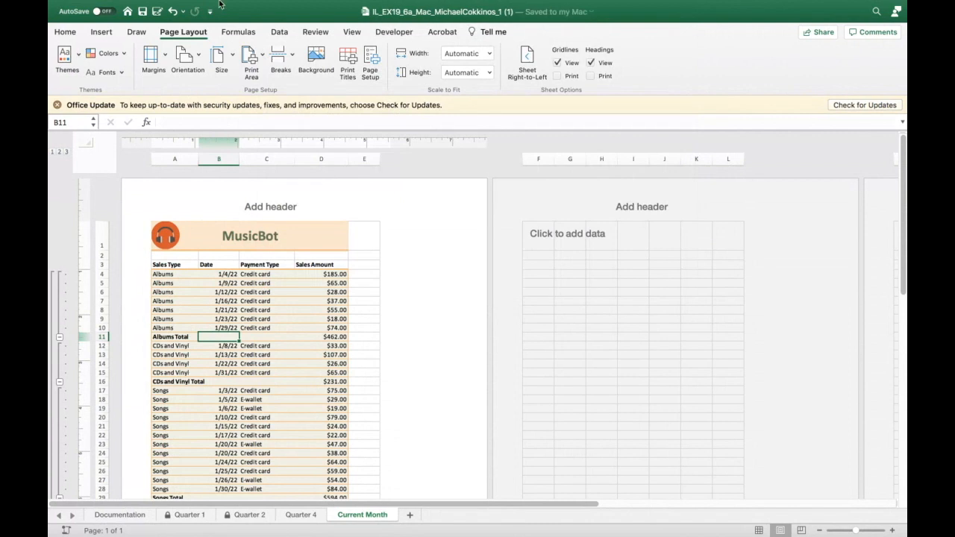
- Quit Excel and relaunch it to the start screen
click(92, 7)
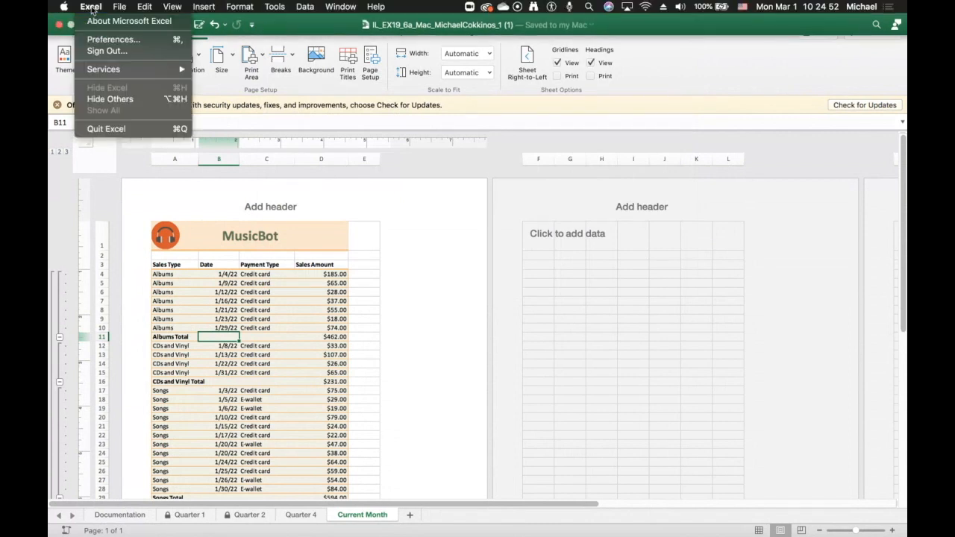
click(97, 129)
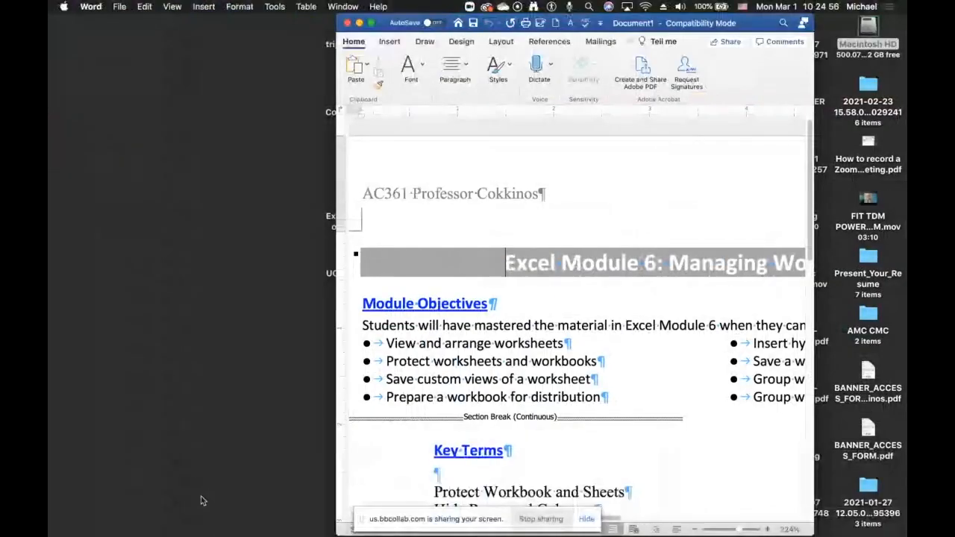
click(337, 510)
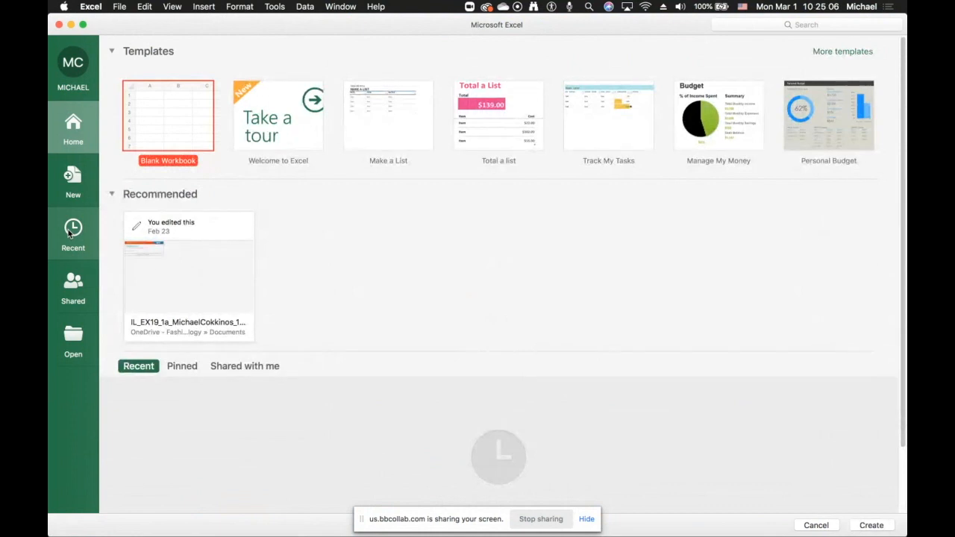
- Open the recent IL_EX19_1a workbook and close it, then open the Macintosh HD drive
double_click(183, 256)
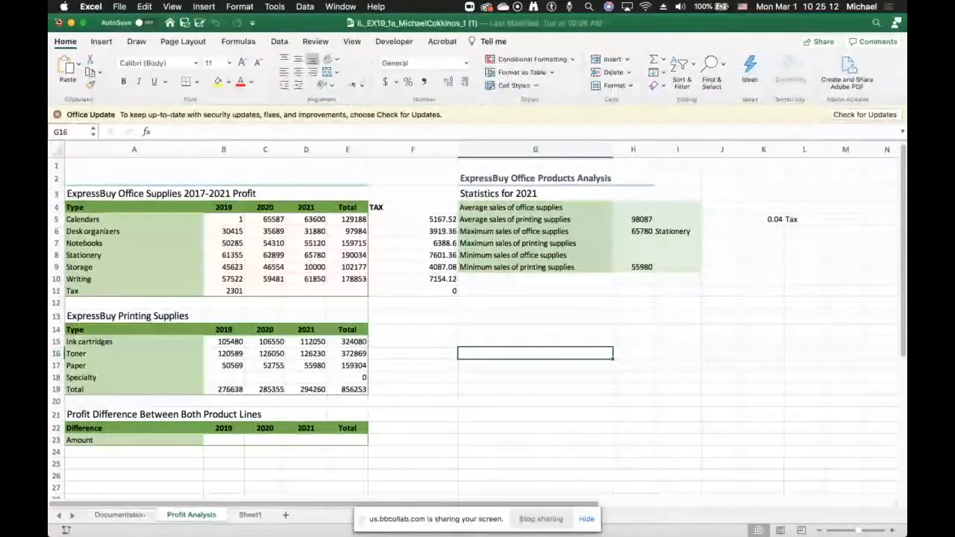
click(59, 24)
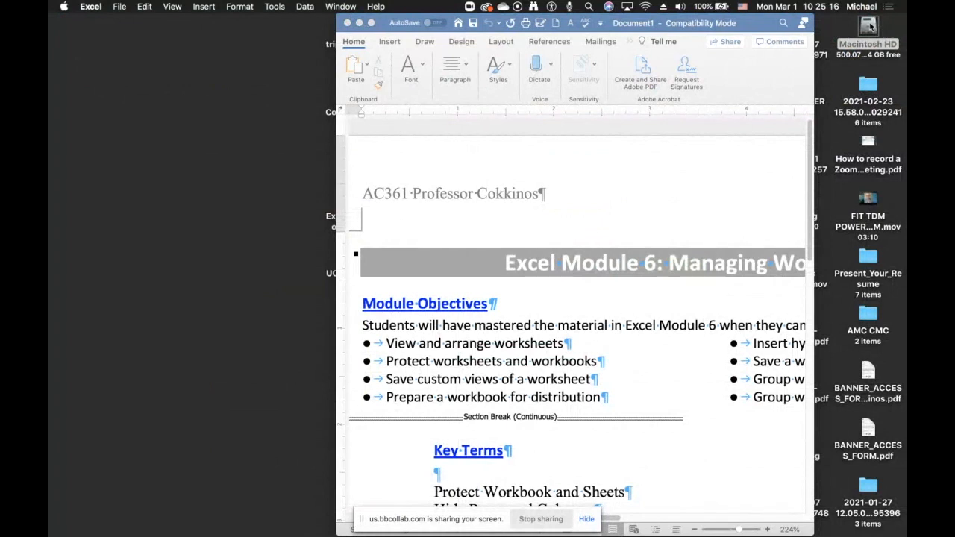
double_click(868, 29)
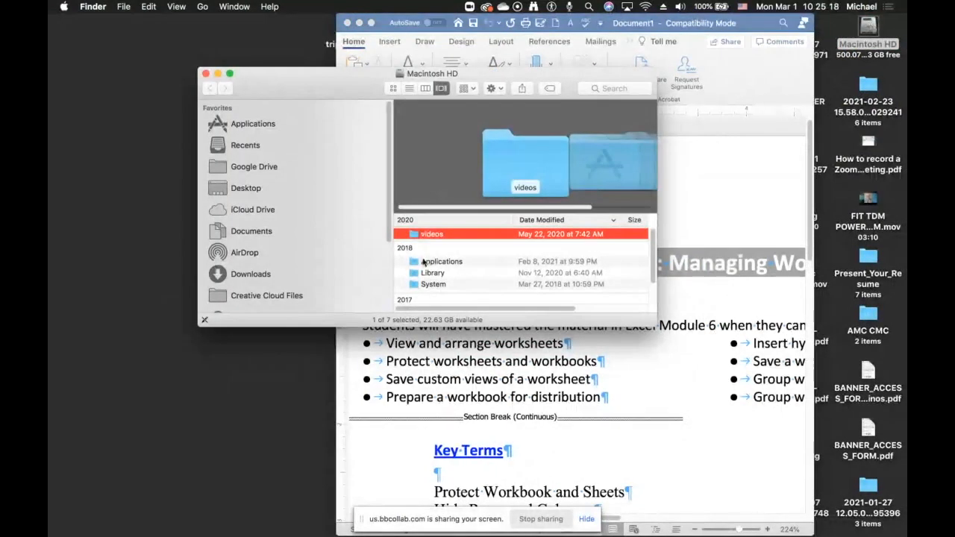
- Open the Downloads folder in the Finder window
scroll(436, 259, down, 2)
scroll(437, 259, up, 2)
scroll(264, 278, down, 2)
scroll(263, 278, down, 2)
scroll(263, 278, up, 3)
scroll(263, 277, down, 3)
scroll(263, 278, down, 3)
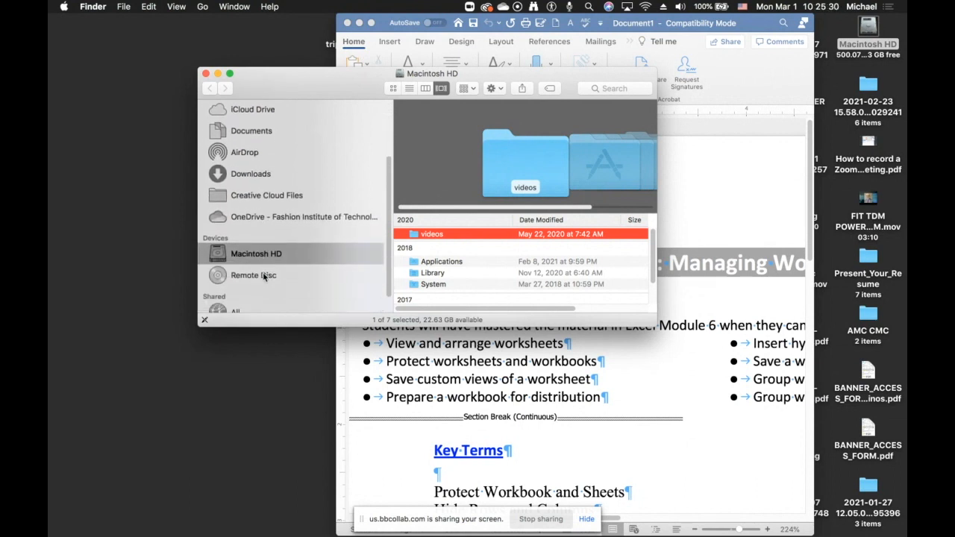
scroll(263, 276, up, 4)
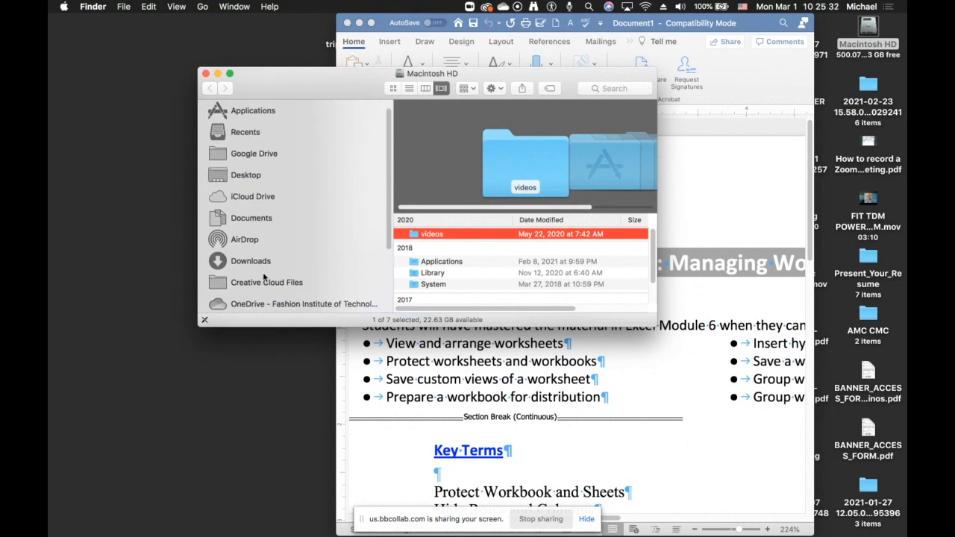
click(265, 270)
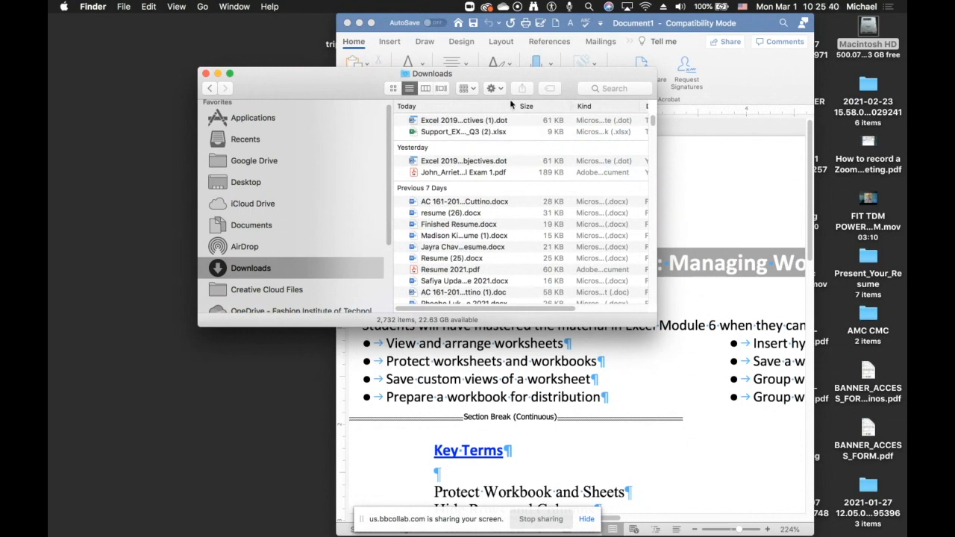
- Widen the file name column in the Downloads list, then close the Finder window
drag(515, 108, 627, 109)
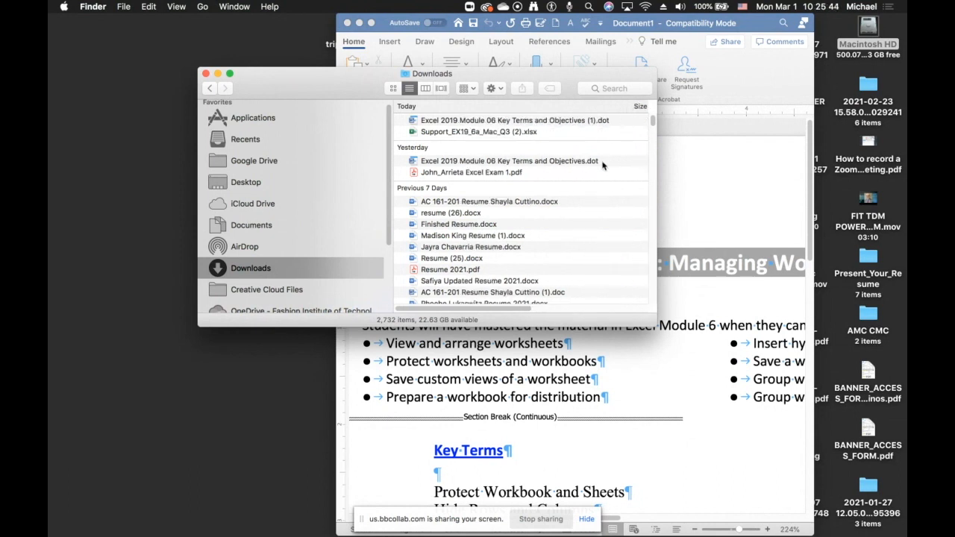
scroll(603, 165, down, 1)
scroll(603, 166, down, 2)
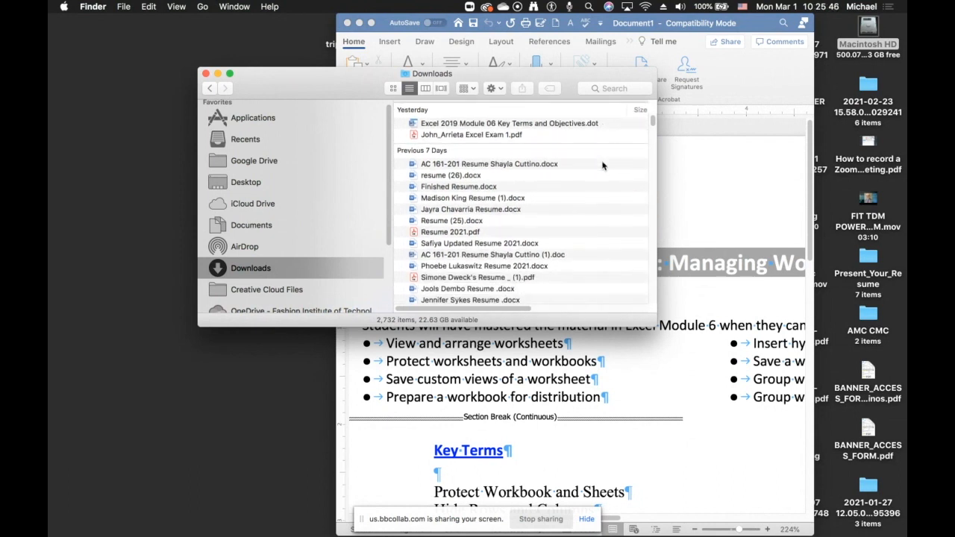
scroll(603, 166, down, 3)
scroll(602, 165, up, 3)
scroll(603, 165, up, 3)
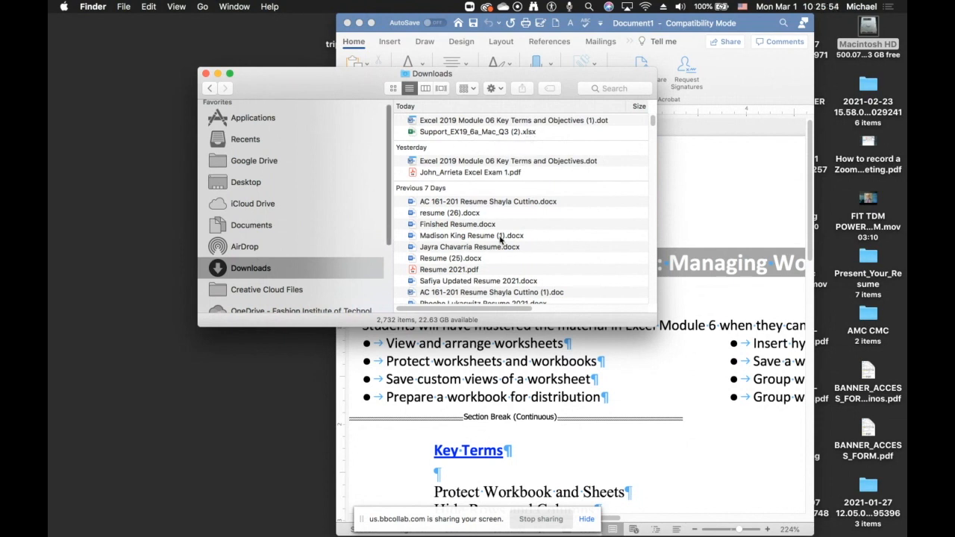
click(206, 74)
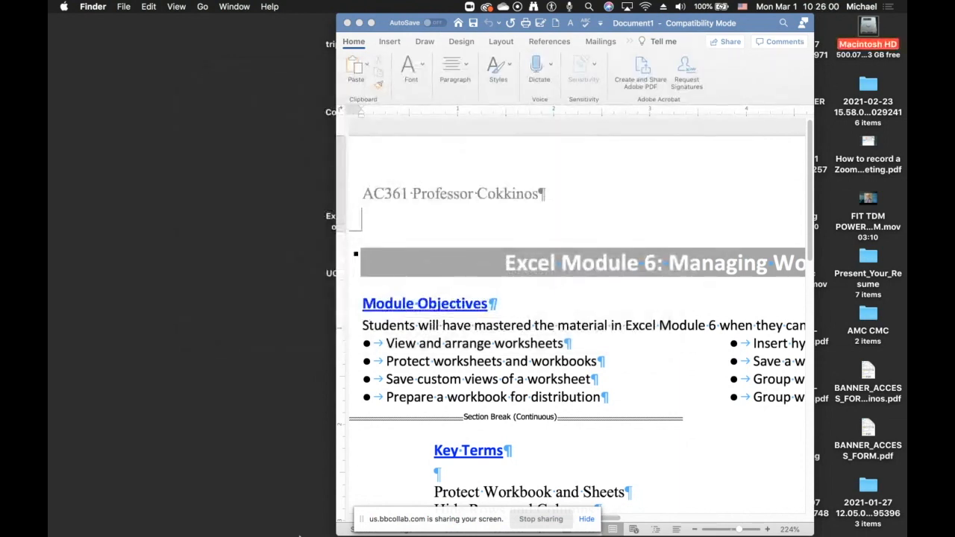
- Switch to Excel and open the recent IL_EX19_6a_Mac workbook, accepting the read-only recommendation
mouse_move(313, 533)
click(339, 507)
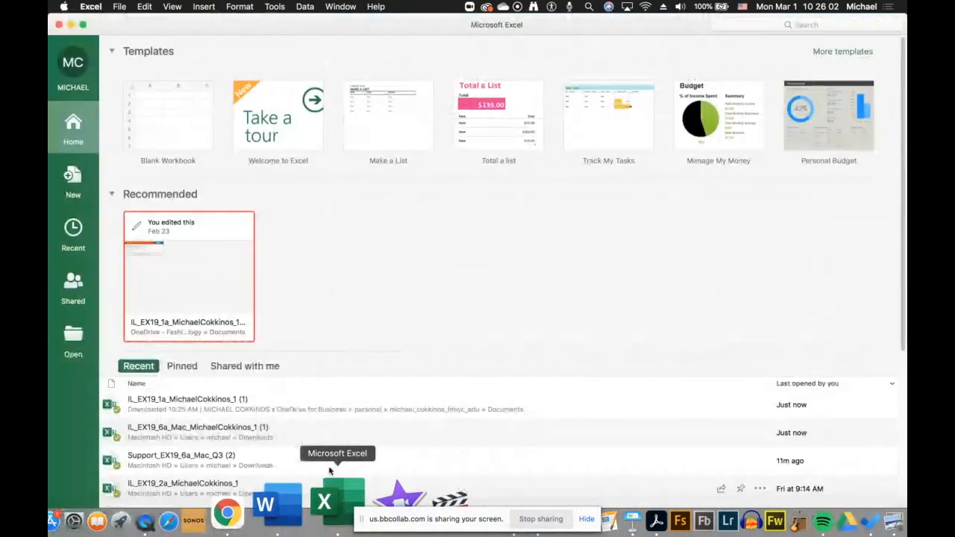
scroll(217, 422, down, 2)
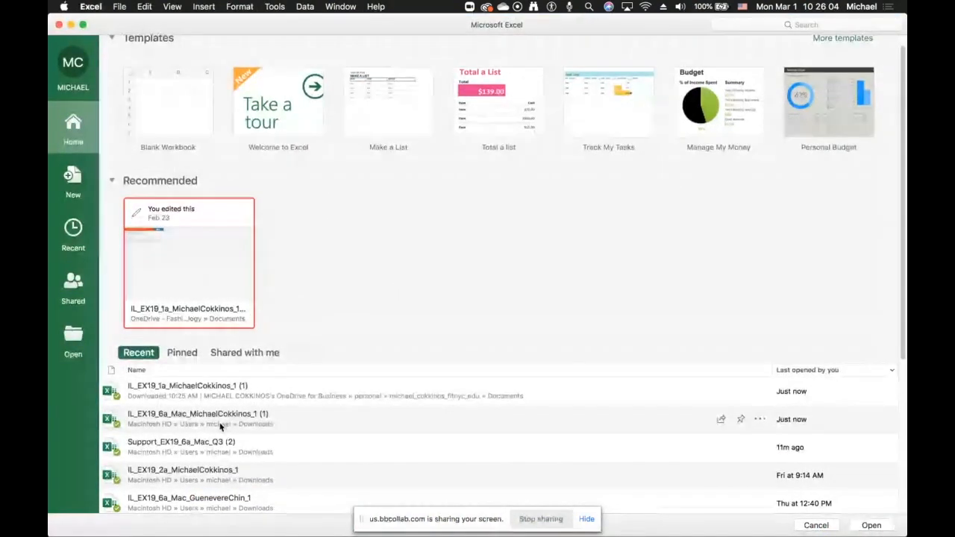
double_click(220, 395)
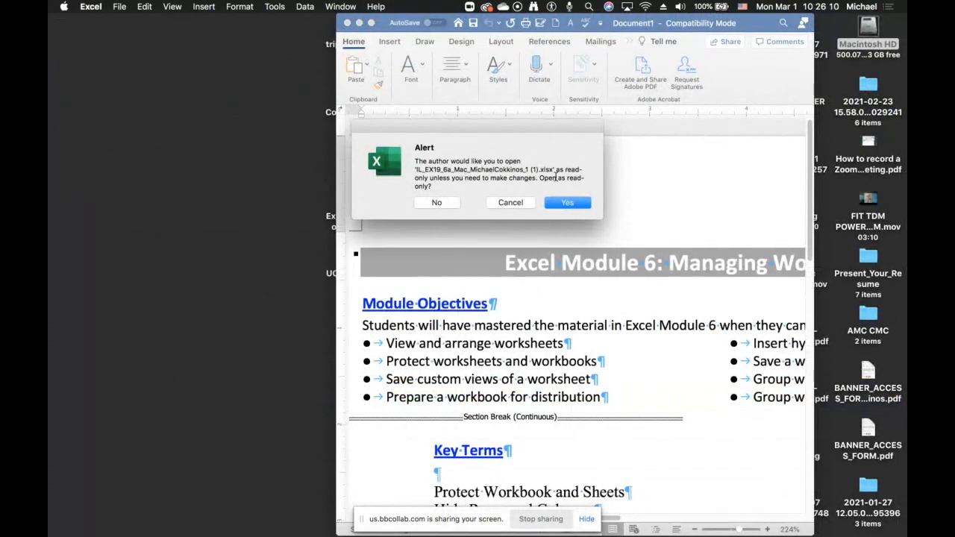
click(583, 203)
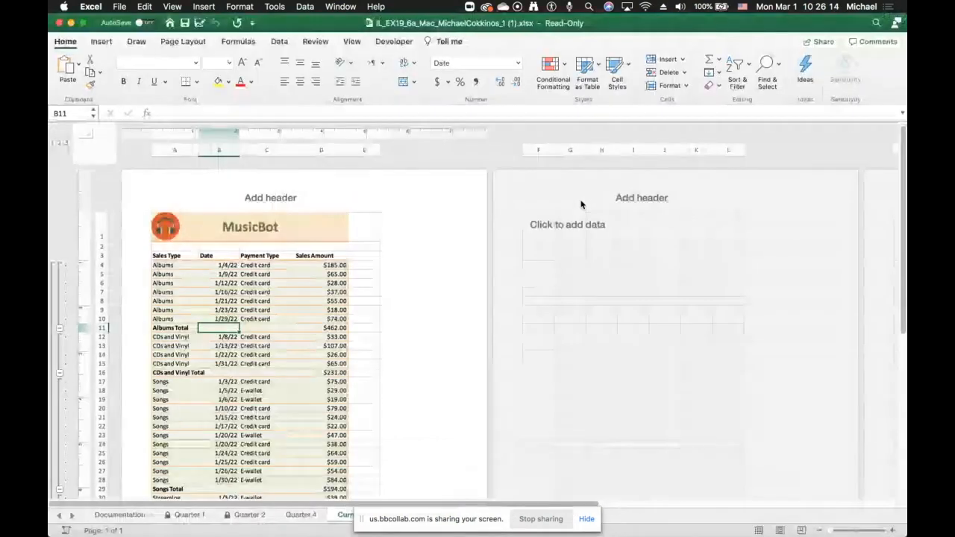
- Try to save an edit of FFE in cell D5 of the read-only workbook, cancel saving a copy, and undo the edit
click(318, 293)
text(FFE)
click(186, 23)
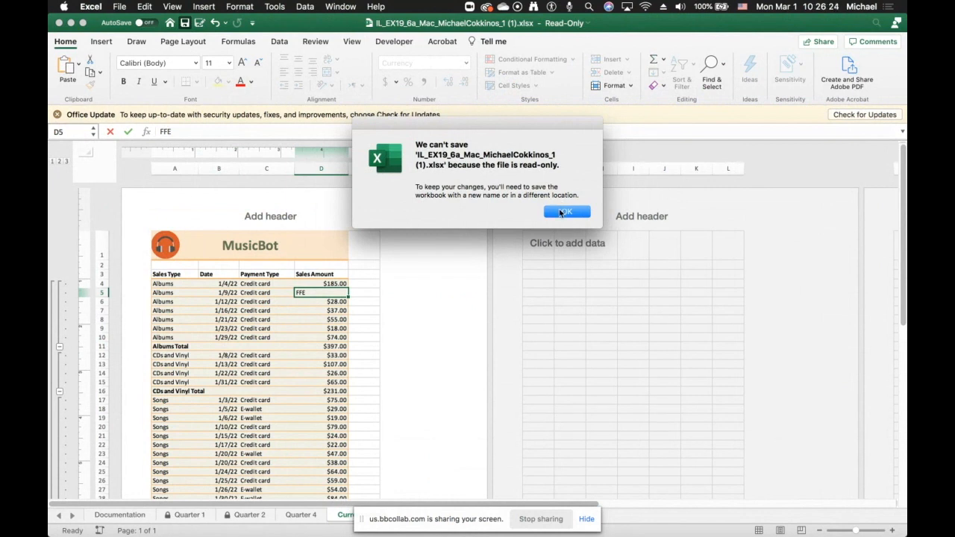
click(561, 211)
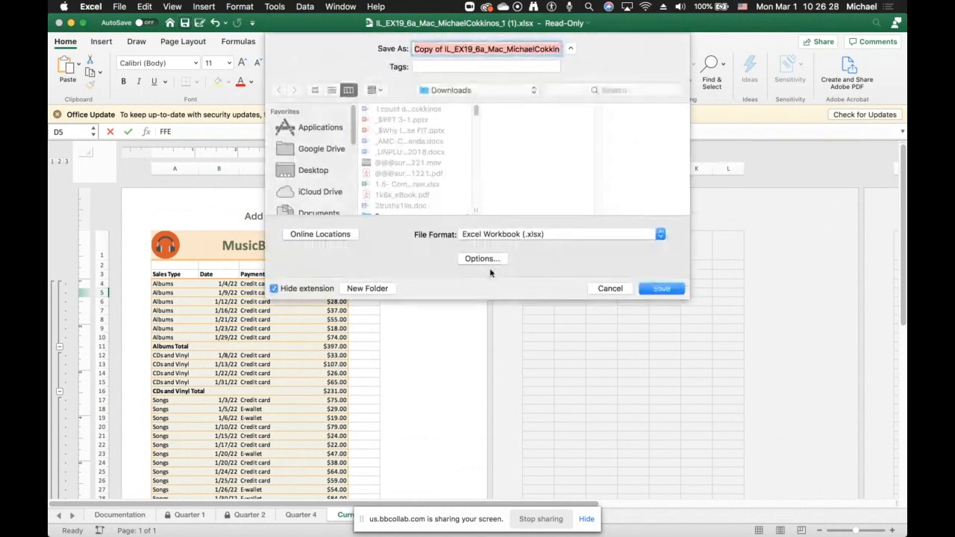
click(609, 289)
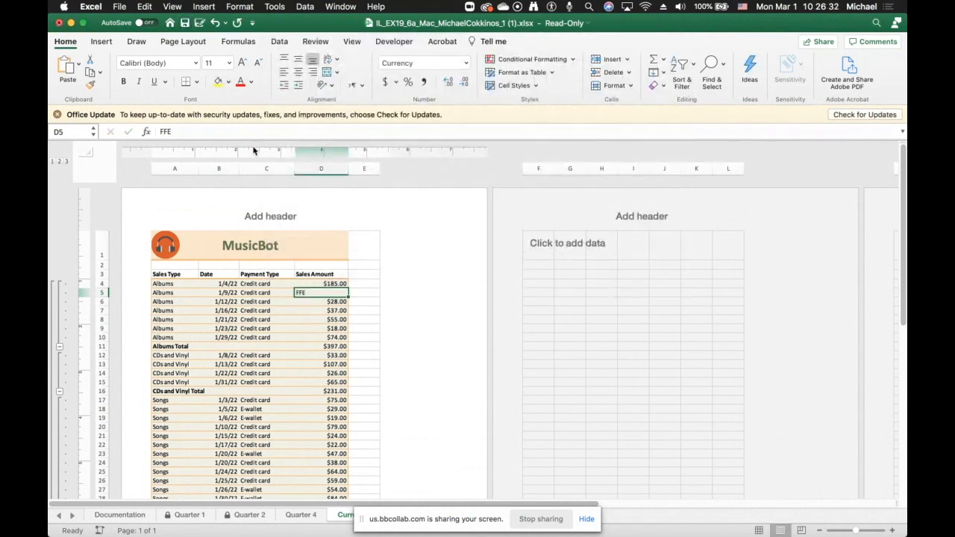
click(213, 24)
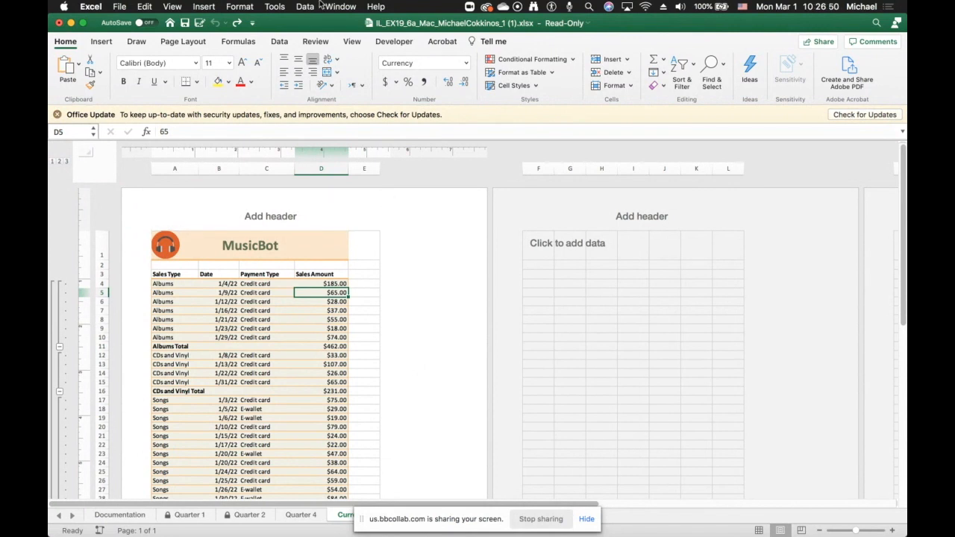
- Protect the workbook structure, entering and verifying a password
click(316, 42)
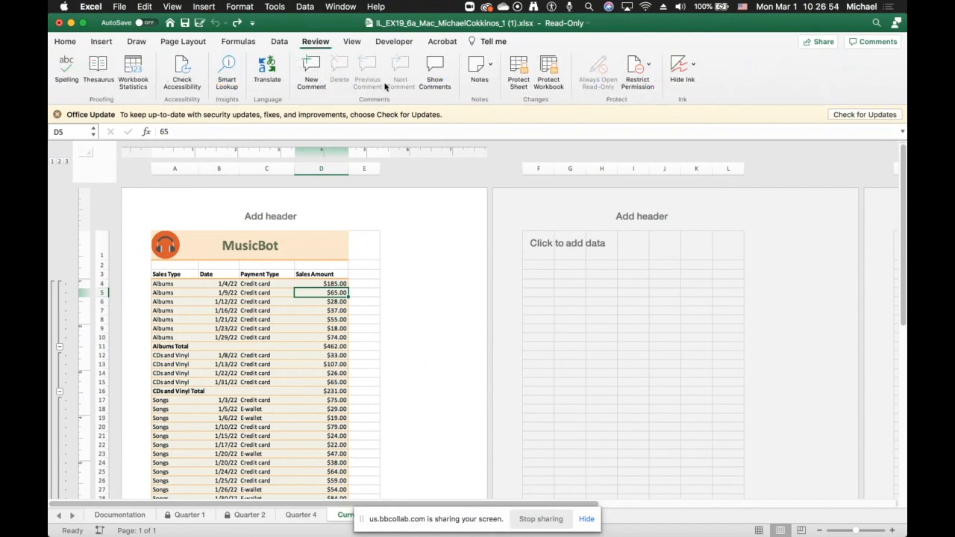
click(547, 71)
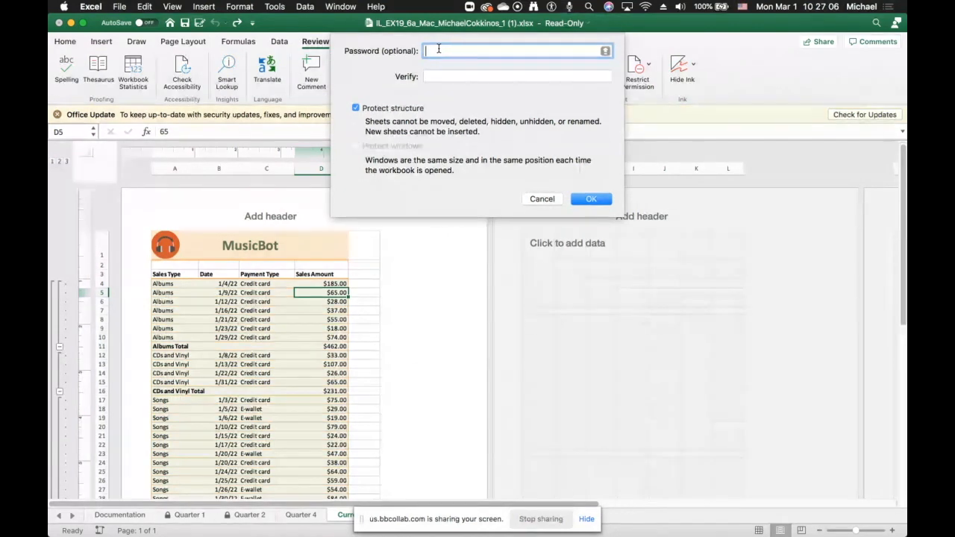
text(p)
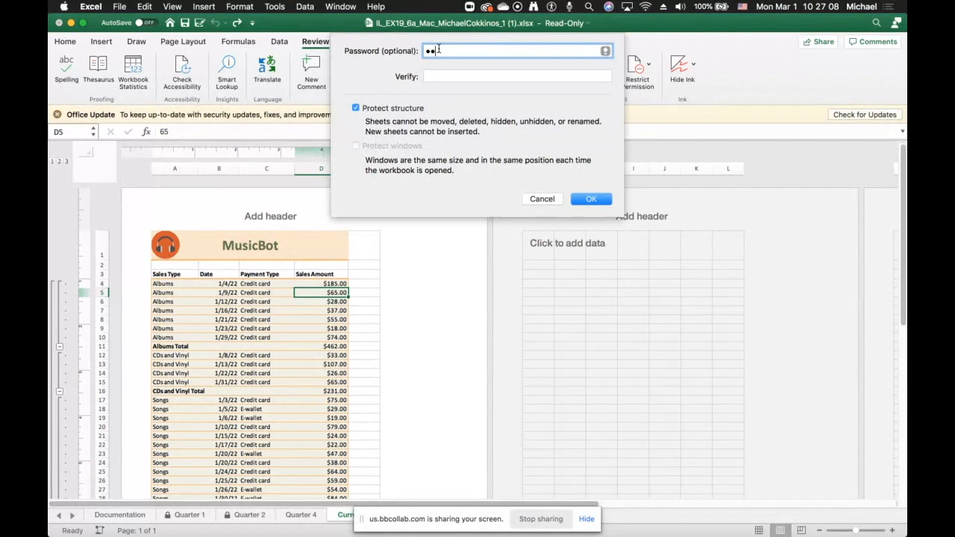
text(•••)
click(435, 74)
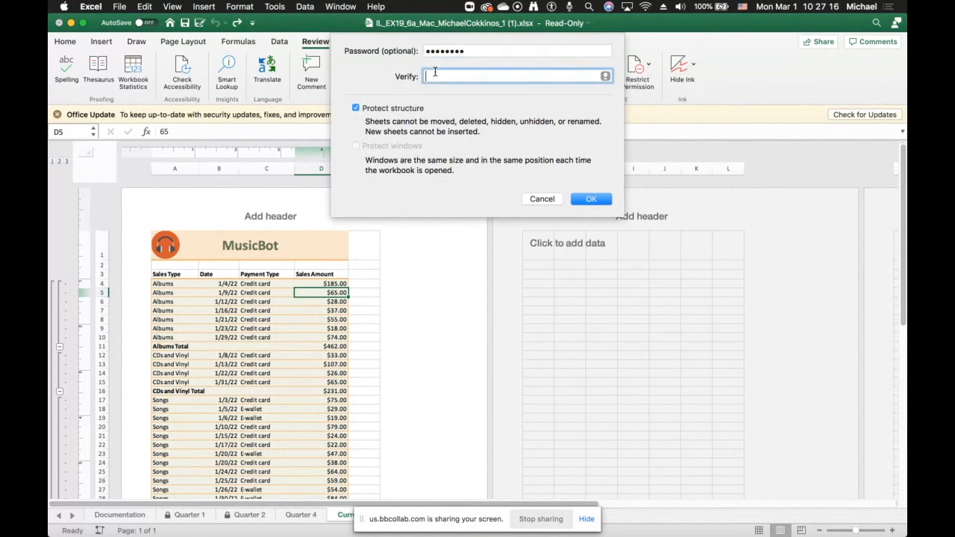
text(•••••••)
click(591, 199)
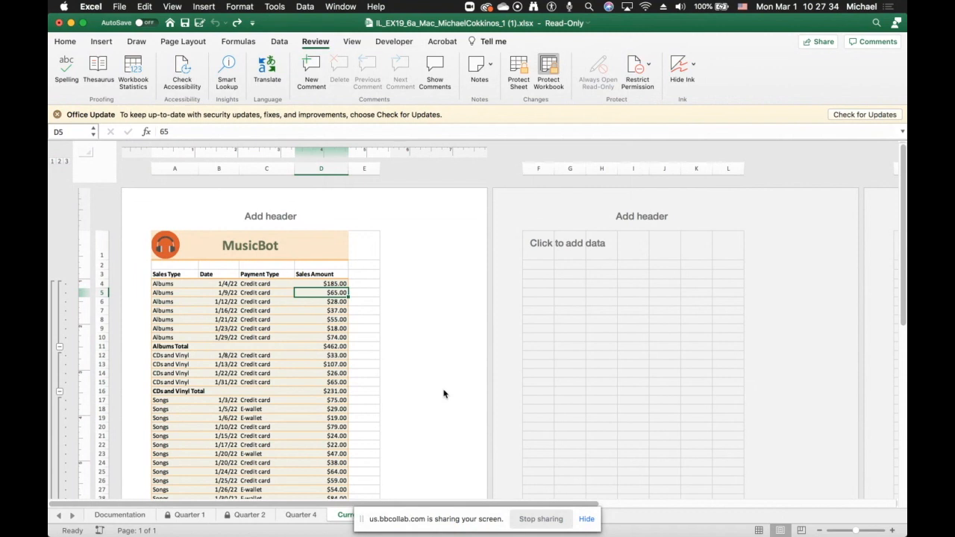
- Enter EWEWES in cell D21 and undo the entry
scroll(416, 389, down, 5)
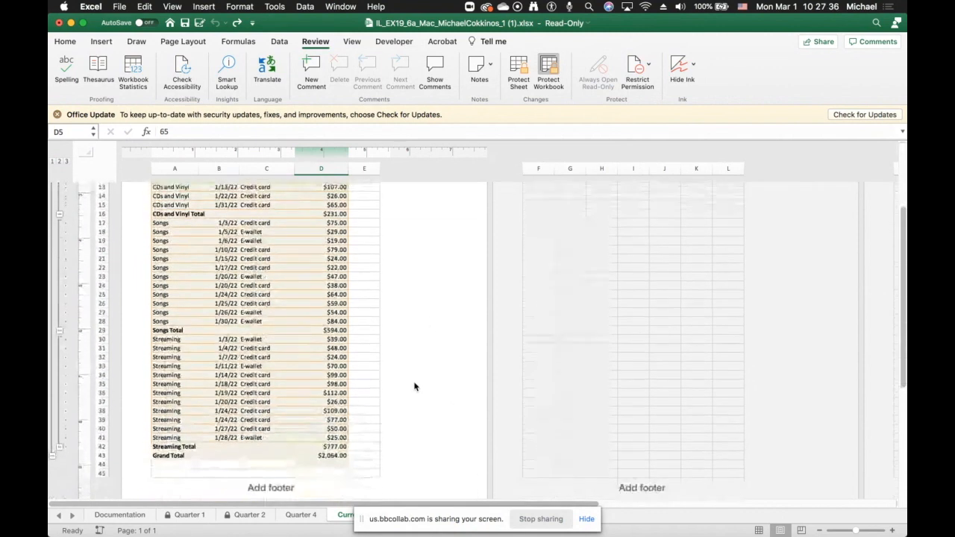
scroll(416, 386, up, 4)
click(319, 348)
text(EWEWES)
key(Return)
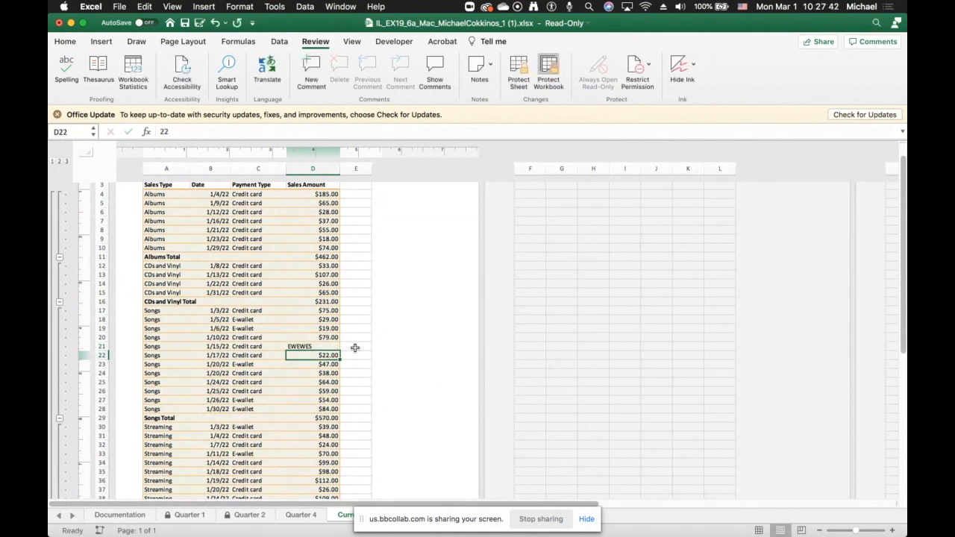
scroll(356, 347, up, 5)
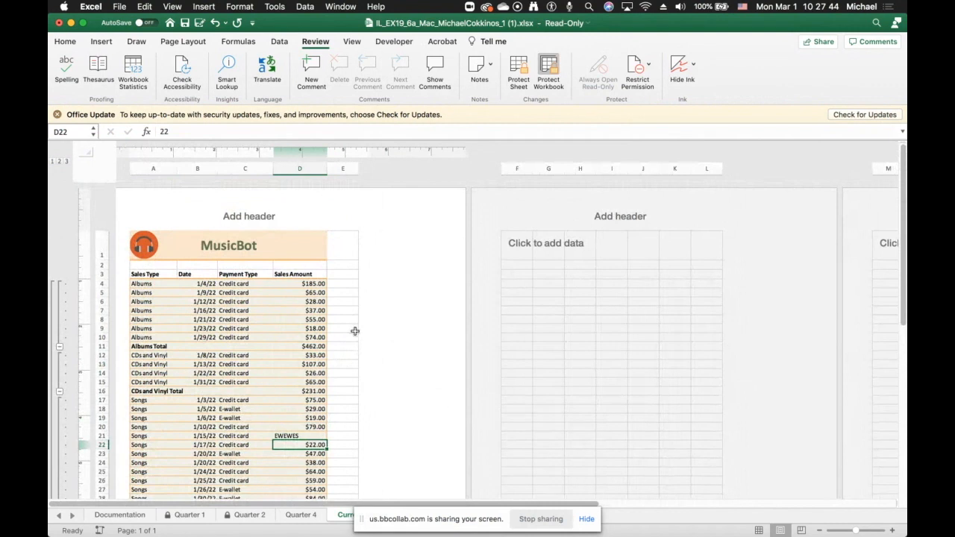
click(215, 23)
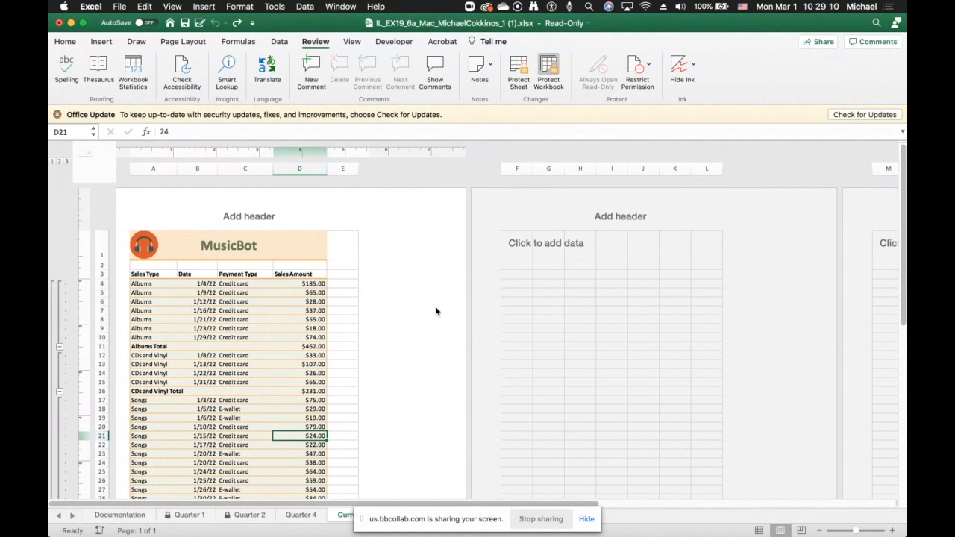
click(120, 7)
mouse_move(91, 6)
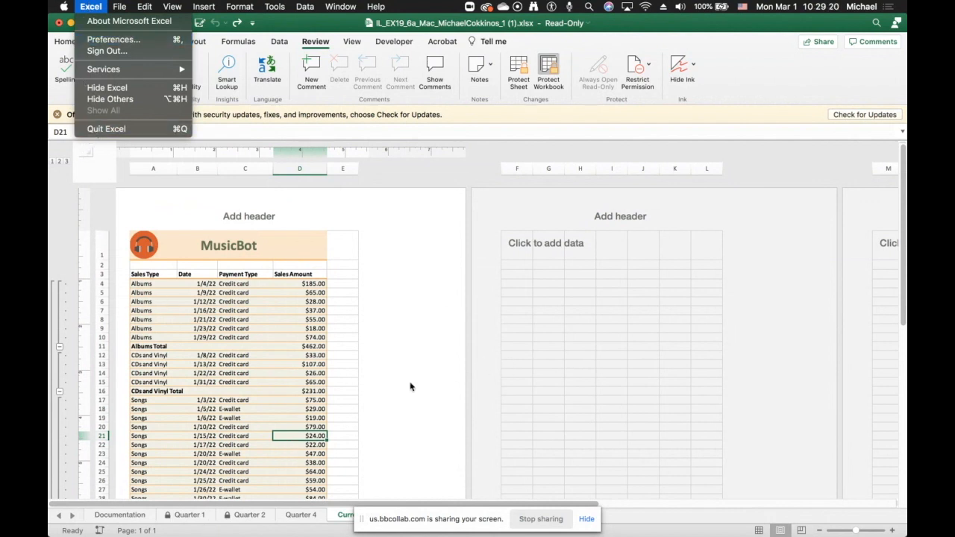
click(440, 441)
click(540, 519)
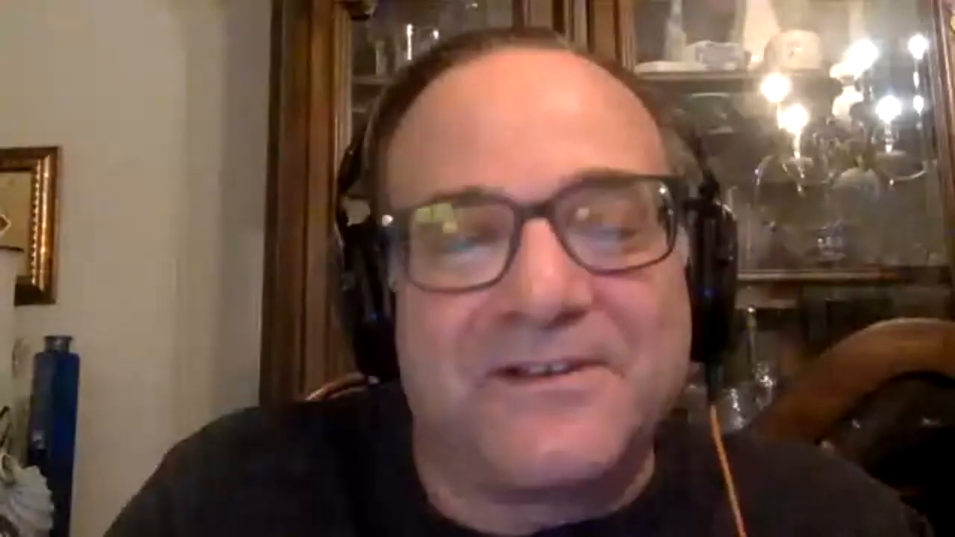
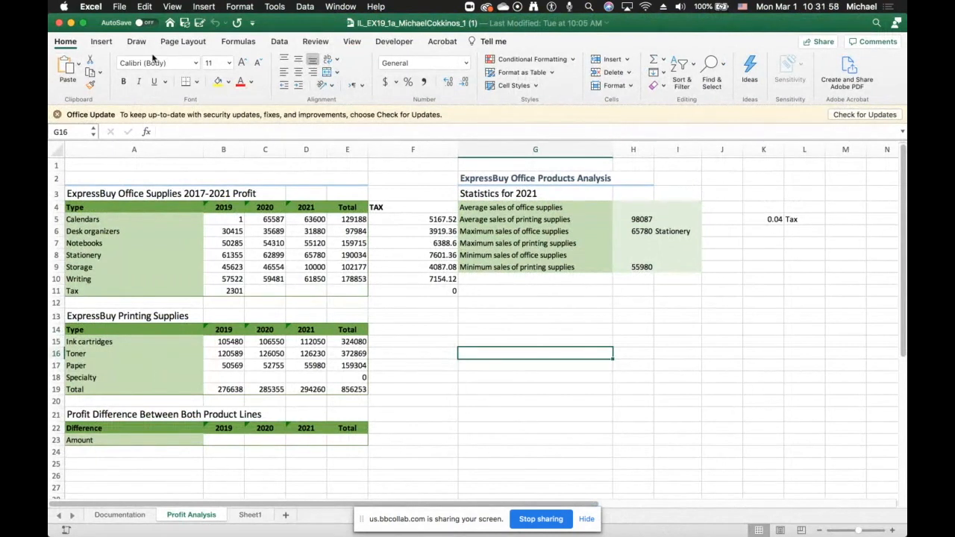
- Turn the ribbon group titles off and back on in the View preferences
click(93, 6)
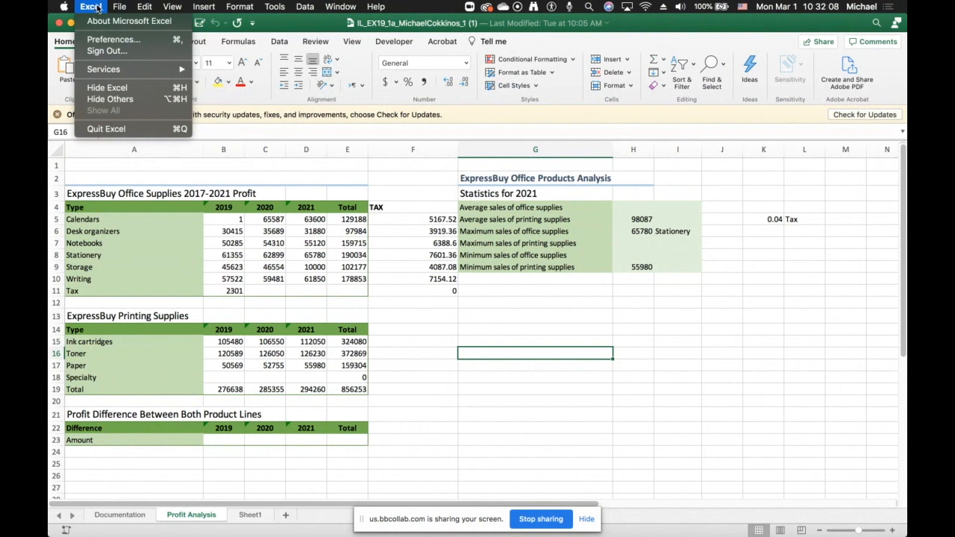
click(102, 44)
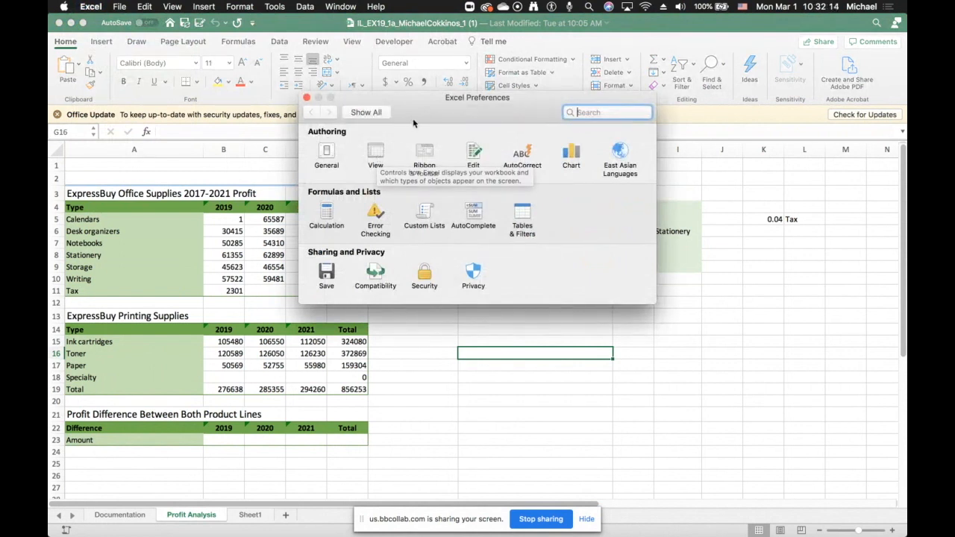
click(374, 154)
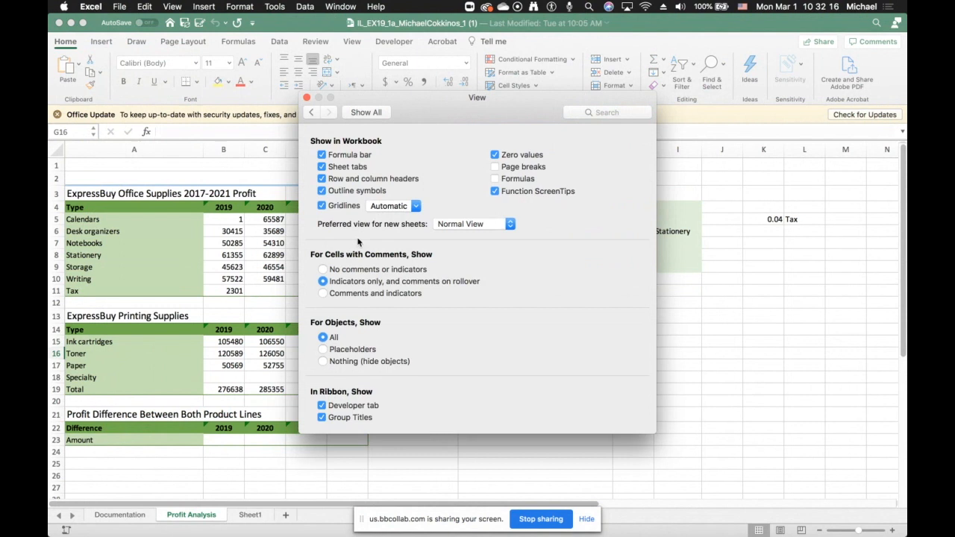
click(322, 418)
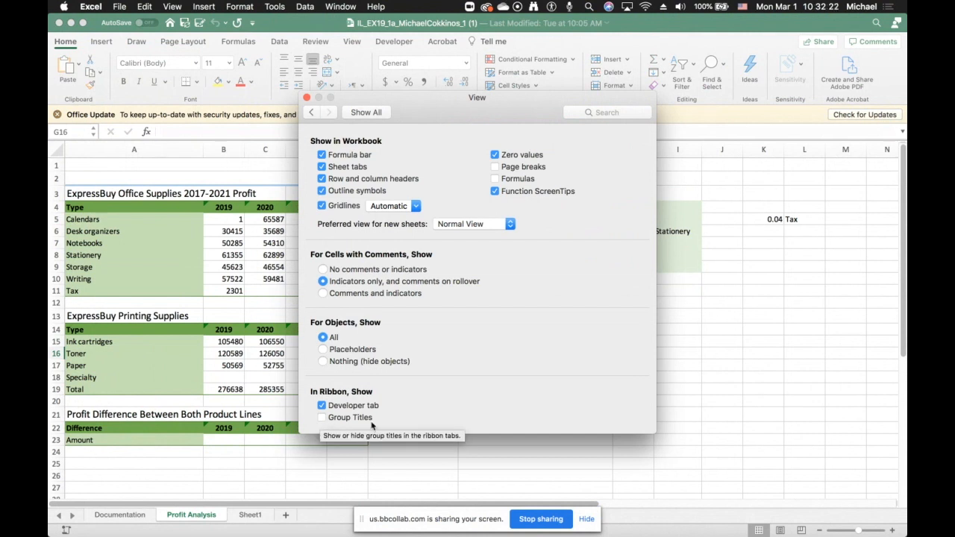
click(322, 418)
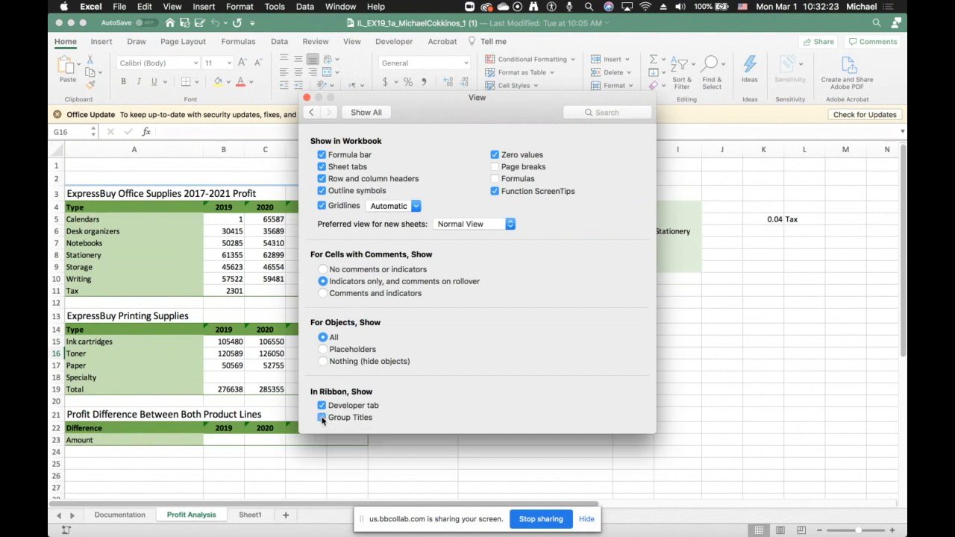
click(306, 98)
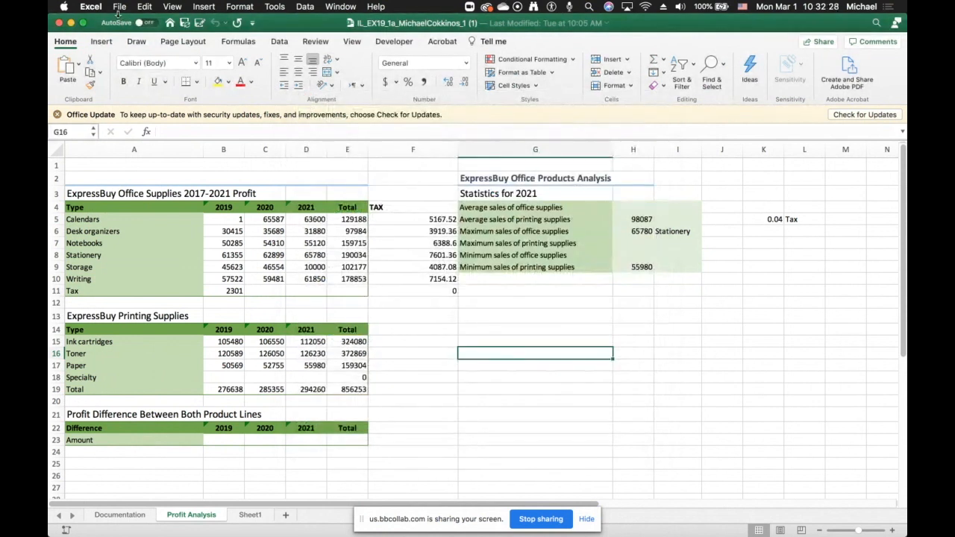
- Hide the ribbon group titles in the View preferences
click(119, 7)
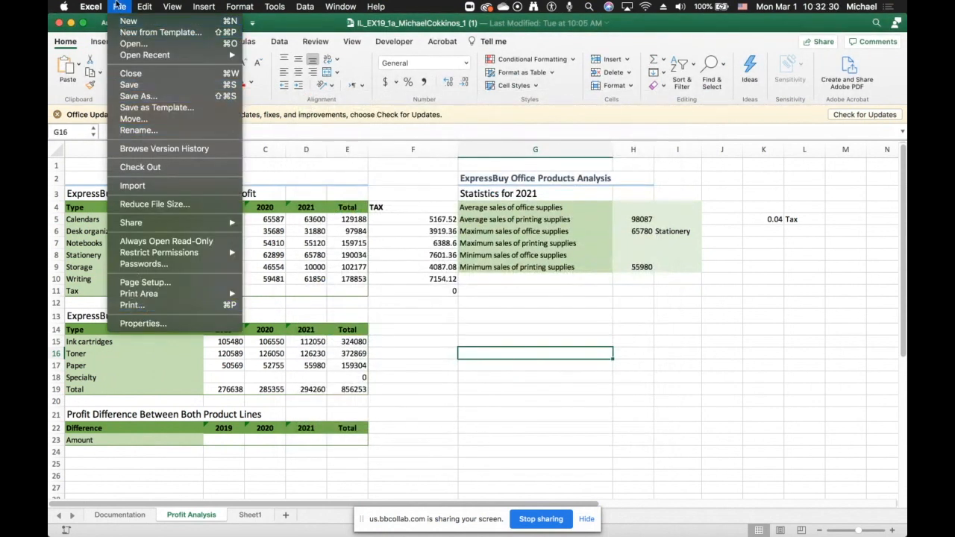
mouse_move(91, 6)
click(104, 36)
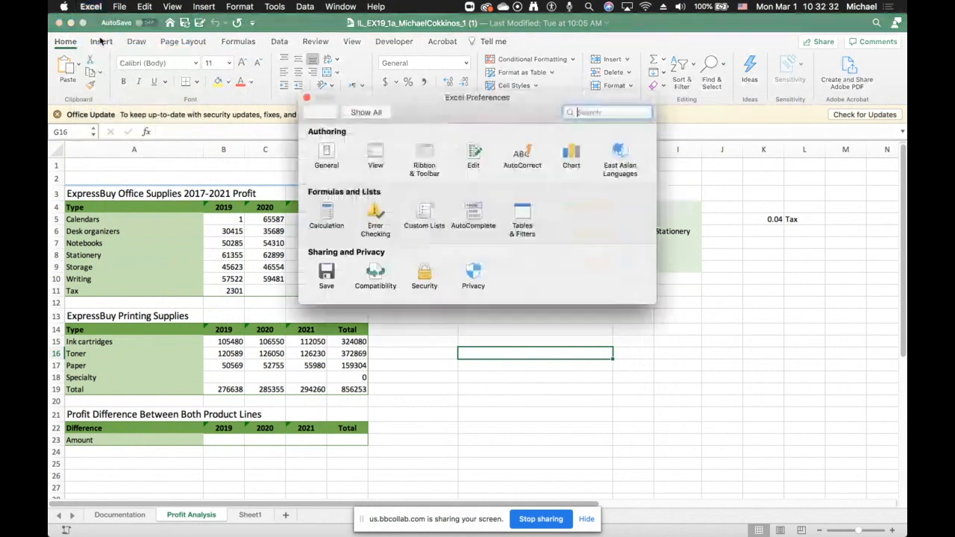
click(376, 156)
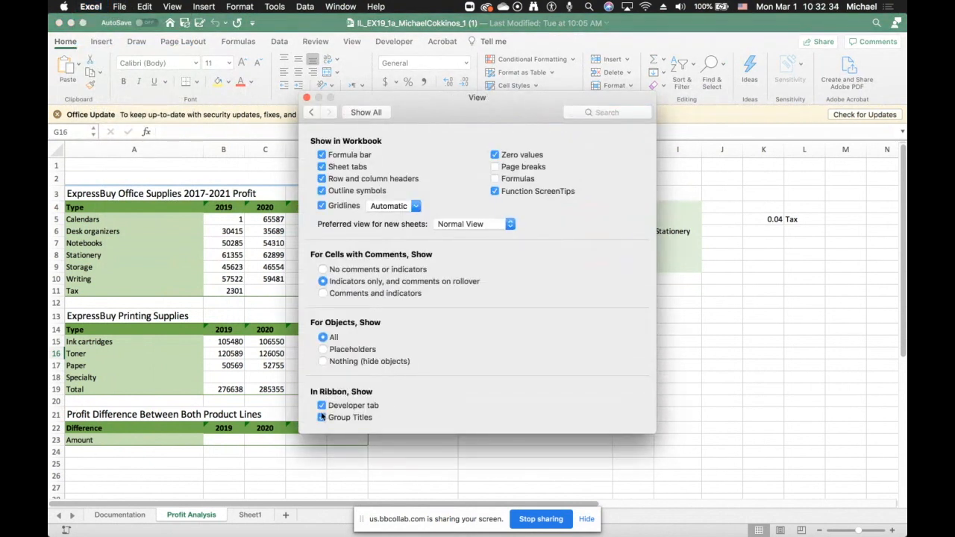
click(321, 419)
click(306, 98)
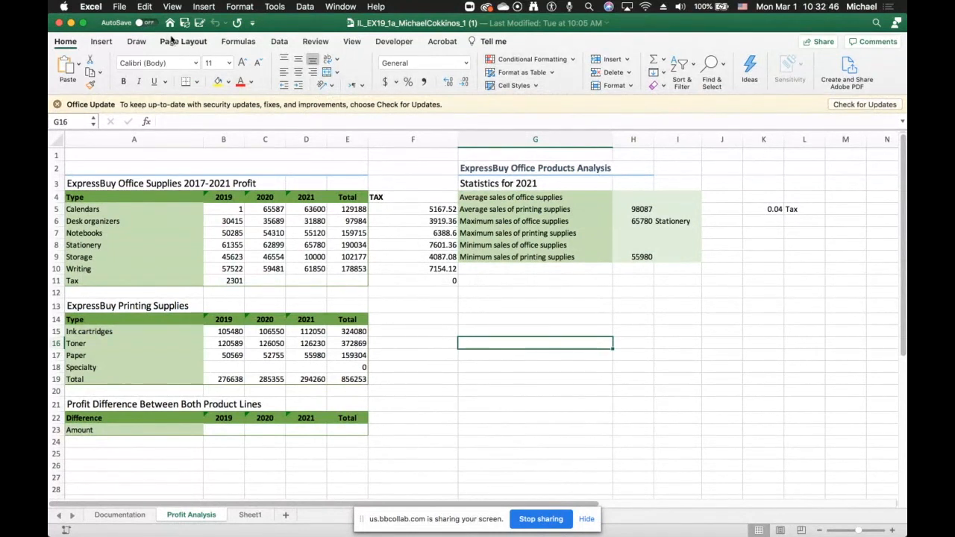
- Show the ribbon group titles again in the View preferences
click(88, 8)
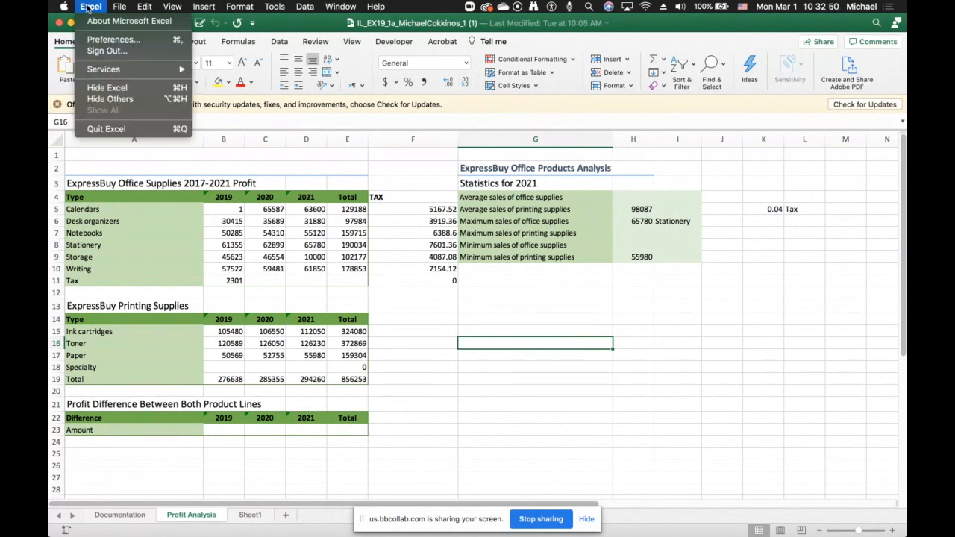
click(91, 40)
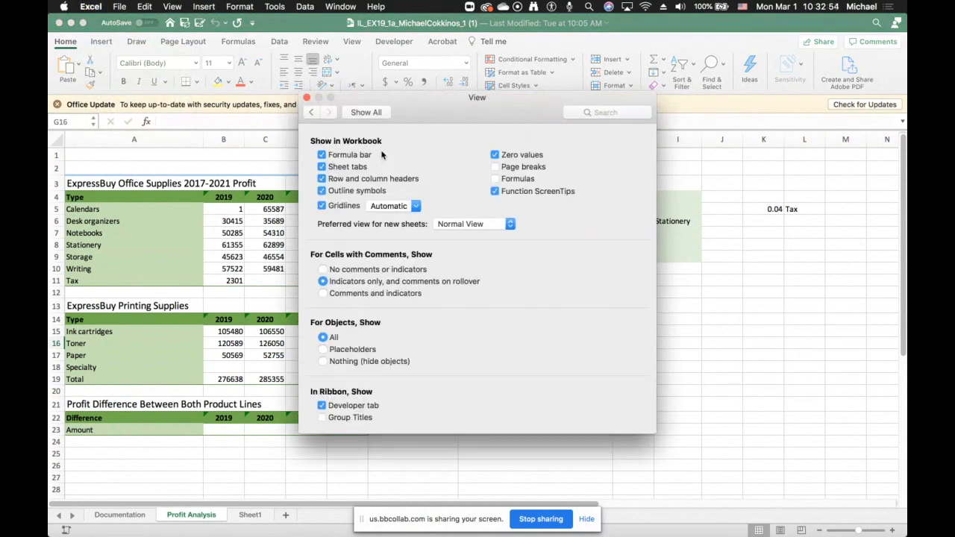
click(321, 418)
click(307, 99)
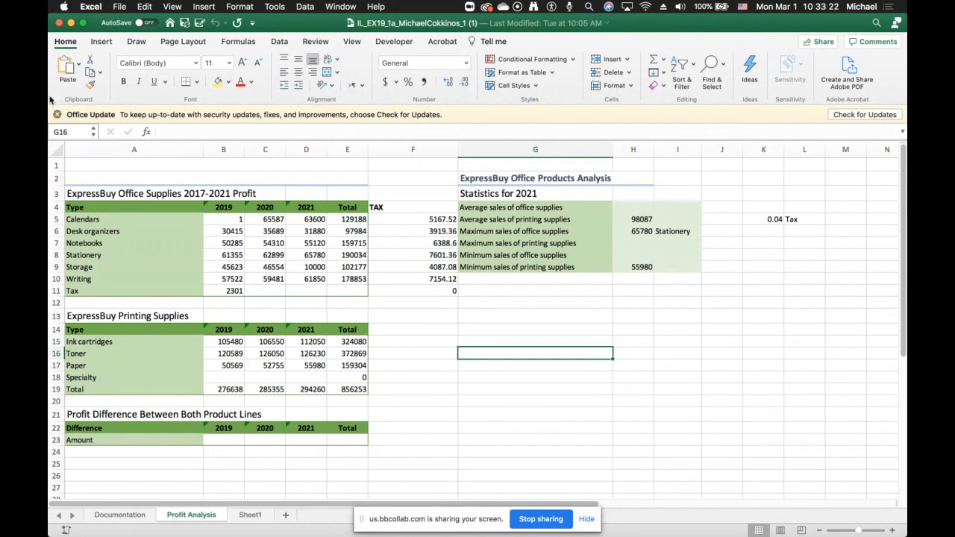
- Insert a 2-D pie chart on the Profit Analysis sheet and delete it
click(99, 42)
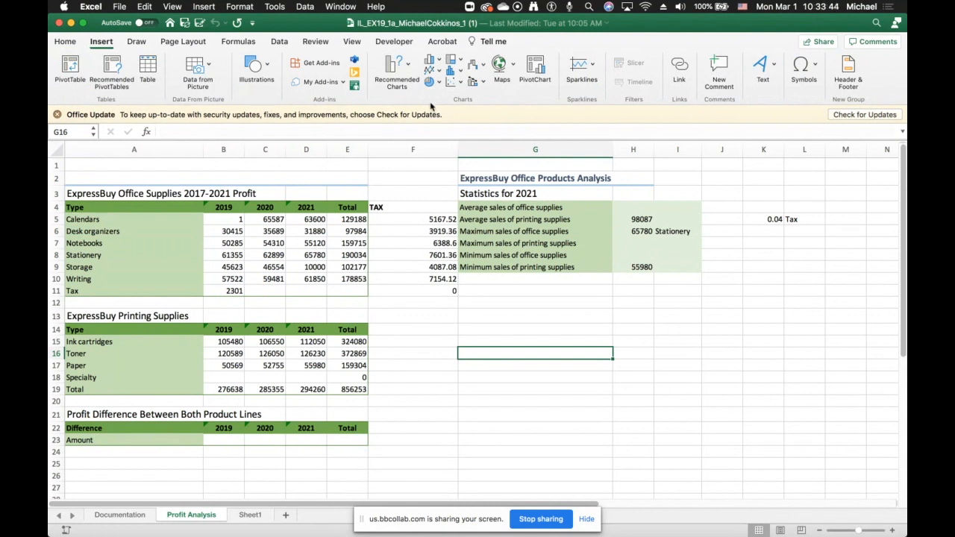
click(432, 82)
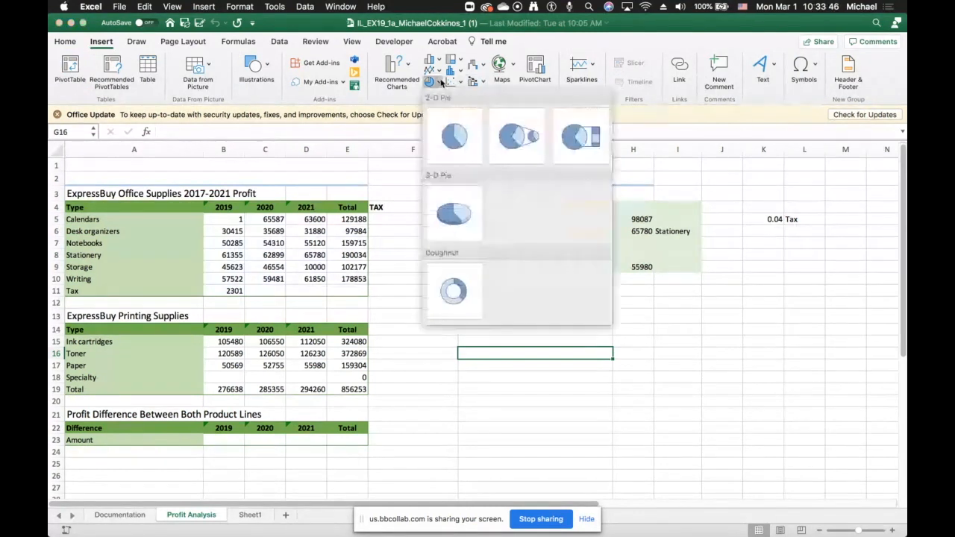
click(454, 233)
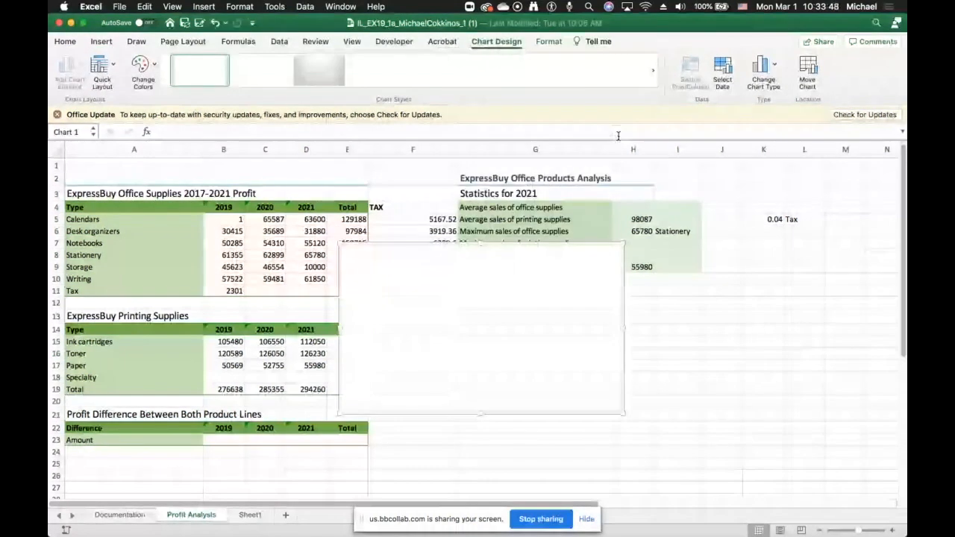
click(556, 133)
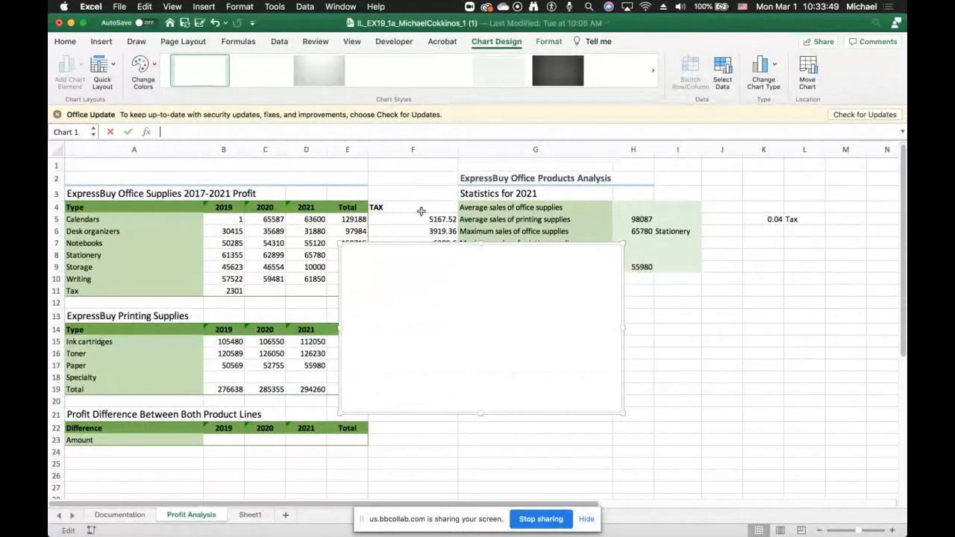
click(372, 241)
key(Delete)
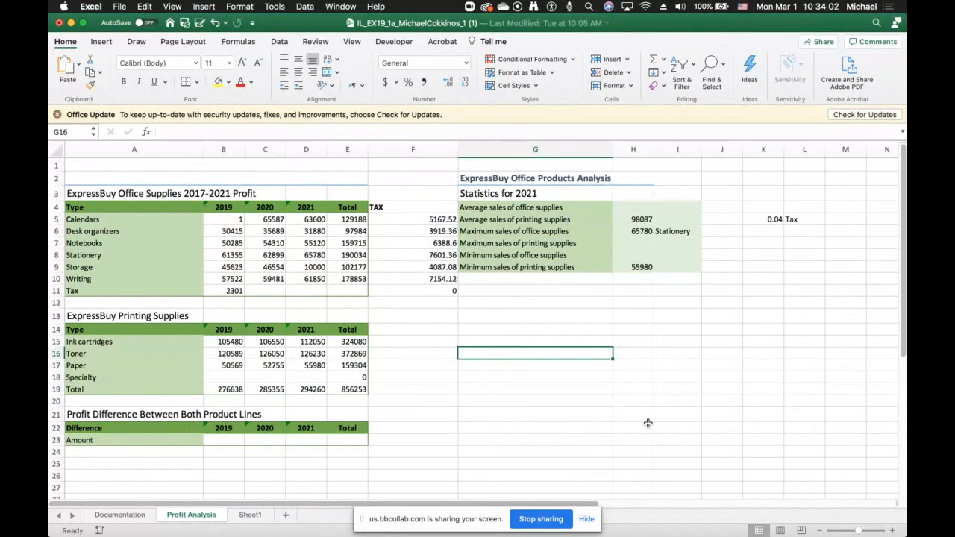
- Open the recent IL_EX19_6a_Mac workbook, accepting the read-only recommendation
mouse_move(278, 531)
click(117, 7)
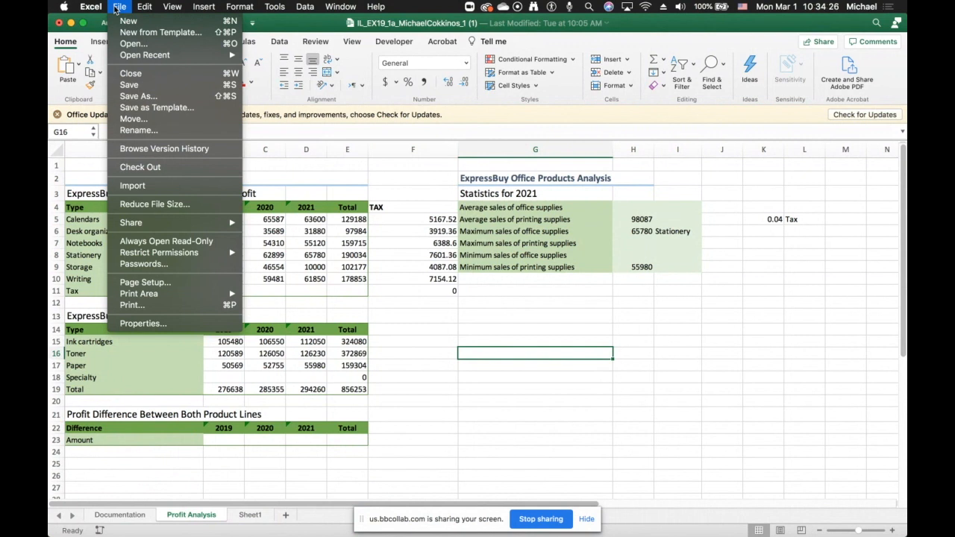
mouse_move(122, 56)
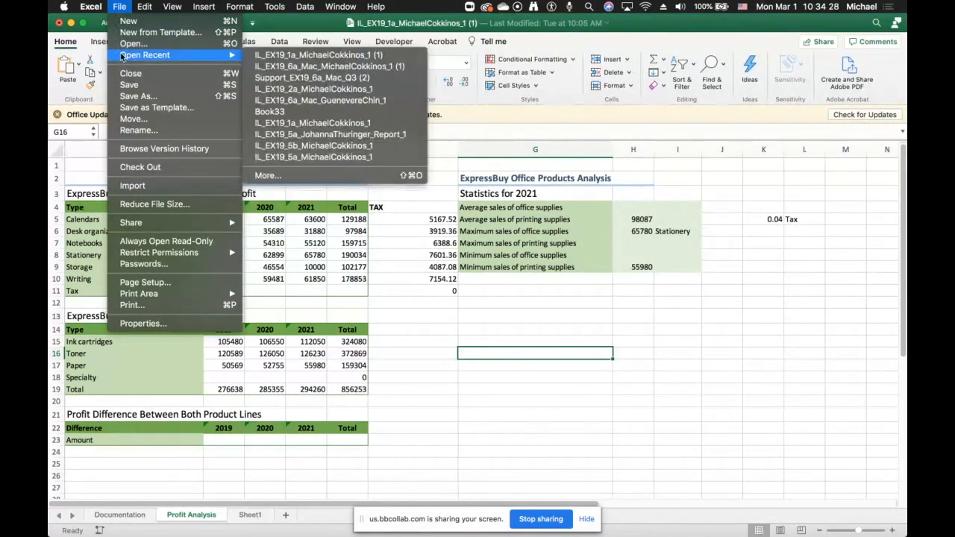
click(265, 68)
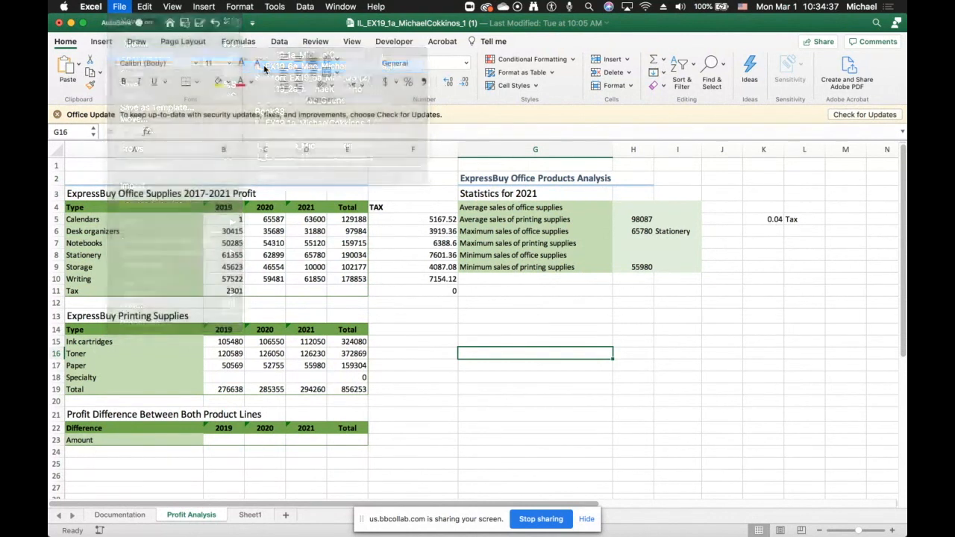
click(560, 204)
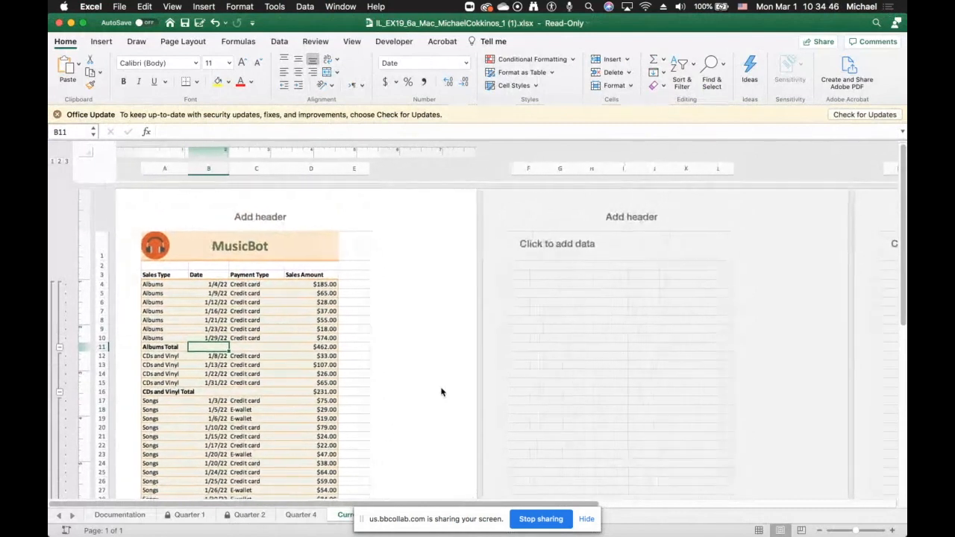
- Open the Unhide dialog from the Quarter 4 and Quarter 1 sheet tabs, cancelling it each time
scroll(476, 417, down, 10)
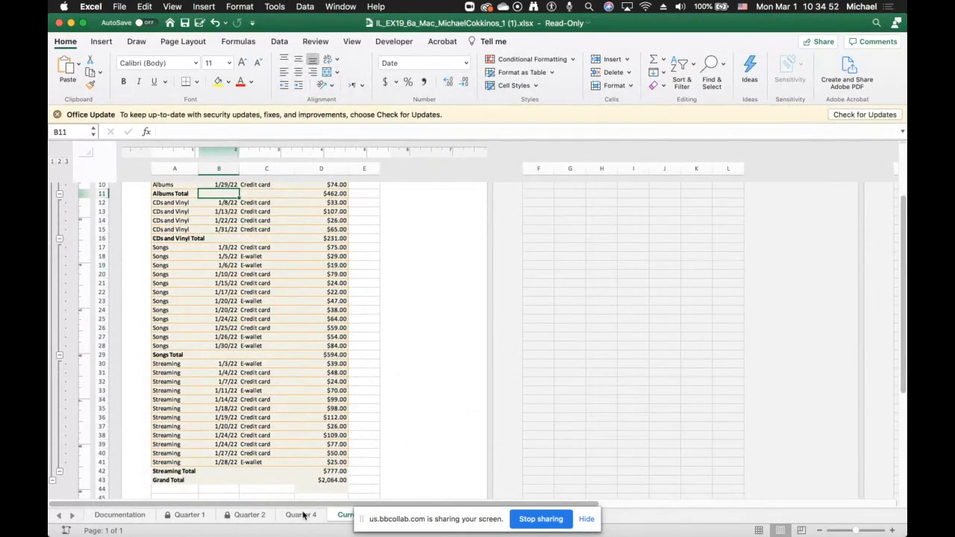
right_click(303, 514)
click(303, 514)
right_click(305, 514)
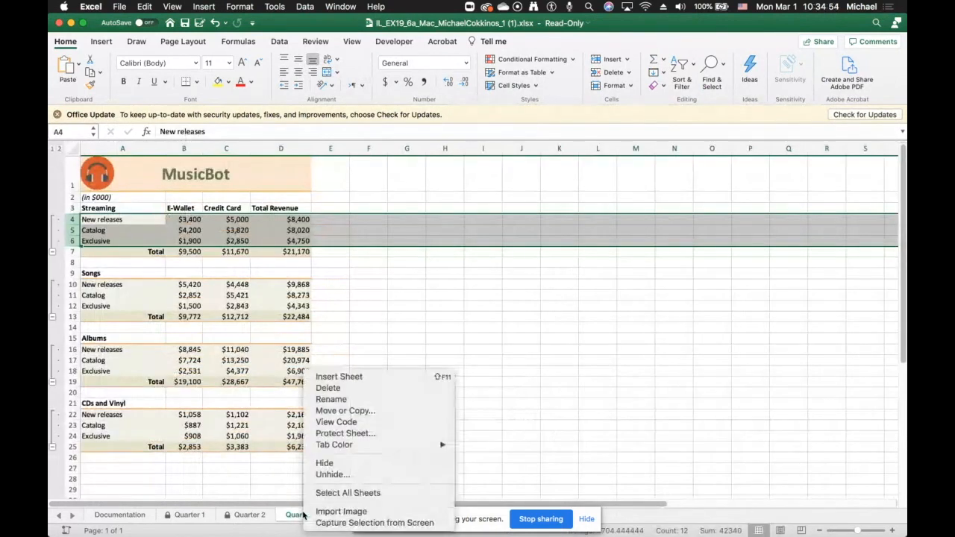
click(329, 474)
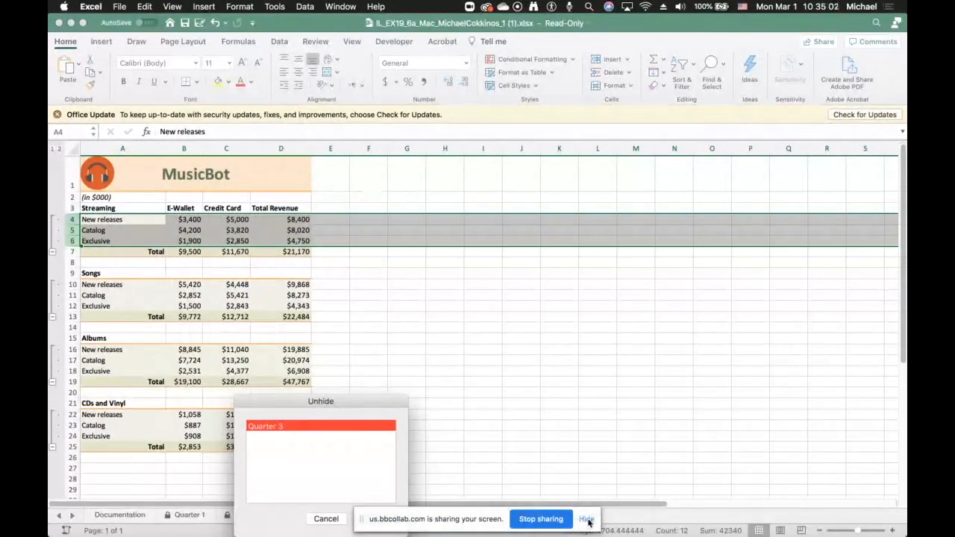
click(328, 518)
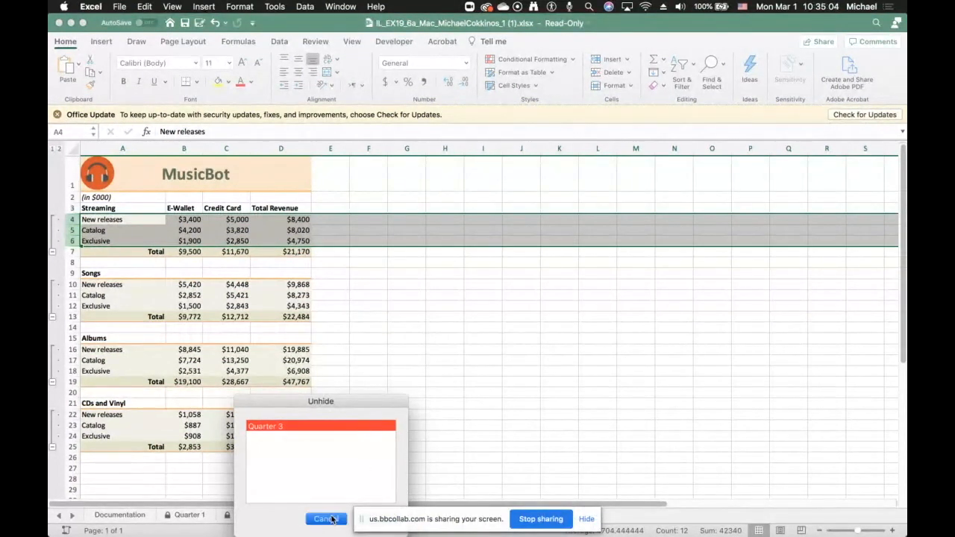
right_click(188, 515)
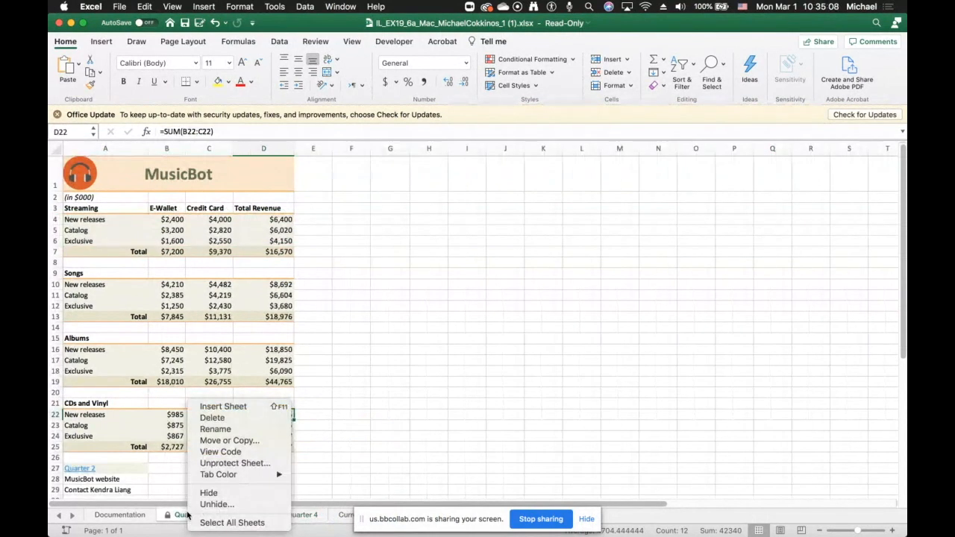
click(212, 504)
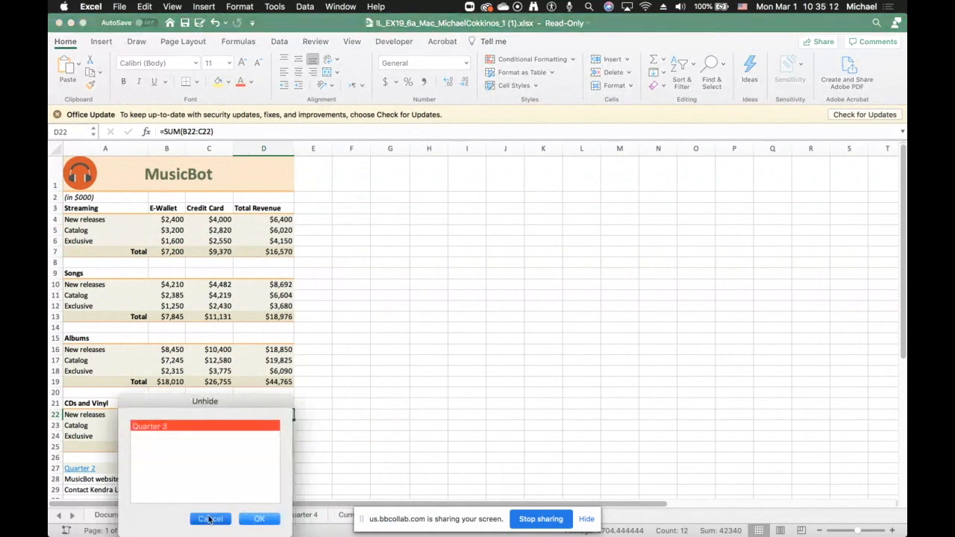
click(210, 519)
- Unprotect the Quarter 1 worksheet after checking the cell format options for B12
click(182, 306)
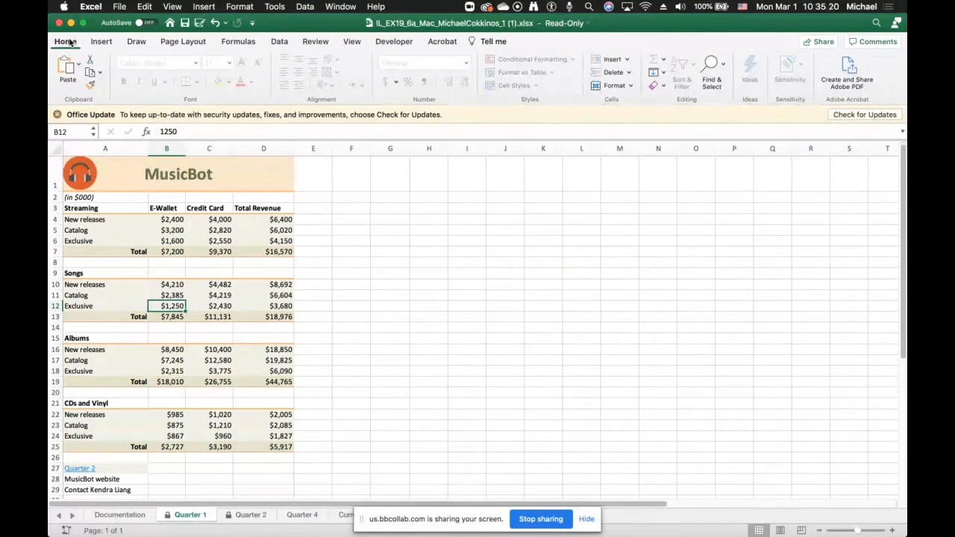
click(630, 88)
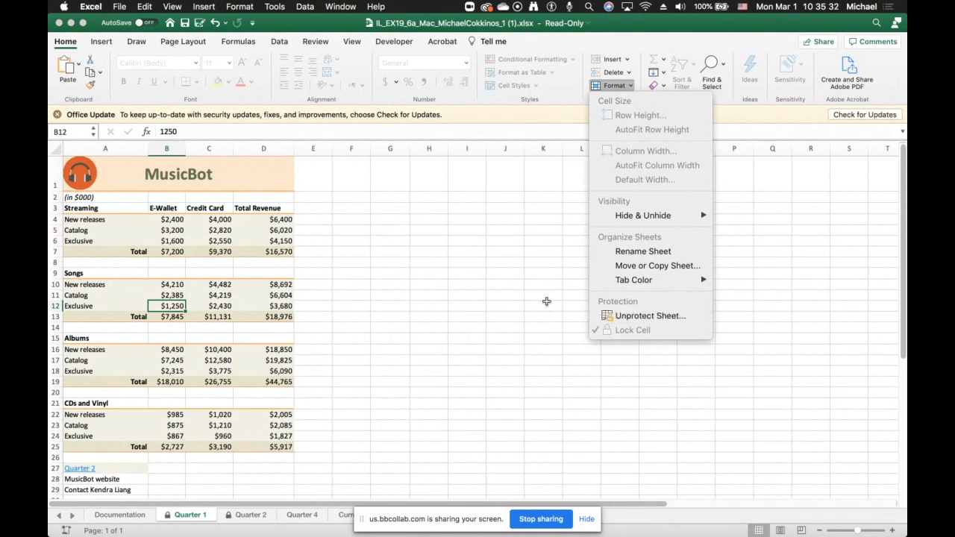
click(566, 321)
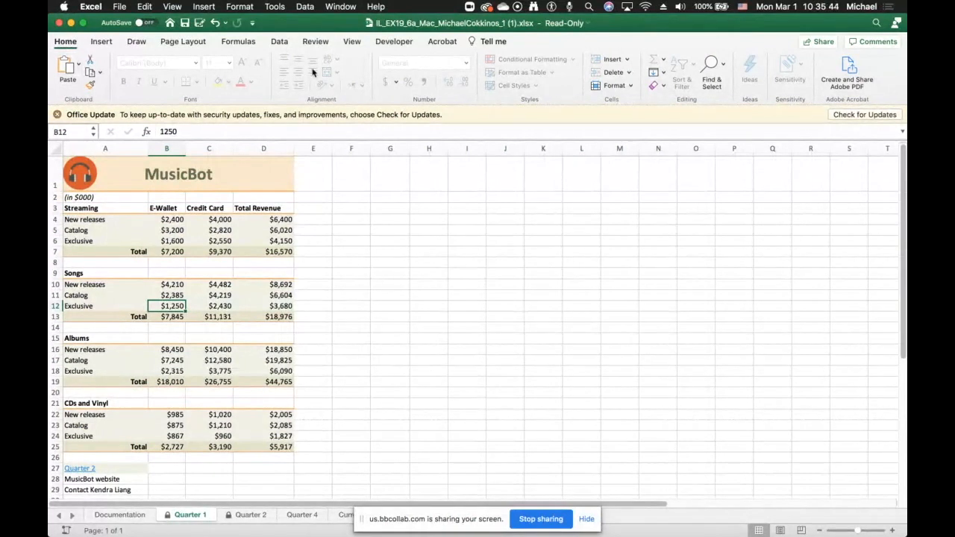
click(316, 41)
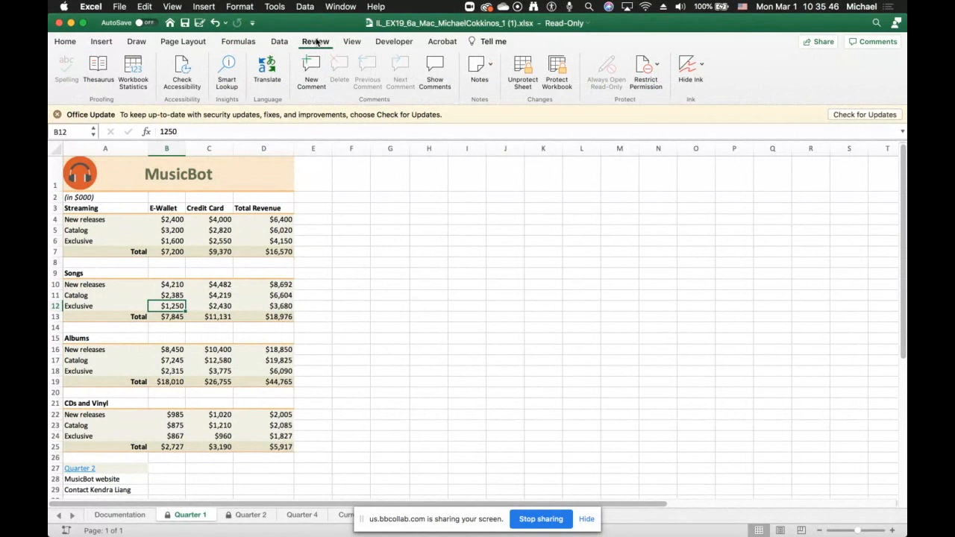
click(531, 69)
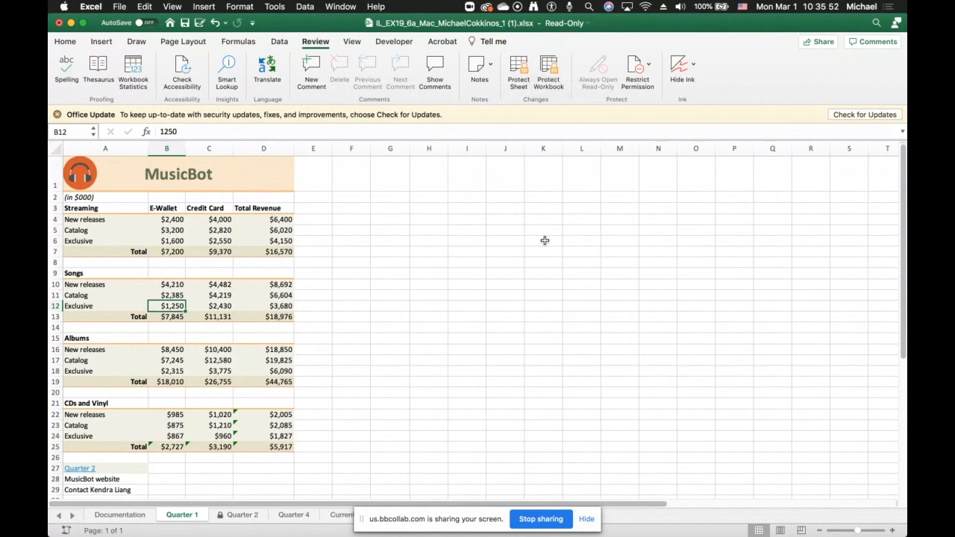
click(549, 78)
click(543, 199)
click(347, 383)
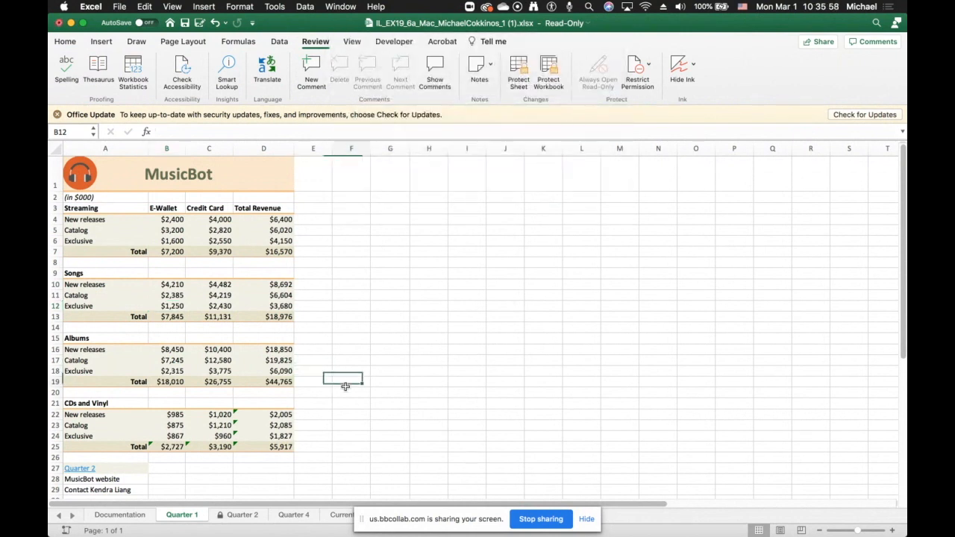
- Open the Unhide dialog from the Quarter 2 sheet tab to review the hidden sheets, and cancel it
right_click(253, 517)
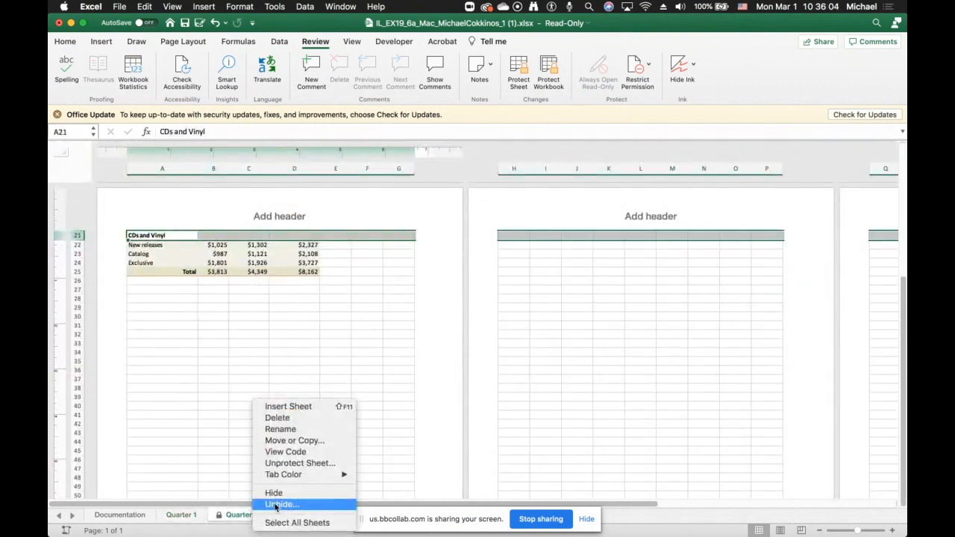
click(274, 505)
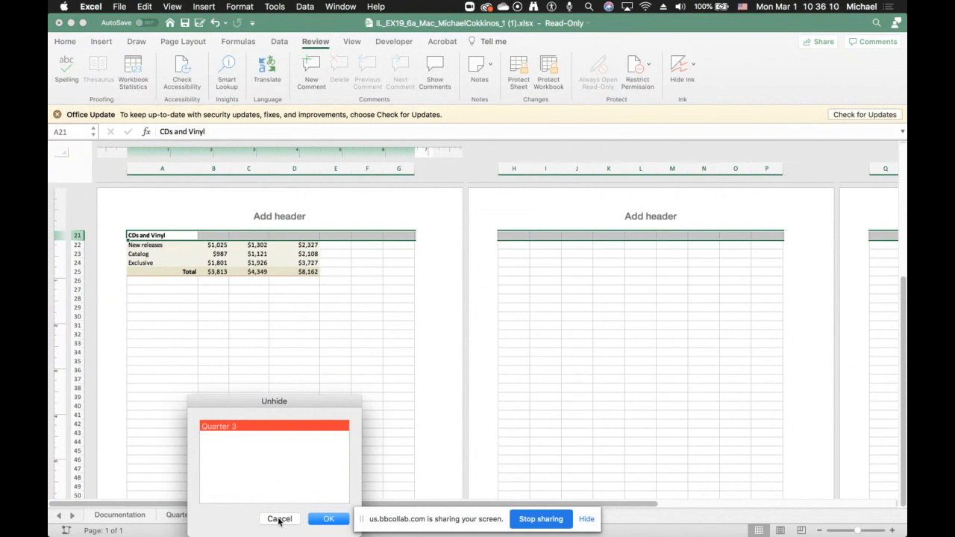
click(279, 519)
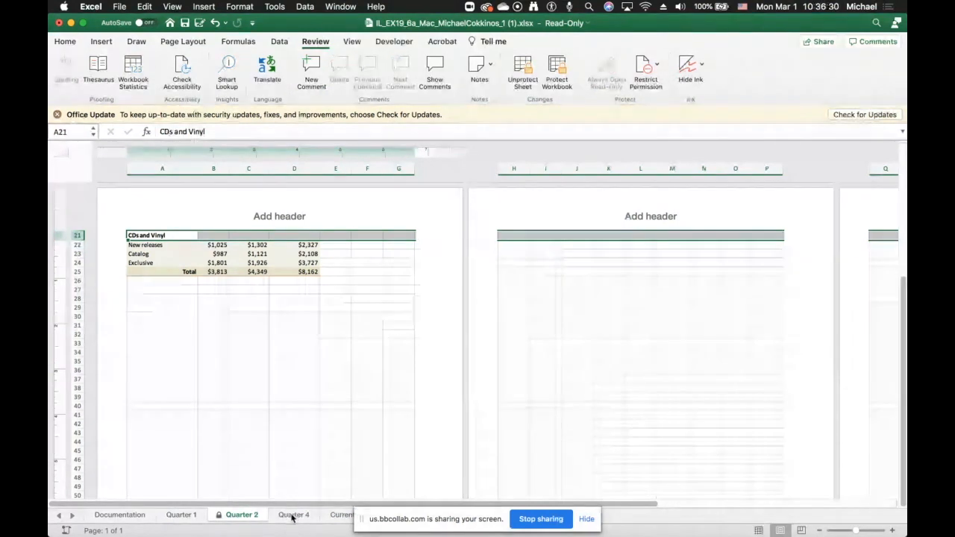
right_click(193, 515)
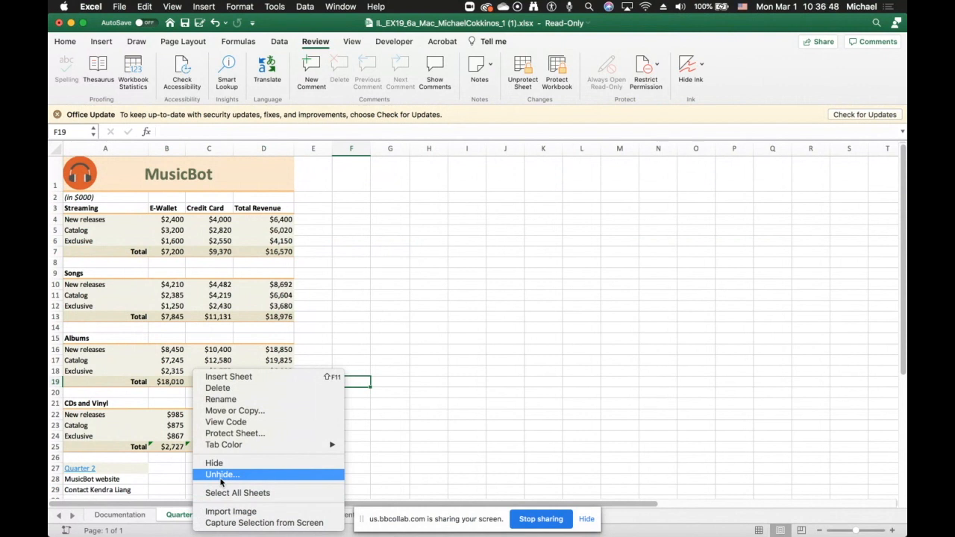
click(493, 429)
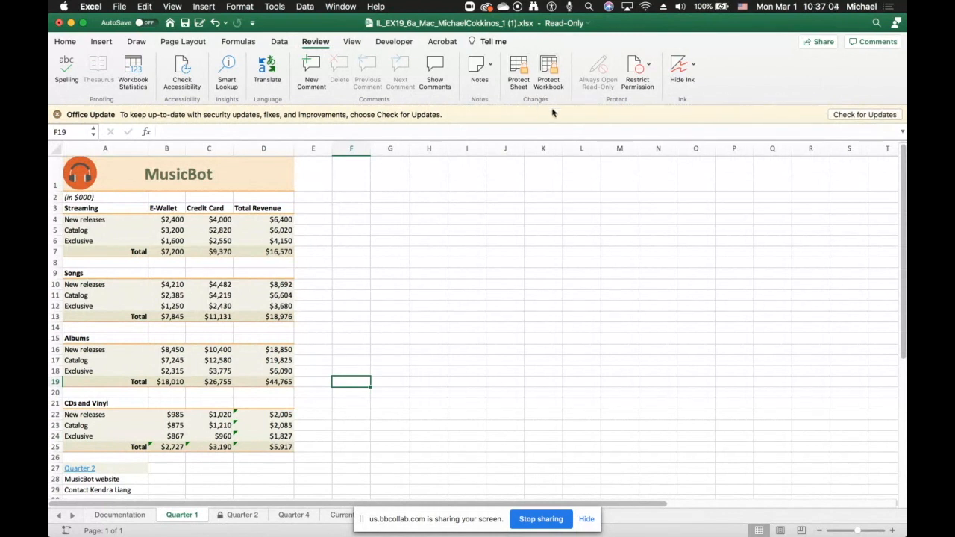
click(545, 66)
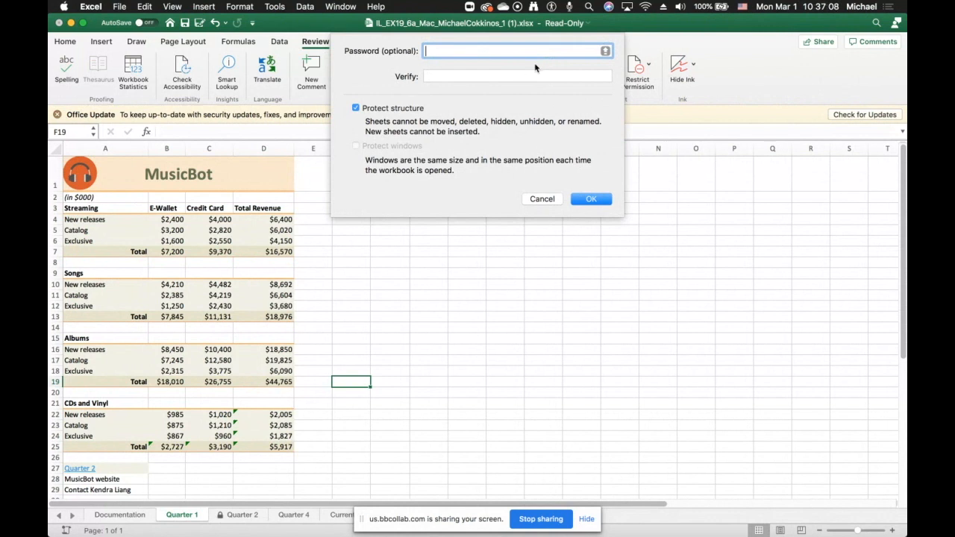
click(356, 109)
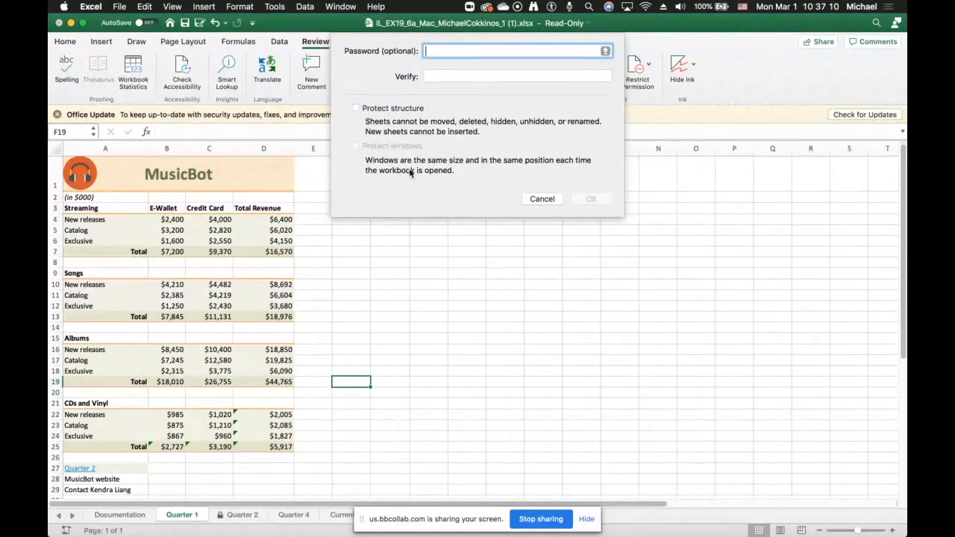
click(357, 109)
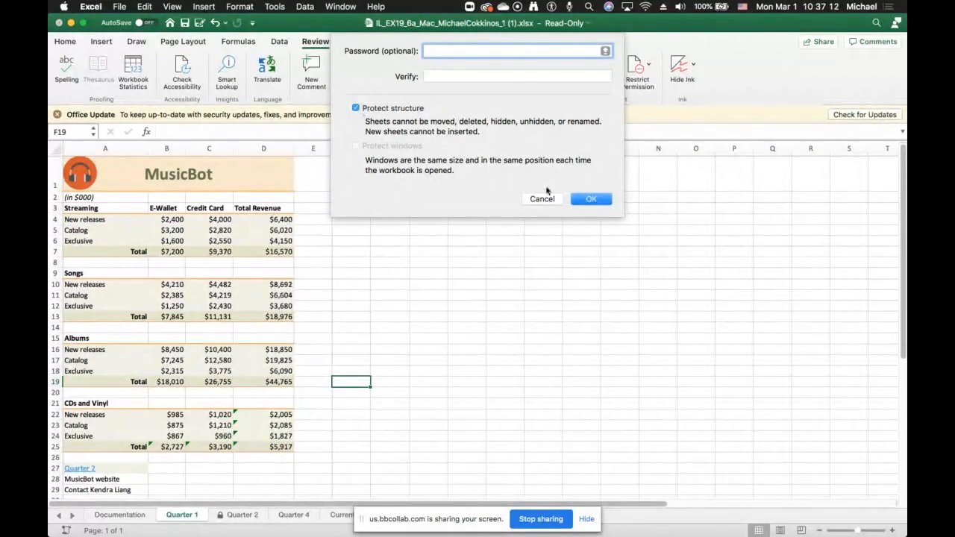
click(549, 199)
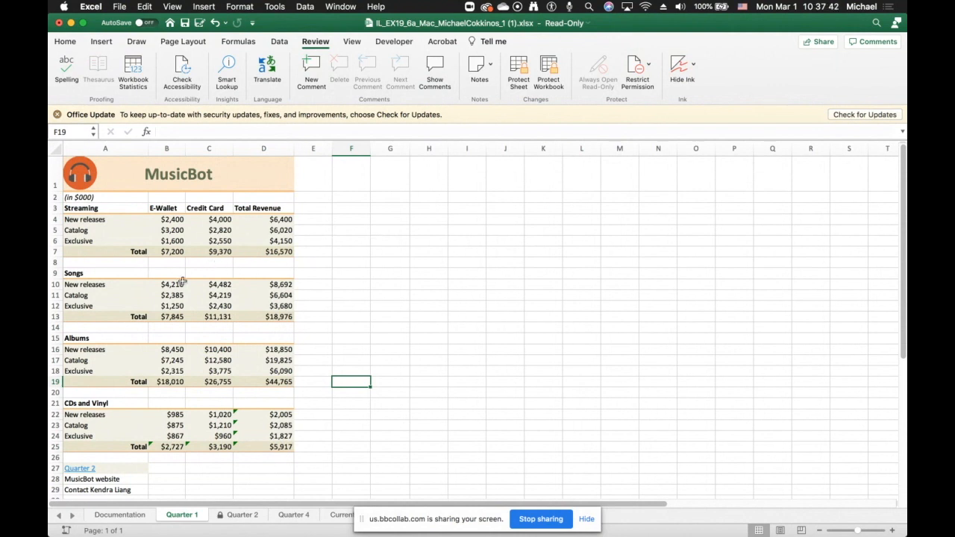
- On the Quarter 2 sheet, protect the workbook structure, entering and verifying a workbook password
click(239, 515)
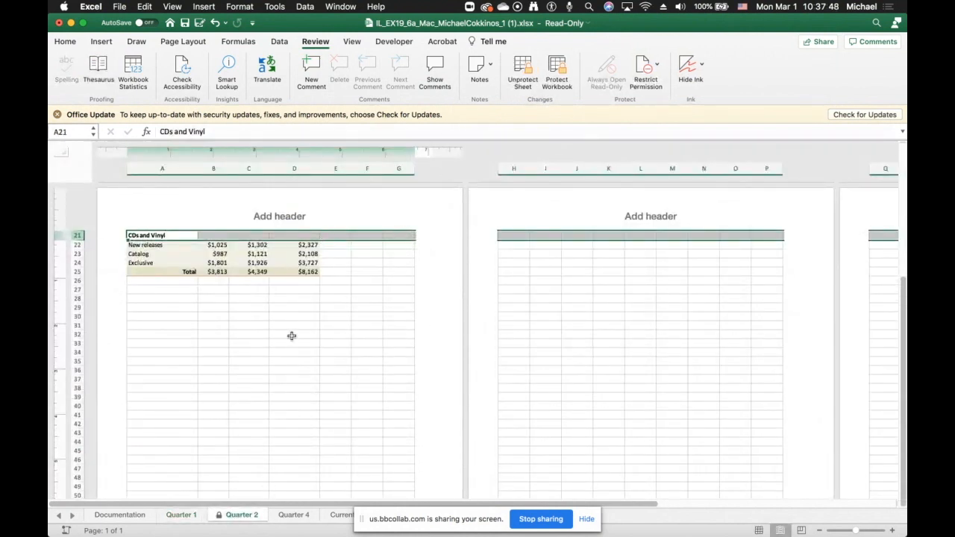
scroll(291, 336, up, 10)
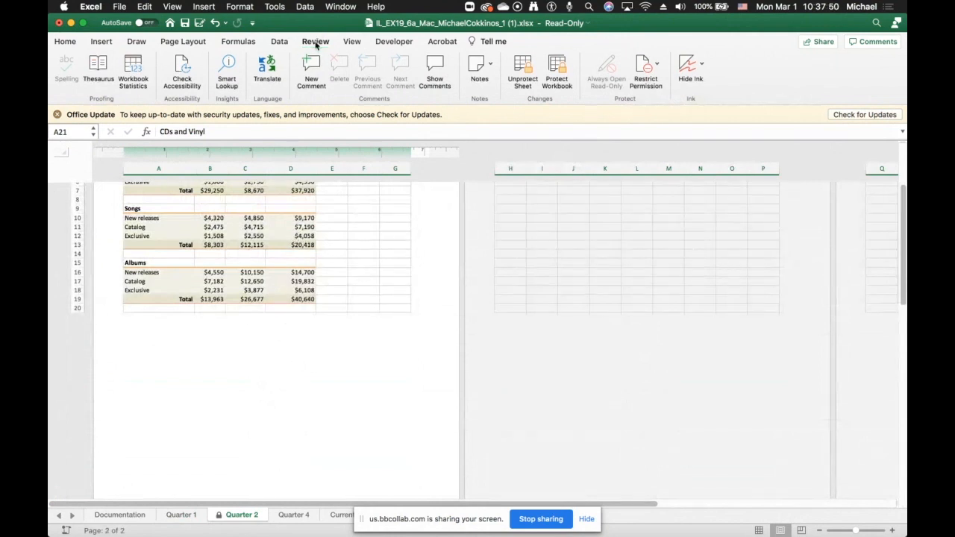
click(315, 42)
click(316, 43)
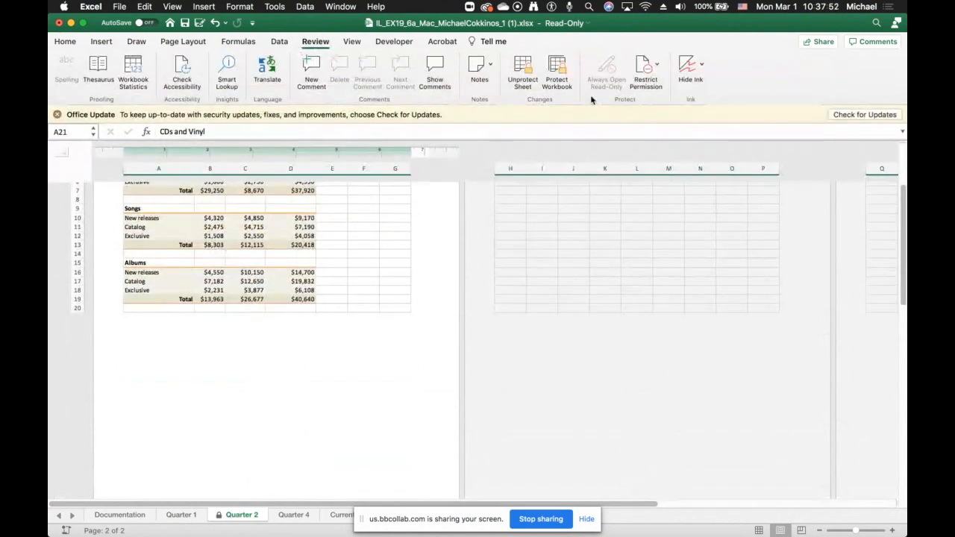
click(557, 71)
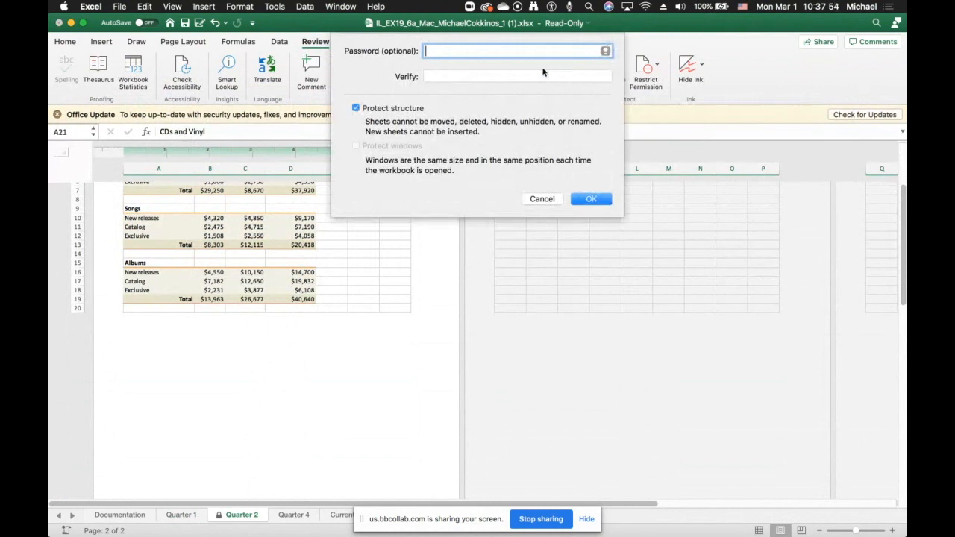
text(••••)
click(429, 77)
text(••••)
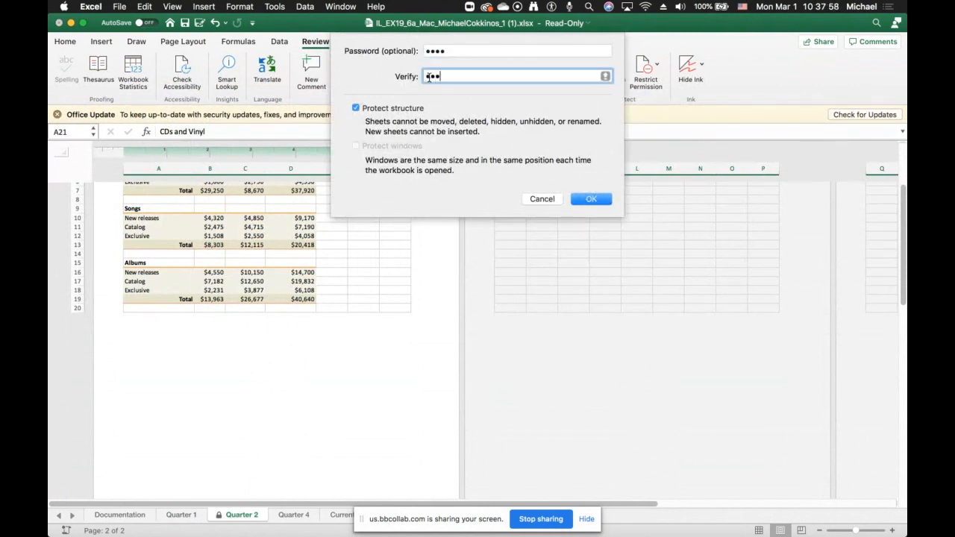
click(588, 199)
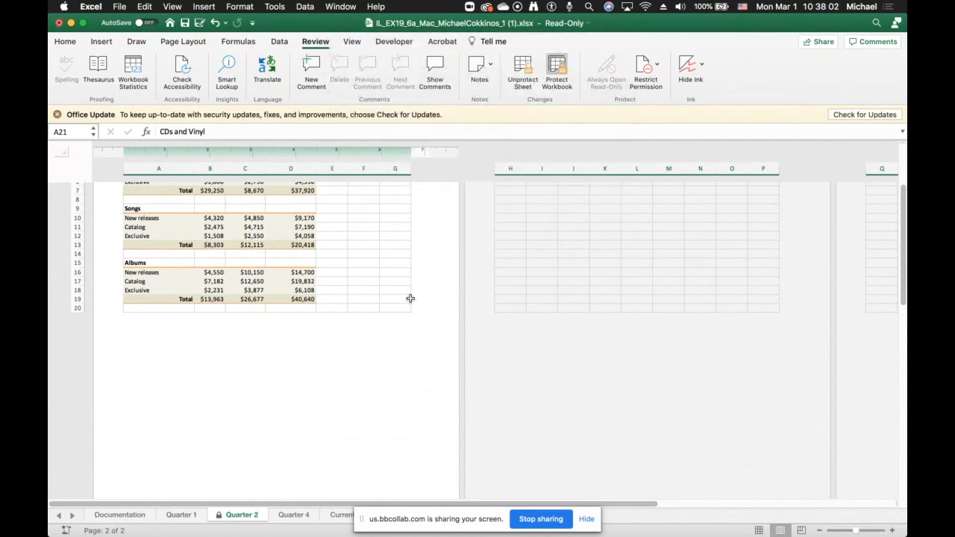
- Check which sheet options the Quarter 4 tab offers while the workbook structure is protected
click(296, 515)
right_click(297, 515)
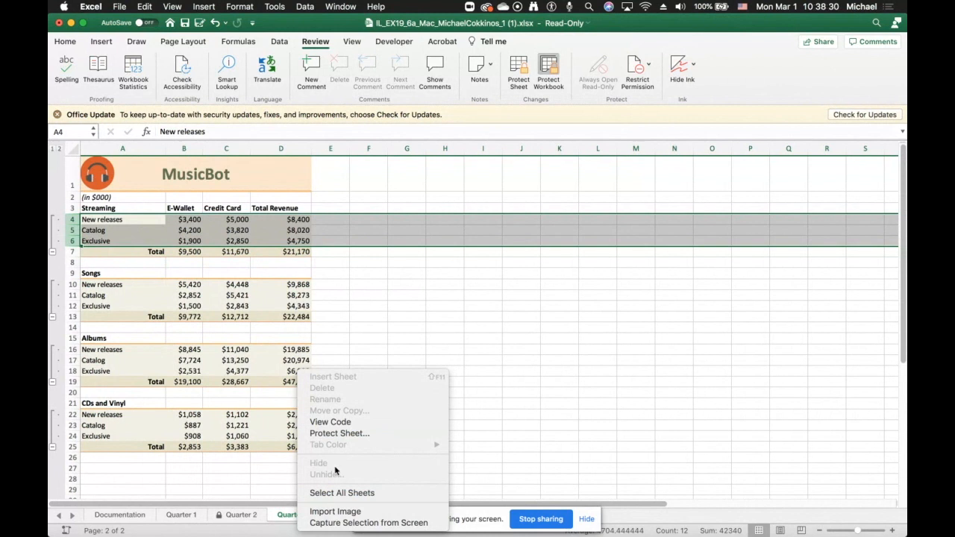
click(479, 353)
- Unprotect the workbook by entering its password, and review the Quarter 2 tab's sheet options again
click(549, 67)
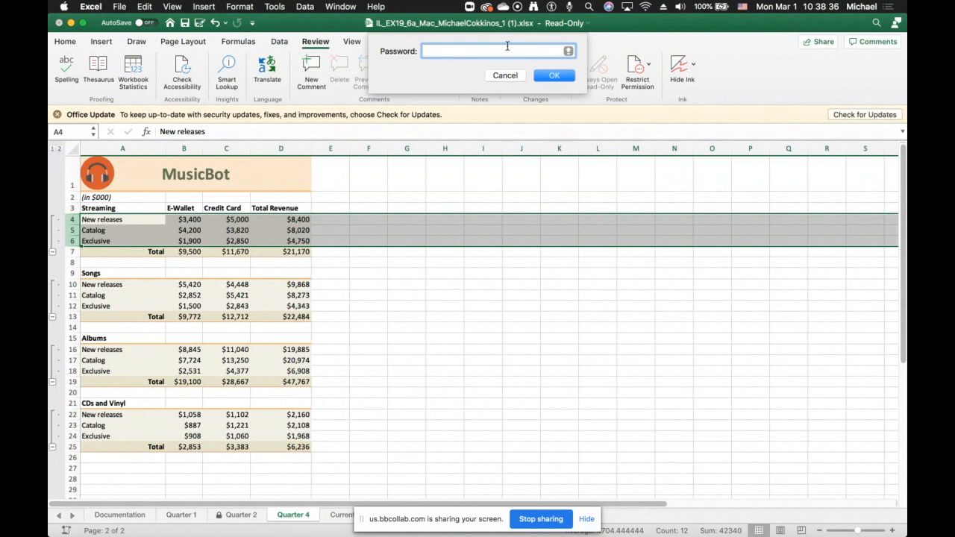
click(505, 77)
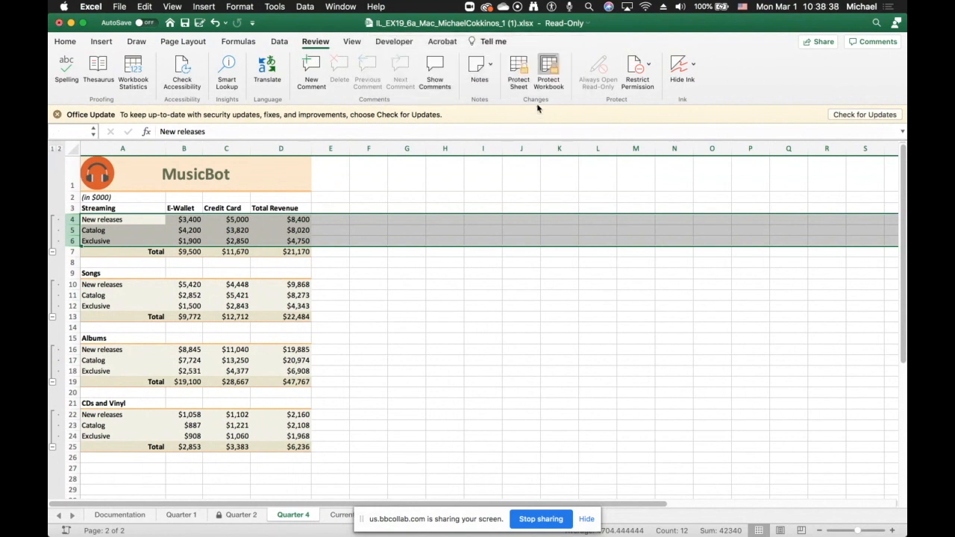
click(553, 69)
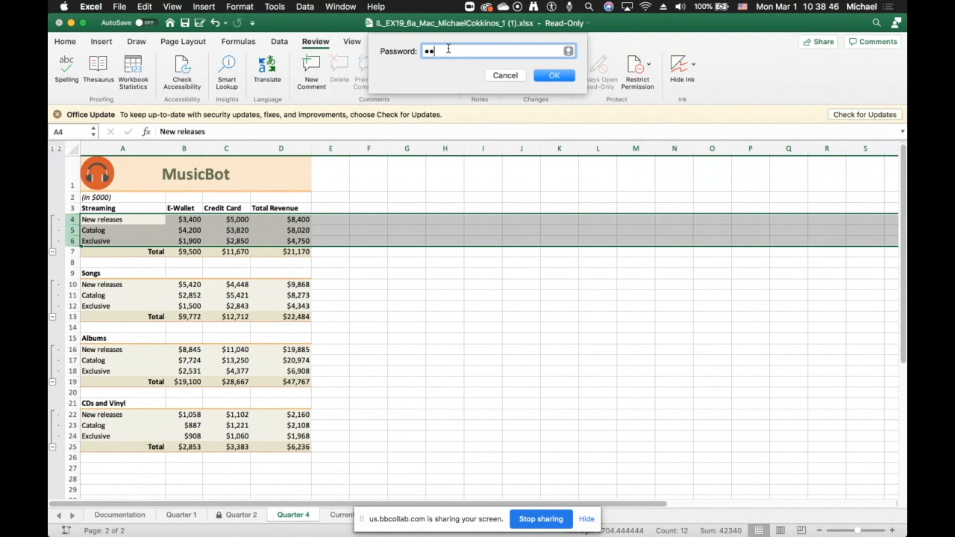
click(545, 75)
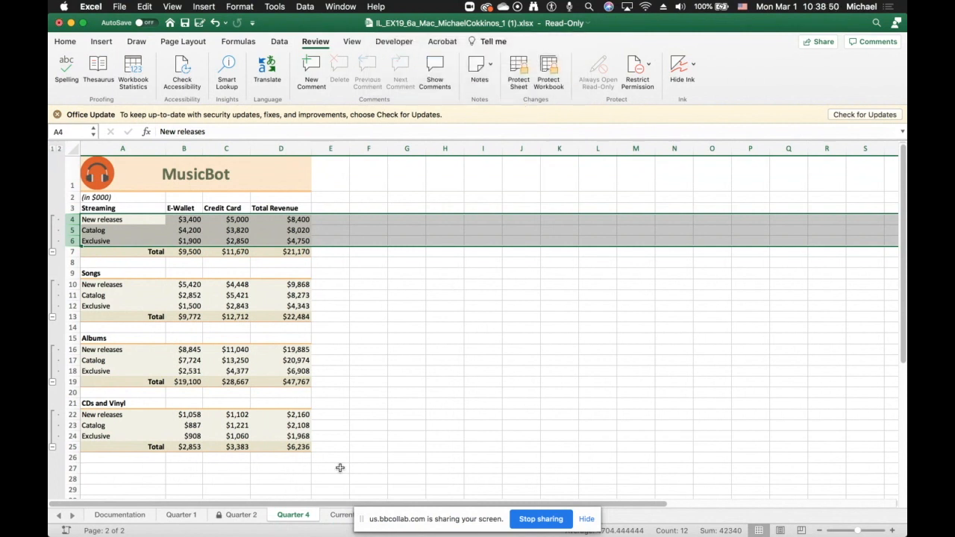
right_click(250, 513)
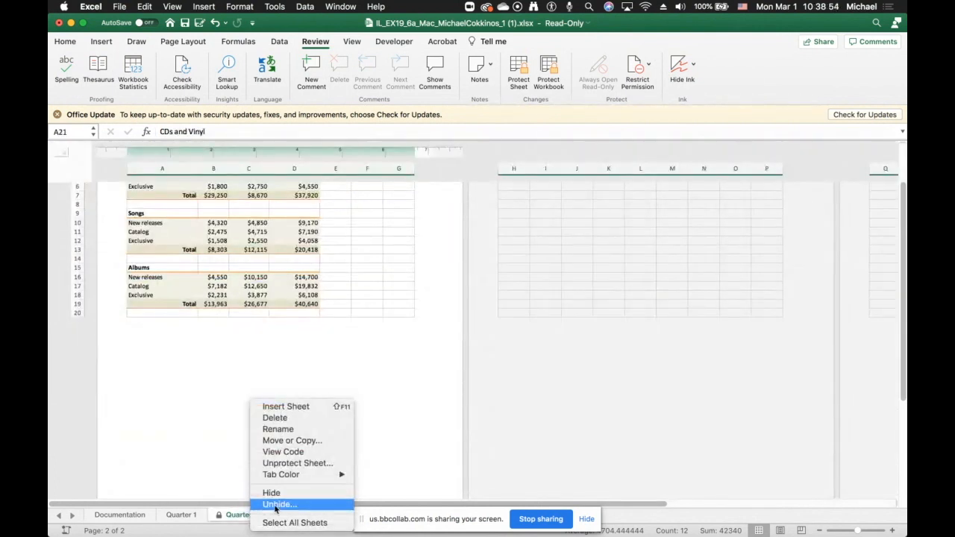
click(243, 459)
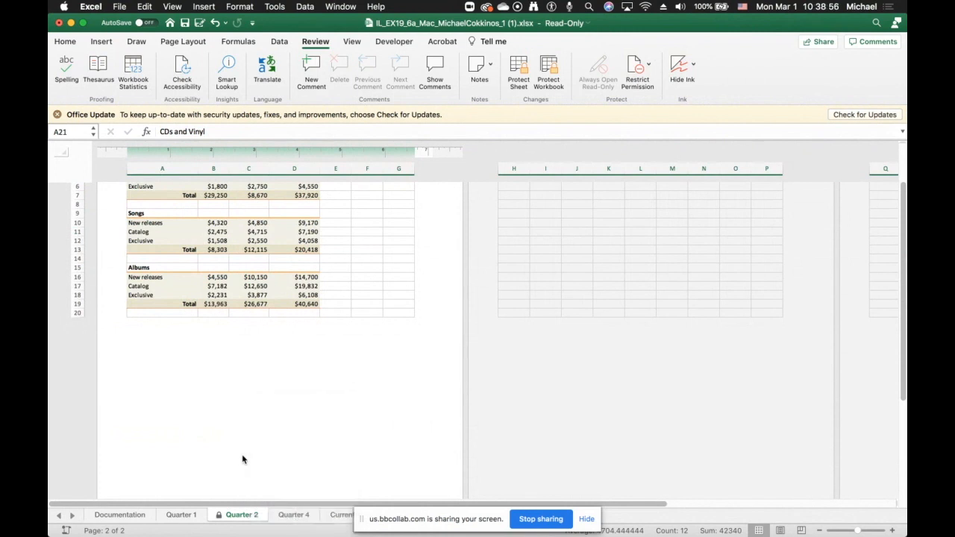